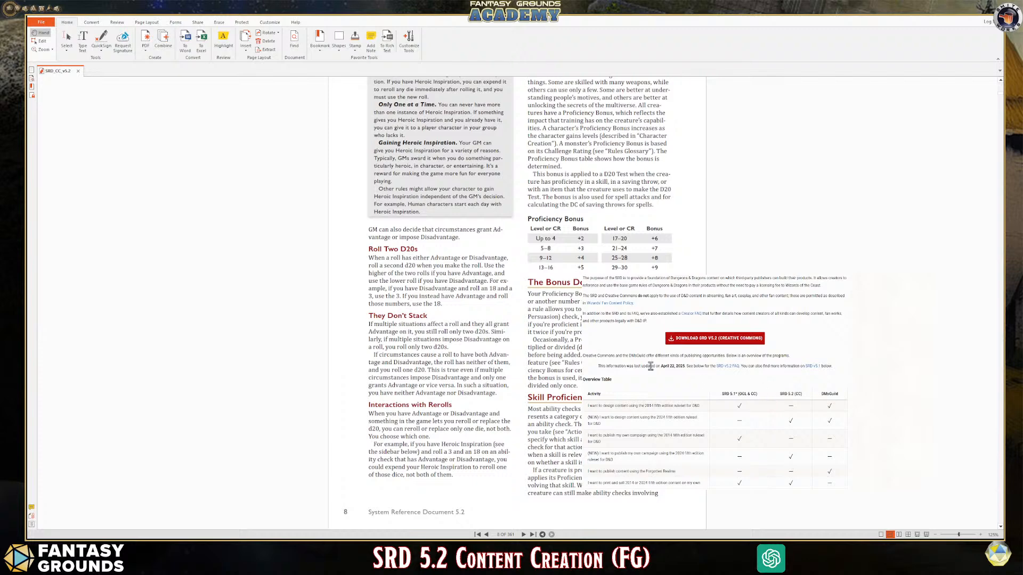
# Review the SRD web page's Overview Table of permitted activities and the FAQ on differences between SRD 5.1 and 5.2
pyautogui.scroll(-1, 757, 393)
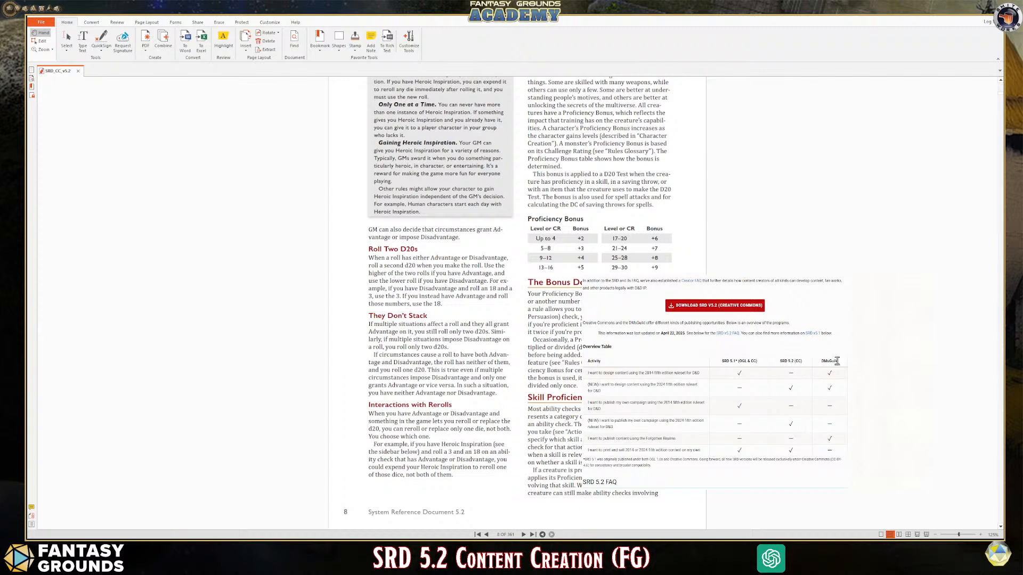
pyautogui.moveTo(782, 361); pyautogui.dragTo(805, 367)
pyautogui.click(807, 367)
pyautogui.scroll(-3, 779, 402)
pyautogui.scroll(-1, 777, 396)
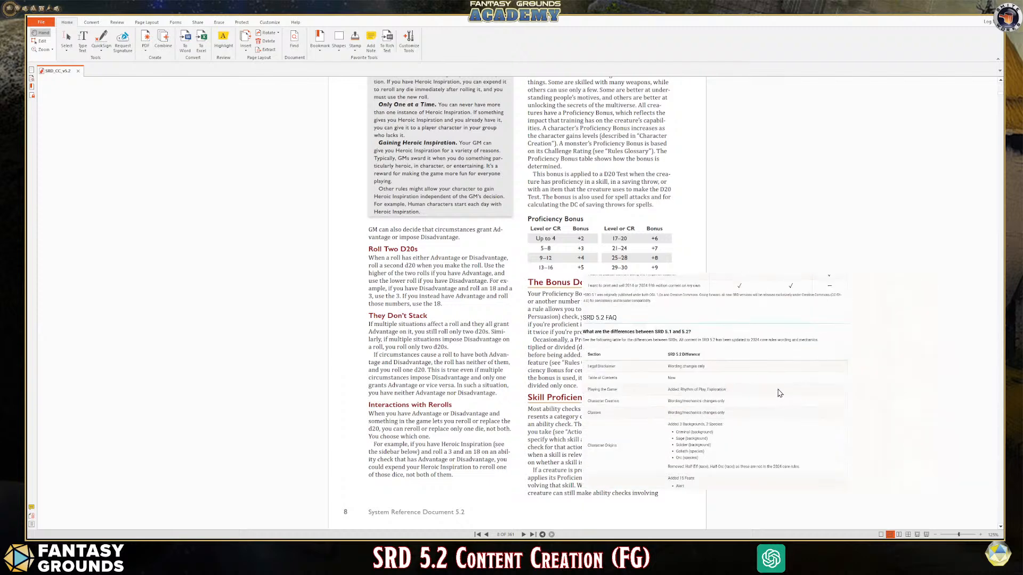
# Switch to the SRD_CC_v5.2 PDF and skim the rules from page 8 through the Character Creation chapter on page 19
pyautogui.click(221, 173)
pyautogui.scroll(-2, 586, 276)
pyautogui.scroll(3, 517, 303)
pyautogui.scroll(-11, 517, 302)
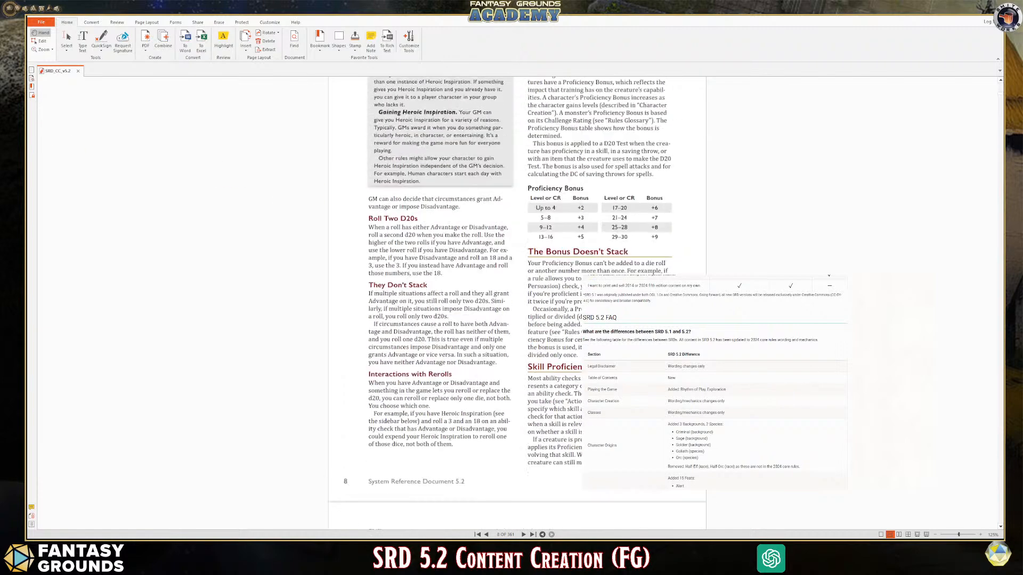
pyautogui.scroll(-3, 517, 302)
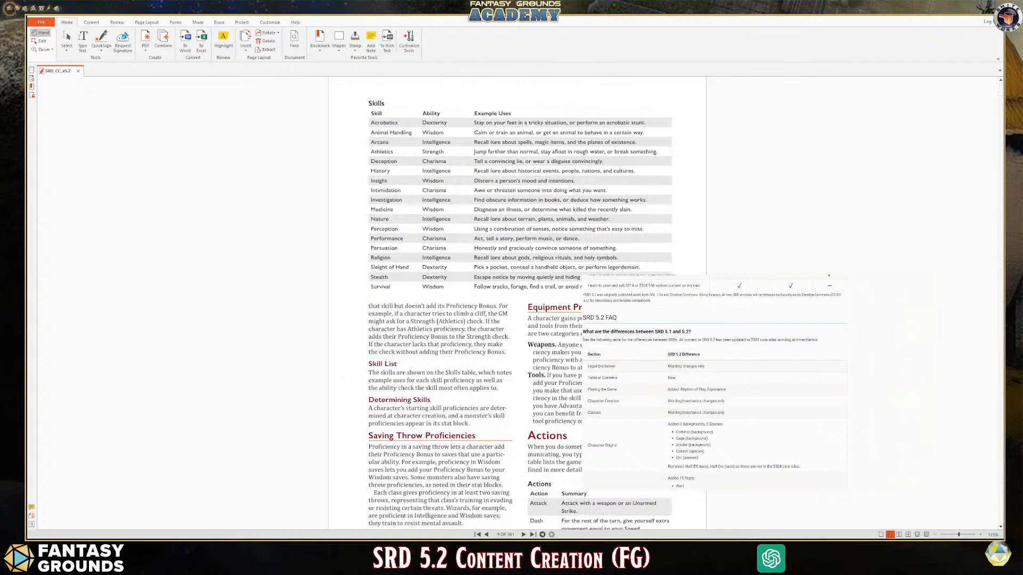
pyautogui.scroll(-7, 517, 303)
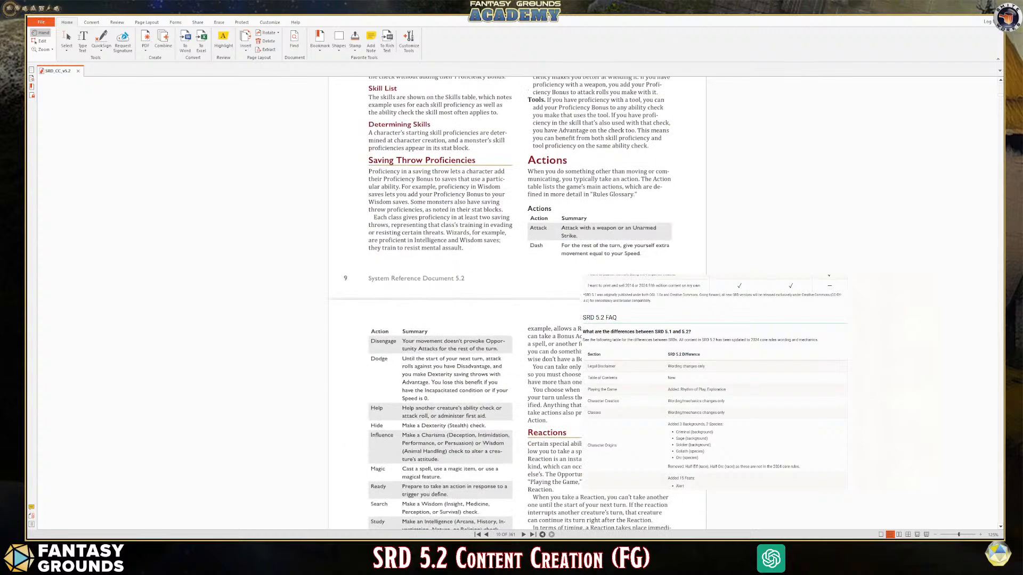
pyautogui.scroll(-6, 516, 303)
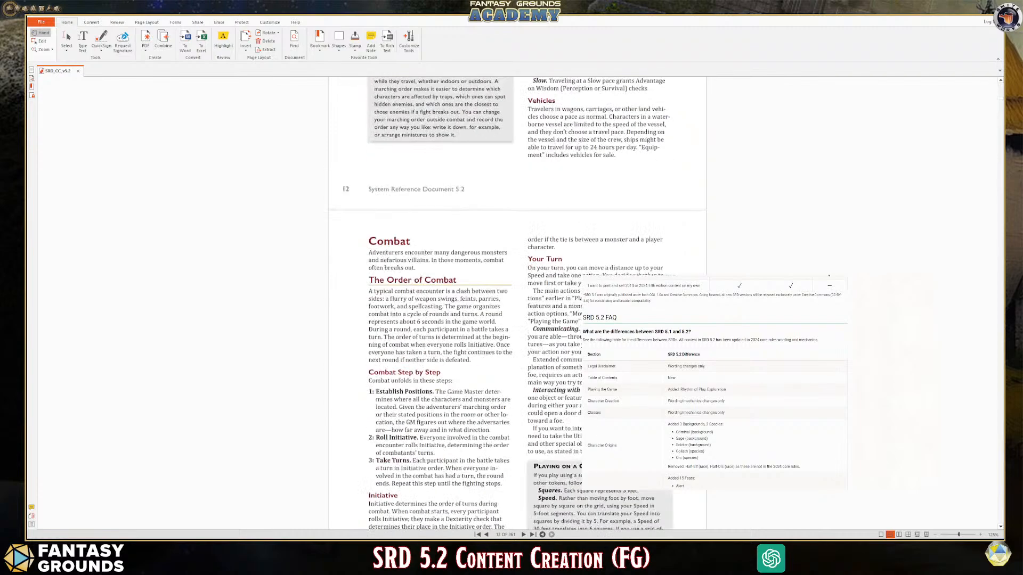
pyautogui.scroll(-15, 517, 303)
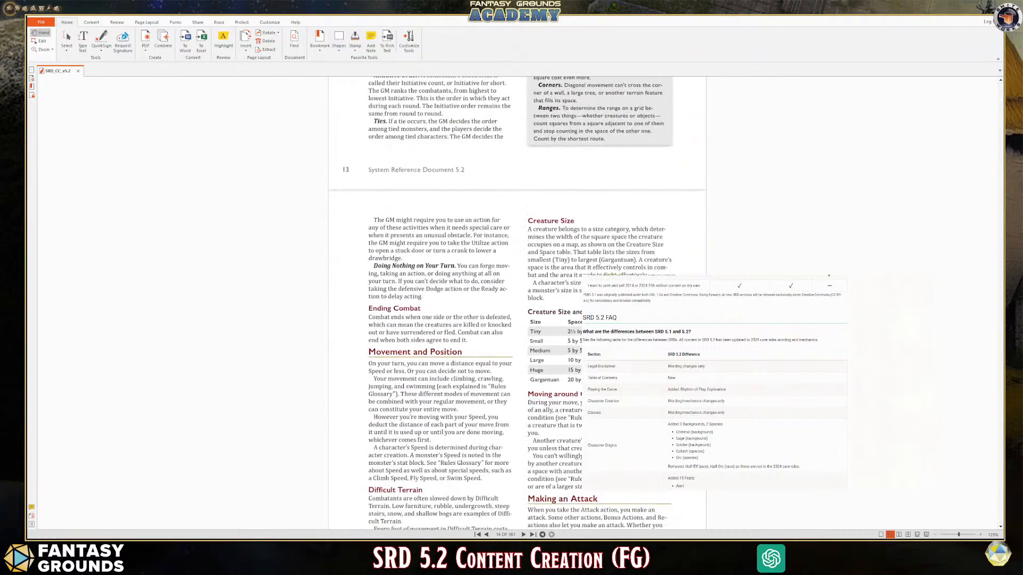
pyautogui.scroll(-10, 516, 304)
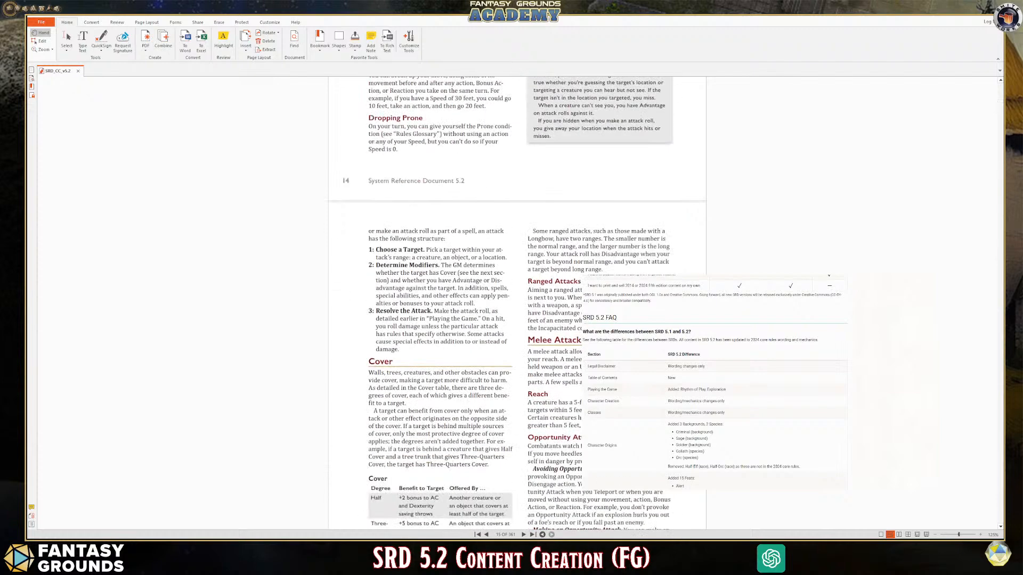
pyautogui.scroll(-3, 516, 304)
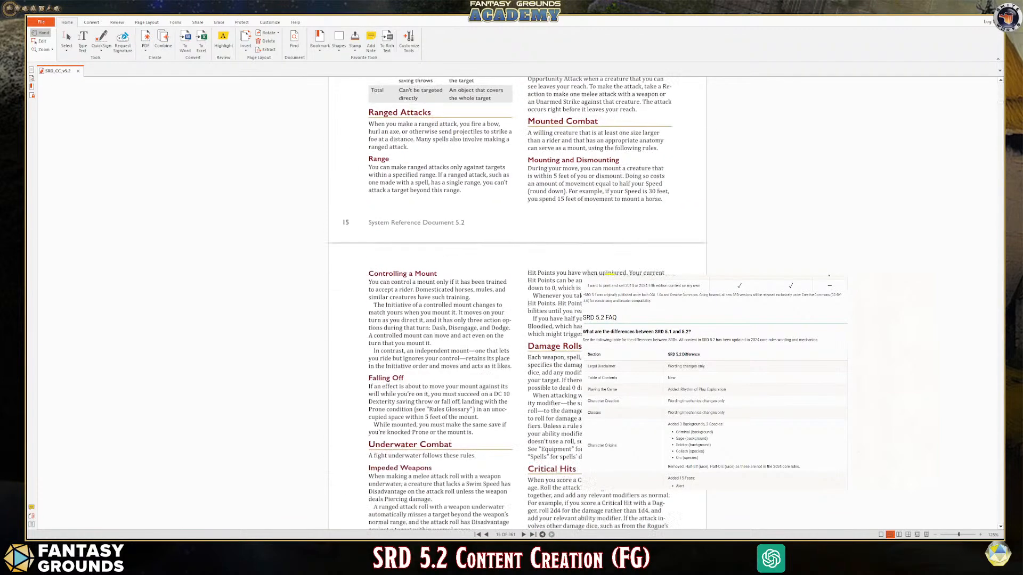
pyautogui.scroll(-8, 608, 273)
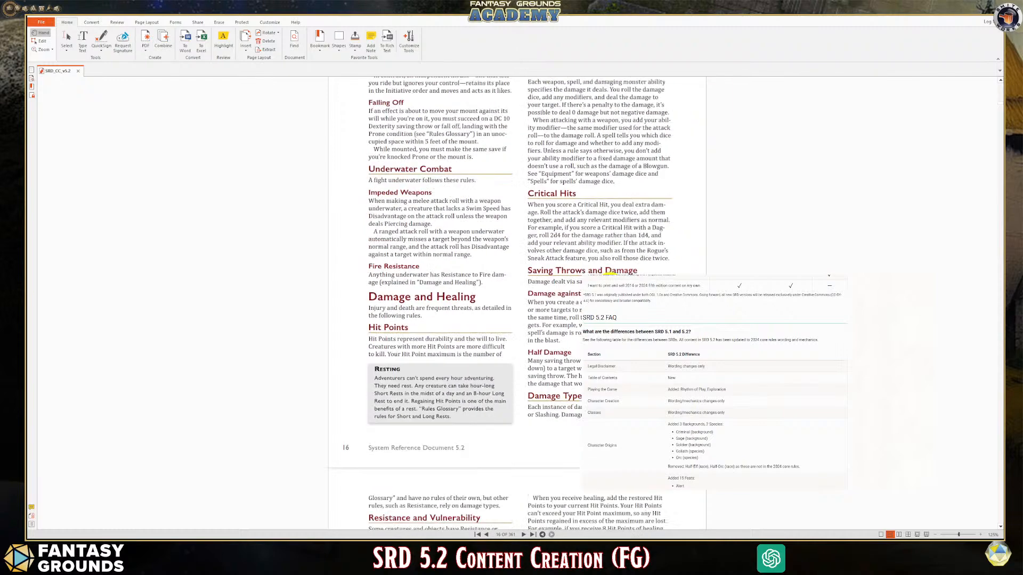
pyautogui.scroll(-3, 610, 273)
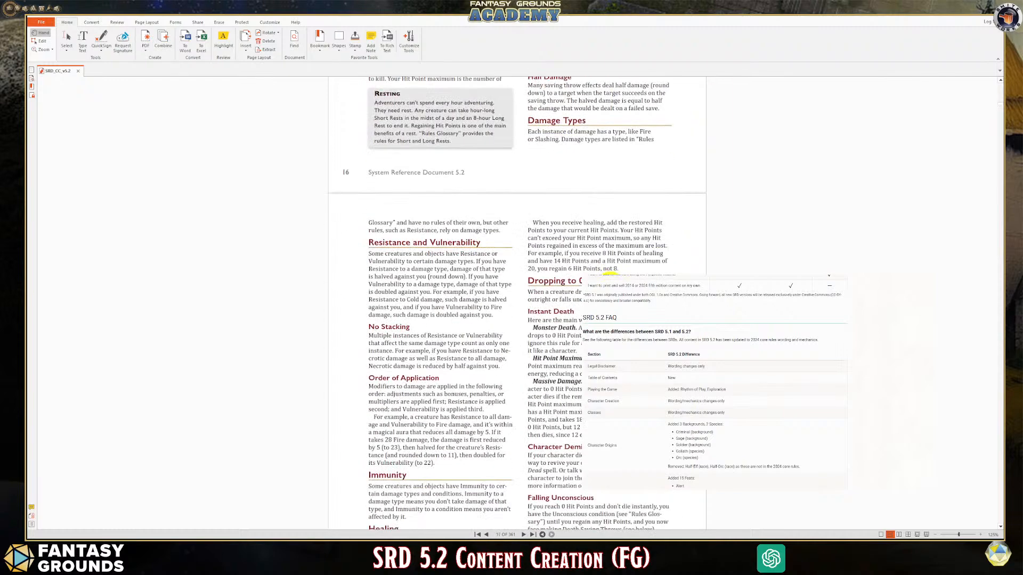
pyautogui.scroll(-7, 610, 274)
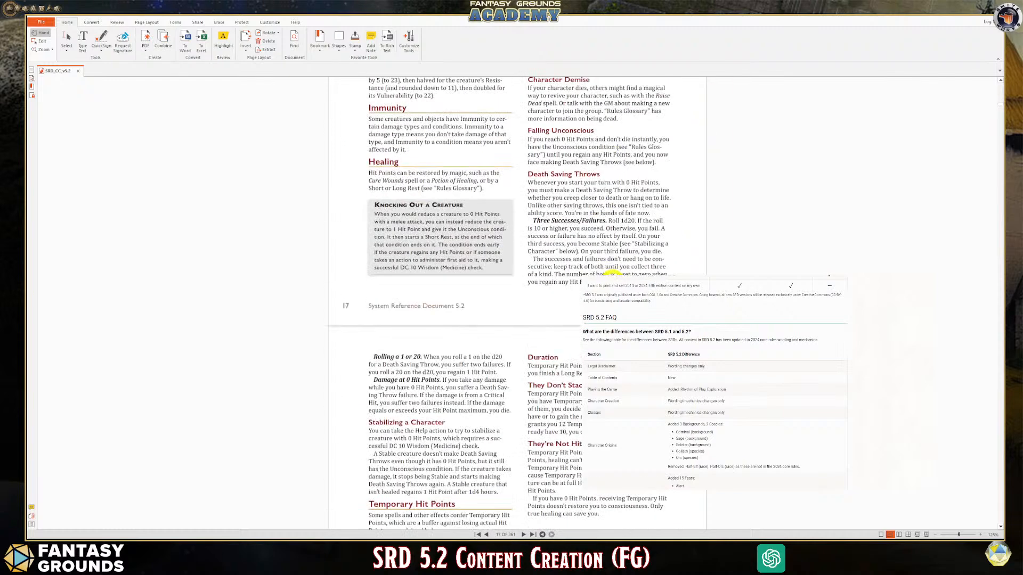
pyautogui.scroll(-11, 613, 273)
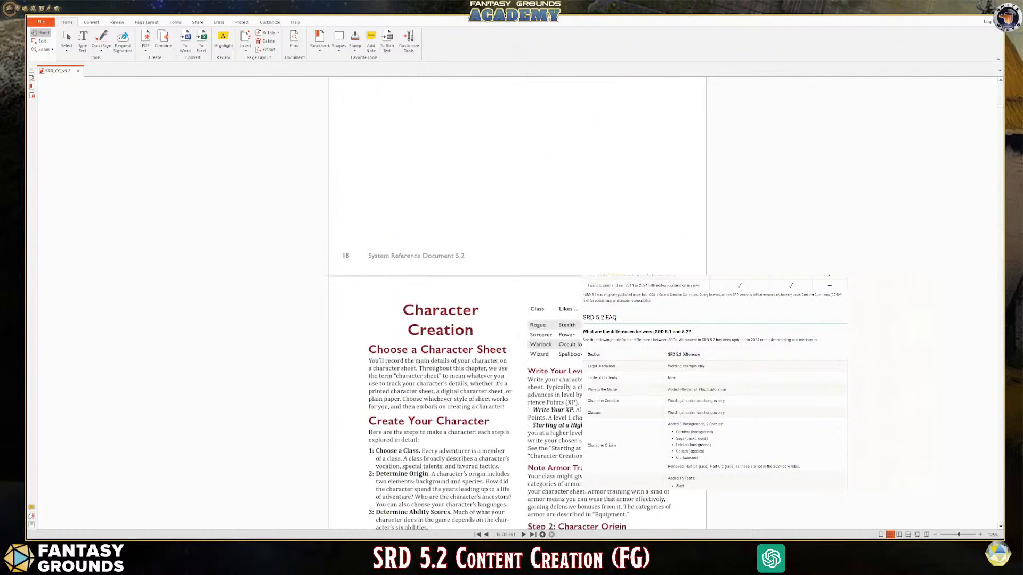
pyautogui.scroll(-7, 612, 273)
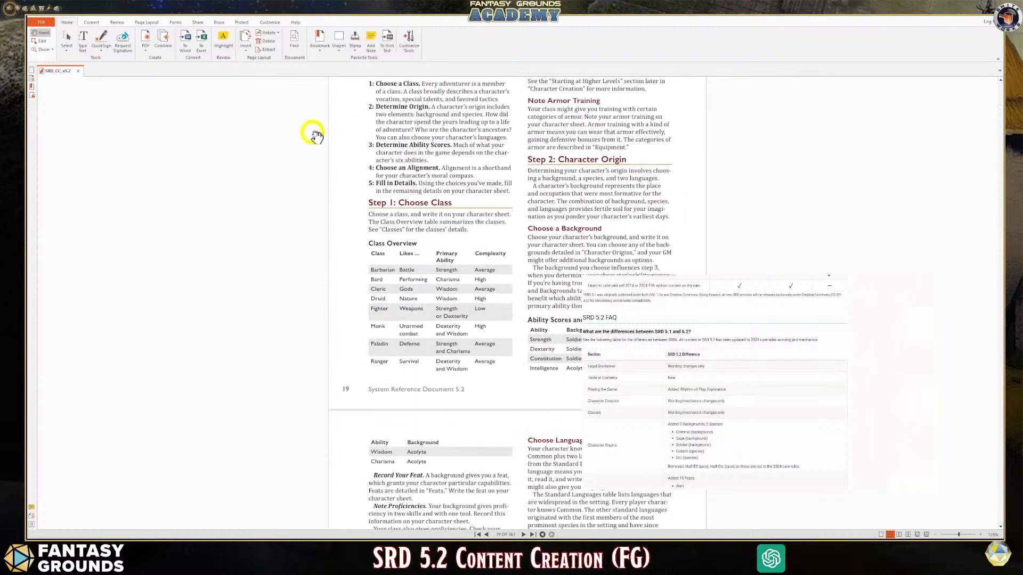
# Switch to the ChatGPT conversation and examine the generated Scourge of the Shifting Sands cover image
pyautogui.click(631, 271)
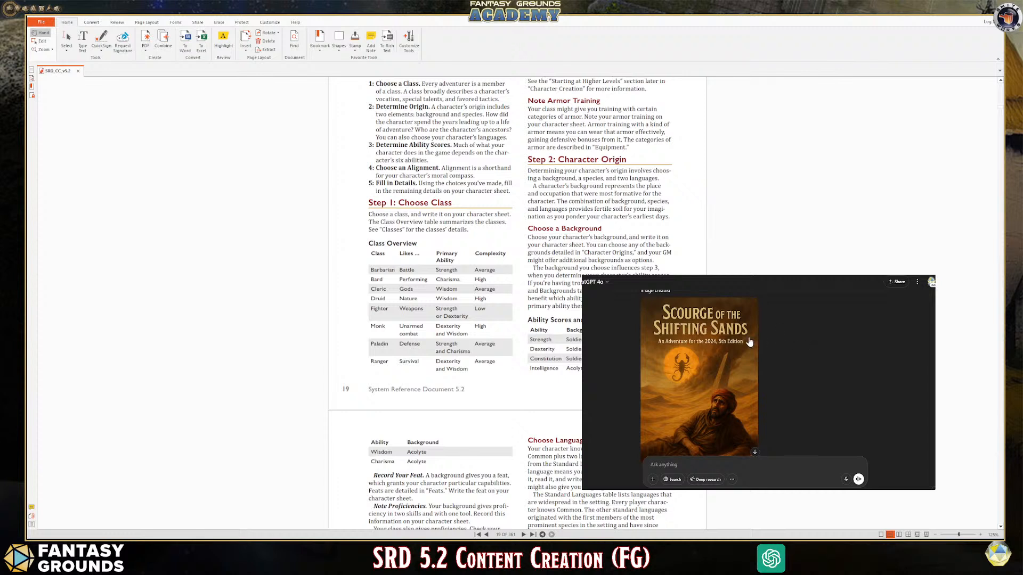
pyautogui.scroll(-1, 729, 366)
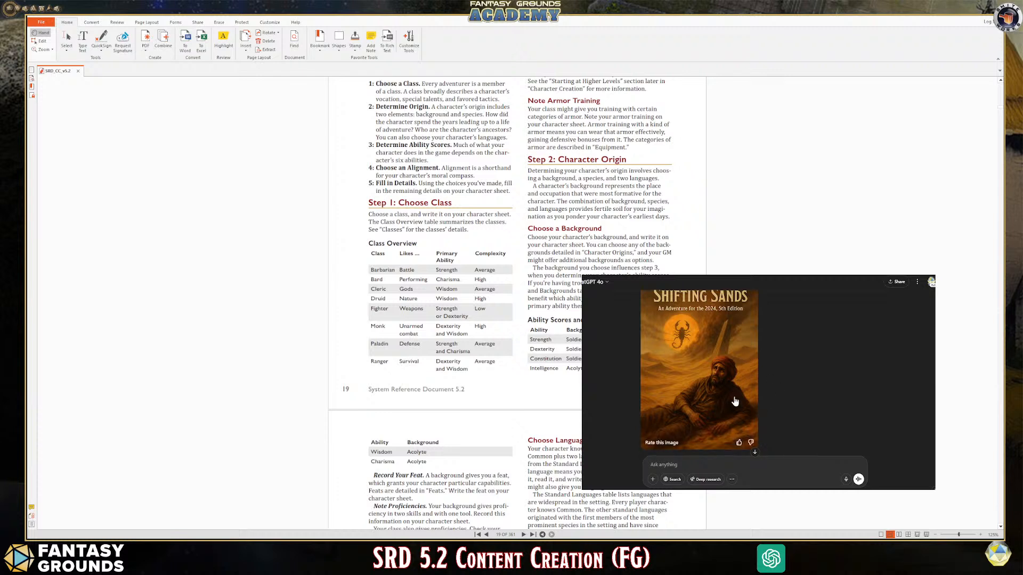
pyautogui.click(739, 442)
pyautogui.scroll(2, 746, 412)
pyautogui.scroll(-1, 734, 400)
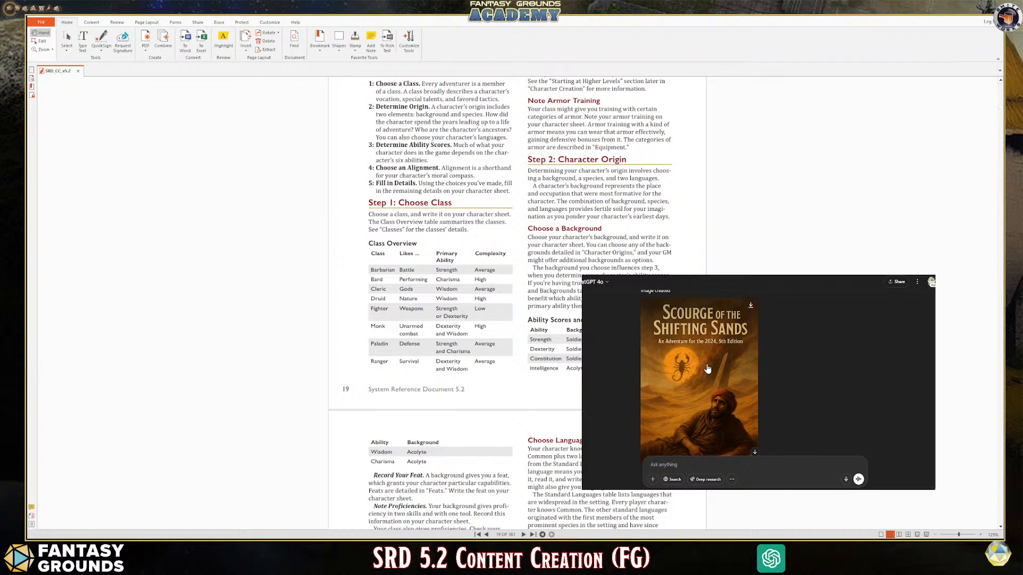
pyautogui.scroll(-1, 775, 375)
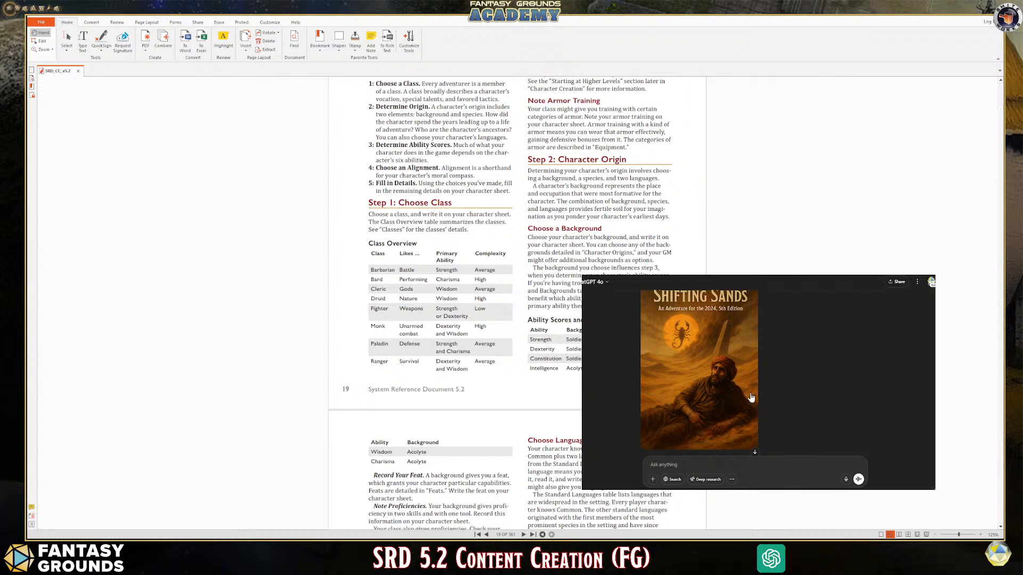
# Look back through the conversation's earlier cover versions, image prompts and adventure text to the introduction of the definitive edition
pyautogui.scroll(5, 763, 384)
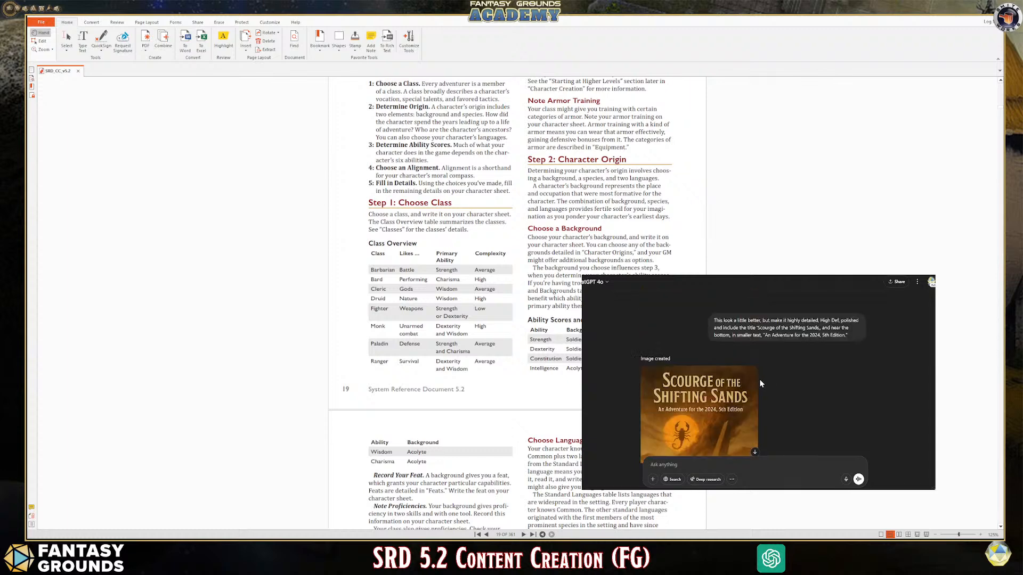
pyautogui.scroll(8, 763, 394)
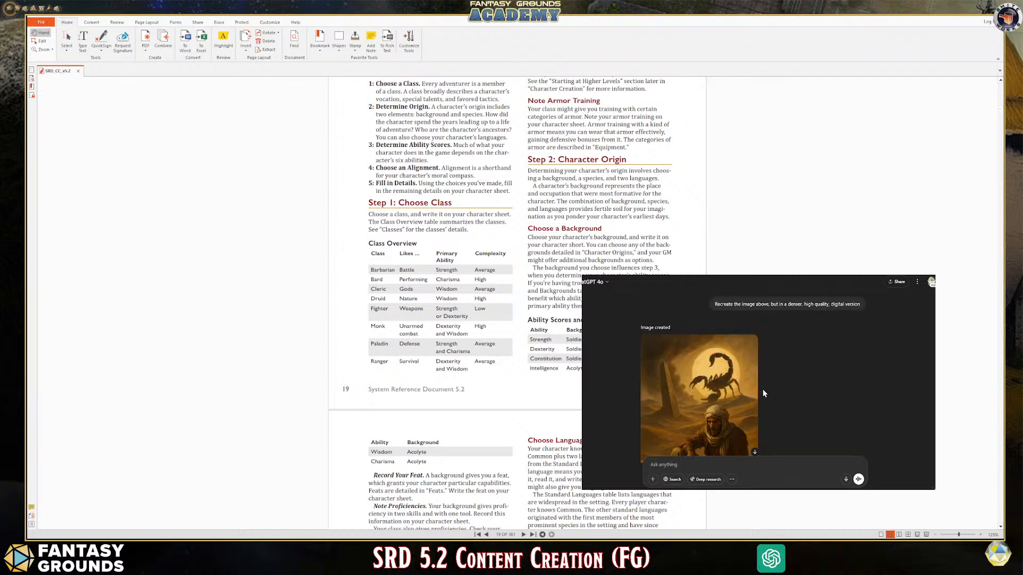
pyautogui.scroll(10, 763, 394)
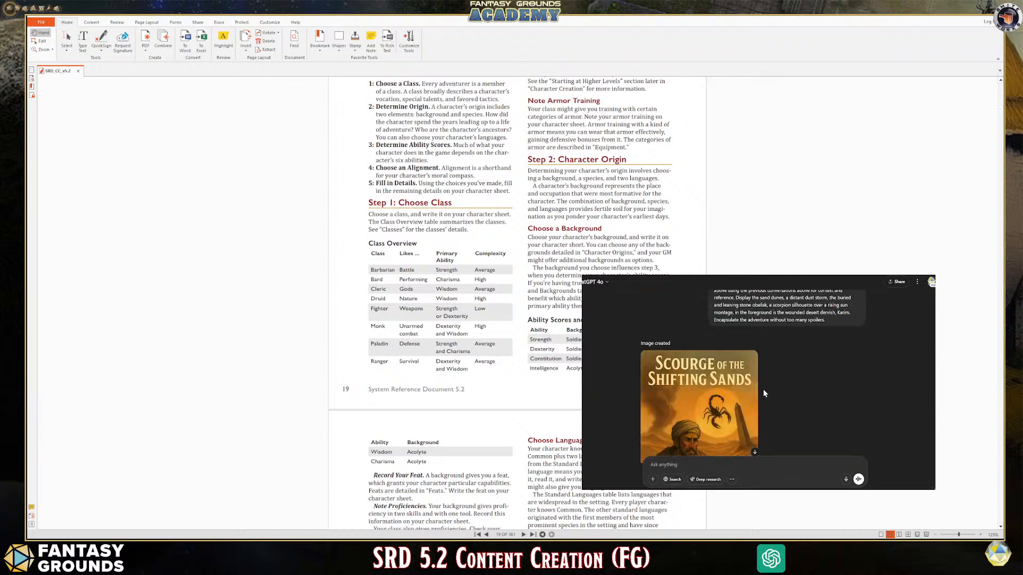
pyautogui.scroll(10, 765, 393)
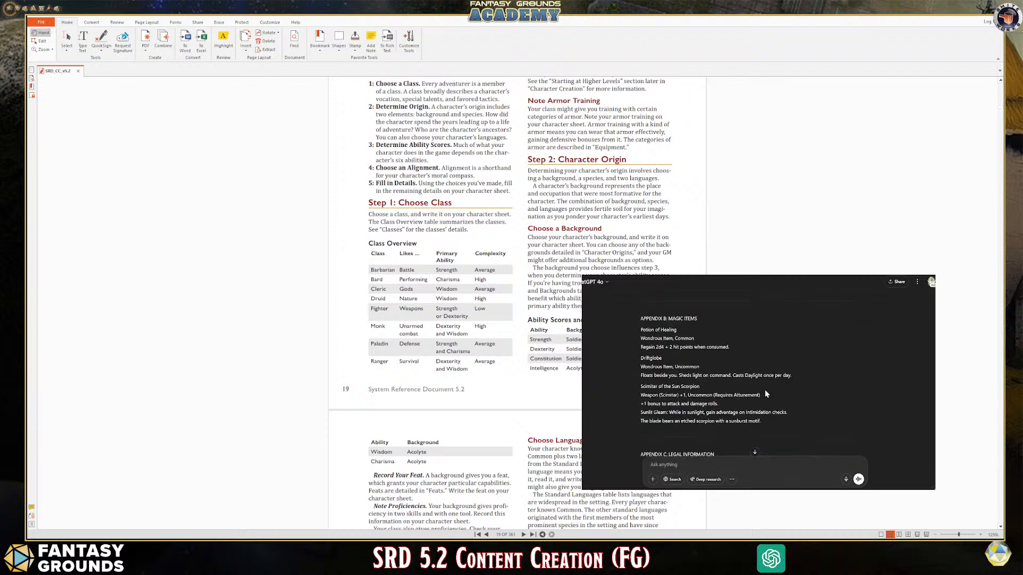
pyautogui.scroll(10, 764, 391)
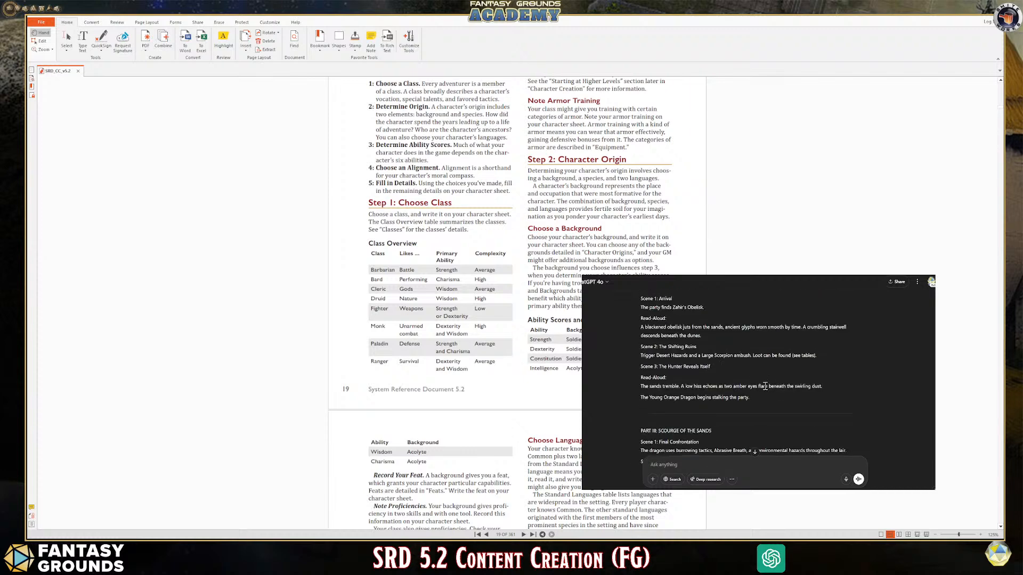
pyautogui.scroll(5, 765, 386)
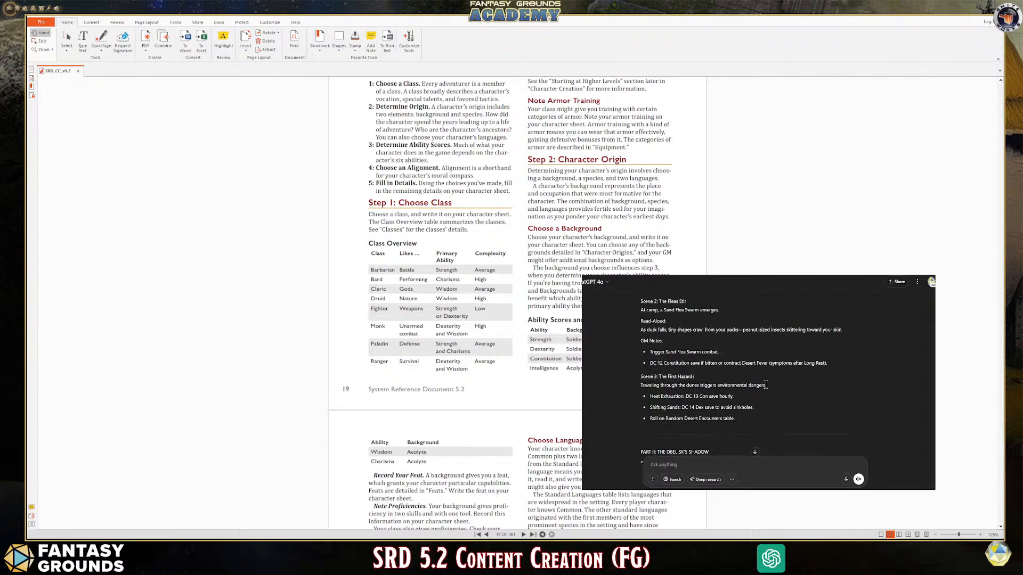
pyautogui.scroll(5, 766, 385)
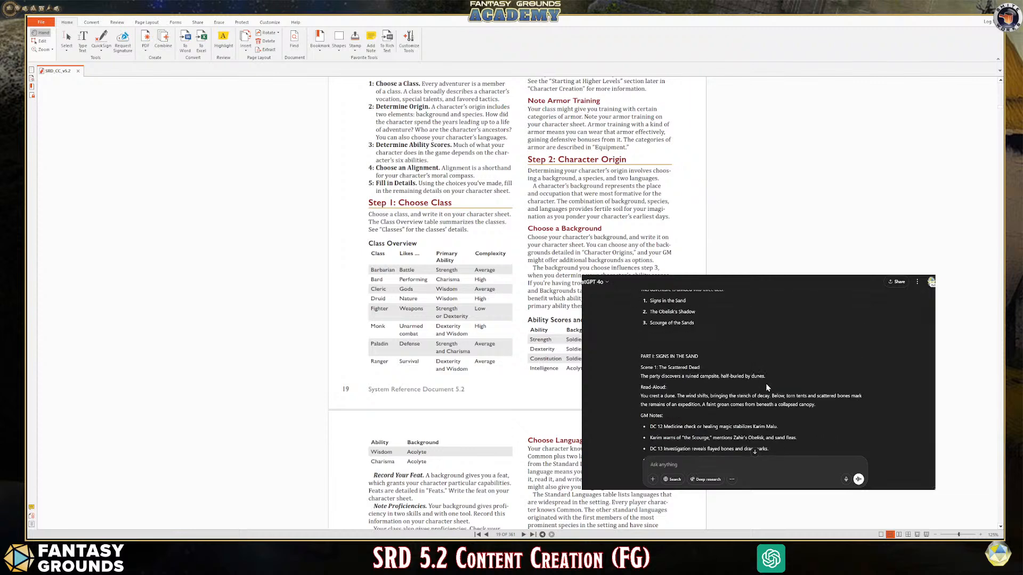
pyautogui.scroll(5, 766, 383)
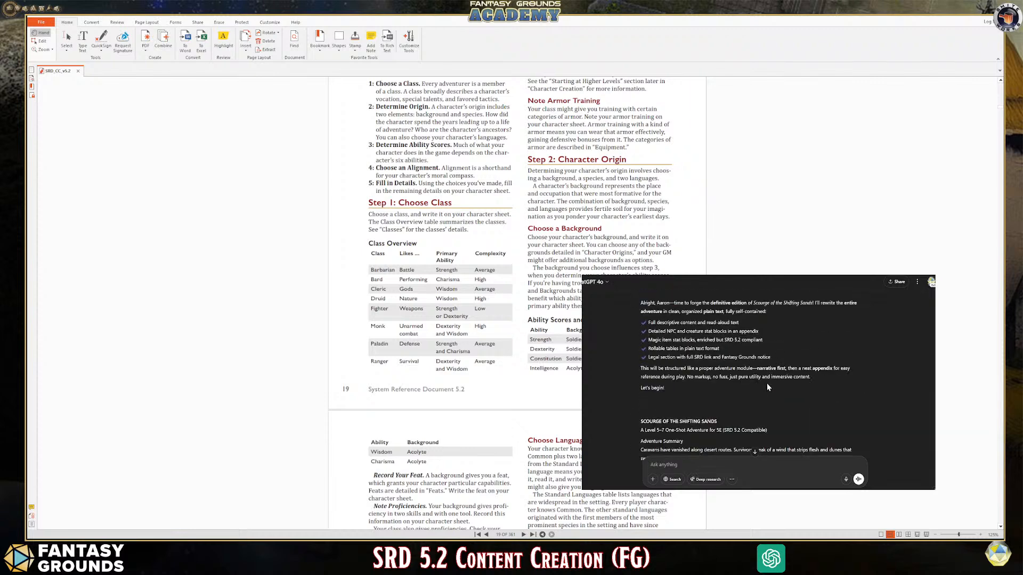
# Read the adventure summary, the three-act structure and the opening scene of Part I: Signs in the Sand
pyautogui.scroll(-1, 766, 382)
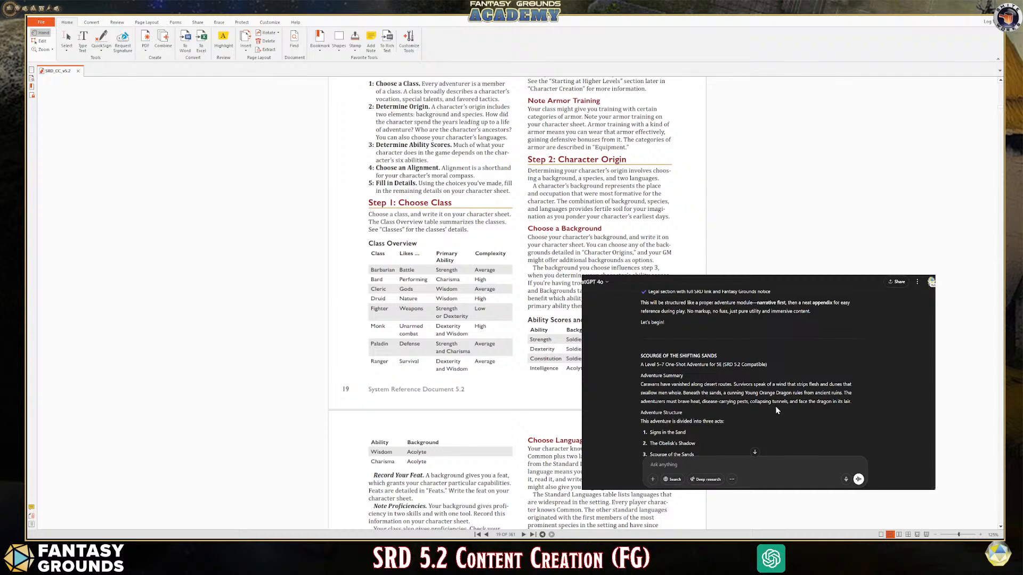
pyautogui.scroll(-1, 776, 409)
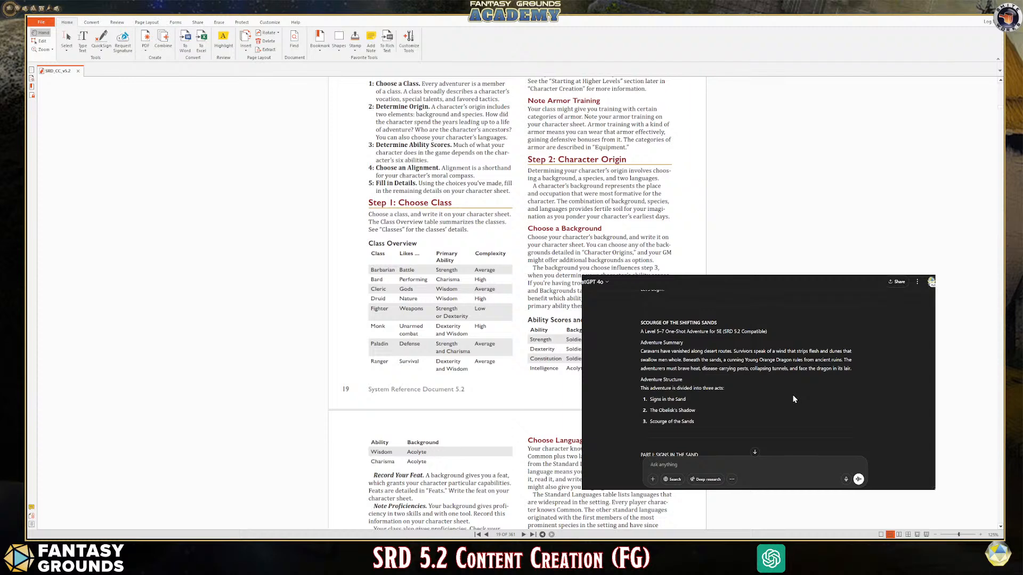
pyautogui.scroll(-1, 793, 398)
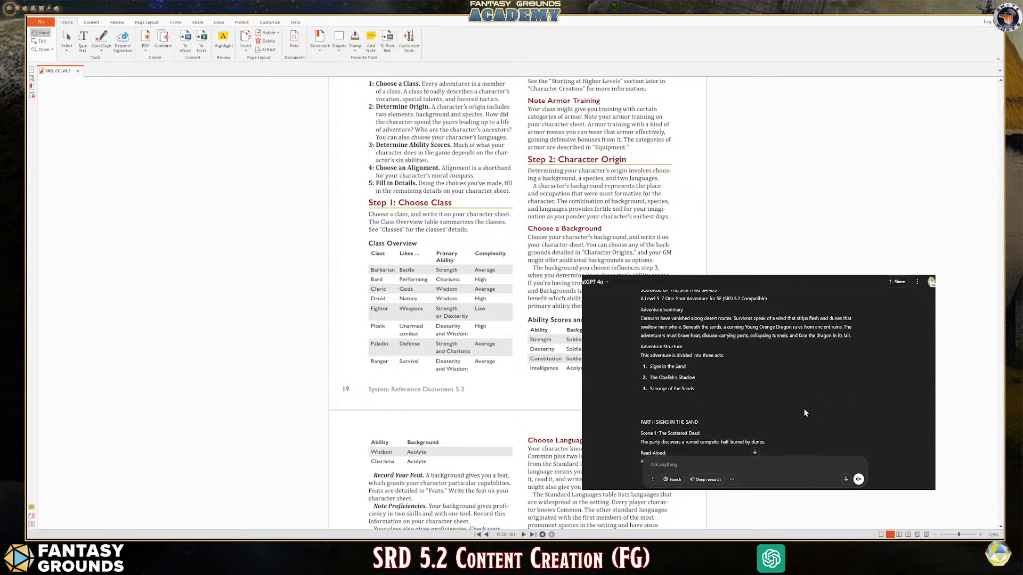
pyautogui.scroll(-3, 804, 408)
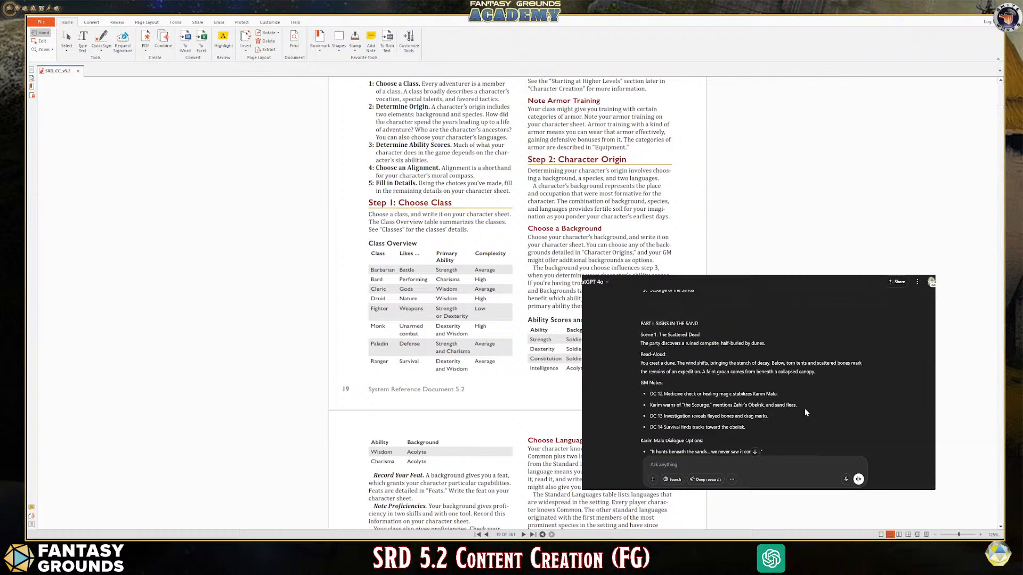
pyautogui.scroll(3, 809, 405)
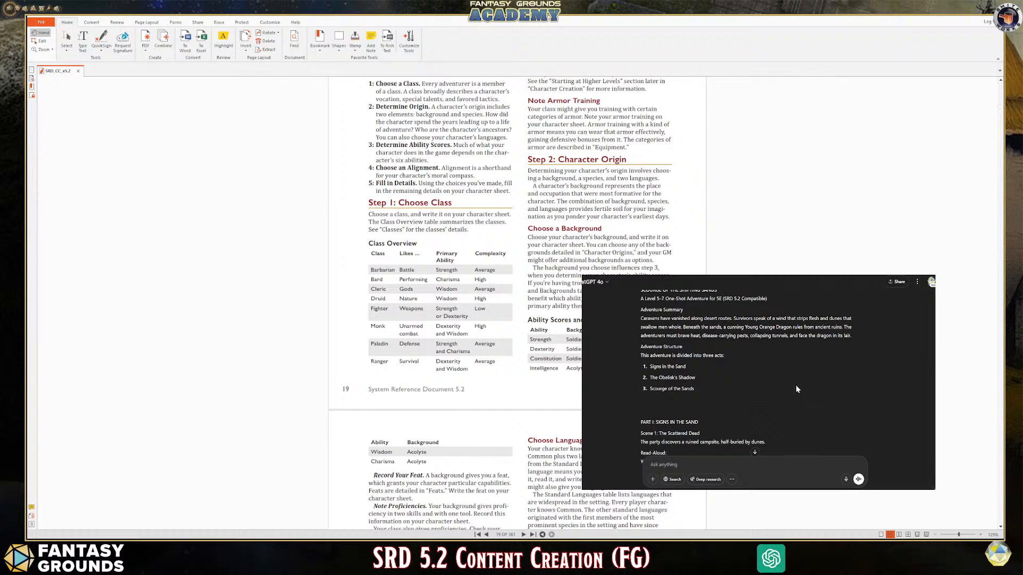
pyautogui.scroll(-3, 799, 388)
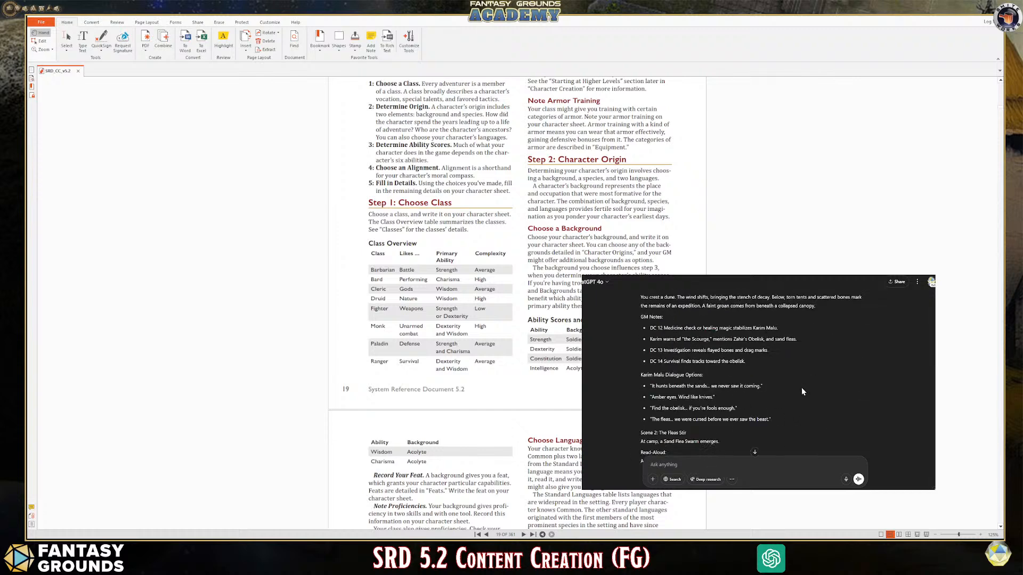
pyautogui.scroll(5, 800, 386)
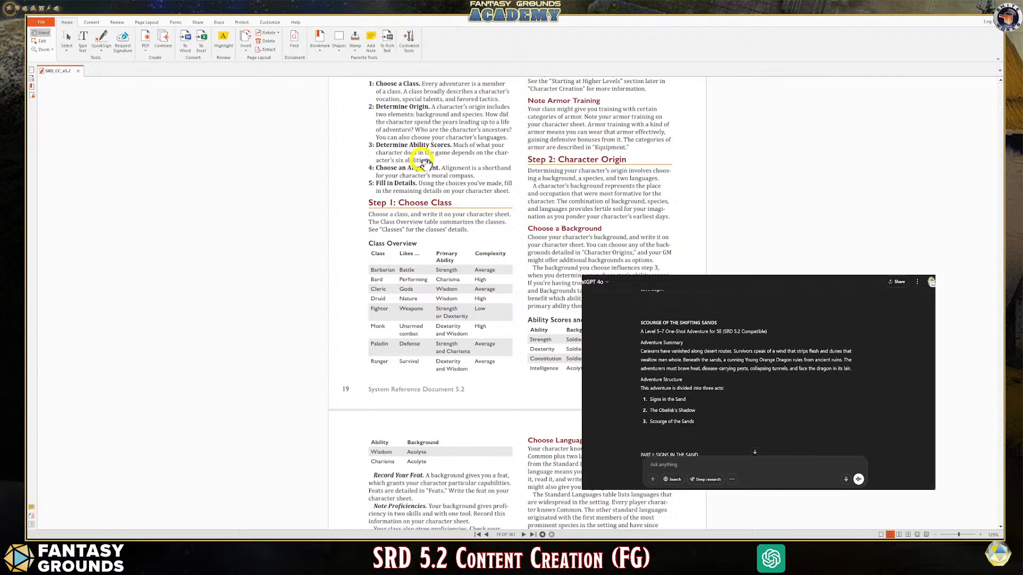
# Look back through the SRD from Character Creation to the movement rules on page 14, and return to the rewrite request in the ChatGPT conversation
pyautogui.scroll(8, 477, 264)
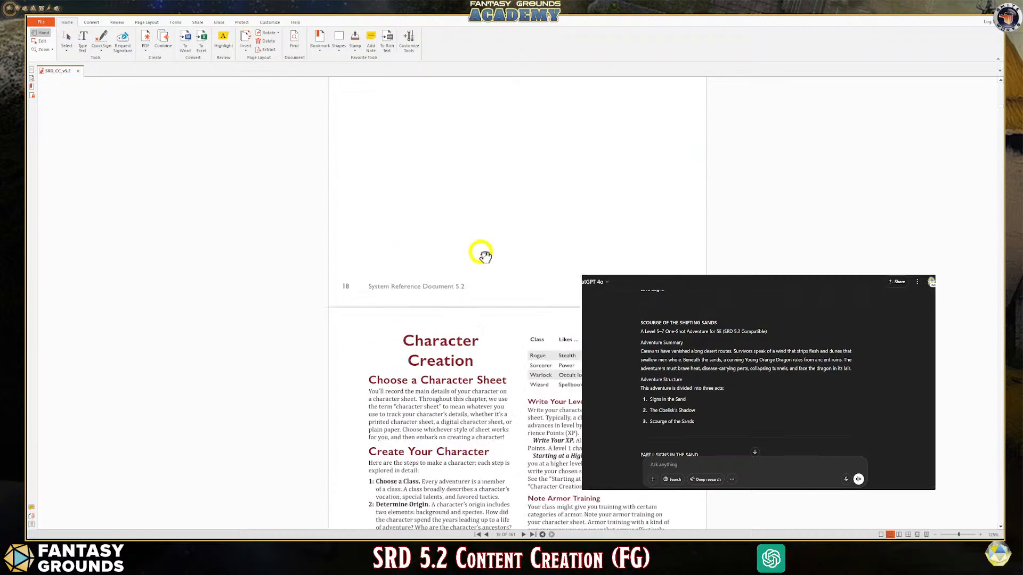
pyautogui.scroll(15, 484, 255)
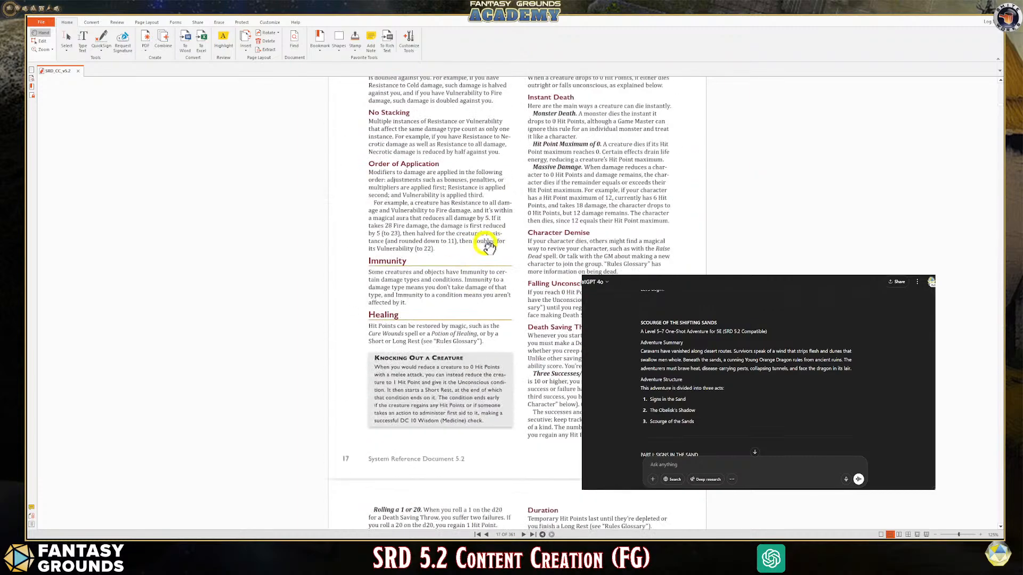
pyautogui.scroll(15, 488, 245)
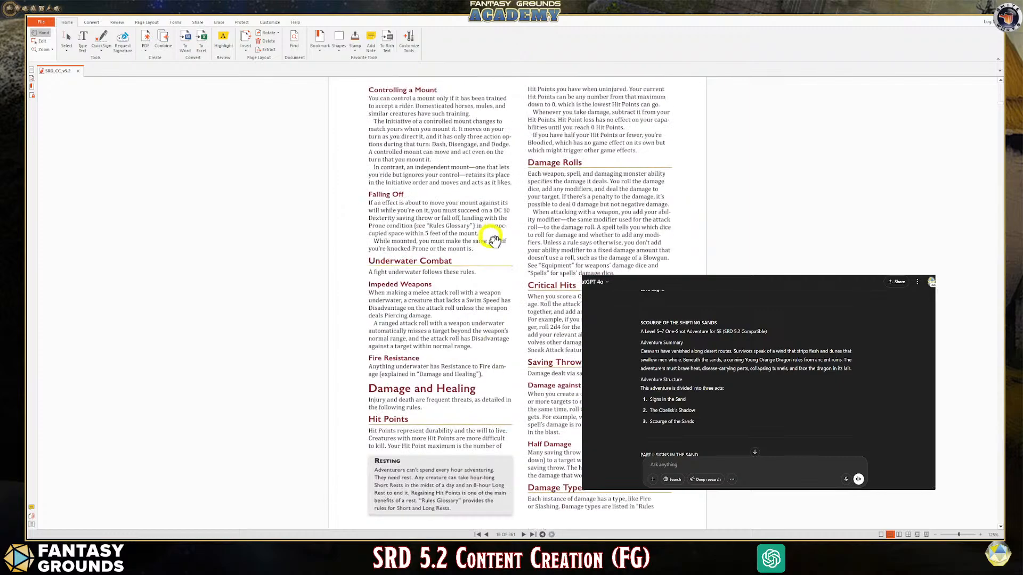
pyautogui.scroll(15, 495, 241)
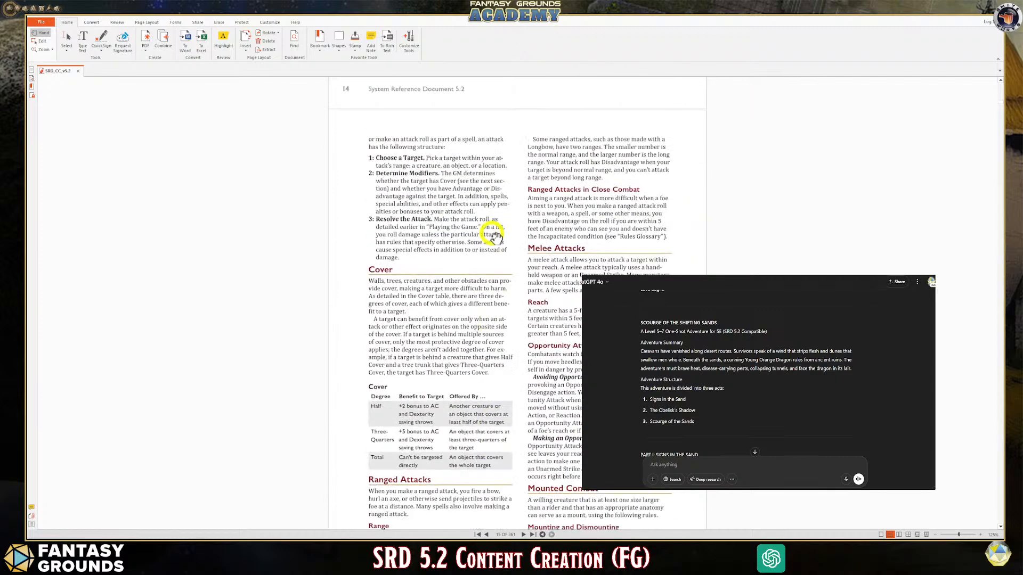
pyautogui.scroll(15, 493, 234)
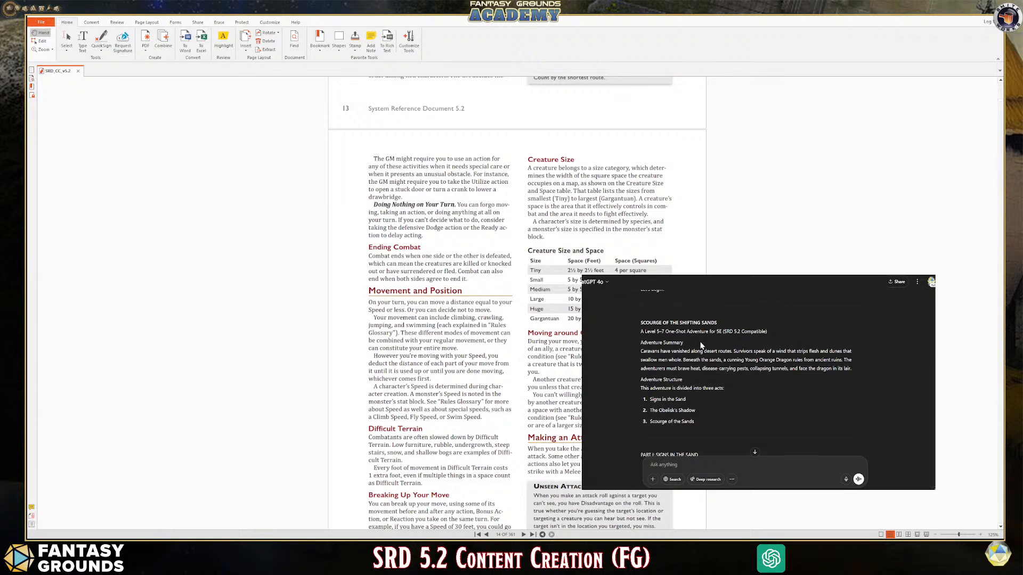
pyautogui.scroll(5, 700, 345)
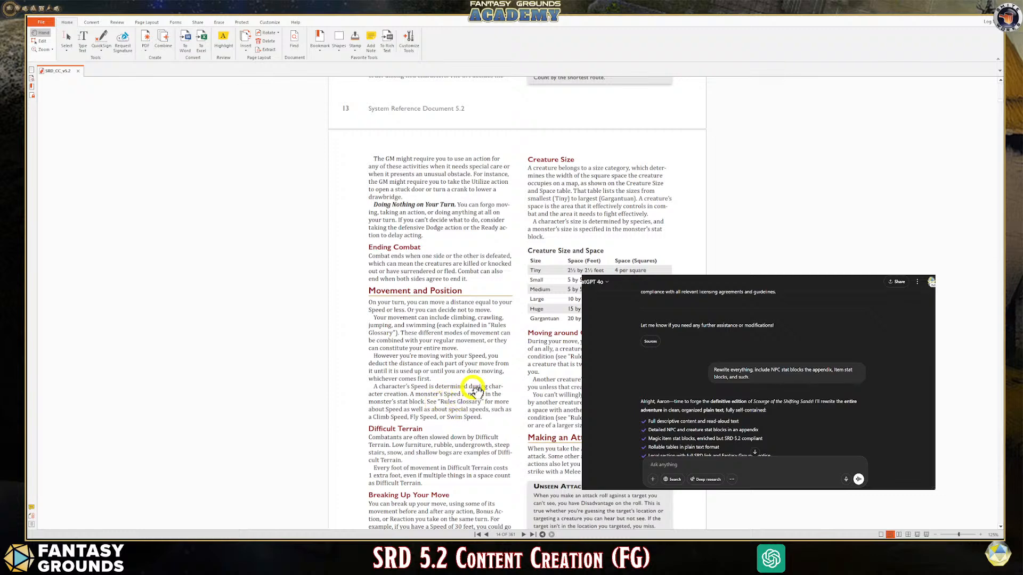
# Skim the SRD rules on attacks, cover, mounted combat, damage and healing from page 14 through page 18
pyautogui.scroll(-10, 494, 345)
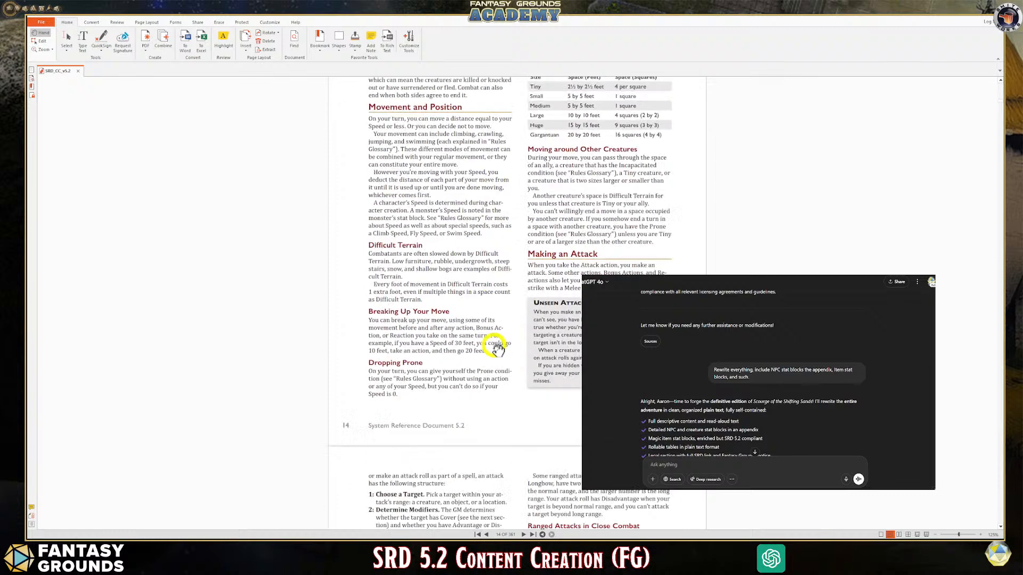
pyautogui.scroll(-3, 494, 345)
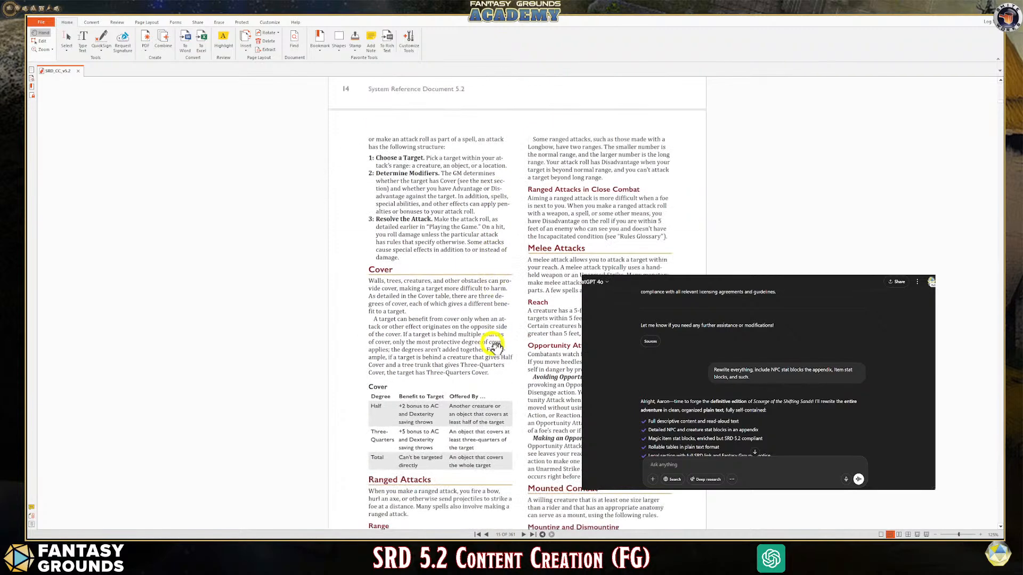
pyautogui.scroll(-4, 491, 342)
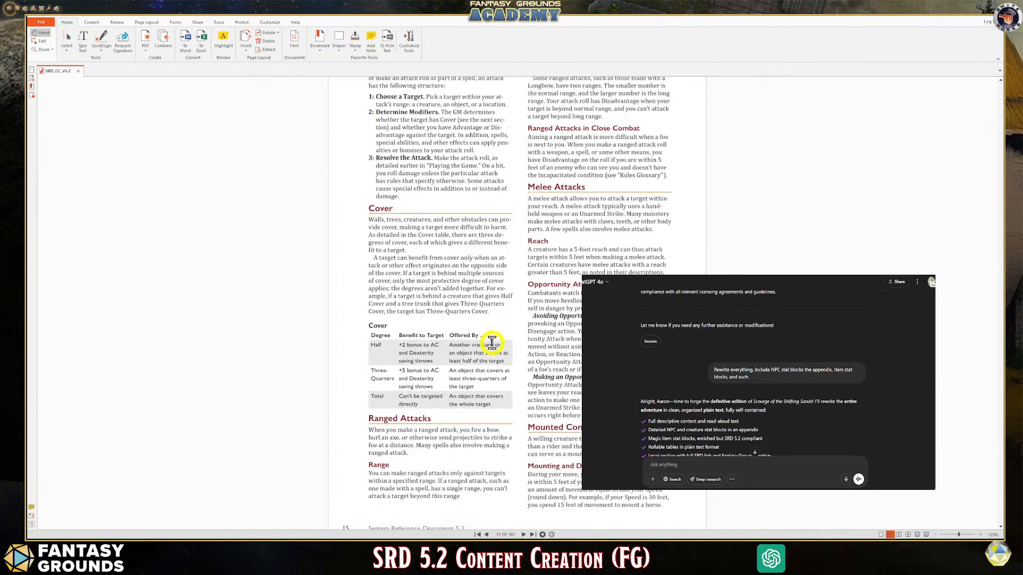
pyautogui.scroll(-14, 484, 354)
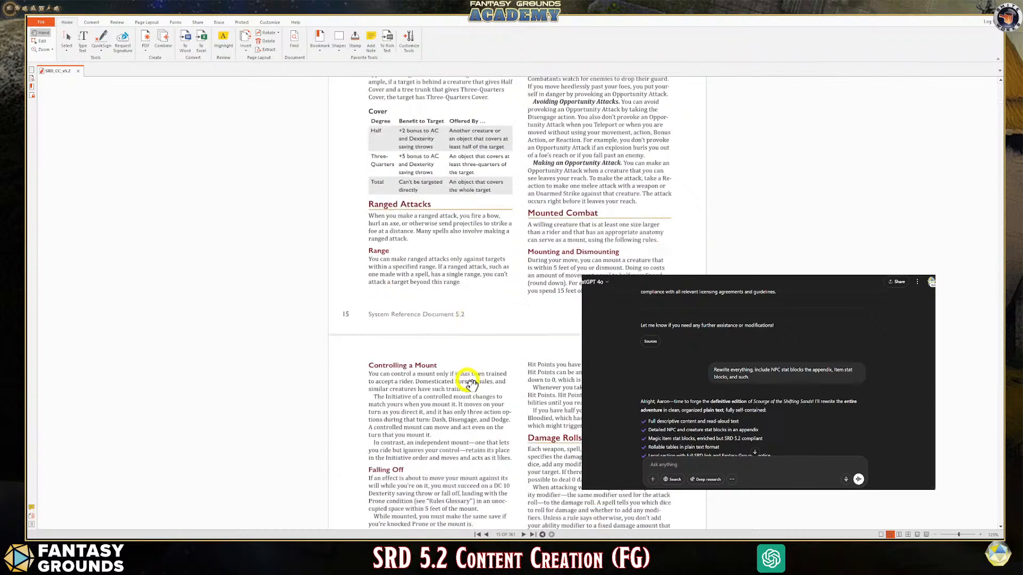
pyautogui.scroll(-20, 473, 376)
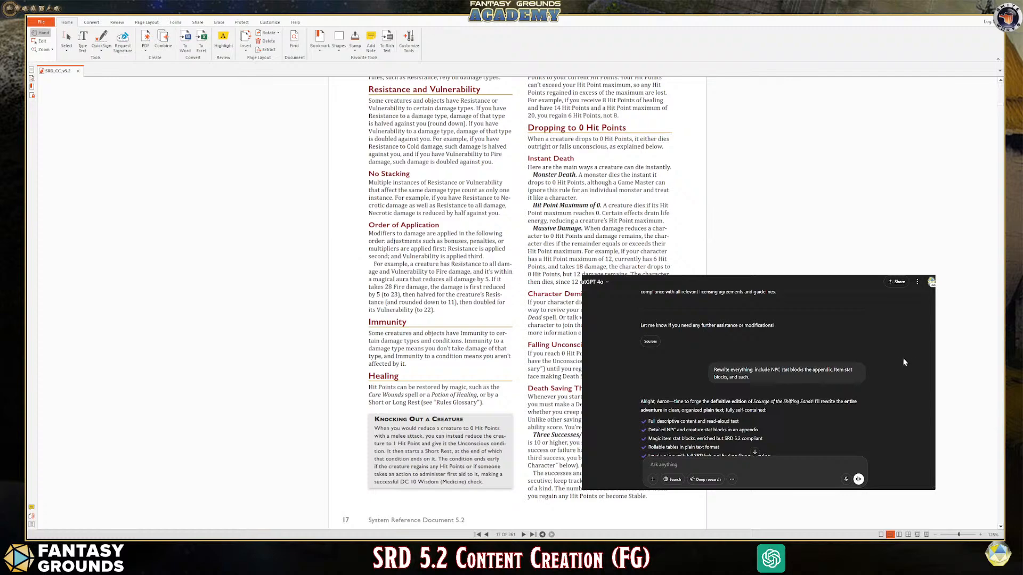
pyautogui.scroll(-6, 434, 266)
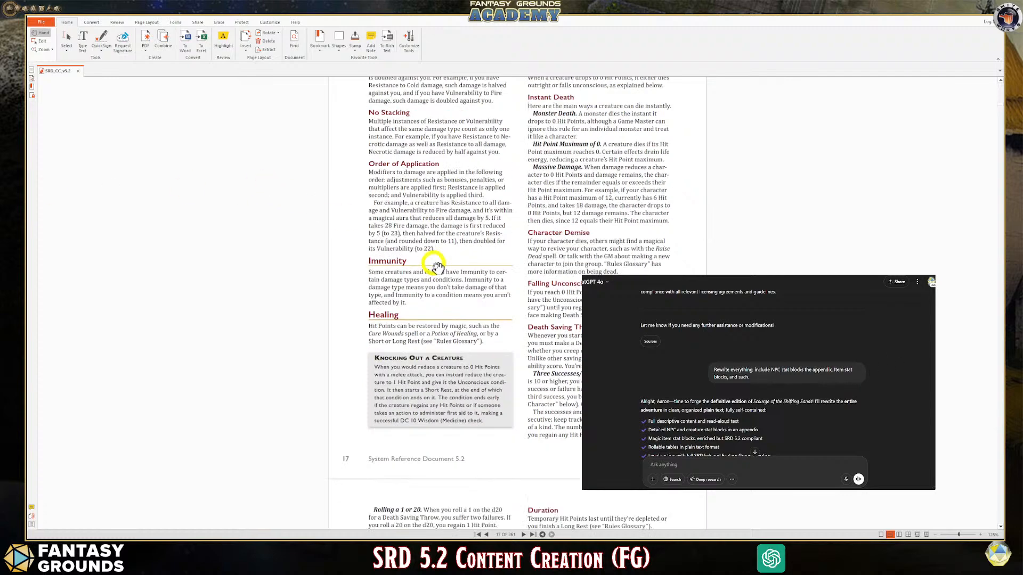
pyautogui.scroll(-2, 435, 262)
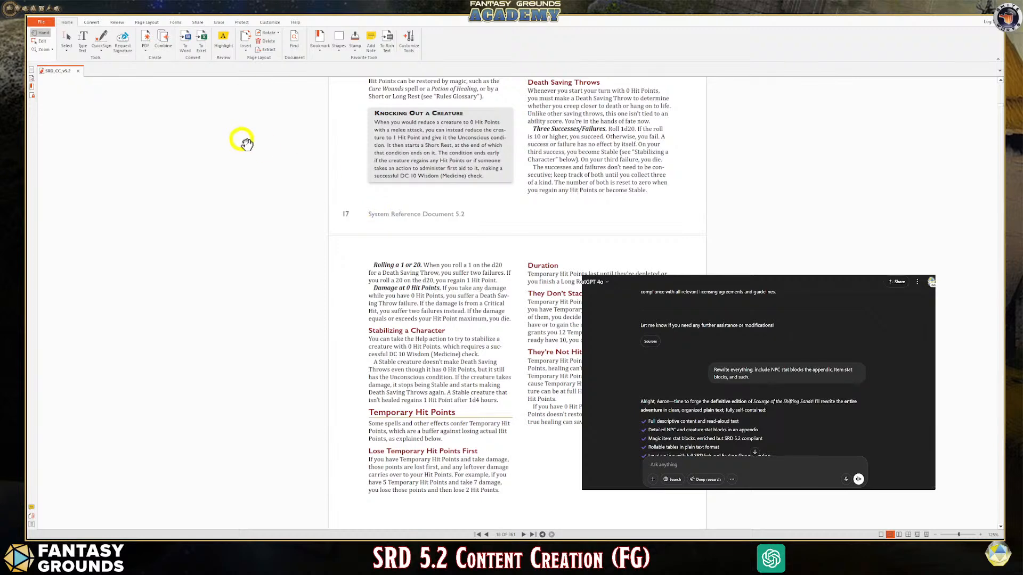
# Bring the ChatGPT conversation back to the adventure summary, and skim the SRD's Character Creation chapter from page 19 to page 24
pyautogui.scroll(-3, 821, 417)
pyautogui.scroll(-2, 822, 414)
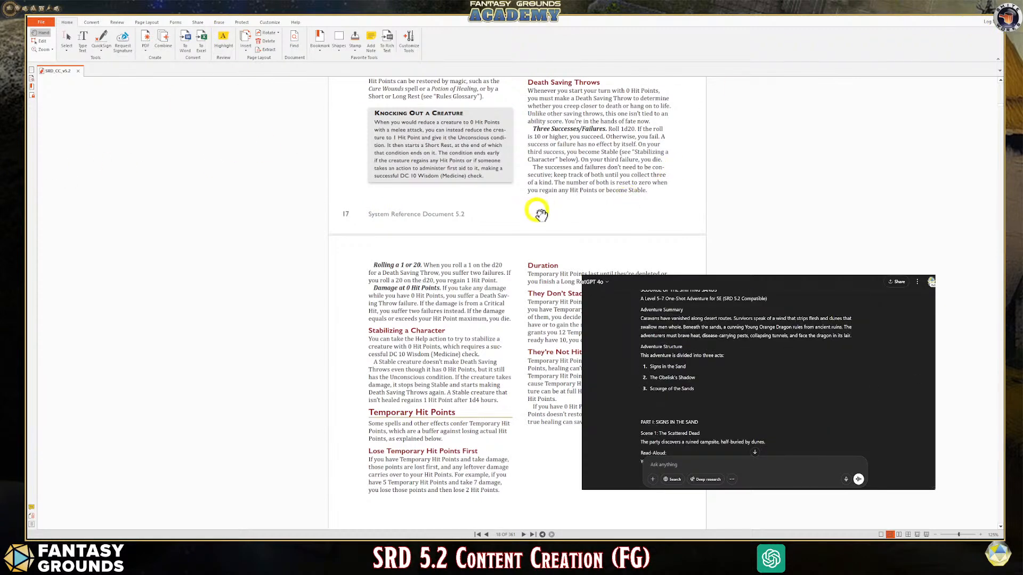
pyautogui.scroll(-5, 533, 212)
pyautogui.scroll(-7, 533, 212)
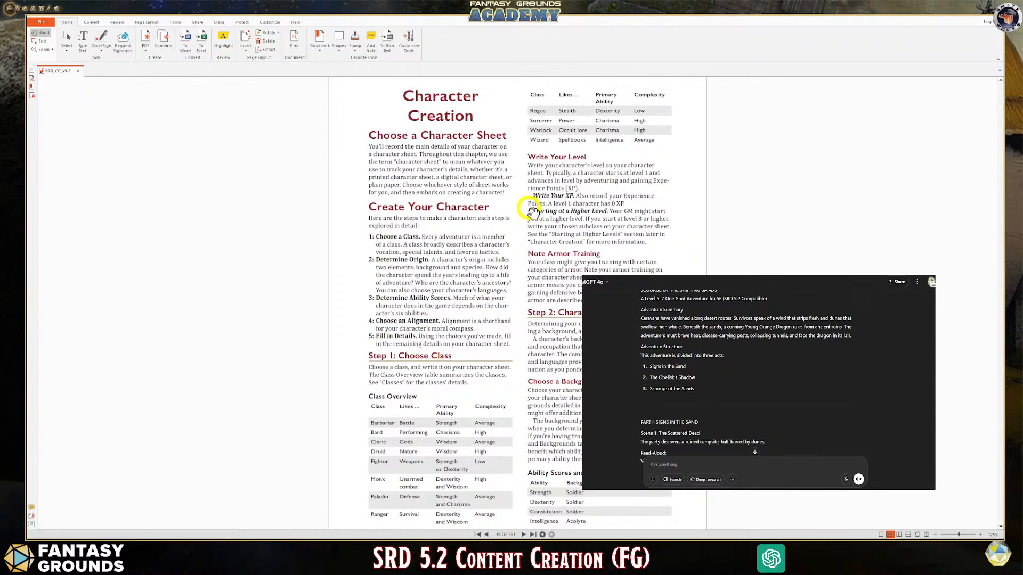
pyautogui.scroll(-7, 532, 212)
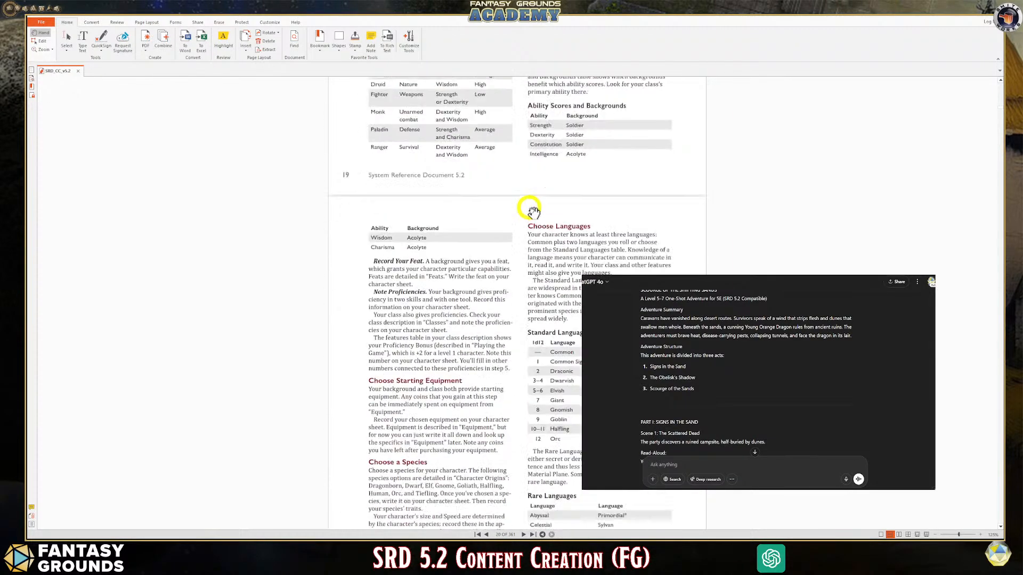
pyautogui.scroll(-6, 533, 212)
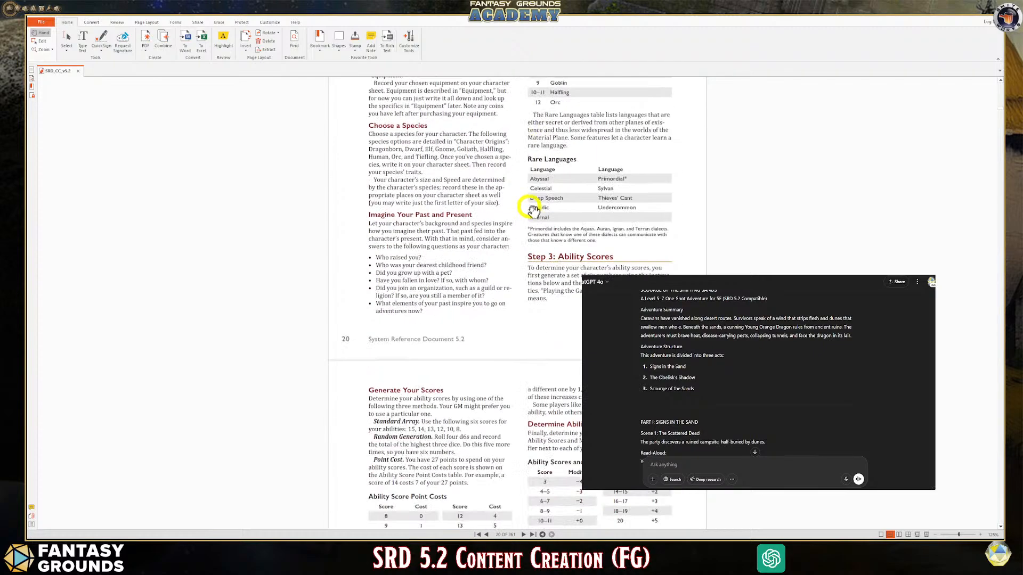
pyautogui.scroll(-5, 534, 209)
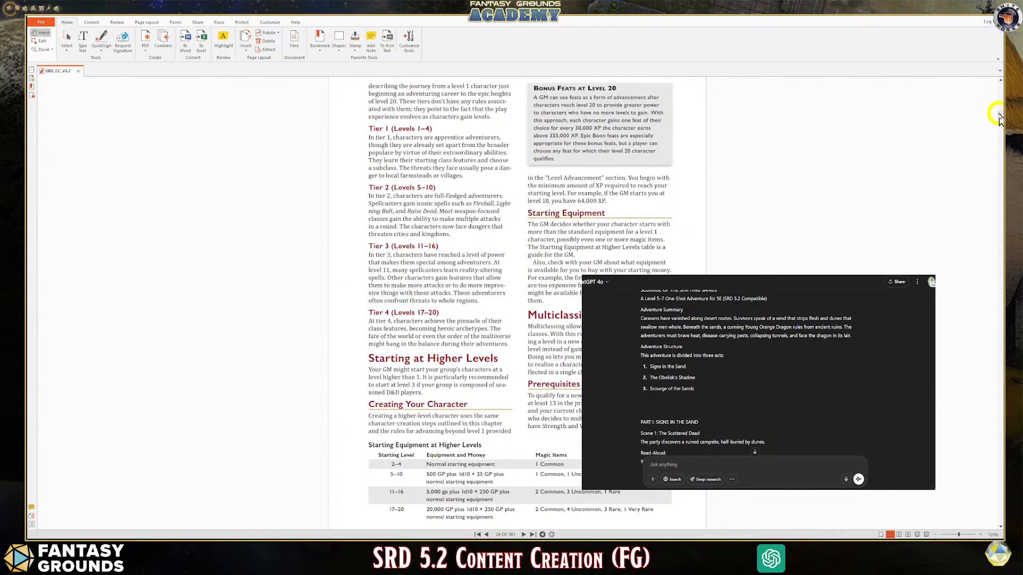
# Skim the SRD class descriptions from the Bard spell list on page 33 through the Cleric pages to the Druid Features table on page 41
pyautogui.moveTo(998, 118)
pyautogui.mouseDown()
pyautogui.moveTo(999, 130)
pyautogui.moveTo(1000, 121)
pyautogui.mouseUp()
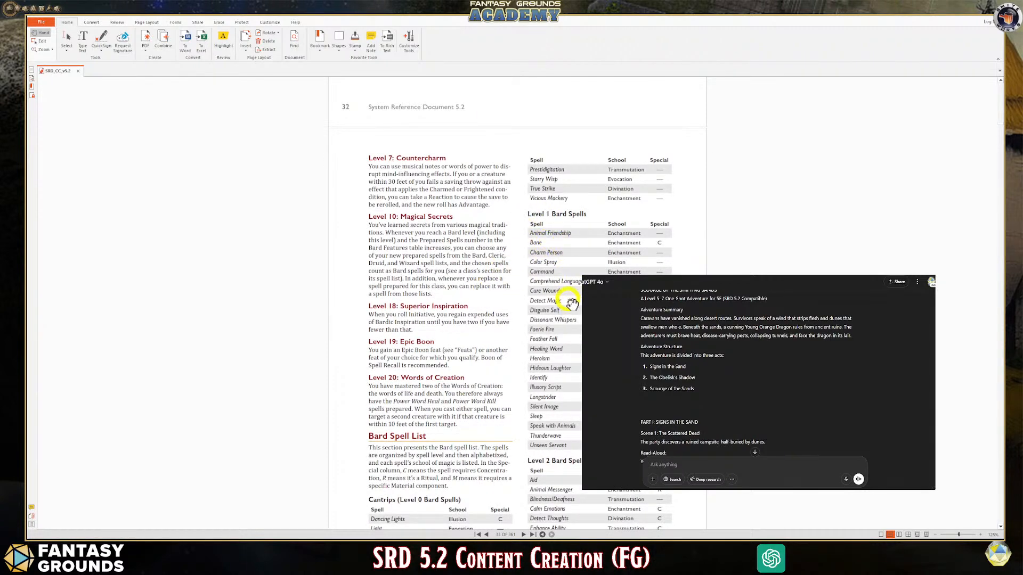
pyautogui.scroll(-10, 571, 303)
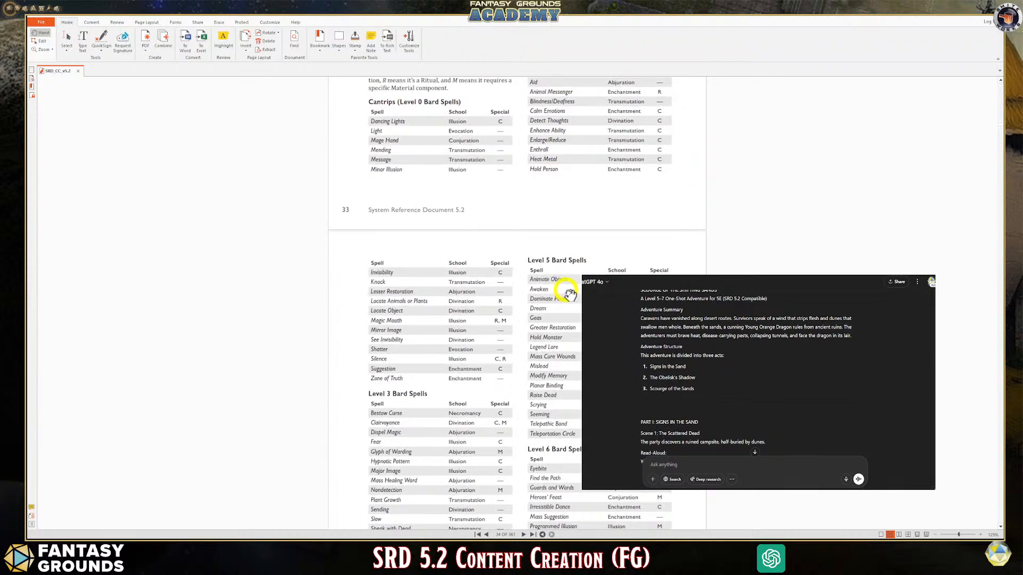
pyautogui.scroll(-2, 570, 293)
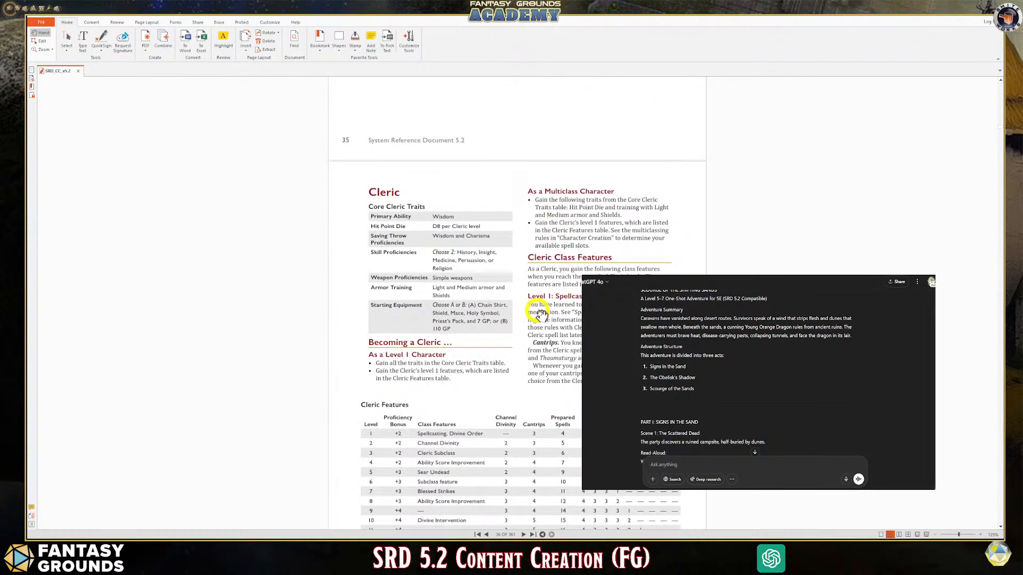
pyautogui.scroll(-5, 507, 259)
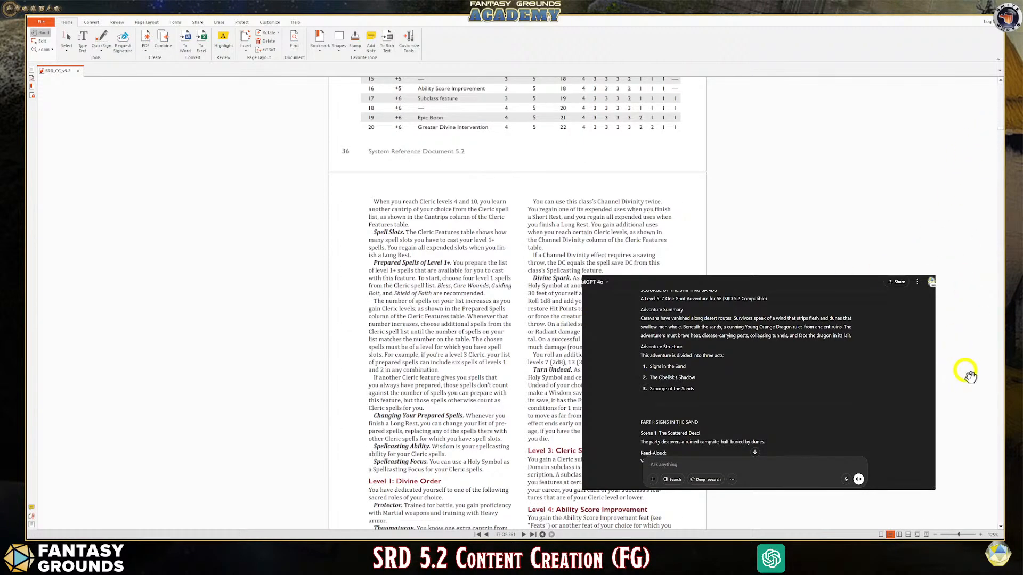
pyautogui.scroll(-4, 514, 341)
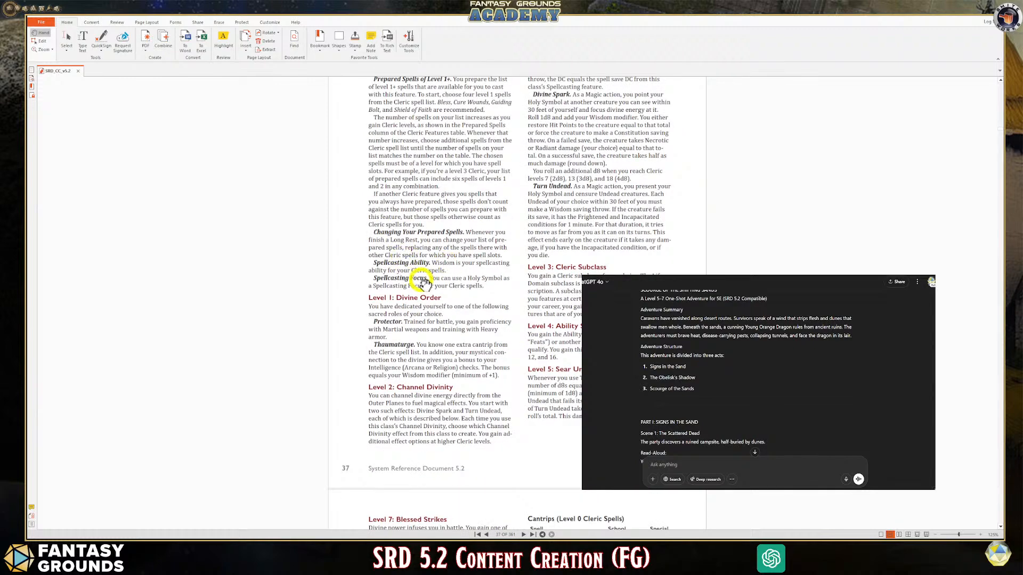
pyautogui.scroll(-11, 450, 308)
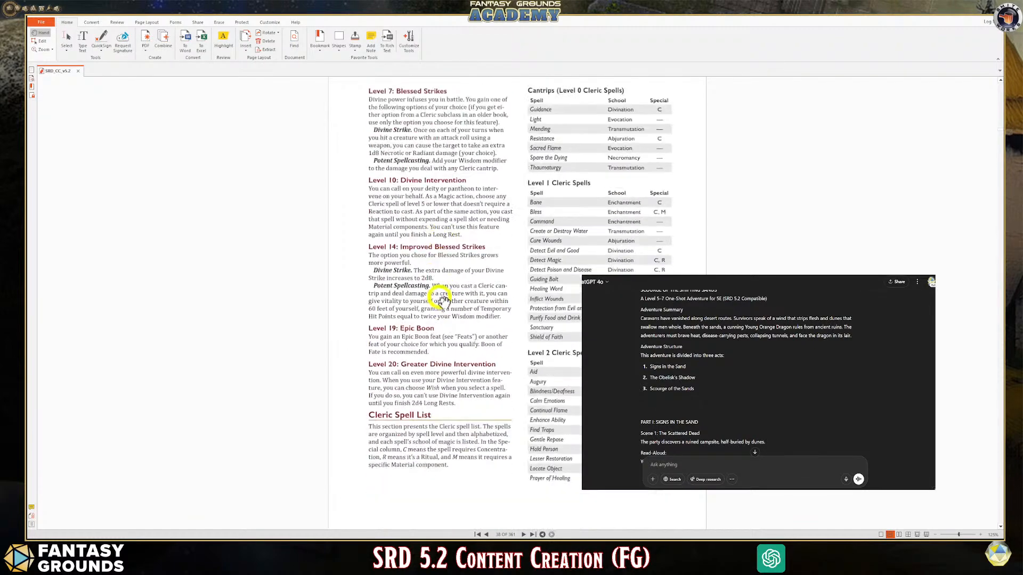
pyautogui.scroll(-15, 441, 297)
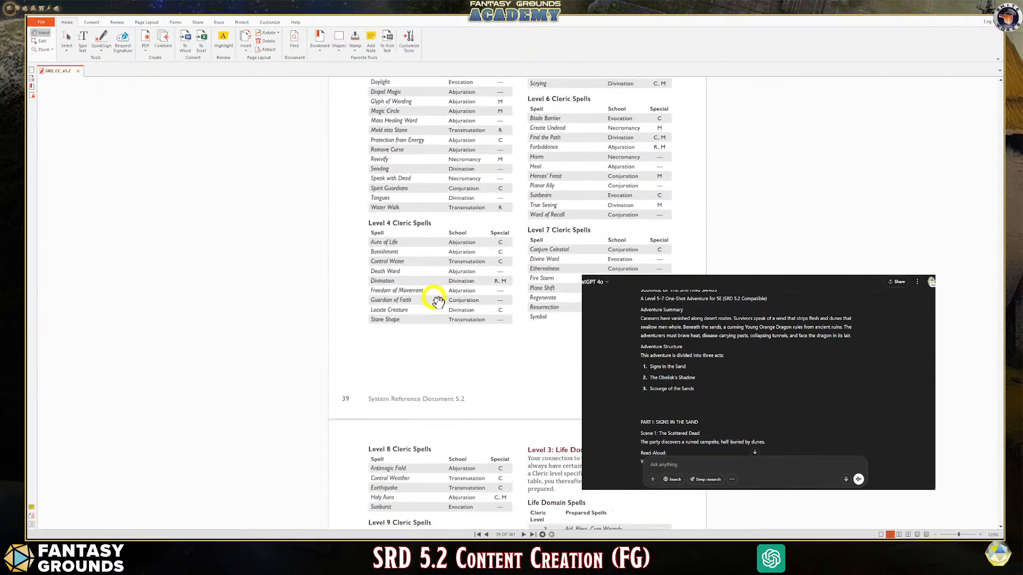
pyautogui.scroll(-17, 437, 299)
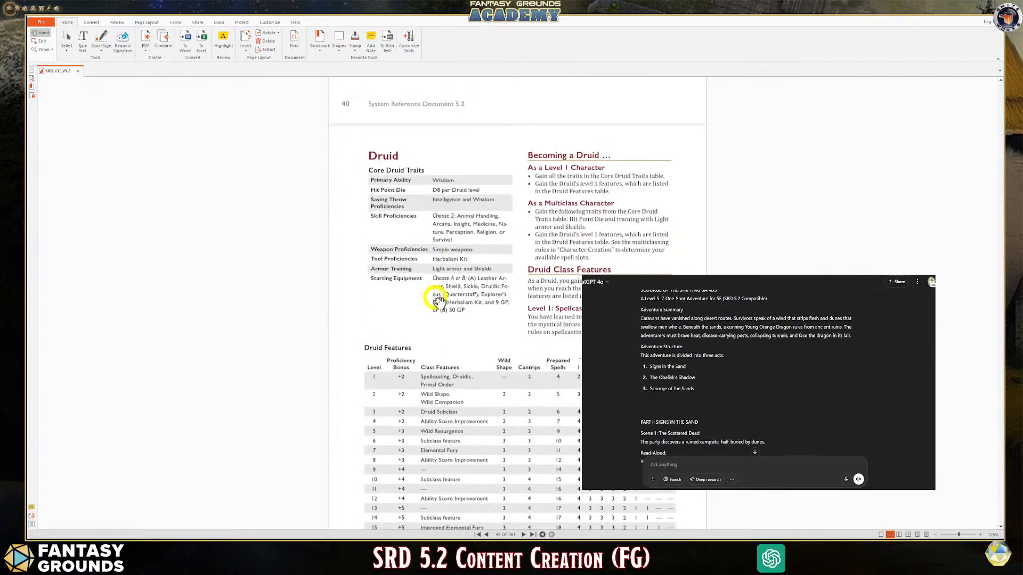
pyautogui.scroll(-8, 436, 299)
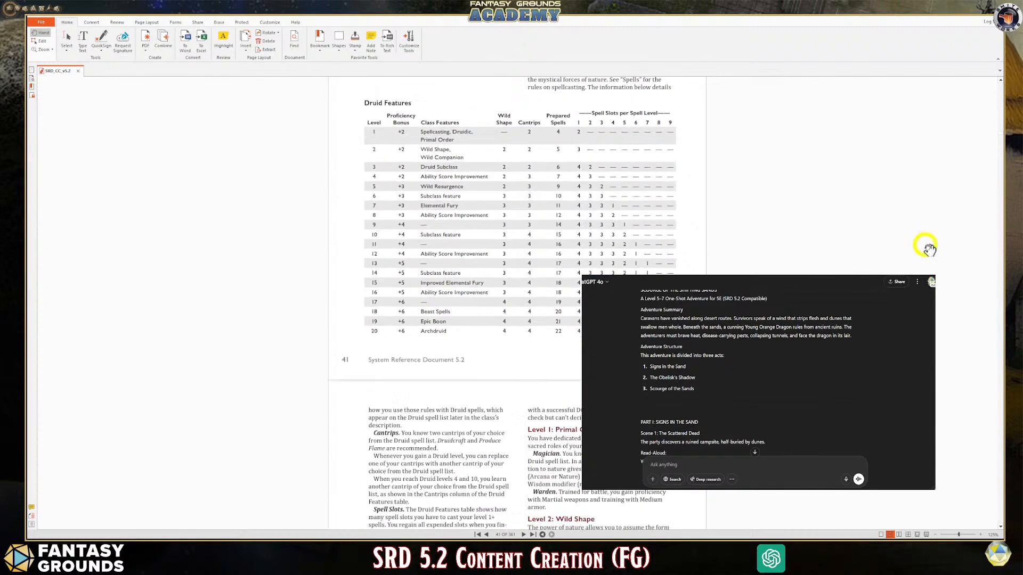
# Examine the Druid class traits, features table and spell list on pages 41 to 44, and check the Cleric's Life Domain on page 40
pyautogui.click(999, 143)
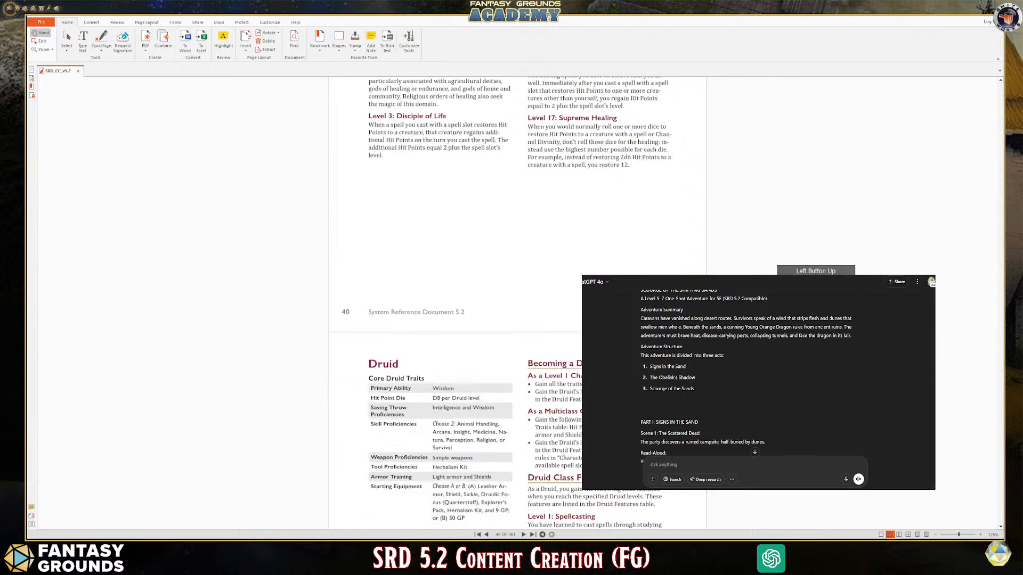
pyautogui.scroll(-3, 815, 293)
pyautogui.scroll(-3, 991, 220)
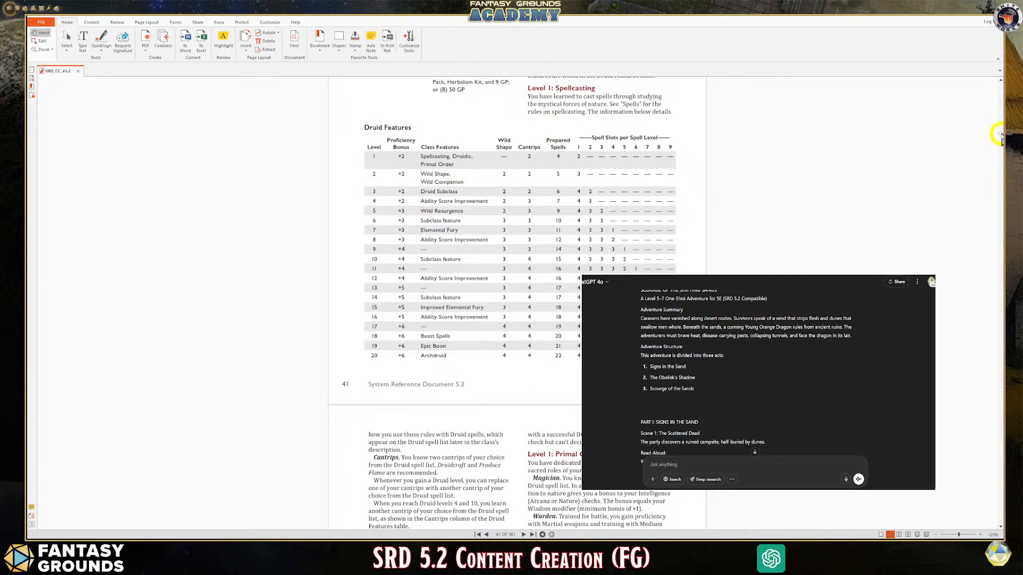
pyautogui.moveTo(994, 274); pyautogui.dragTo(900, 80)
pyautogui.scroll(-9, 639, 303)
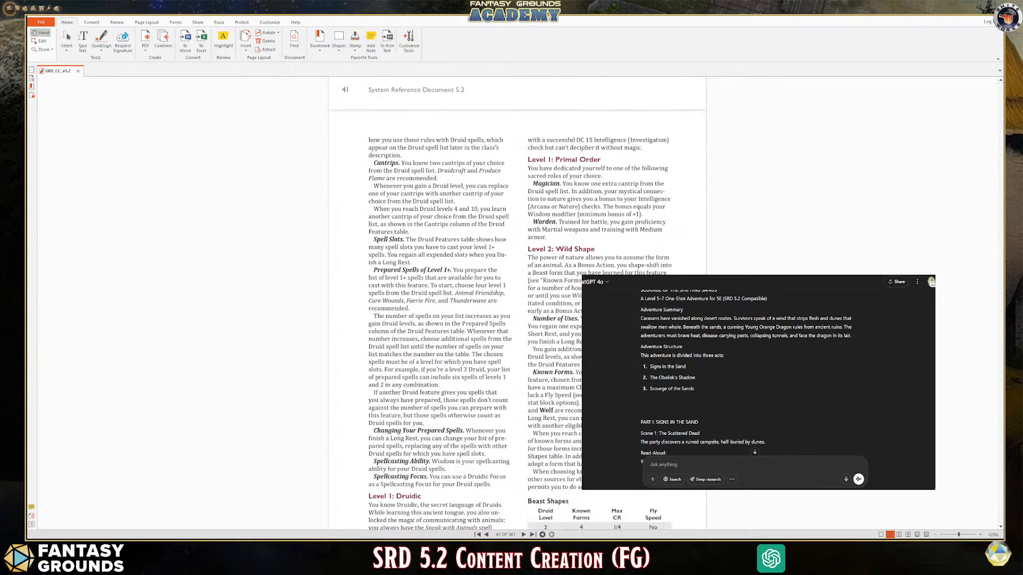
pyautogui.scroll(-10, 472, 355)
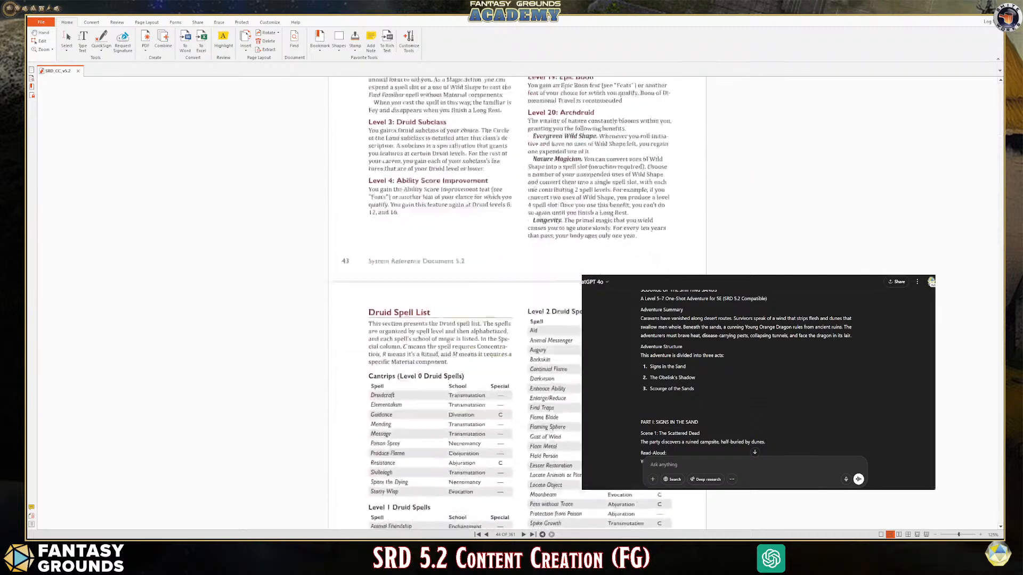
pyautogui.scroll(10, 472, 356)
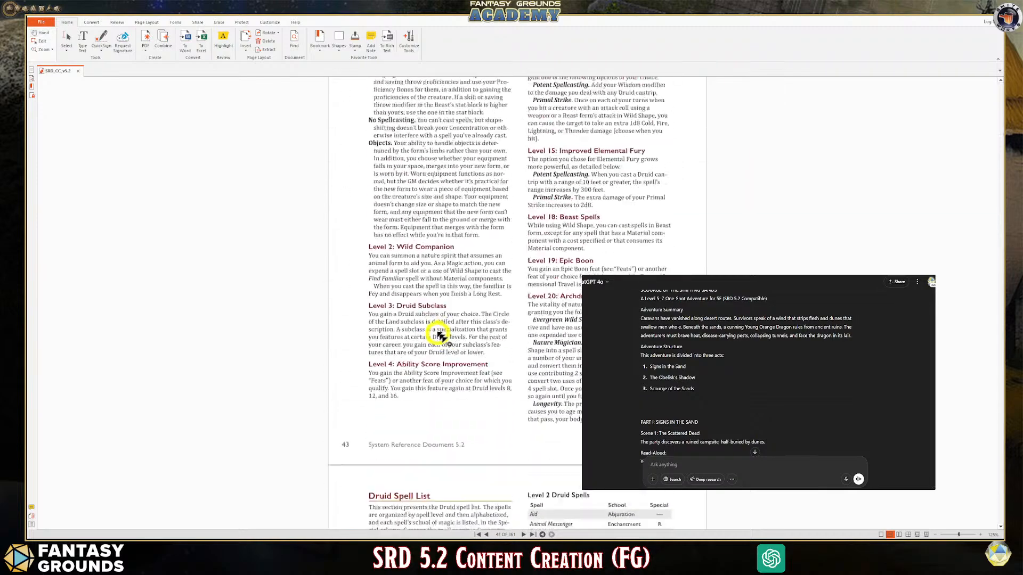
pyautogui.scroll(10, 515, 263)
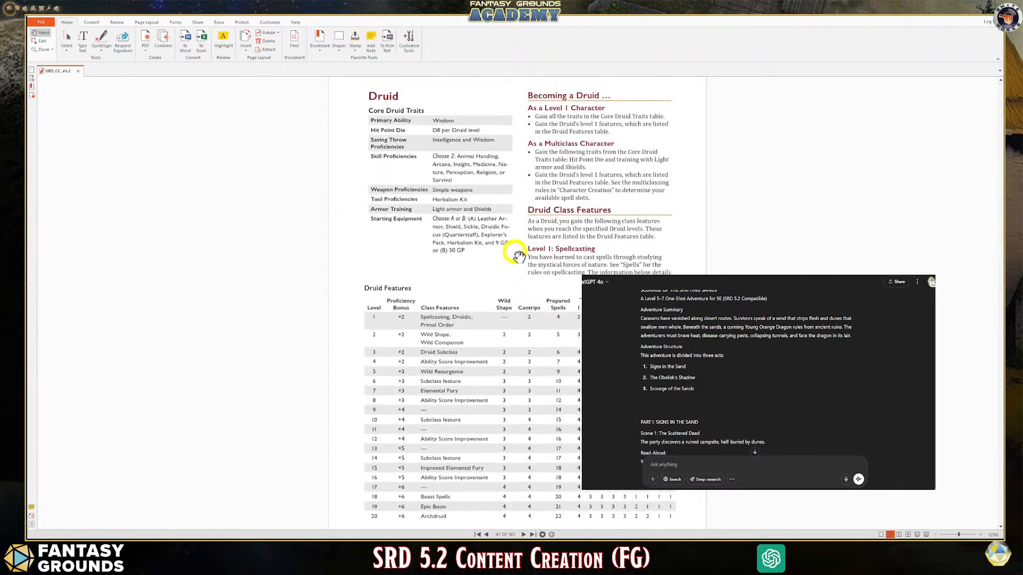
pyautogui.scroll(4, 520, 248)
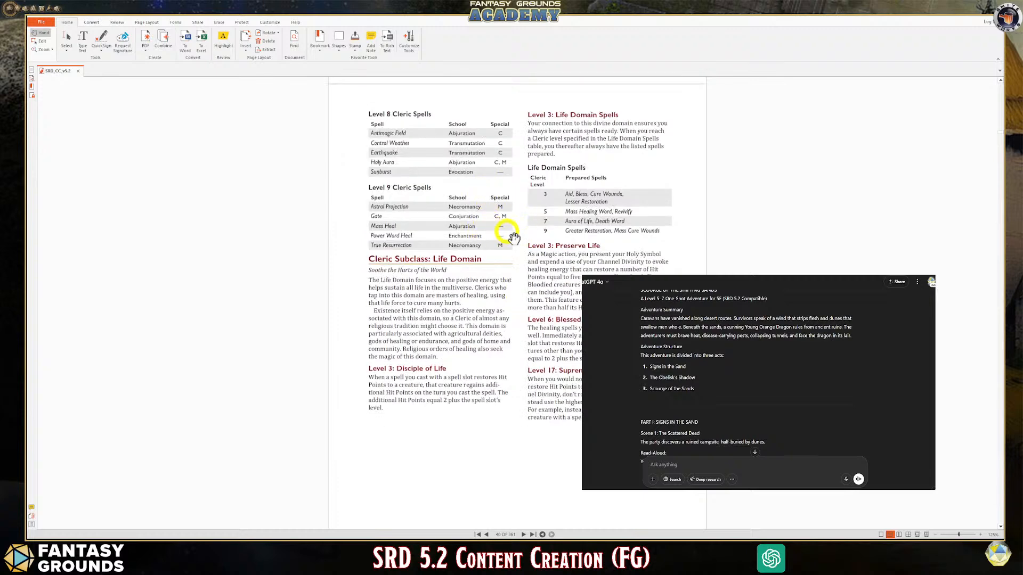
pyautogui.scroll(-1, 433, 255)
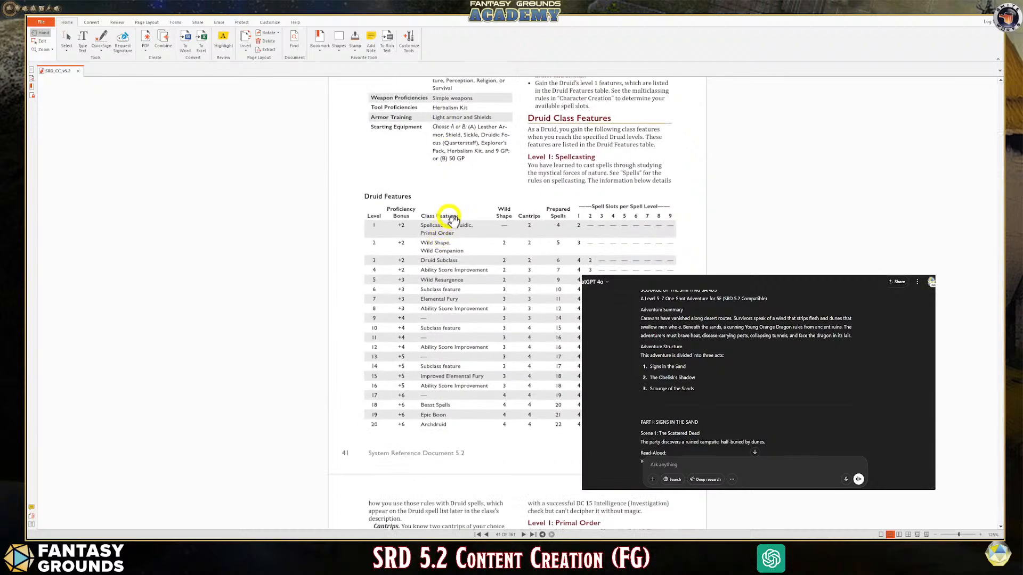
# Skim the rest of the SRD Druid pages, from the Druid Features table on page 41 to the end of page 46
pyautogui.scroll(-10, 458, 207)
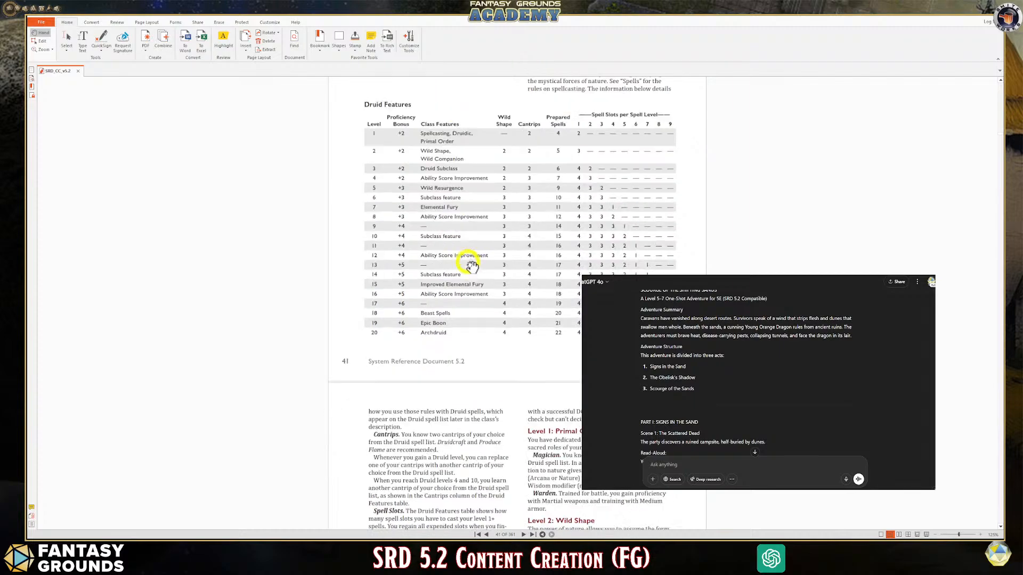
pyautogui.scroll(-12, 476, 249)
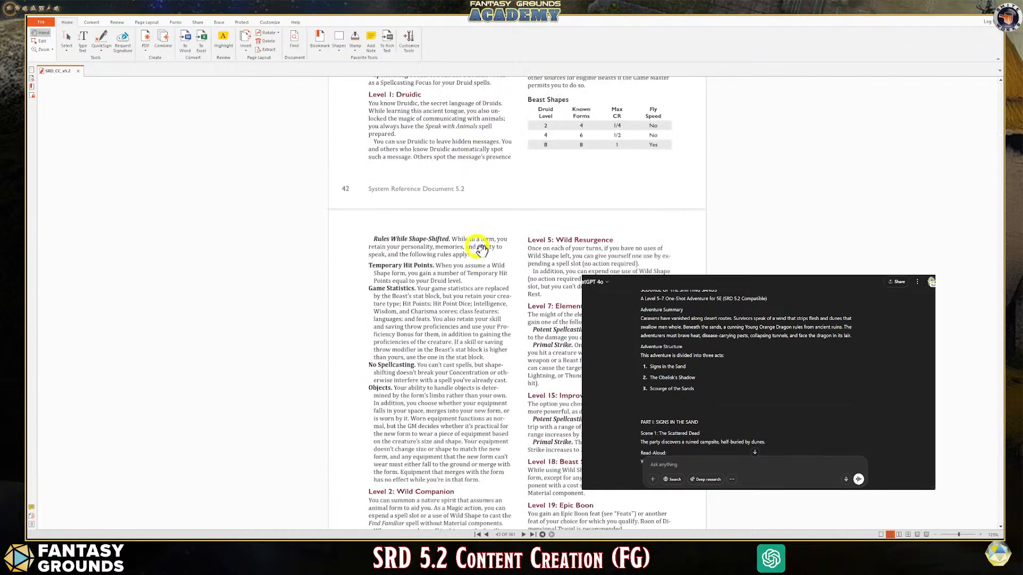
pyautogui.scroll(-10, 485, 249)
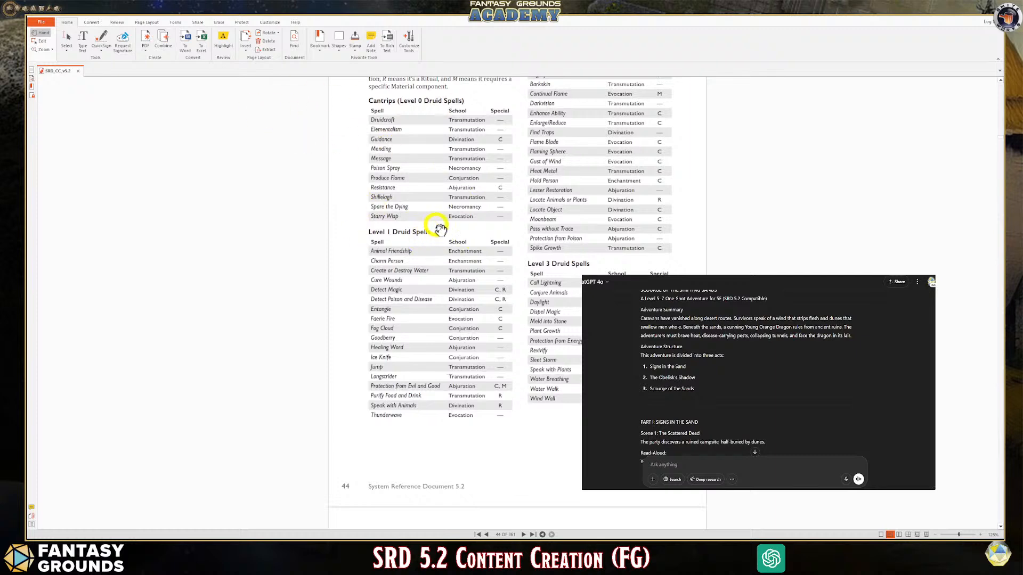
pyautogui.scroll(-6, 427, 312)
pyautogui.scroll(-15, 442, 288)
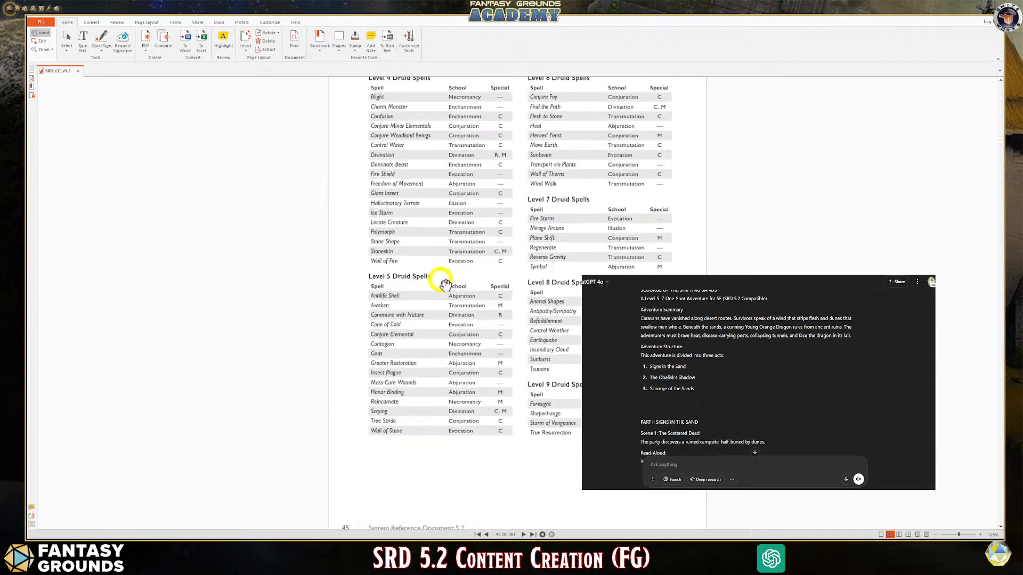
pyautogui.scroll(-5, 445, 286)
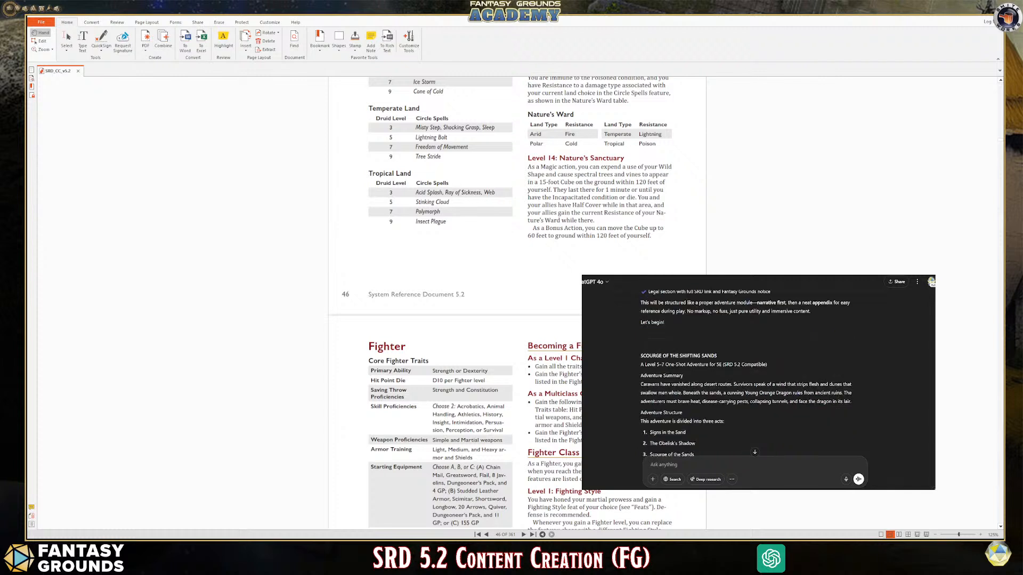
# Read the ChatGPT adventure's level 5–7 one-shot subtitle and its Adventure Summary
pyautogui.moveTo(640, 365); pyautogui.dragTo(774, 365)
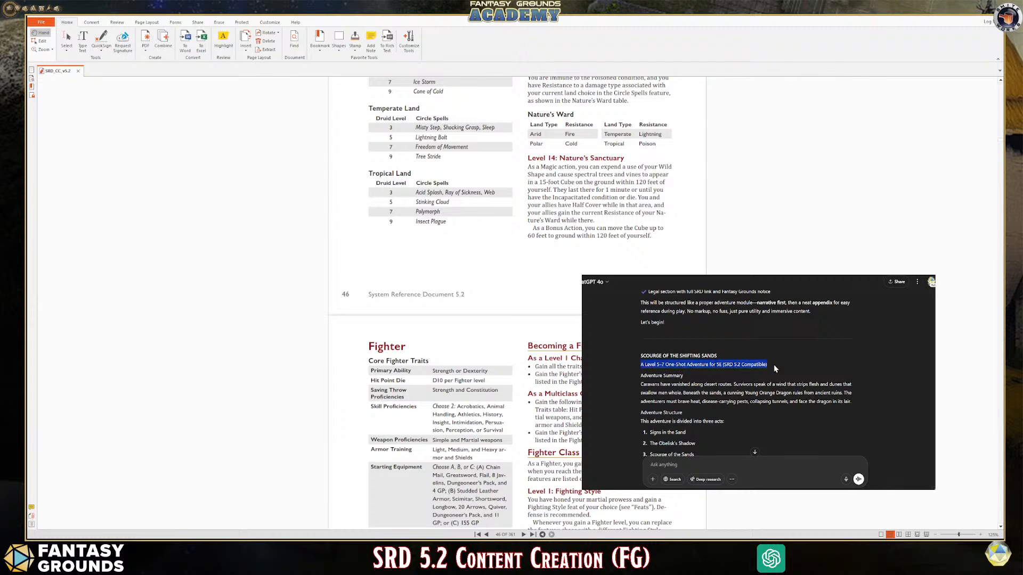
pyautogui.click(791, 367)
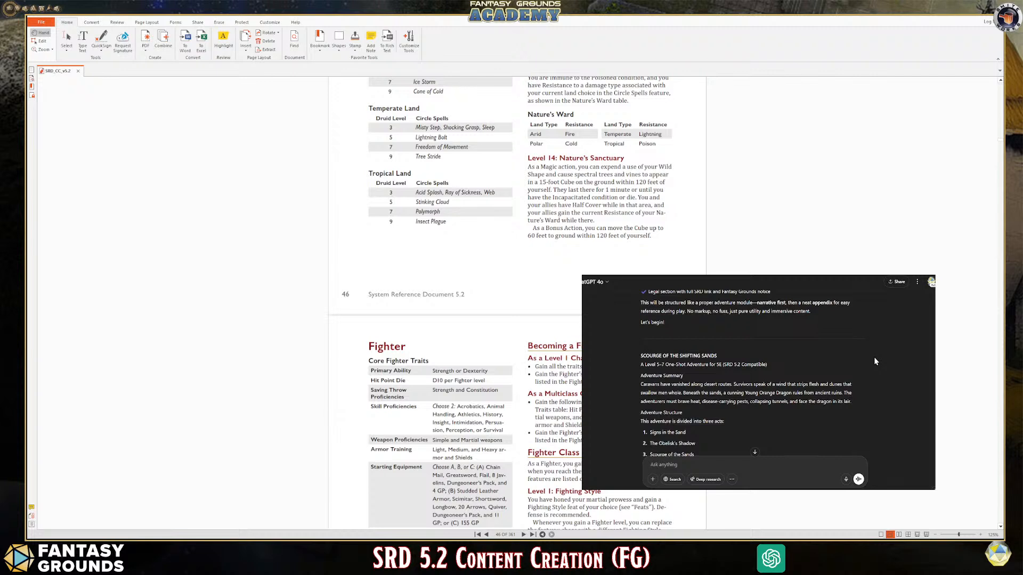
pyautogui.scroll(-1, 847, 411)
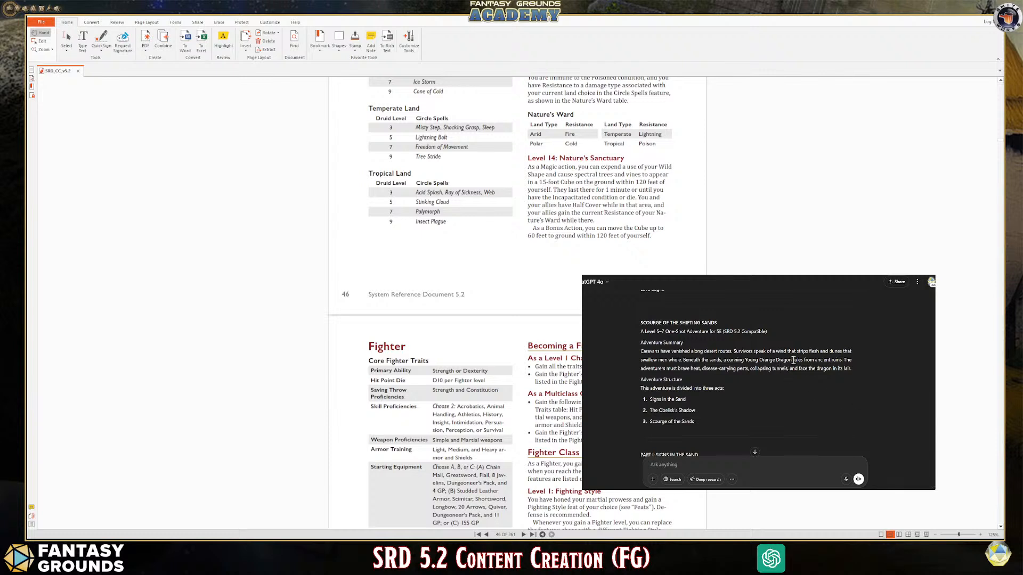
# Copy "Young Orange Dragon" from the Adventure Summary into the ChatGPT message
pyautogui.moveTo(793, 360); pyautogui.dragTo(745, 361)
pyautogui.hotkey('ctrl', 'c')
pyautogui.click(668, 461)
pyautogui.hotkey('ctrl', 'v')
# Begin the prompt with "Using the same art style as above, create a" ahead of the pasted dragon name
pyautogui.press('Home')
pyautogui.write('Create a')
pyautogui.press('Home')
pyautogui.write('Using the same art stule as above.')
pyautogui.click(727, 465)
pyautogui.press('BackSpace')
pyautogui.write('c')
# Replace "Young" in the prompt with "young adult"
pyautogui.click(737, 465)
pyautogui.click(754, 464)
pyautogui.press('BackSpace')
pyautogui.press('BackSpace')
pyautogui.press('BackSpace')
pyautogui.press('BackSpace')
pyautogui.press('BackSpace')
pyautogui.press('BackSpace')
pyautogui.write('young adult')
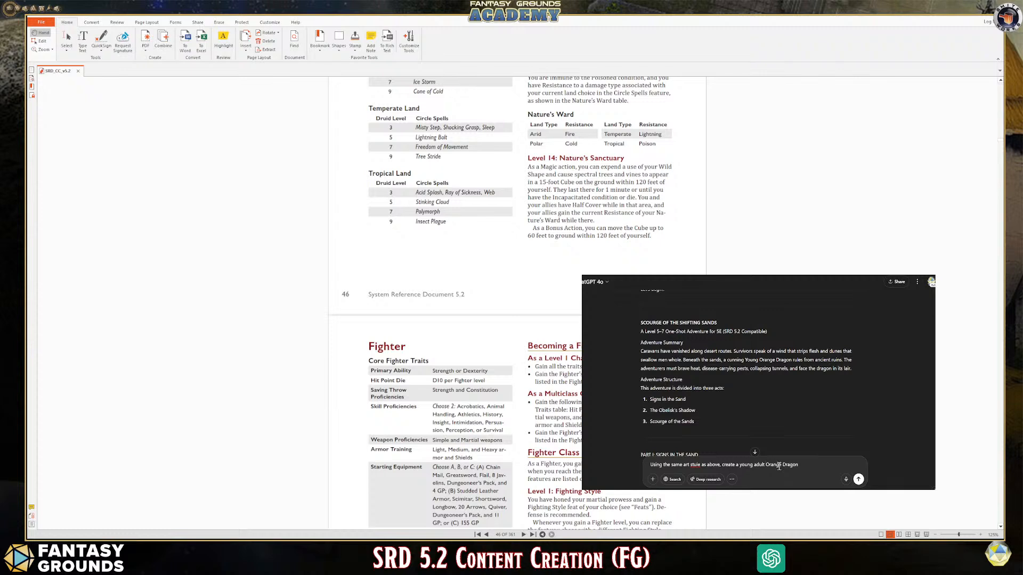
# Append "with short stubby" after the dragon's name in the prompt, fixing the spelling along the way
pyautogui.click(800, 465)
pyautogui.write('wityh sh')
pyautogui.write('ort-dstubby')
pyautogui.hotkey('ctrl', 'Left')
pyautogui.hotkey('ctrl', 'Left')
pyautogui.press('BackSpace')
pyautogui.press('BackSpace')
pyautogui.press('BackSpace')
pyautogui.write('h')
pyautogui.press('BackSpace')
pyautogui.write('y')
# Remove "Orange" from the prompt and change "Dragon" to lowercase "dragon"
pyautogui.click(782, 465)
pyautogui.press('BackSpace')
pyautogui.press('BackSpace')
pyautogui.press('BackSpace')
pyautogui.press('BackSpace')
pyautogui.press('BackSpace')
pyautogui.press('BackSpace')
pyautogui.press('BackSpace')
pyautogui.press('BackSpace')
pyautogui.write('d')
# Complete the body description with "wings and large digging claws"
pyautogui.click(836, 466)
pyautogui.write('leg')
pyautogui.press('BackSpace')
pyautogui.press('BackSpace')
pyautogui.press('BackSpace')
pyautogui.write('wings and large digging claws')
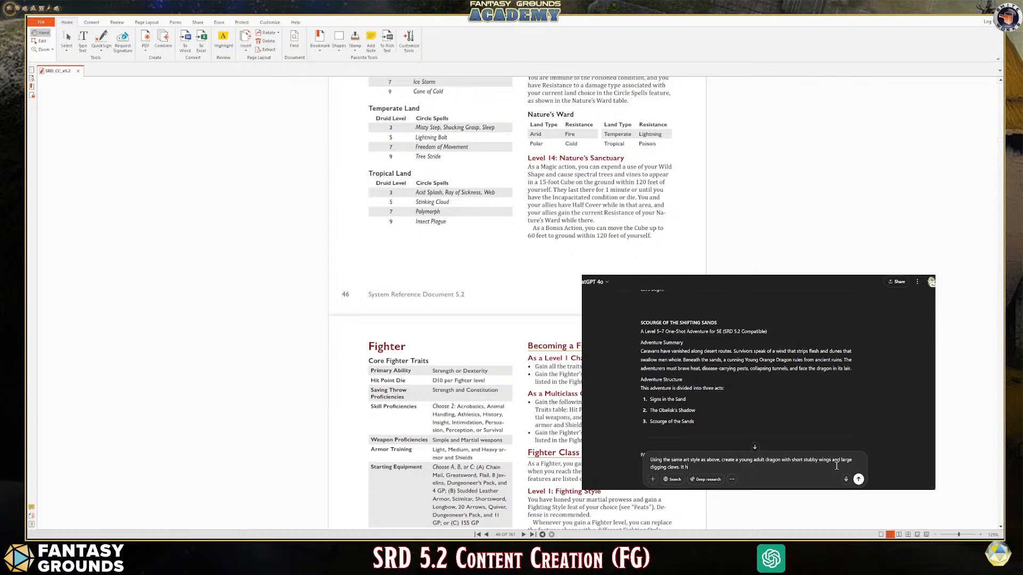
# Add to the prompt that the dragon has rough, dry scales and leathery skin of an orangish brown color
pyautogui.write(". It has rough, and dry scales. It's s")
pyautogui.write('kin')
pyautogui.write('n')
pyautogui.press('BackSpace')
pyautogui.press('BackSpace')
pyautogui.press('BackSpace')
pyautogui.write('leathery skin is an orangish borwn color an')
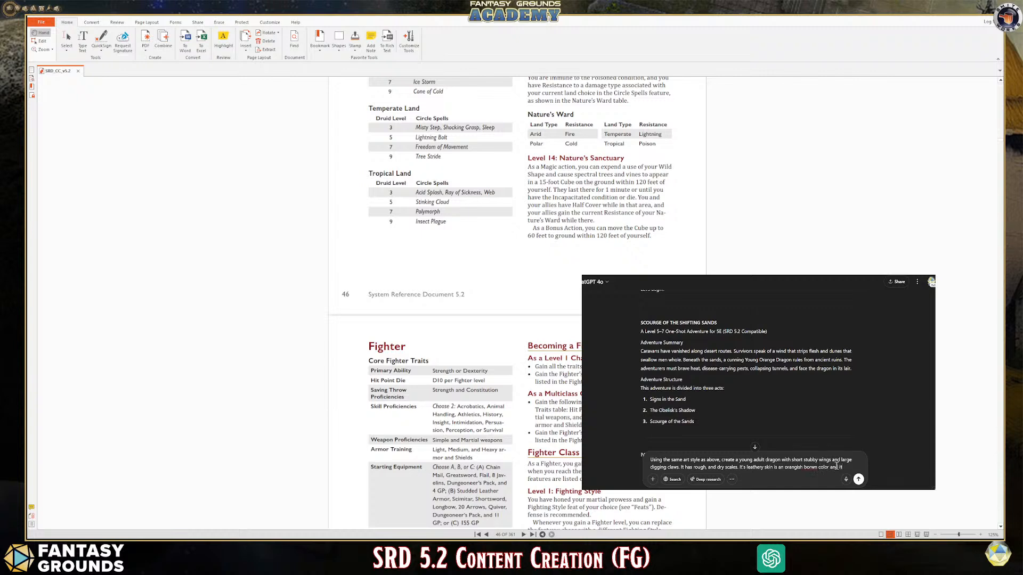
# Describe the underbelly as a beige color and correct the misspelled "underbelly", "brown" and "color"
pyautogui.write("d it's underbelle")
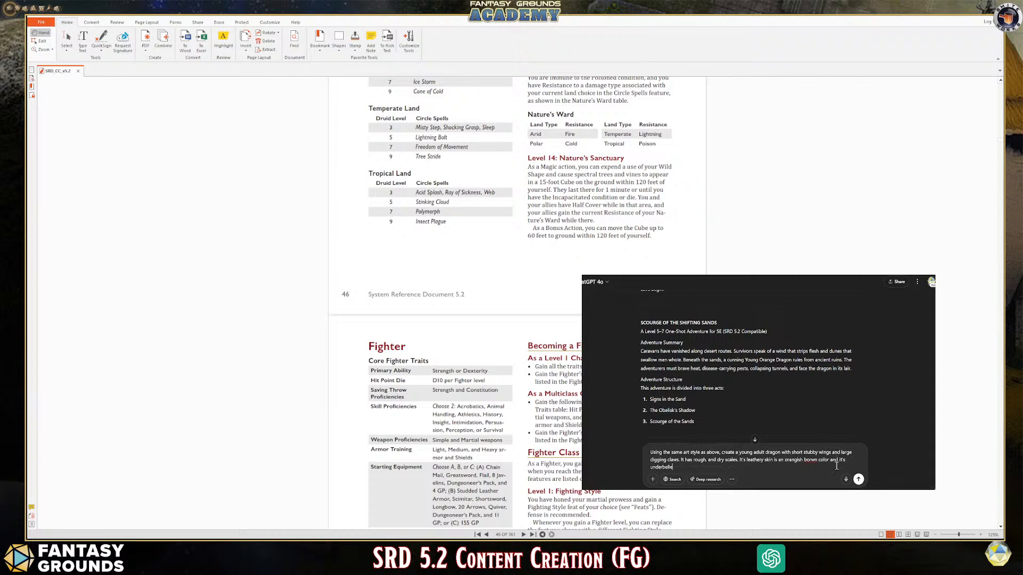
pyautogui.write('y is a beige volor.')
pyautogui.doubleClick(666, 467)
pyautogui.write('underbellybrown')
pyautogui.doubleClick(700, 467)
pyautogui.write('color')
# Describe a menacing face with sharp reptilian teeth, a short dragon snout and a dusty appearance
pyautogui.write('It has a menacing face with sharp reptilian teet')
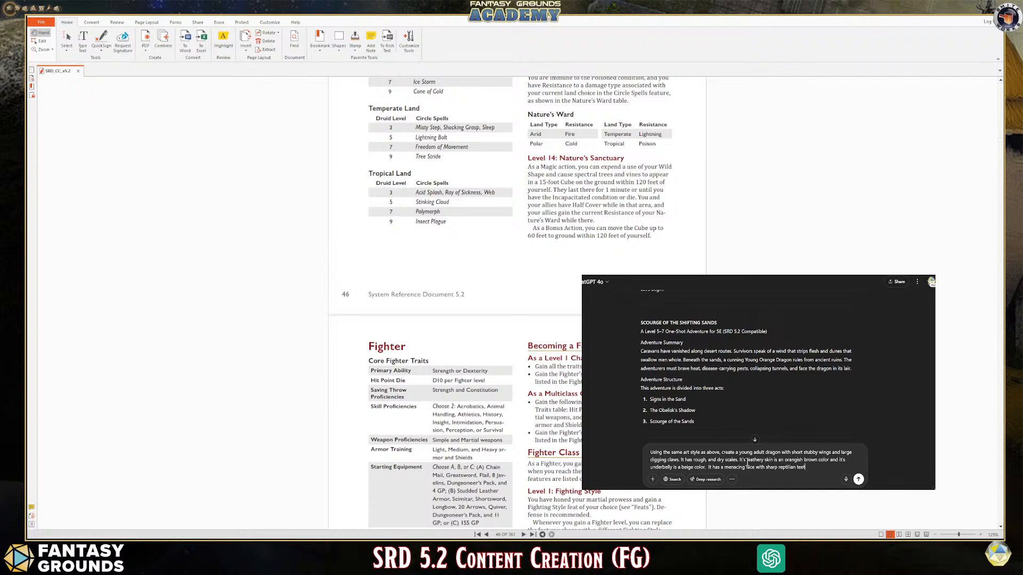
pyautogui.write('h, a short dragon snout, a d')
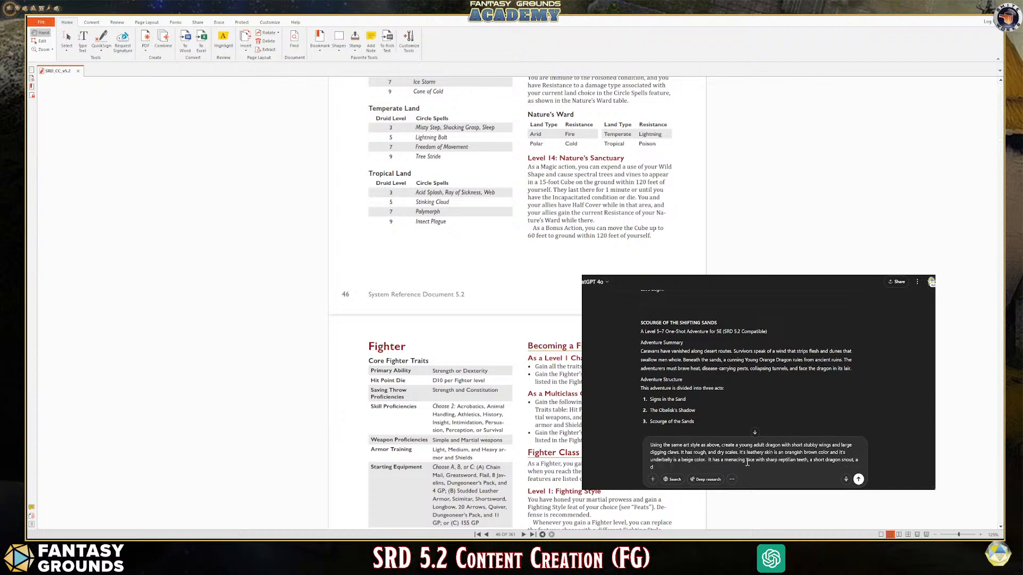
pyautogui.write('usty appearanc')
# Add that the dragon has a single short digging horn on its head
pyautogui.write('is')
pyautogui.write(' ha')
pyautogui.write('s single horn')
pyautogui.write(" on it's")
pyautogui.write(' head')
pyautogui.write('short d')
pyautogui.write('igging')
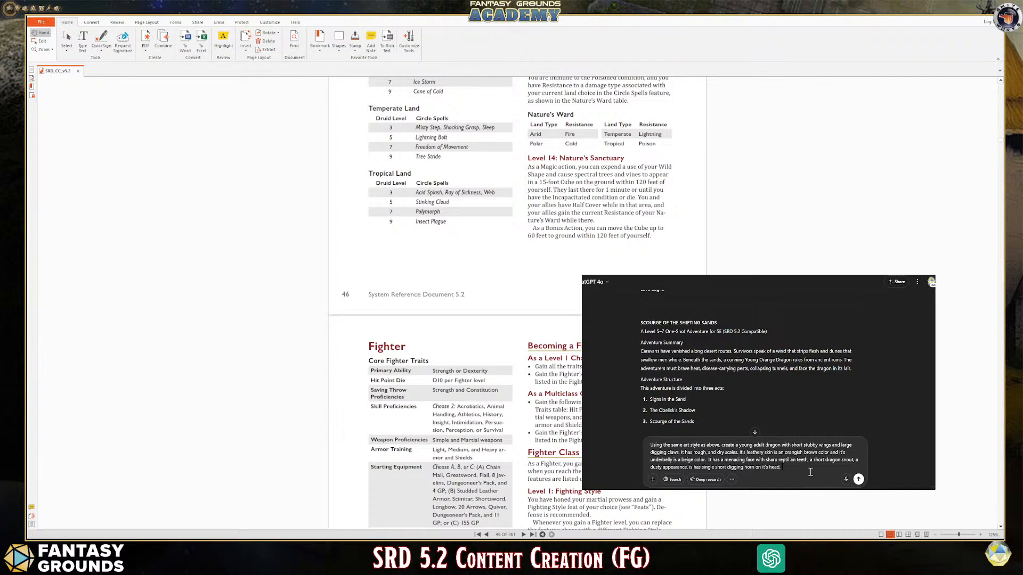
# Finish the prompt with "A plain white background. 35mm lens camera shot." and send it to ChatGPT
pyautogui.write('A plain white background')
pyautogui.write('MM')
pyautogui.press('BackSpace')
pyautogui.press('BackSpace')
pyautogui.write('mm len camera shot.')
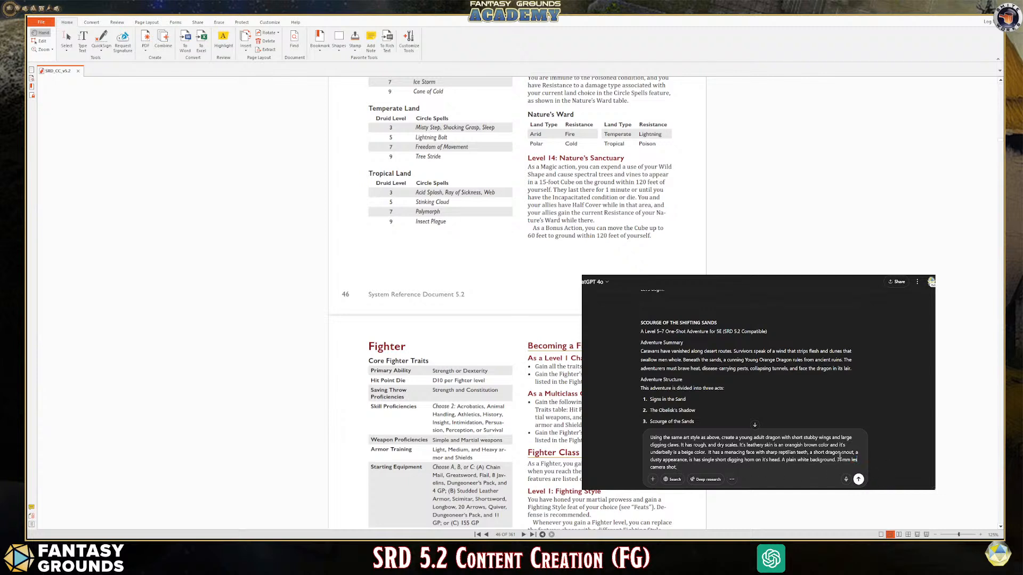
pyautogui.write('n')
pyautogui.click(742, 469)
pyautogui.click(857, 480)
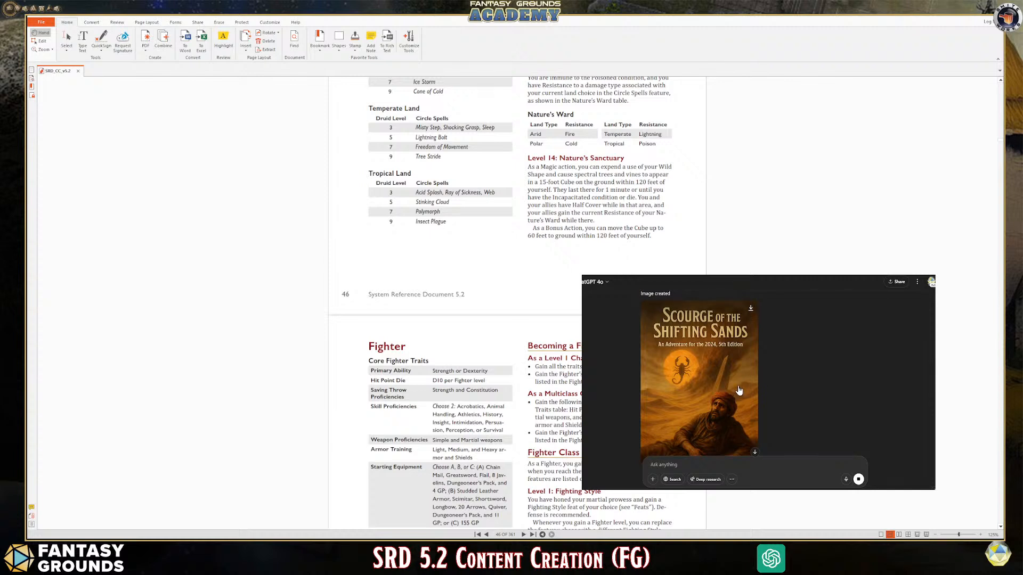
# Examine the art style of the Scourge of the Shifting Sands cover image above the sent prompt
pyautogui.scroll(-1, 741, 398)
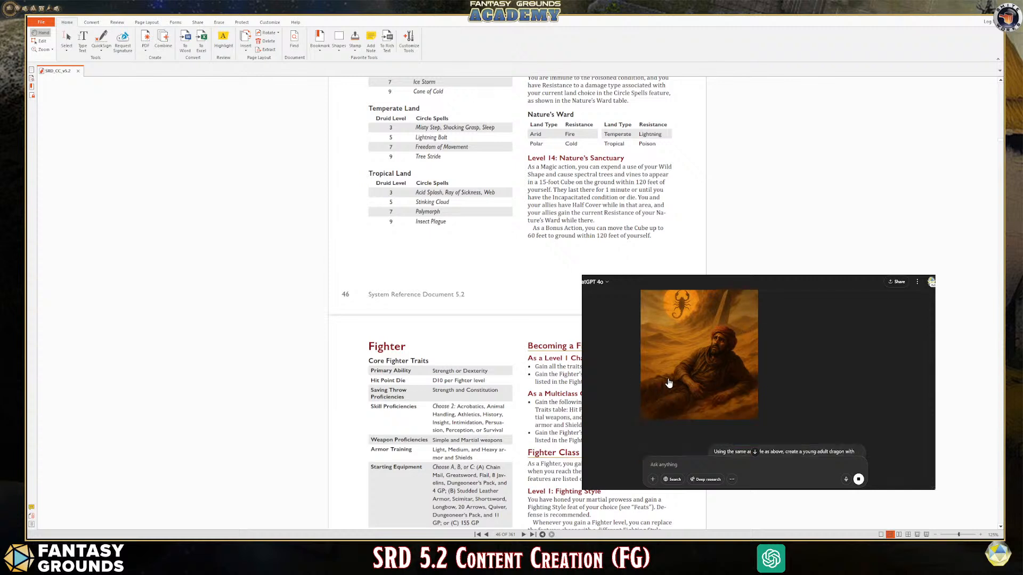
pyautogui.scroll(1, 740, 410)
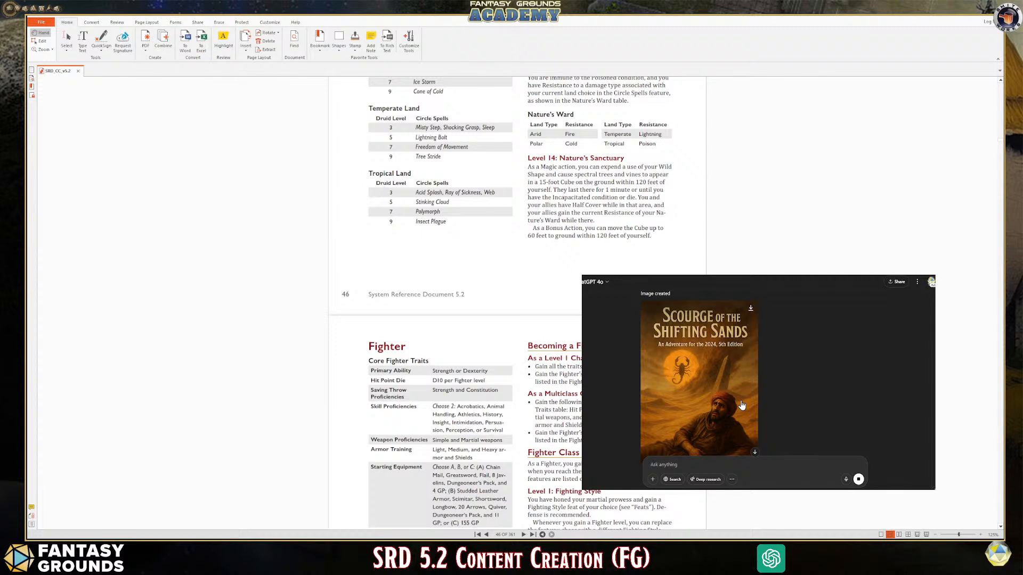
pyautogui.scroll(-1, 741, 405)
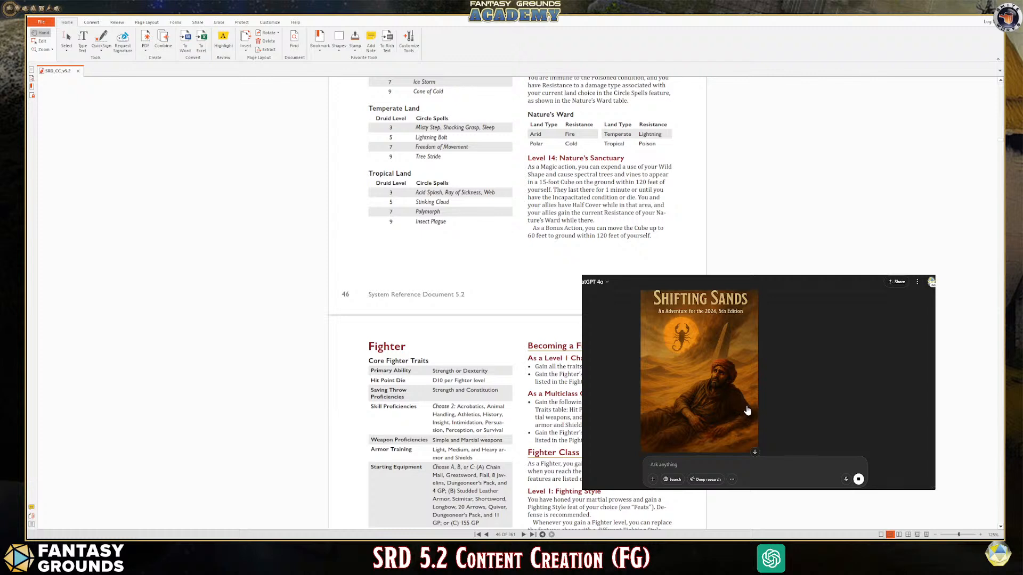
pyautogui.scroll(-3, 748, 401)
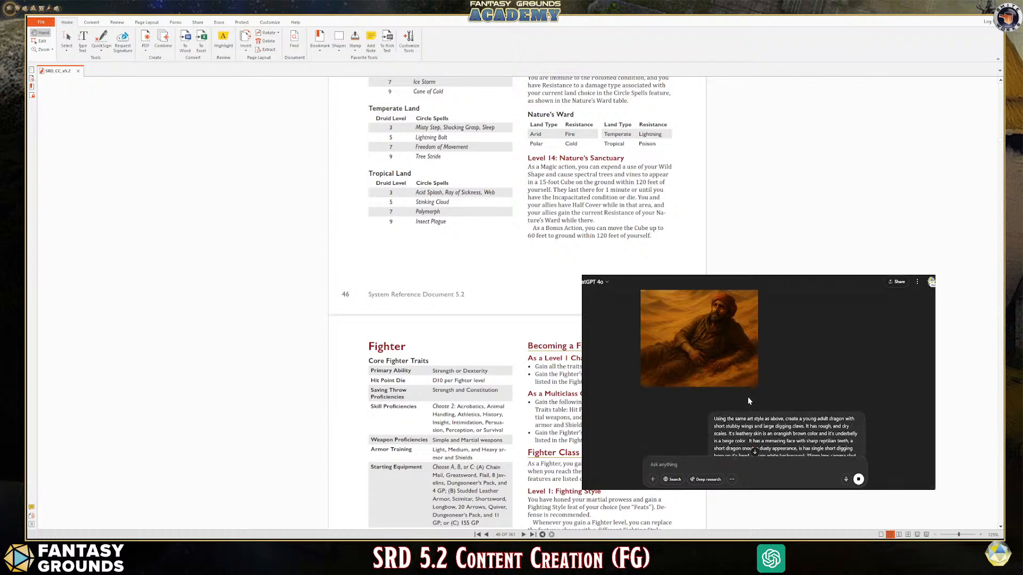
pyautogui.scroll(2, 748, 402)
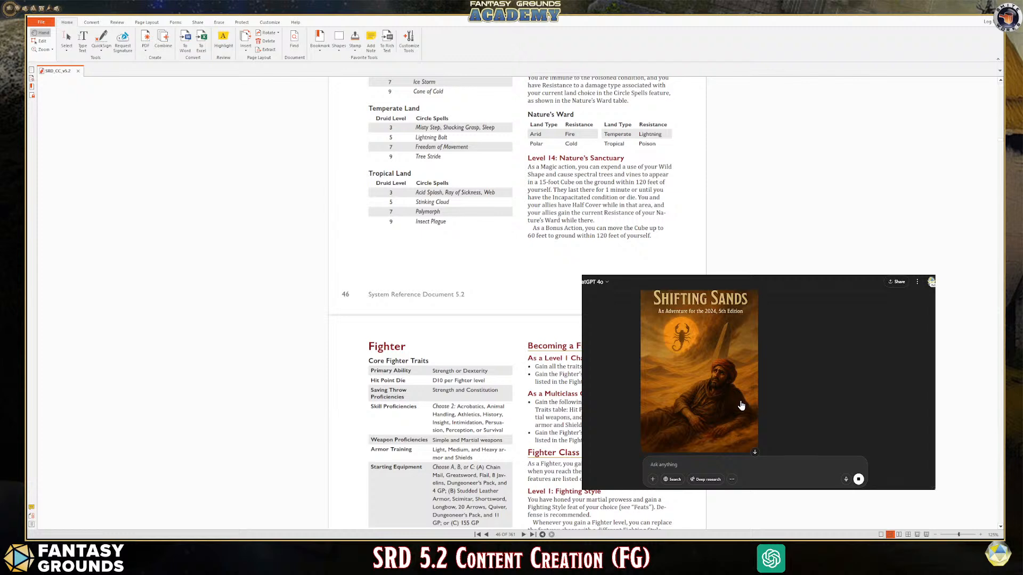
pyautogui.scroll(-1, 746, 403)
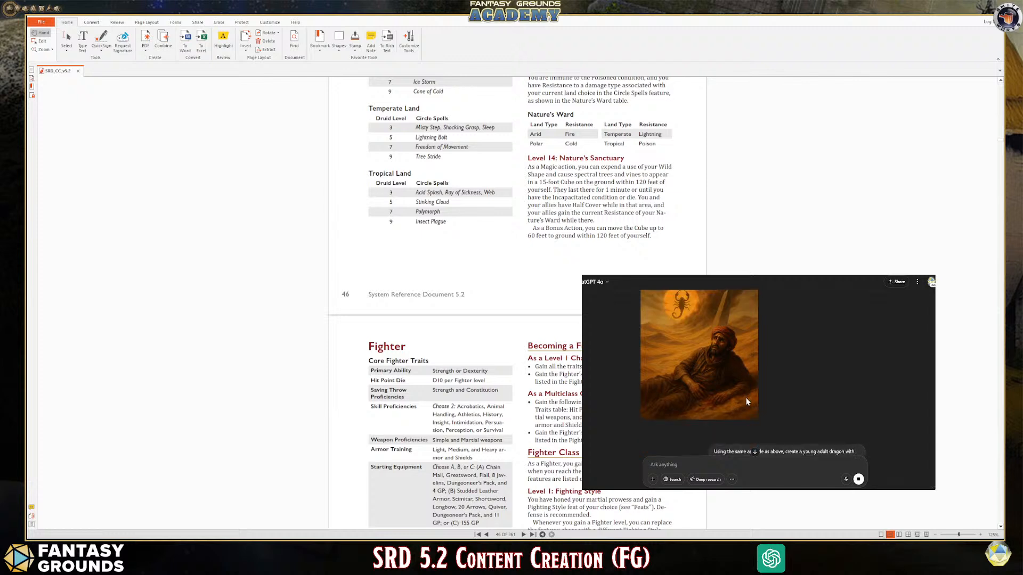
pyautogui.scroll(1, 747, 404)
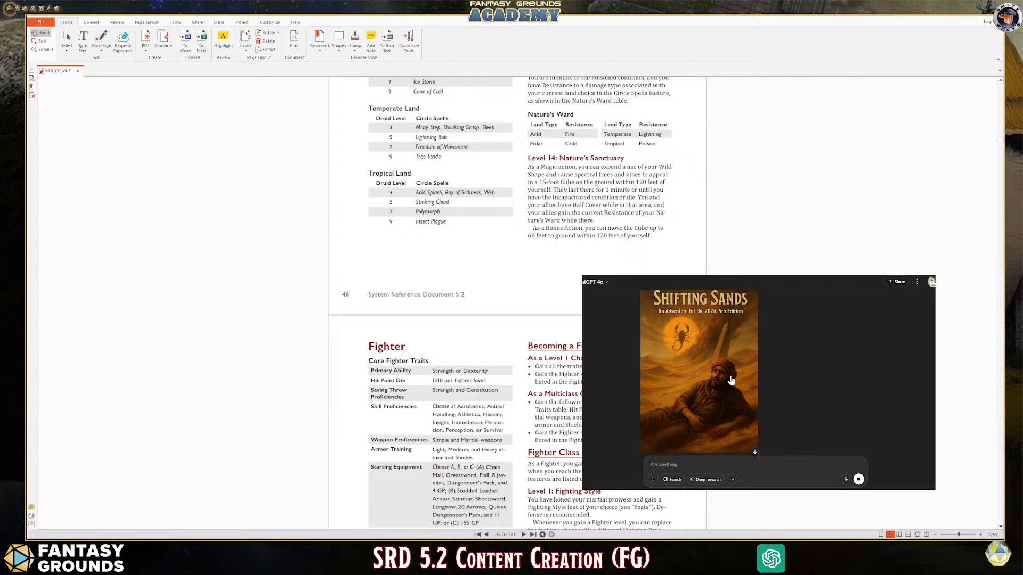
# Examine the generated dragon image and compare it with the prompt's description
pyautogui.scroll(-5, 735, 384)
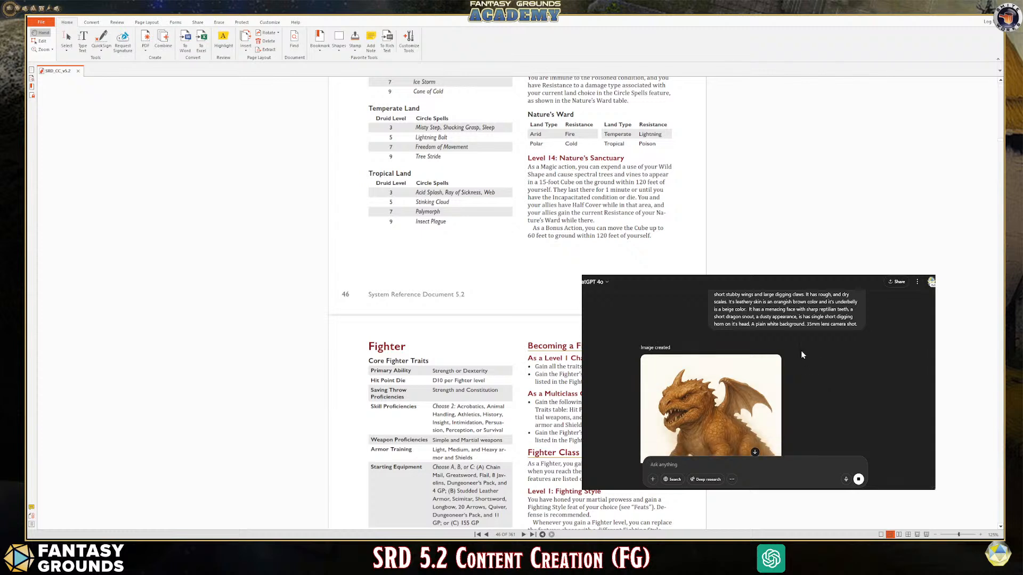
pyautogui.scroll(-1, 815, 378)
pyautogui.scroll(2, 754, 396)
pyautogui.scroll(-2, 732, 395)
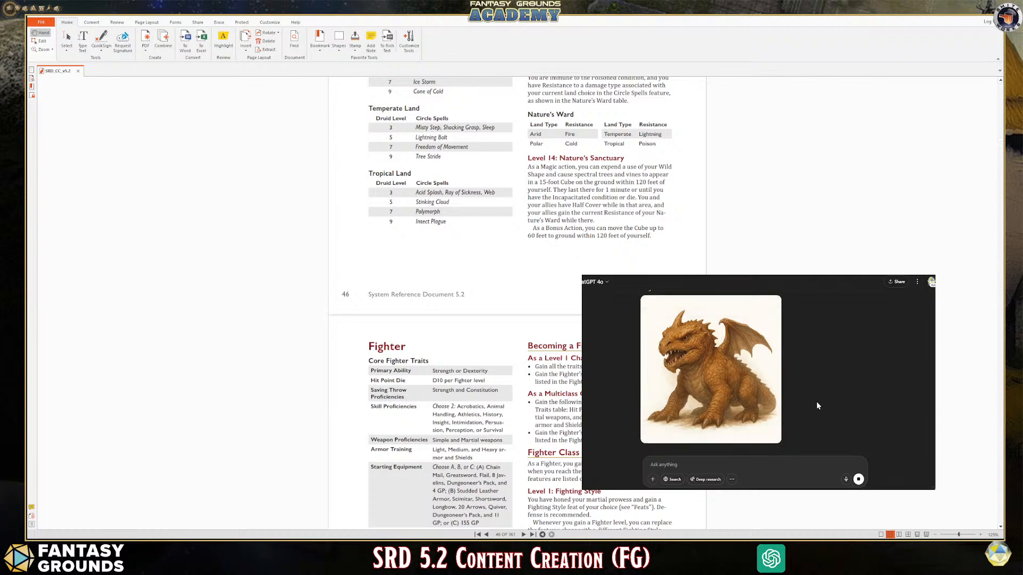
pyautogui.scroll(1, 816, 401)
pyautogui.scroll(-1, 815, 400)
pyautogui.scroll(1, 812, 390)
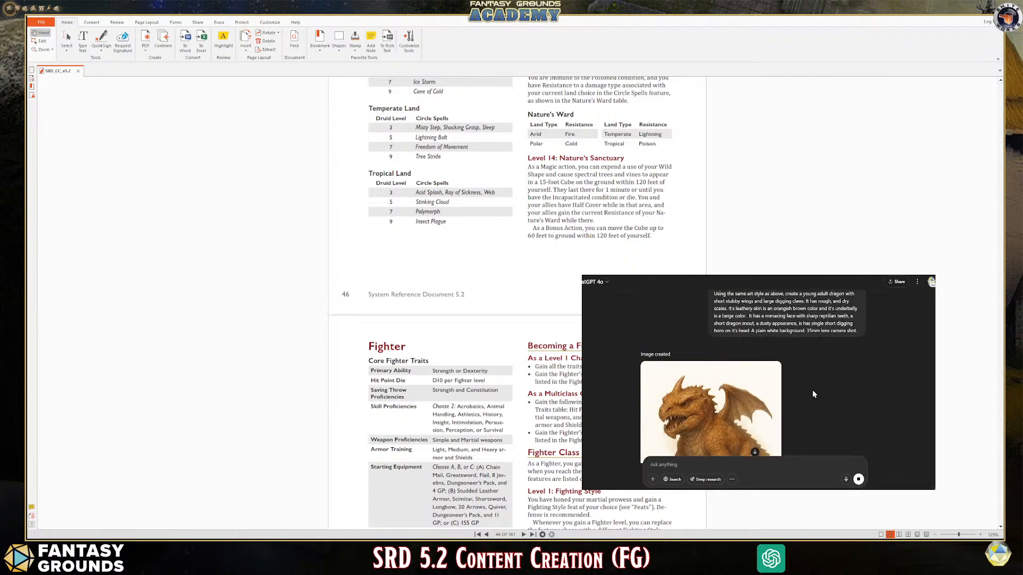
pyautogui.scroll(-1, 811, 389)
pyautogui.scroll(-1, 809, 396)
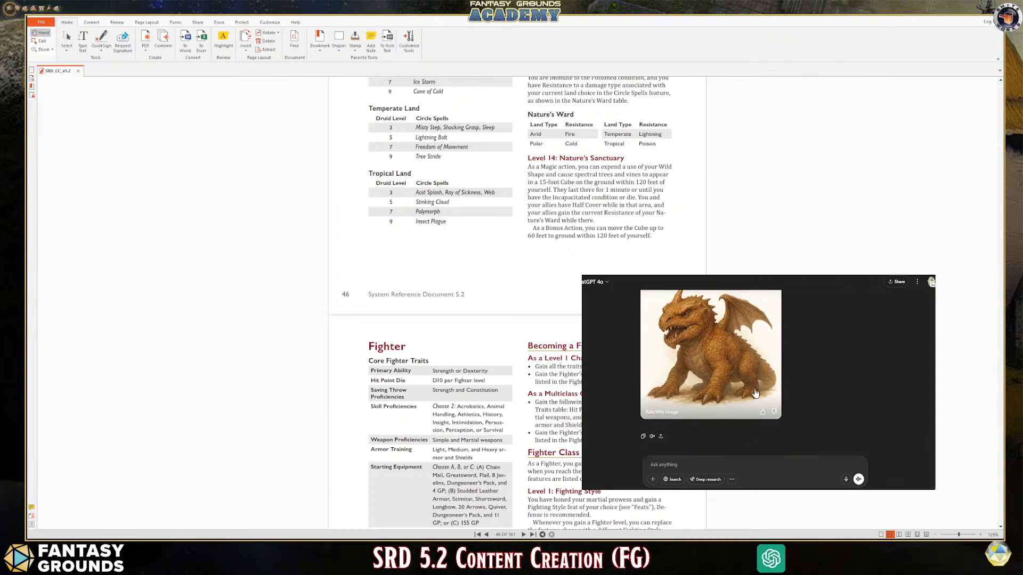
pyautogui.scroll(1, 751, 432)
pyautogui.scroll(-1, 743, 441)
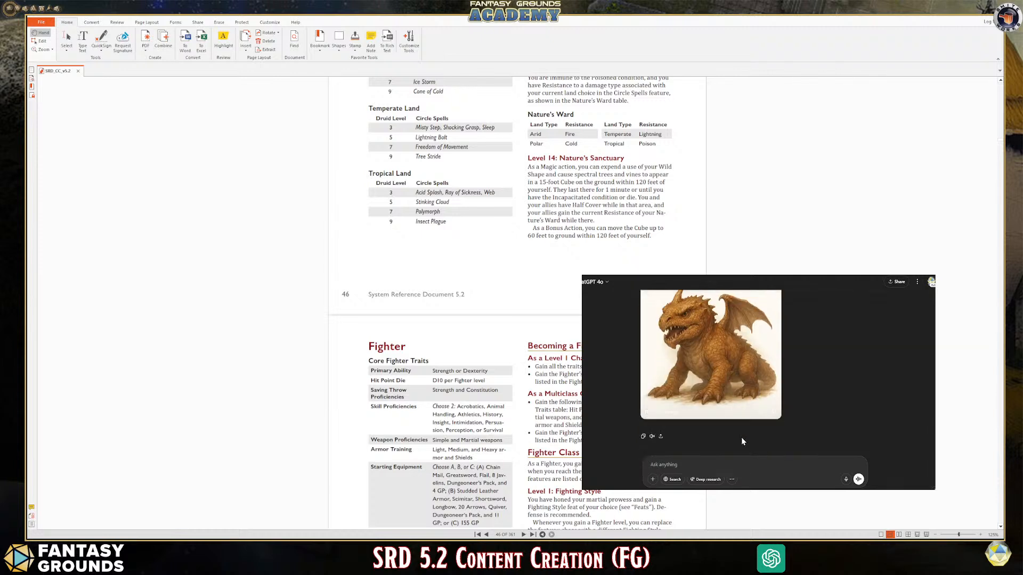
# Start a new ChatGPT prompt with "Using the same art style above, create a high quality"
pyautogui.click(694, 463)
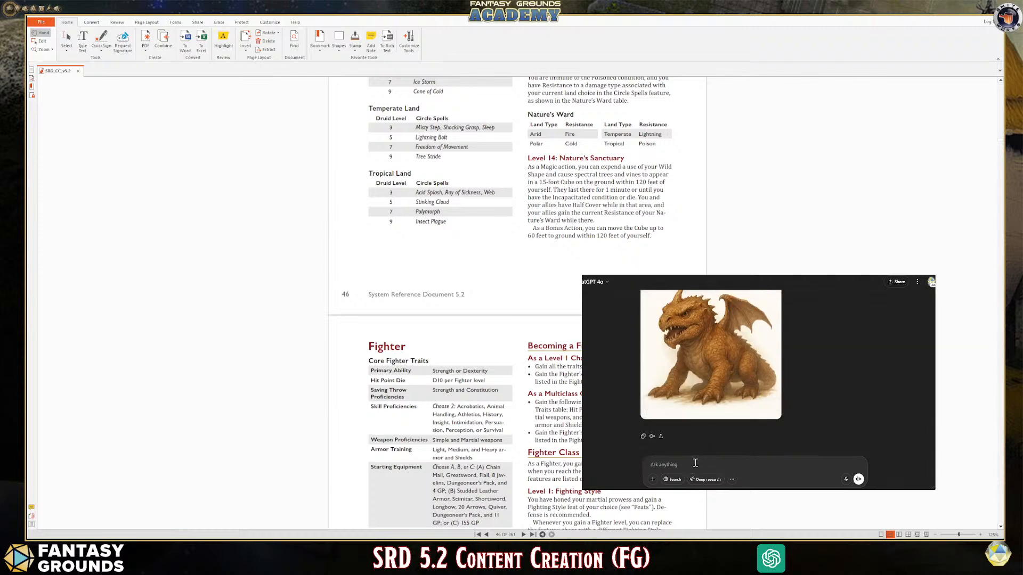
pyautogui.write('Using the sam')
pyautogui.write('e art')
pyautogui.write(' style abo')
pyautogui.write('ve, create a high')
pyautogui.write(' qialut')
pyautogui.press('BackSpace')
pyautogui.press('BackSpace')
pyautogui.write('ualit')
# Continue the prompt by asking for an "RPG POG with a tan colored stone border"
pyautogui.write('y RPG PG')
pyautogui.write('o')
pyautogui.press('BackSpace')
pyautogui.press('BackSpace')
pyautogui.write('OG with a')
pyautogui.write(' tan colore')
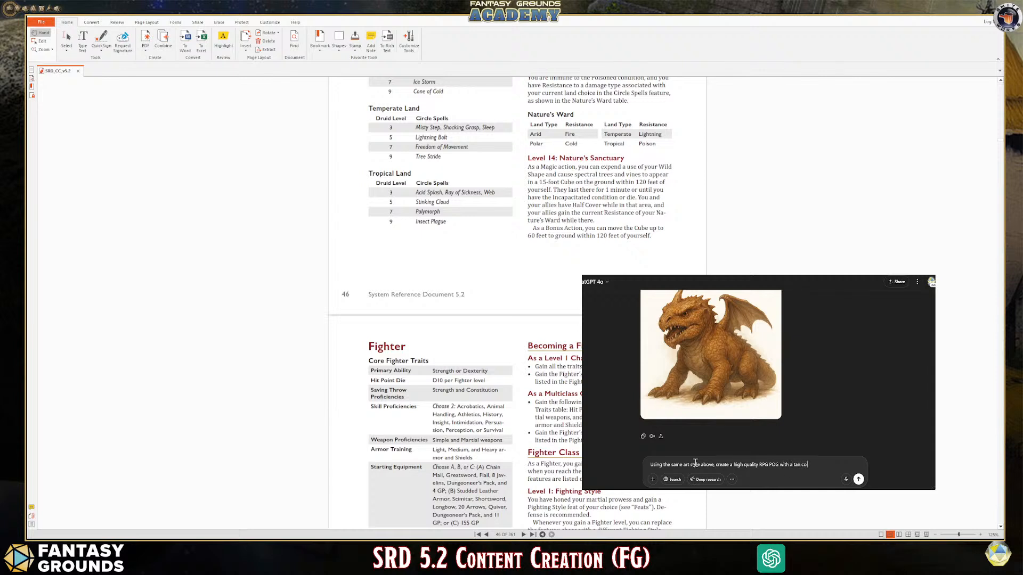
pyautogui.write('d stone bo')
pyautogui.write('rder')
pyautogui.write('. Arou')
# Add that the horn of the dragon sticks out slightly over the border near the top of the pog
pyautogui.write('THe')
pyautogui.write(' hor')
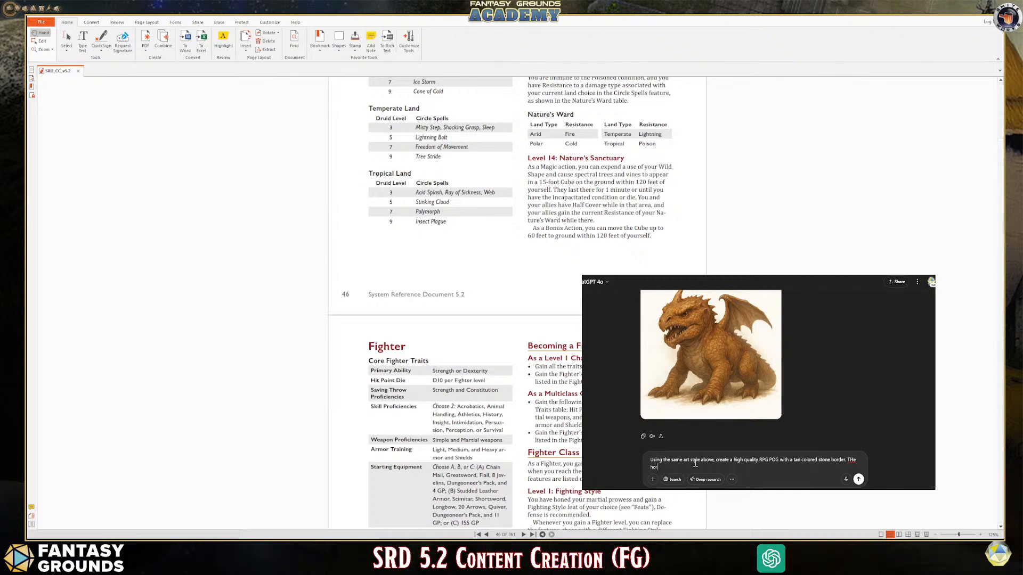
pyautogui.write('n of th')
pyautogui.write('e drag')
pyautogui.write('on sticks ou')
pyautogui.write('t slightly over the')
pyautogui.write(' top')
pyautogui.write('border near the')
pyautogui.write(' top od the pog.')
# Correct the misspelled "of" and "The" in the horn sentence
pyautogui.click(792, 467)
pyautogui.press('BackSpace')
pyautogui.write('f')
pyautogui.click(852, 459)
pyautogui.press('BackSpace')
pyautogui.write('h')
pyautogui.press('BackSpace')
pyautogui.write('h')
# Revise the border description to "a thin, tan colored, stone border"
pyautogui.write(',')
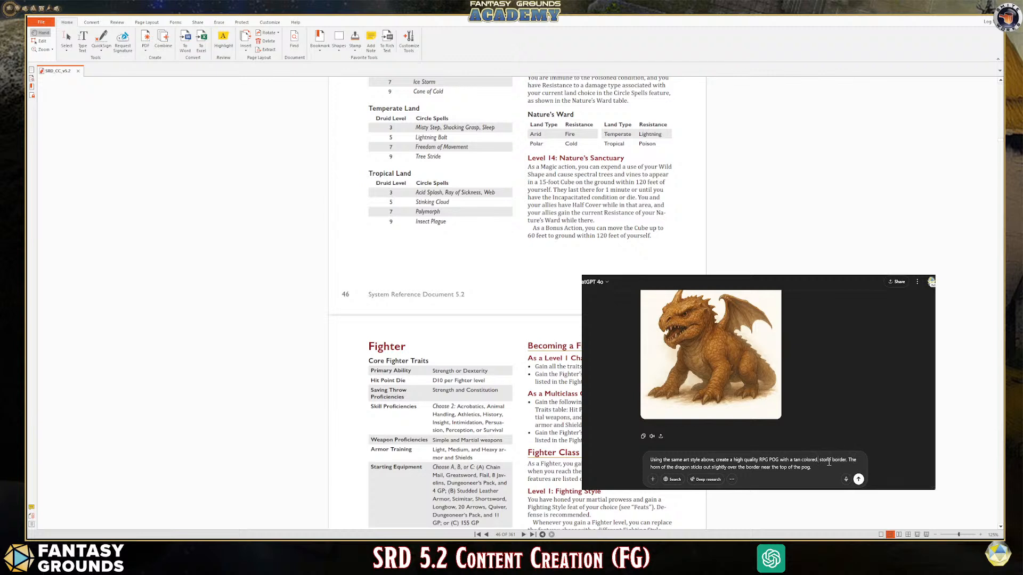
pyautogui.click(792, 460)
pyautogui.write('thin')
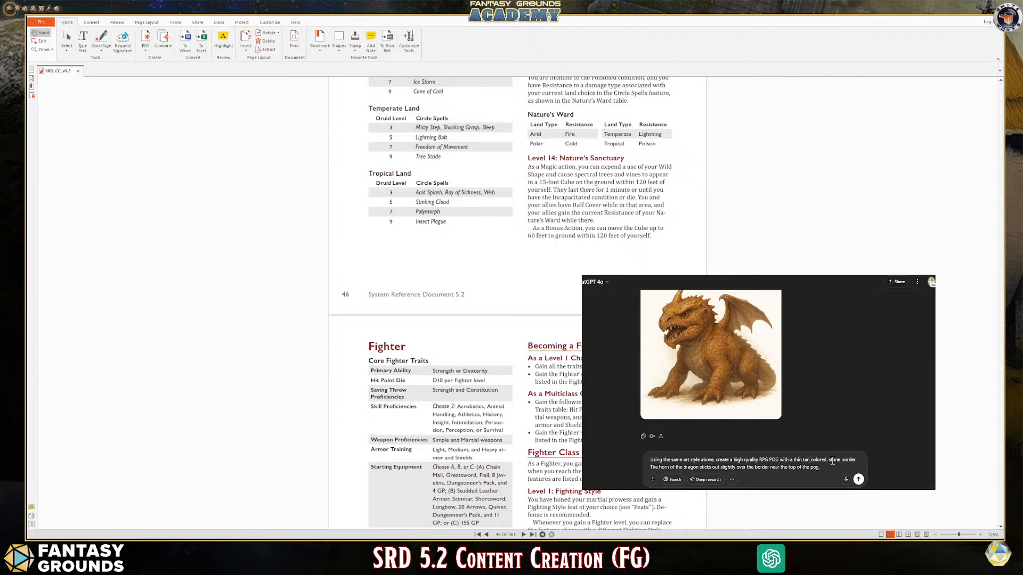
pyautogui.write(',')
pyautogui.click(828, 460)
pyautogui.write(',')
# Finish the prompt with "The pog is surrounded by plain white background." and submit it
pyautogui.write('he')
pyautogui.write(' pog is surrounded by plai')
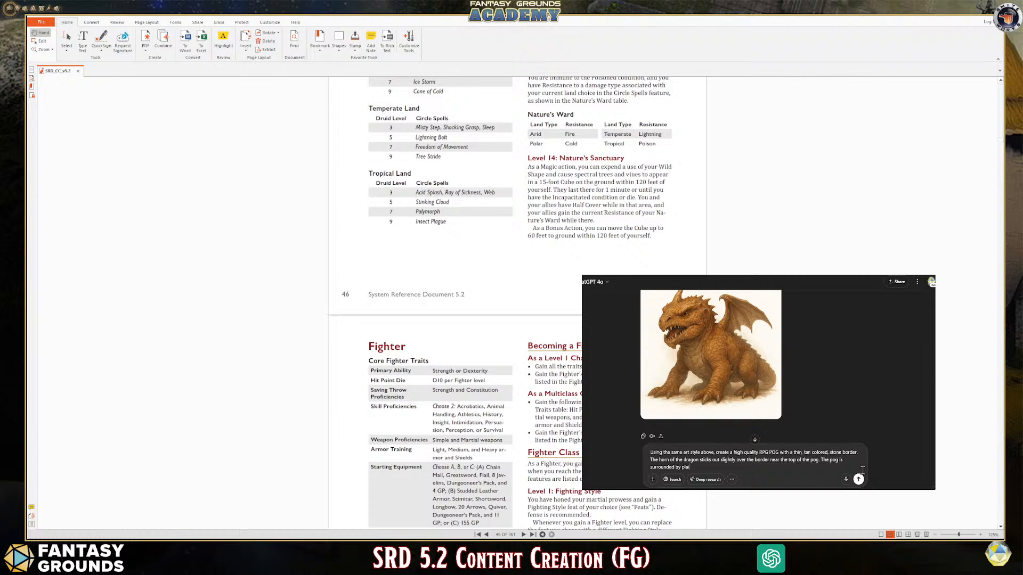
pyautogui.write('n white background.')
pyautogui.click(858, 480)
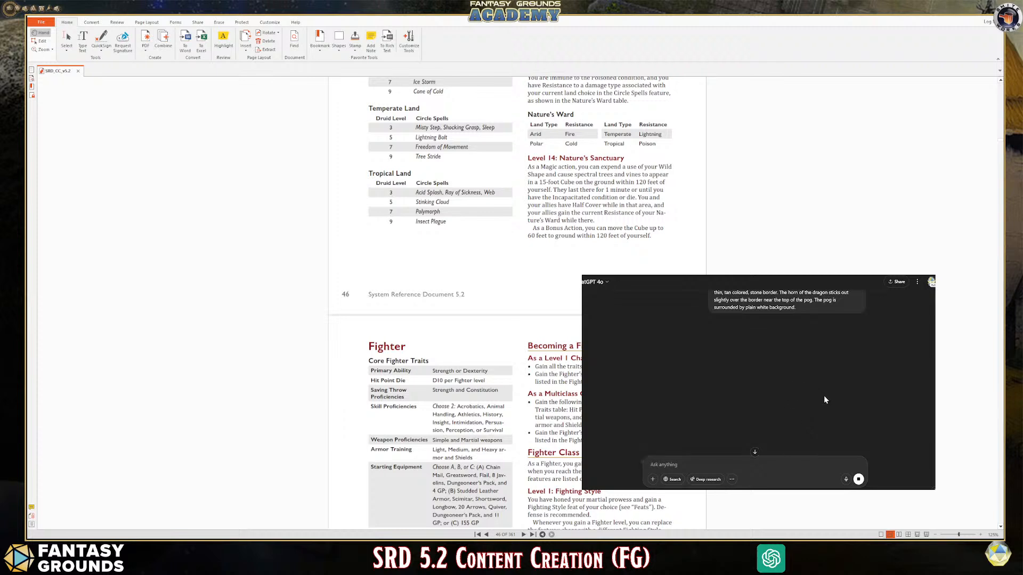
# Examine the reply and compare the generated dragon pog with the border, horn and background wording of the prompt
pyautogui.scroll(2, 824, 395)
pyautogui.scroll(-2, 819, 384)
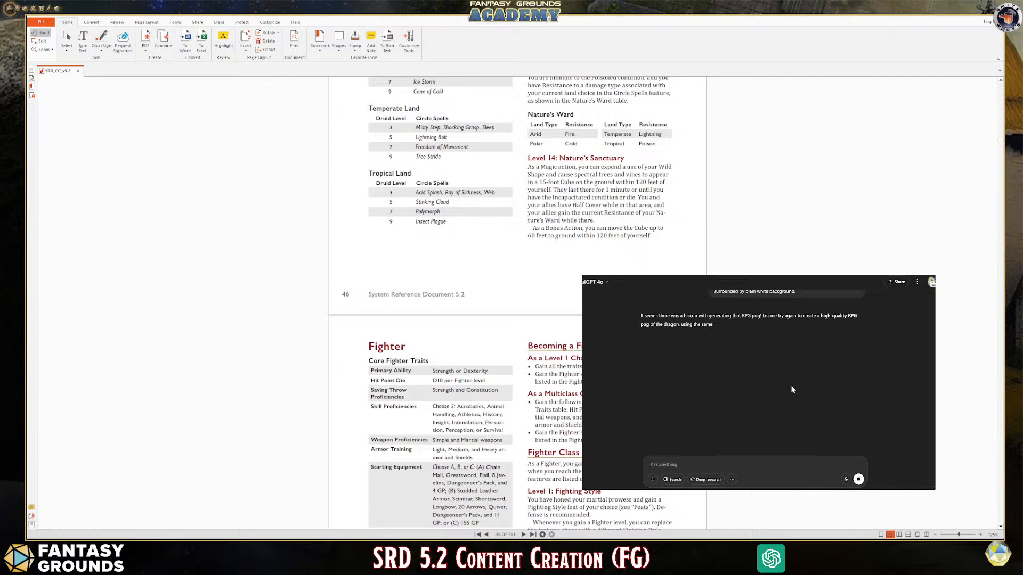
pyautogui.scroll(2, 797, 380)
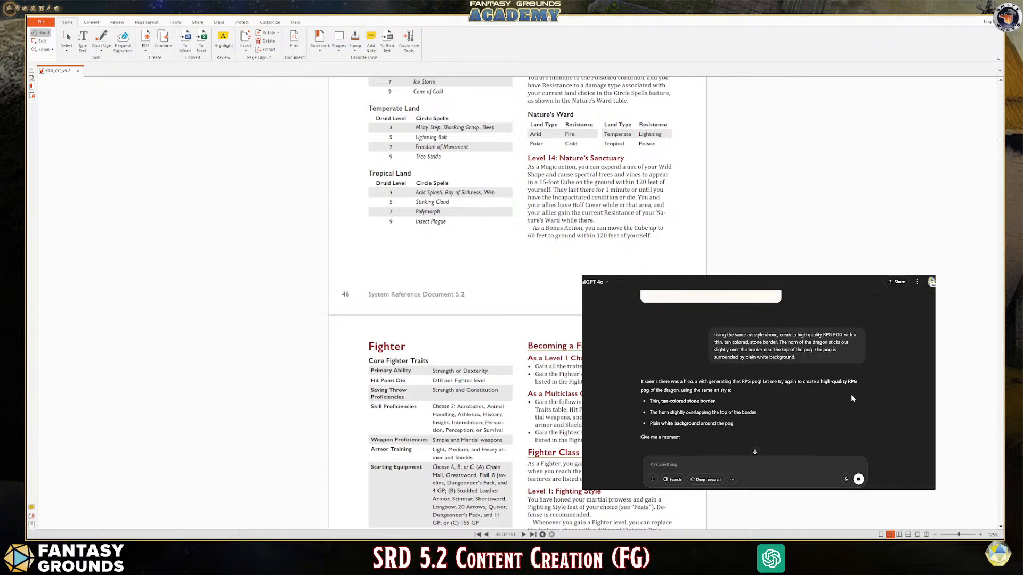
pyautogui.scroll(-2, 833, 425)
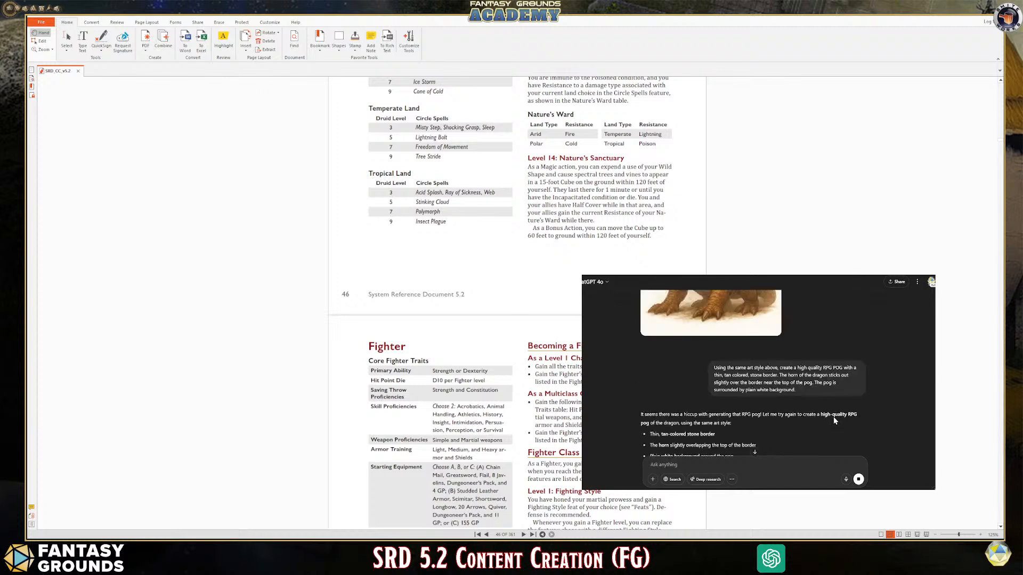
pyautogui.click(720, 394)
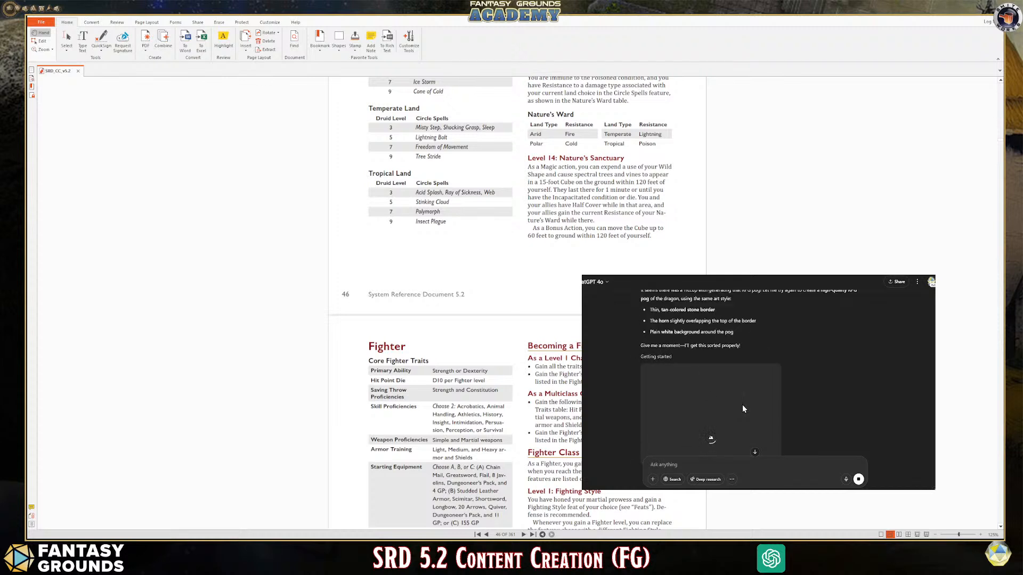
pyautogui.scroll(-2, 742, 406)
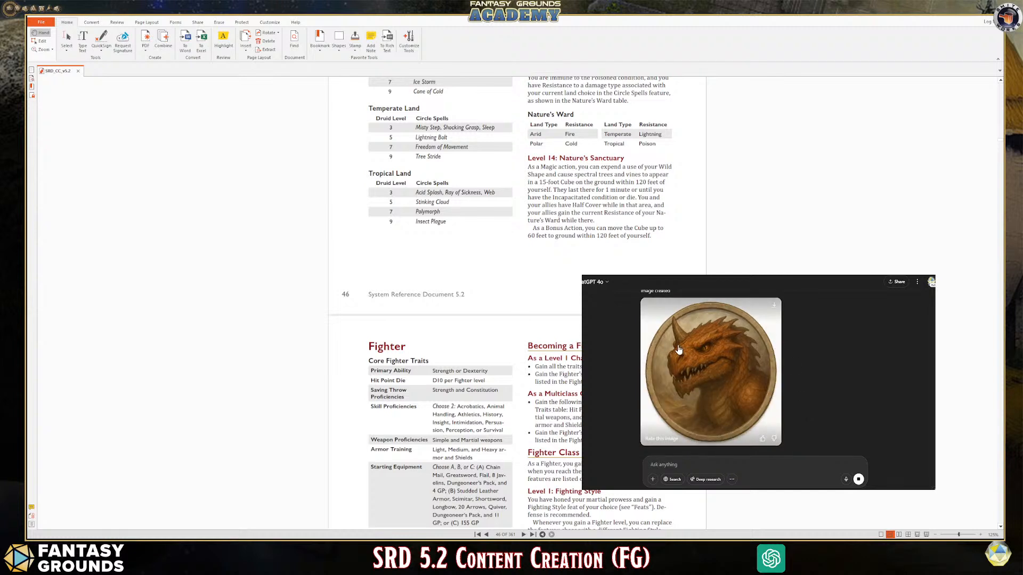
pyautogui.scroll(7, 763, 389)
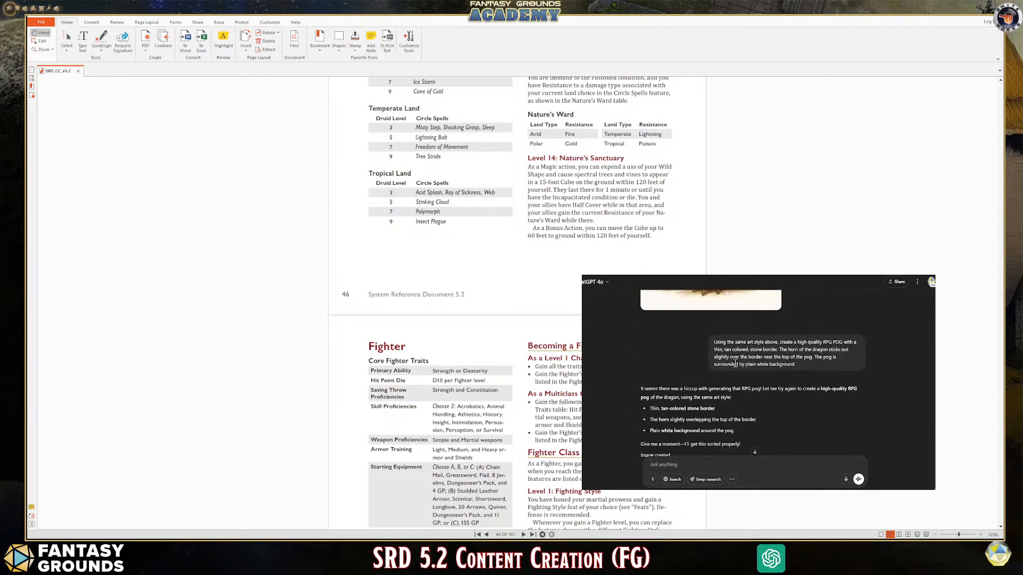
pyautogui.scroll(-5, 717, 360)
pyautogui.scroll(-2, 709, 421)
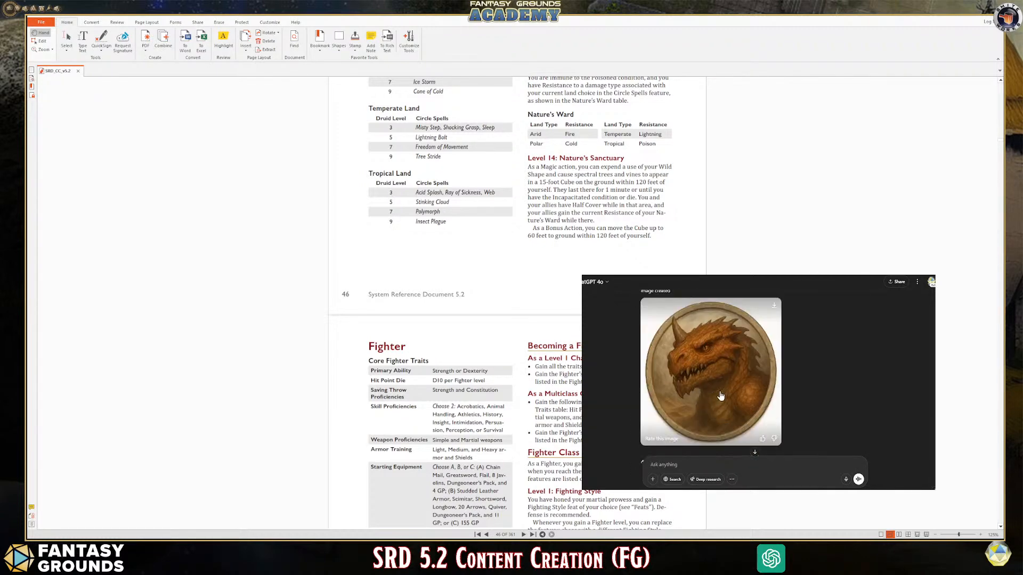
pyautogui.scroll(5, 723, 386)
pyautogui.scroll(-5, 723, 385)
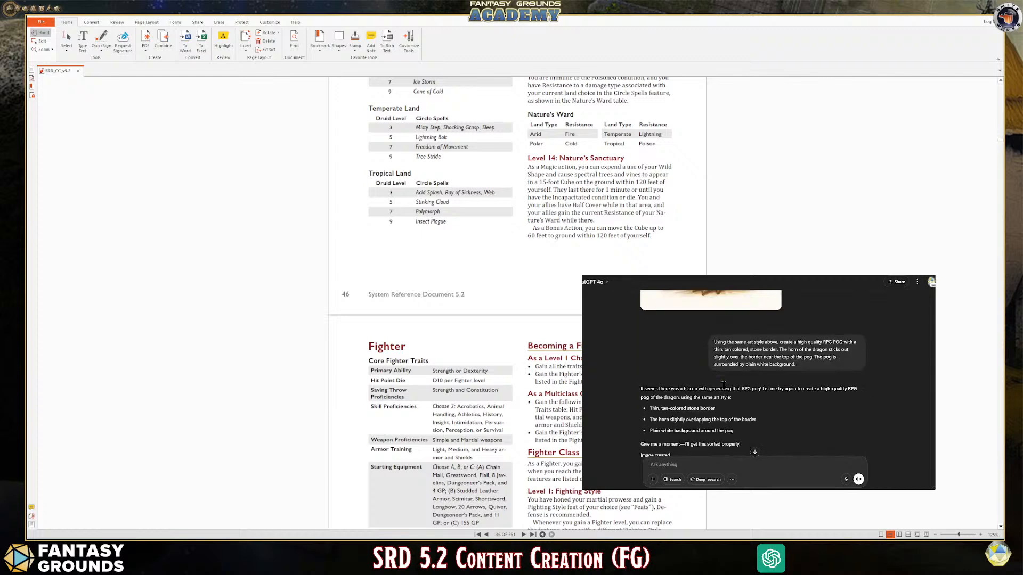
# Start a new prompt with "Using the same art style, create"
pyautogui.click(707, 465)
pyautogui.scroll(7, 708, 464)
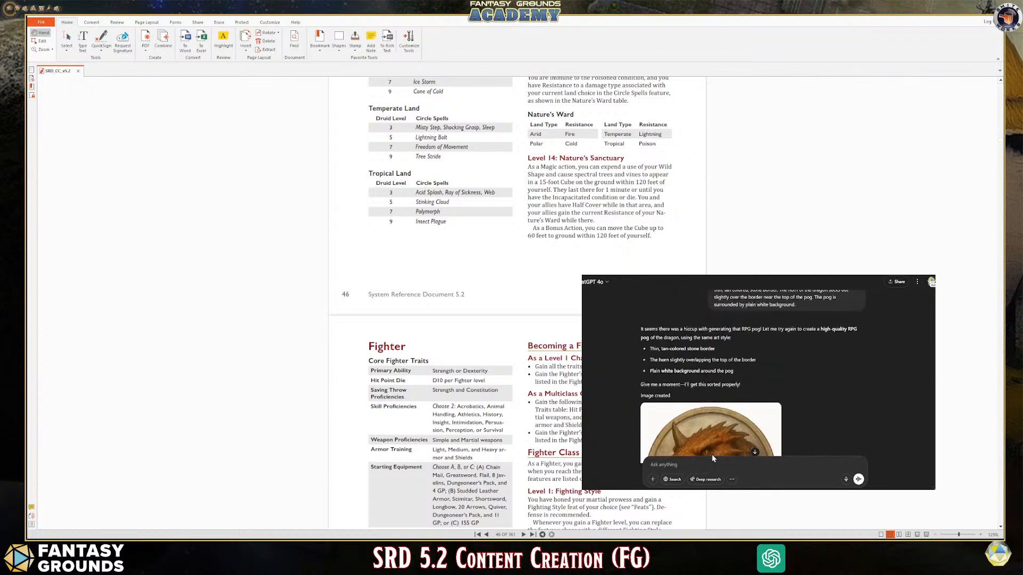
pyautogui.scroll(-3, 712, 457)
pyautogui.write('Using the')
pyautogui.write(' same')
pyautogui.write(' art styl')
pyautogui.write('e, create')
# Continue the prompt with "a magical scimitar sword that has a", discarding the misspelled "magical and polish" wording
pyautogui.write(' a ma')
pyautogui.write('igcal and')
pyautogui.write(' polish')
pyautogui.press('BackSpace')
pyautogui.press('BackSpace')
pyautogui.press('BackSpace')
pyautogui.press('BackSpace')
pyautogui.press('BackSpace')
pyautogui.press('BackSpace')
pyautogui.press('BackSpace')
pyautogui.press('BackSpace')
pyautogui.press('BackSpace')
pyautogui.press('BackSpace')
pyautogui.doubleClick(728, 464)
pyautogui.write('magical scimitar sword that has a')
# Describe the sword's beautifully designed hilt and add "and it has a scorpion motif and sun ride along the blade."
pyautogui.write('neautifullt designed hilkt and it has ')
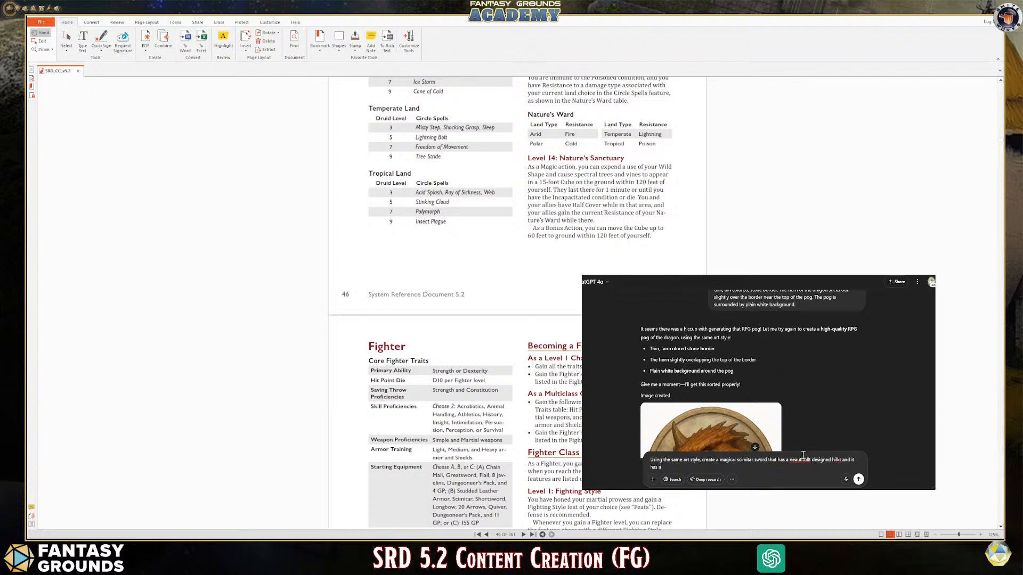
pyautogui.write('ascorpion motif and sun ride along the')
pyautogui.write('ade.')
# Correct the misspelled words in the scimitar prompt to "a scorpion", "beautifully" and "hilt"
pyautogui.doubleClick(668, 467)
pyautogui.write('a scorpion')
pyautogui.doubleClick(799, 460)
pyautogui.write('beautifully')
pyautogui.doubleClick(838, 460)
pyautogui.write('hilt')
# Add "High Quality fantasy art. Plain white background." to the end of the scimitar prompt and submit it
pyautogui.click(776, 466)
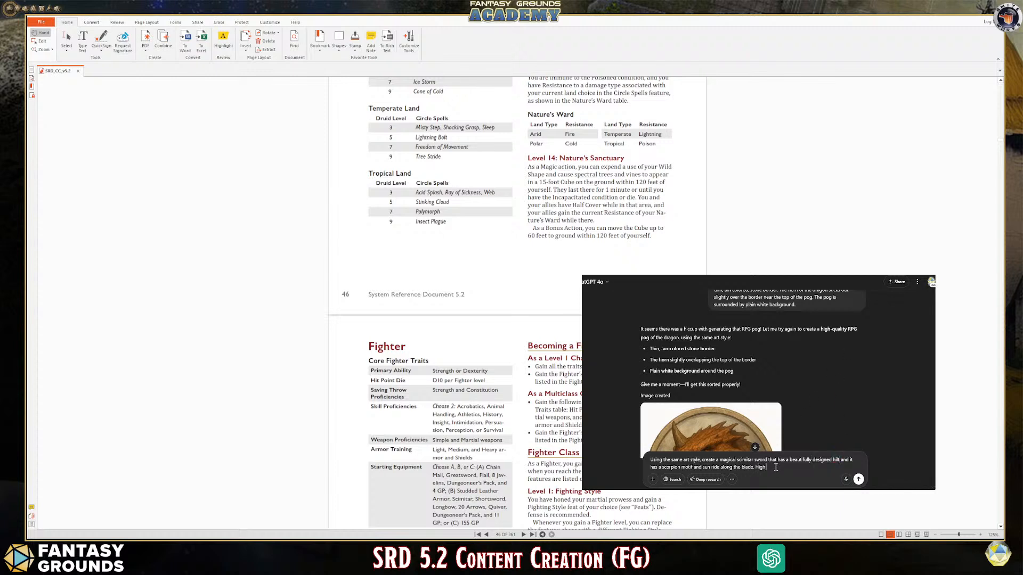
pyautogui.write('High Quality fantasy a')
pyautogui.write('rt. Plain white background.')
pyautogui.click(858, 479)
# Look back through the conversation to the opening of the Scourge of the Shifting Sands adventure text
pyautogui.scroll(9, 805, 457)
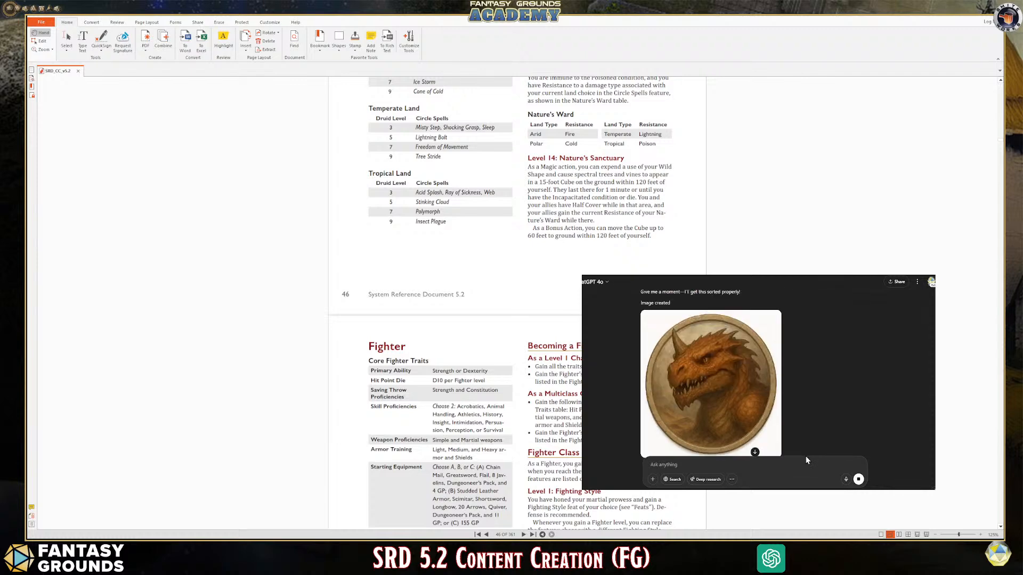
pyautogui.scroll(-3, 805, 457)
pyautogui.scroll(-5, 704, 383)
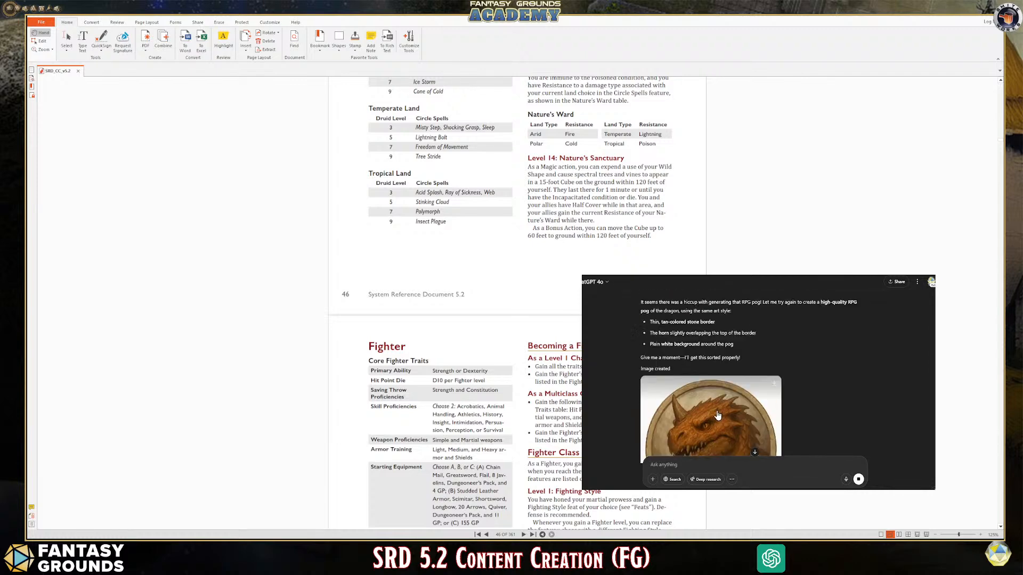
pyautogui.scroll(10, 719, 409)
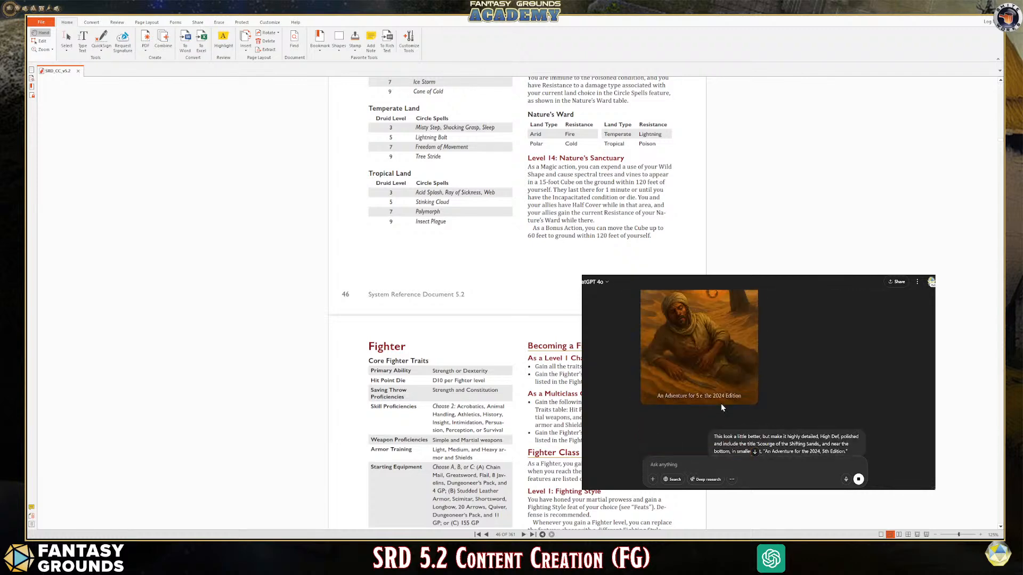
pyautogui.scroll(15, 721, 405)
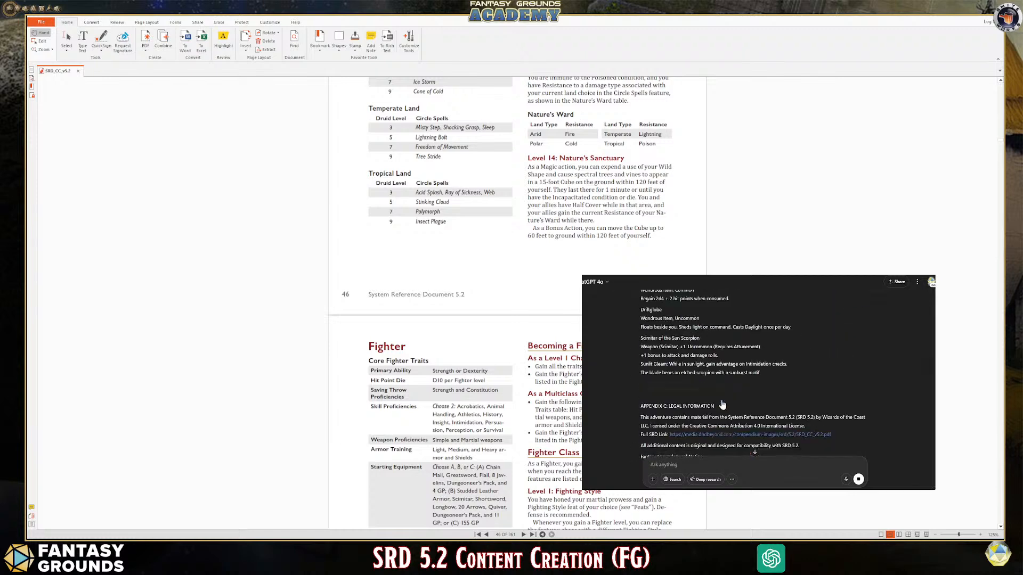
pyautogui.scroll(10, 722, 400)
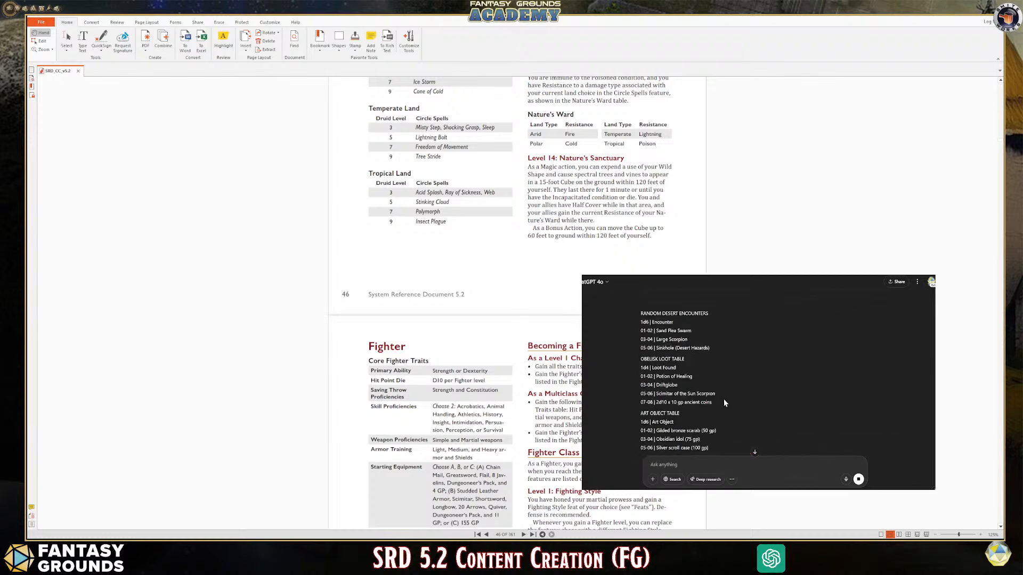
pyautogui.scroll(1, 724, 404)
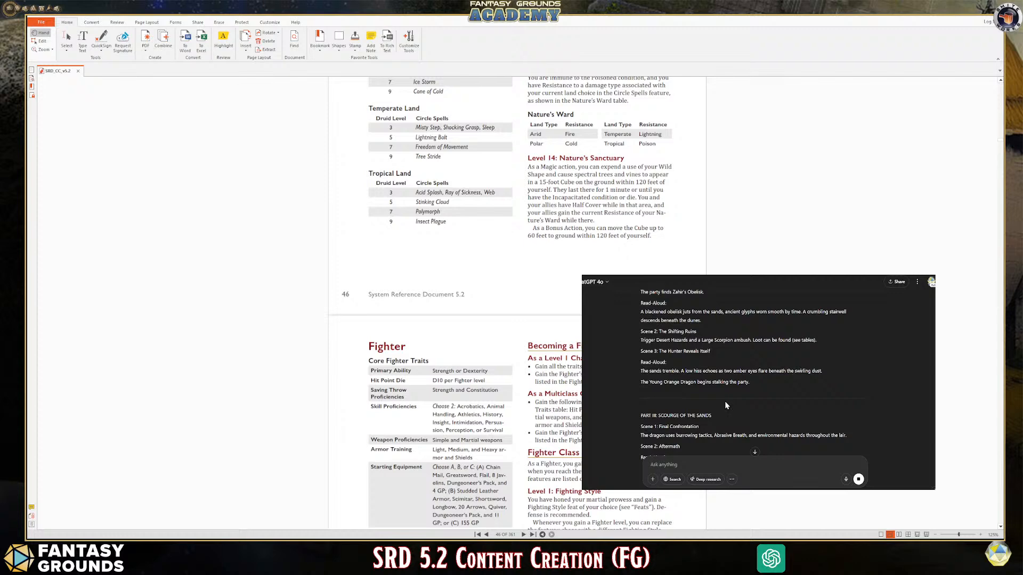
pyautogui.scroll(6, 724, 402)
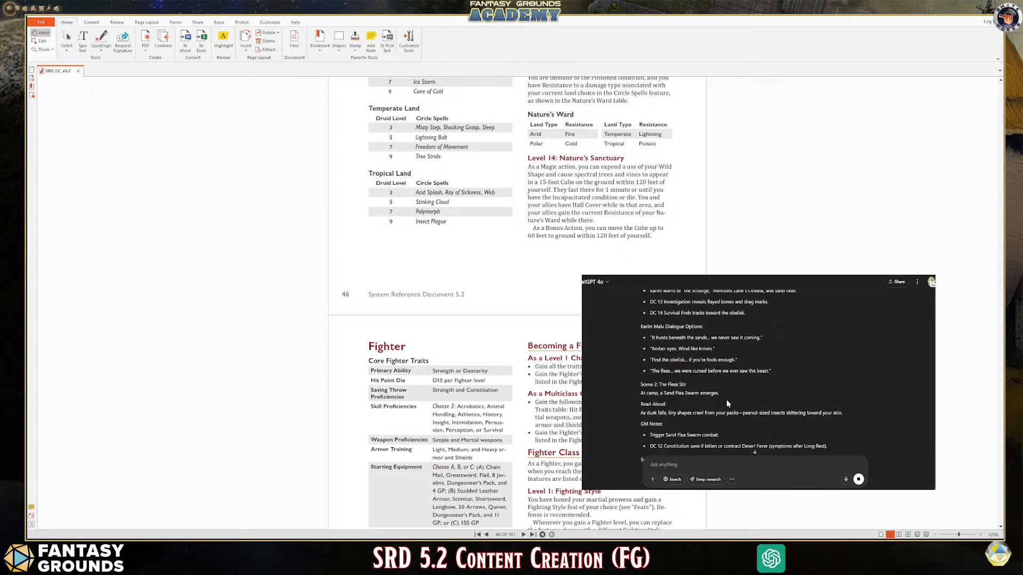
pyautogui.scroll(5, 726, 400)
pyautogui.scroll(3, 727, 403)
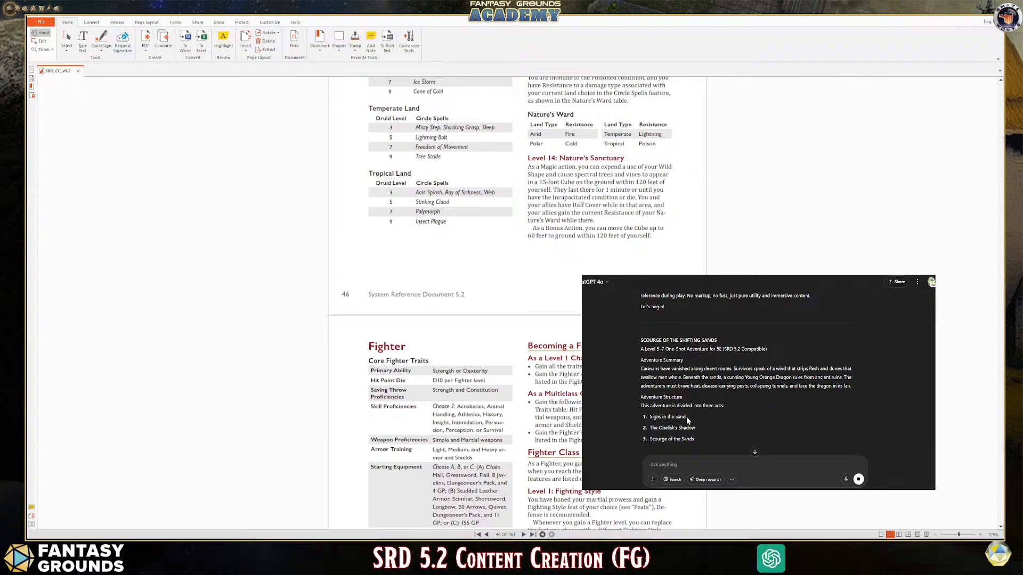
# Highlight the act titles in the Adventure Structure list while reviewing the three-act outline
pyautogui.moveTo(650, 417); pyautogui.dragTo(691, 423)
pyautogui.moveTo(689, 428); pyautogui.dragTo(663, 428)
pyautogui.scroll(-2, 700, 432)
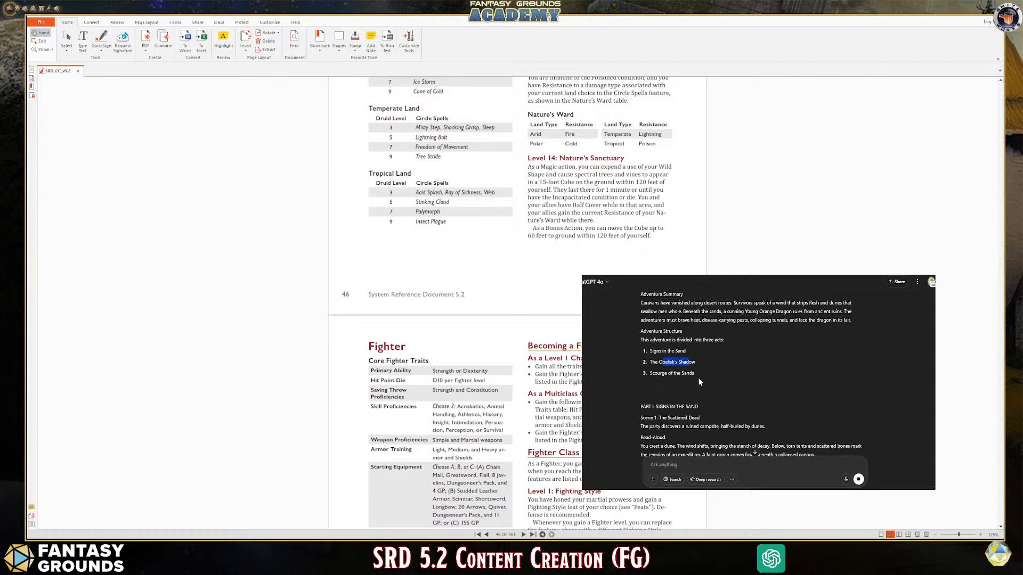
pyautogui.click(652, 383)
pyautogui.moveTo(707, 373); pyautogui.dragTo(673, 380)
pyautogui.scroll(2, 749, 404)
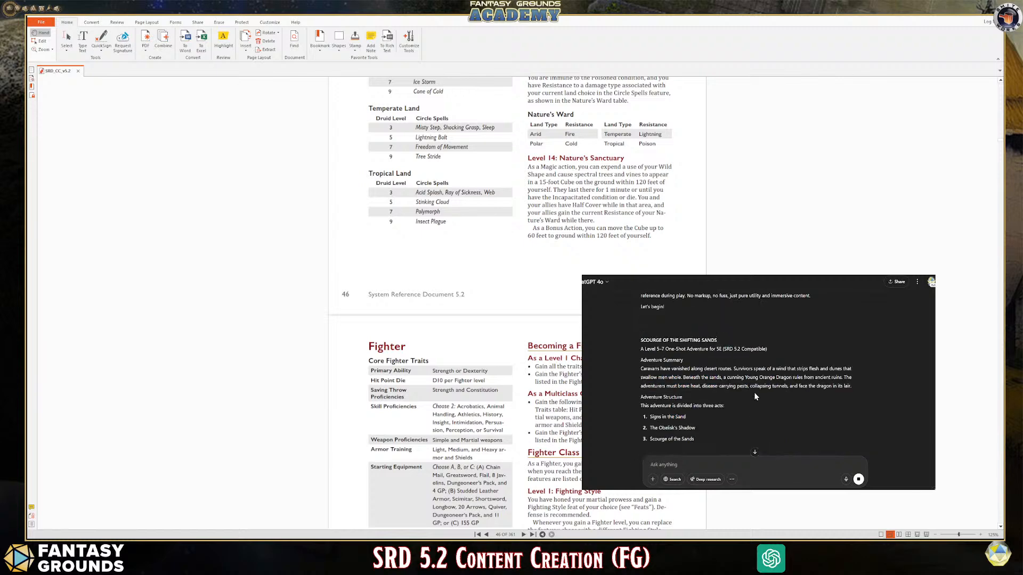
# Read the Part I: Signs in the Sand scenes, including the read-aloud text, GM notes and dialogue options
pyautogui.scroll(-4, 752, 396)
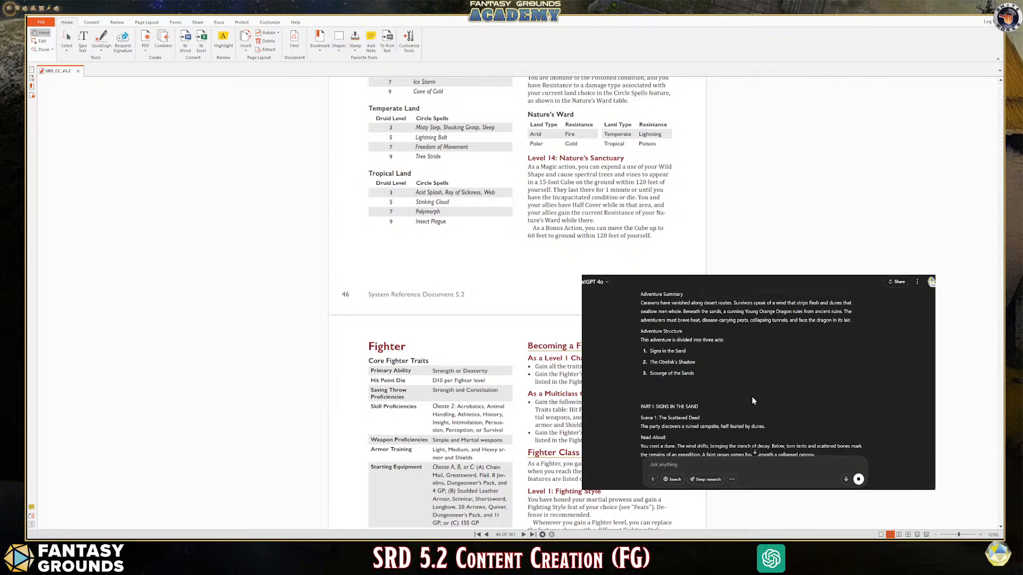
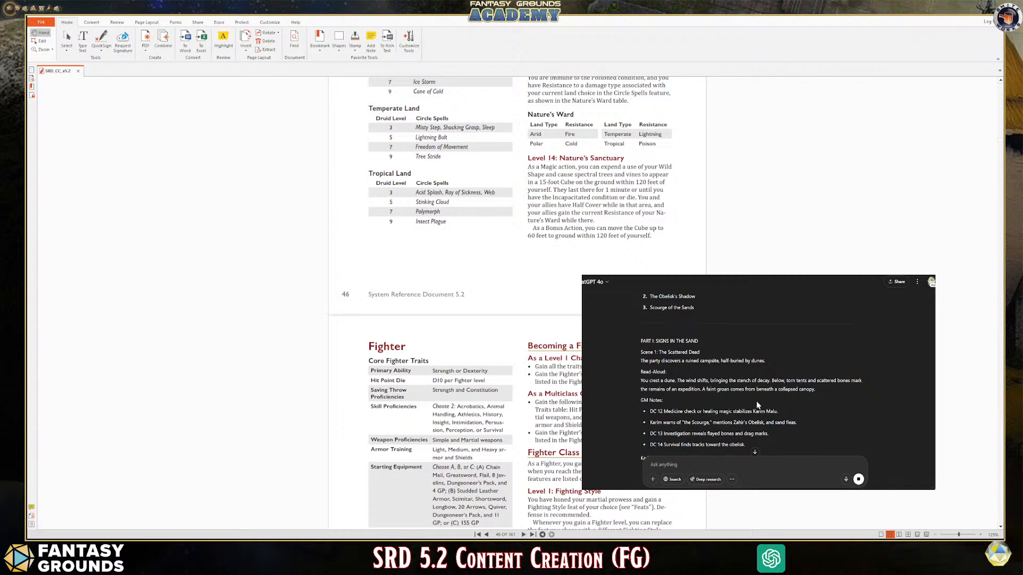
pyautogui.scroll(-8, 757, 402)
pyautogui.scroll(2, 756, 401)
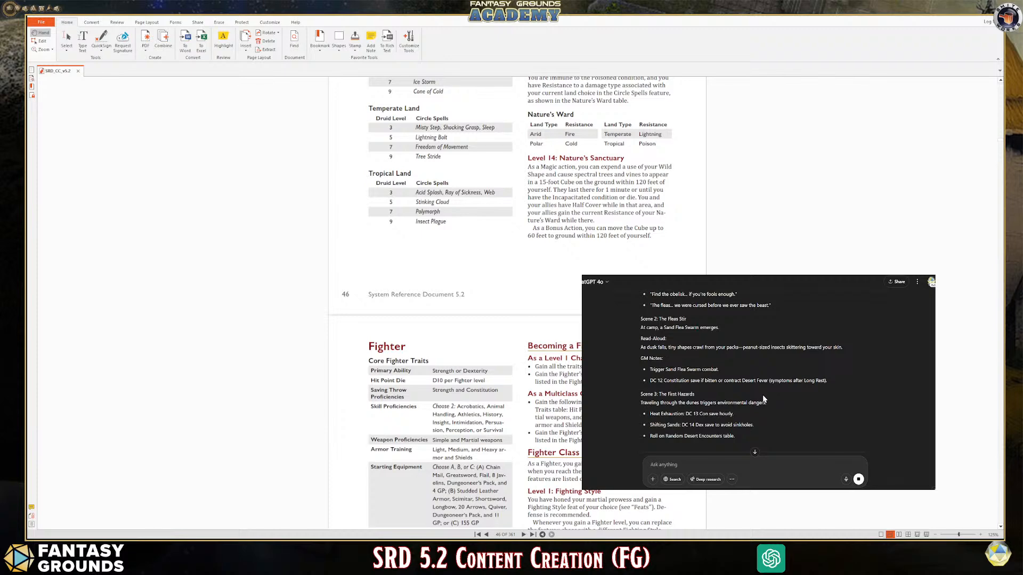
pyautogui.scroll(1, 769, 381)
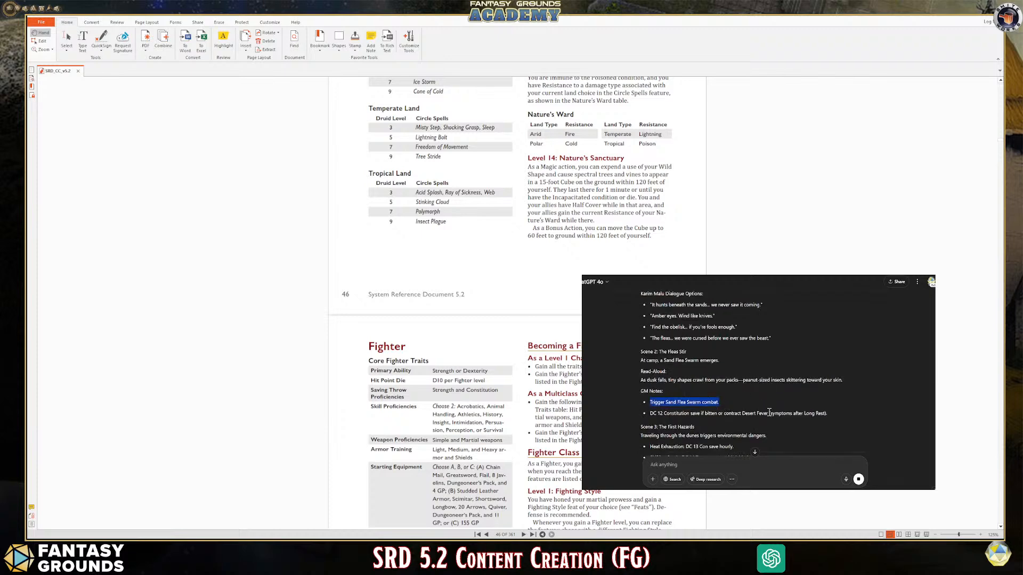
pyautogui.scroll(5, 767, 405)
pyautogui.scroll(-10, 768, 410)
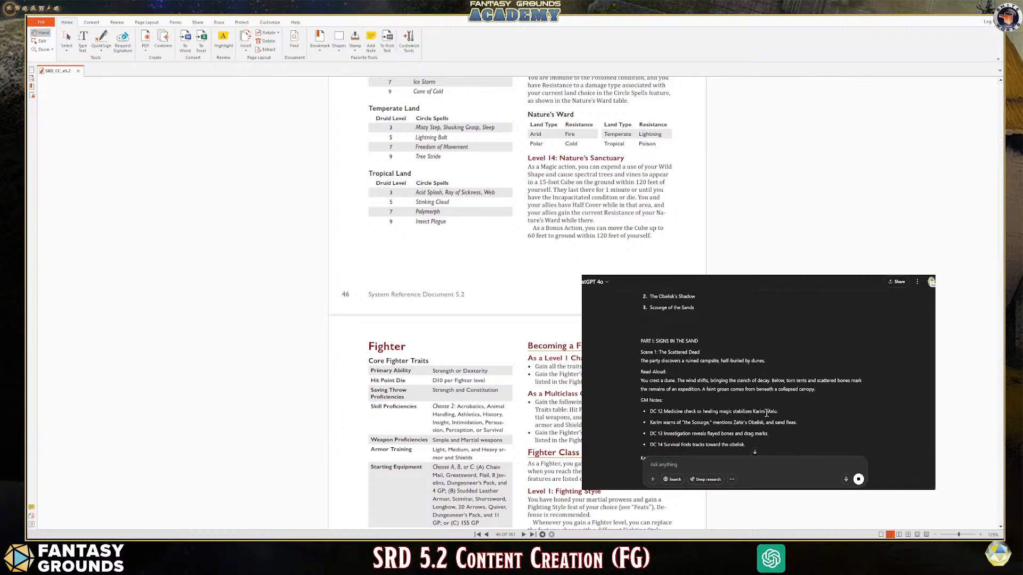
# Review the rest of the adventure text, from the later scenes and random tables through the bestiary, magic items and legal appendices
pyautogui.scroll(-1, 768, 419)
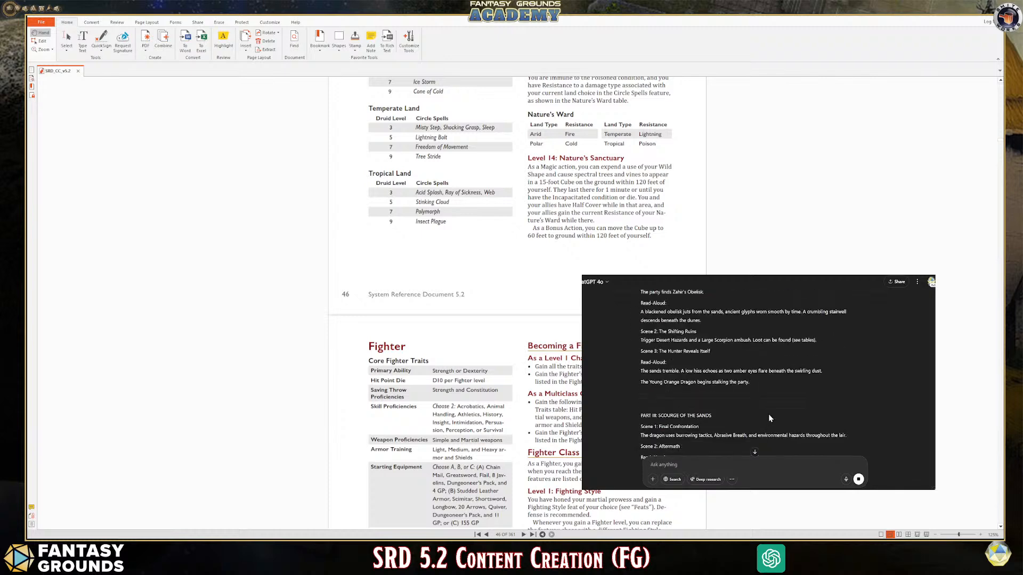
pyautogui.scroll(-4, 769, 411)
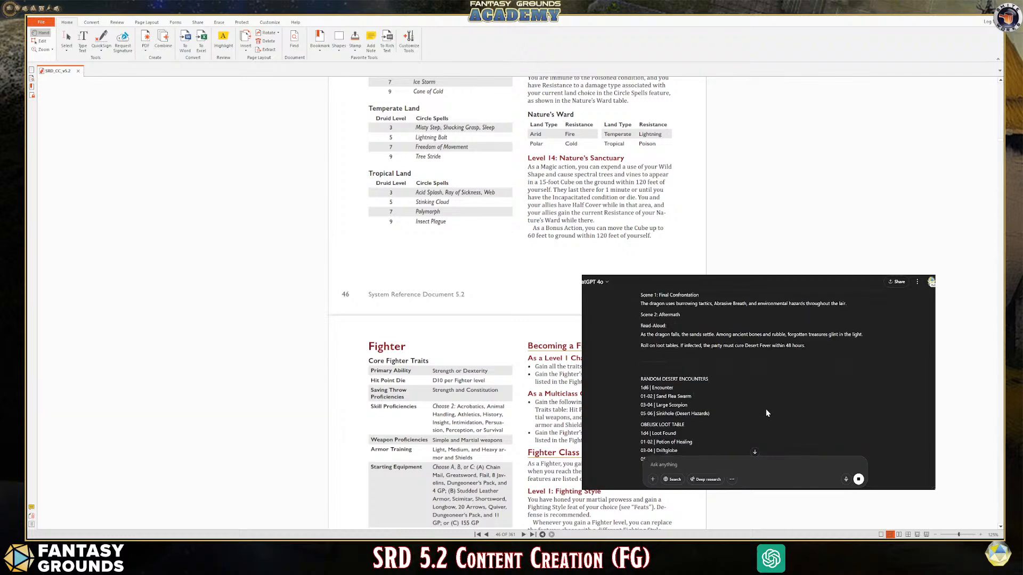
pyautogui.scroll(-1, 765, 406)
pyautogui.scroll(-1, 766, 412)
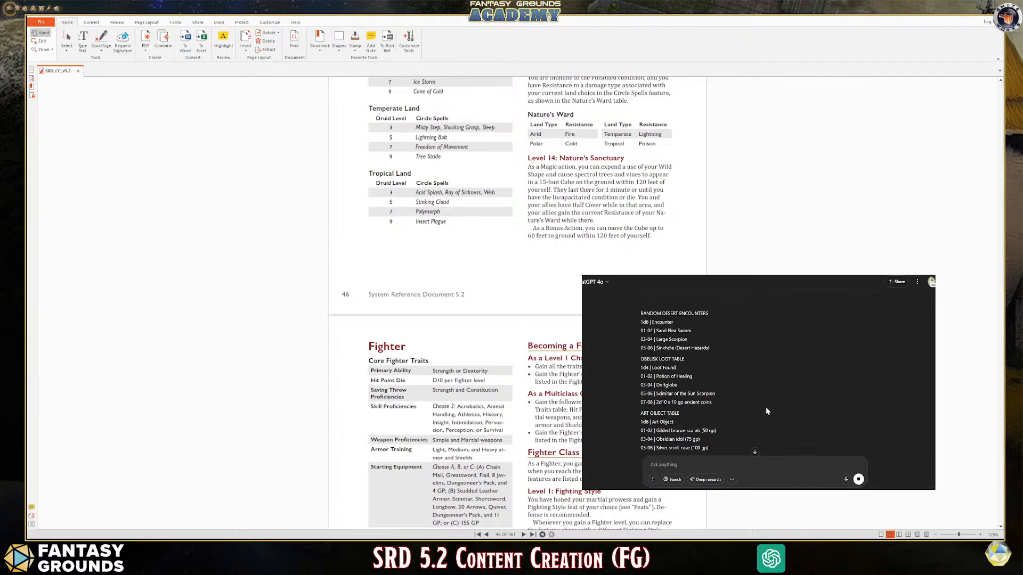
pyautogui.scroll(-5, 765, 407)
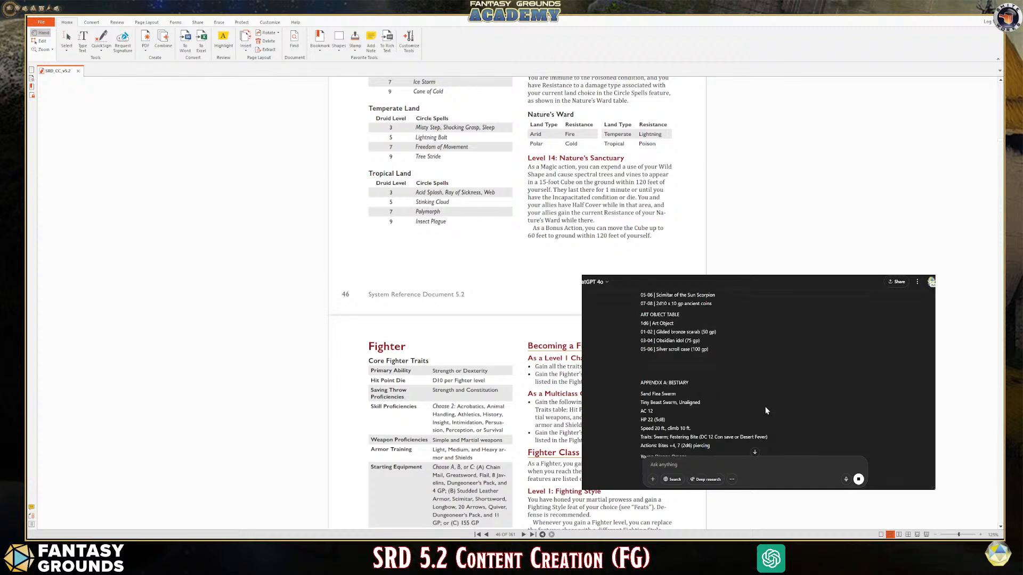
pyautogui.scroll(-1, 765, 407)
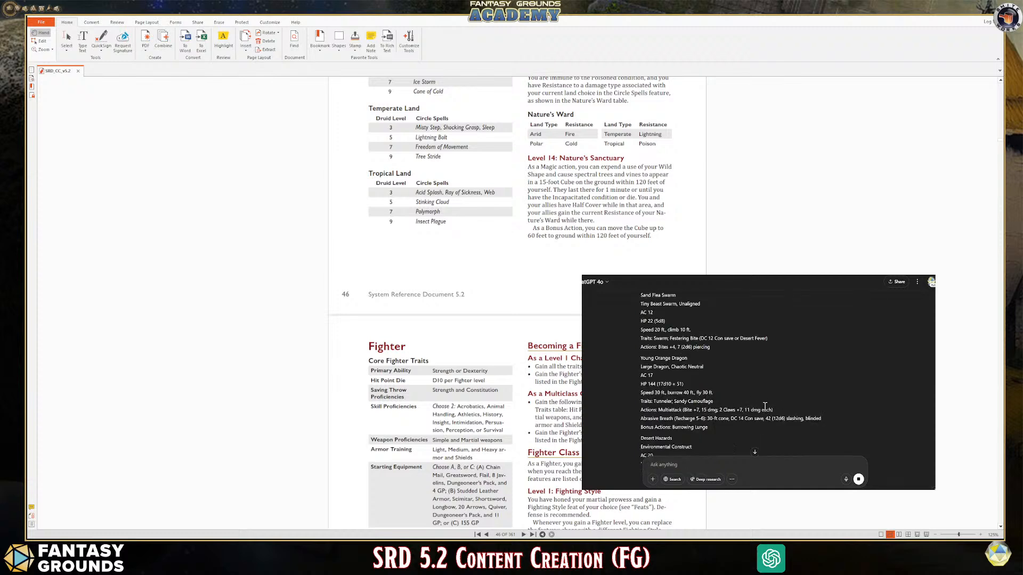
pyautogui.scroll(-5, 765, 407)
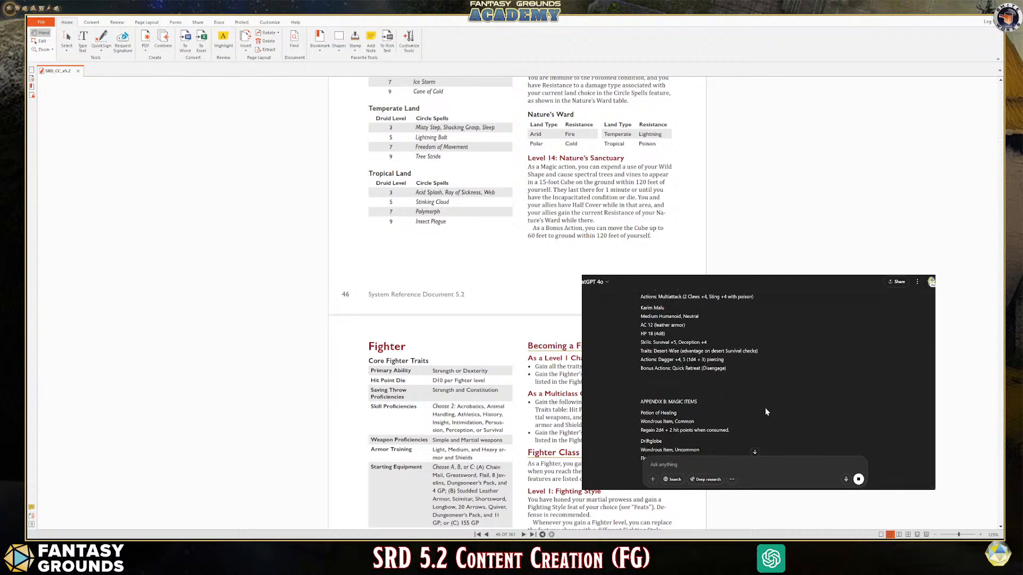
pyautogui.scroll(-5, 765, 408)
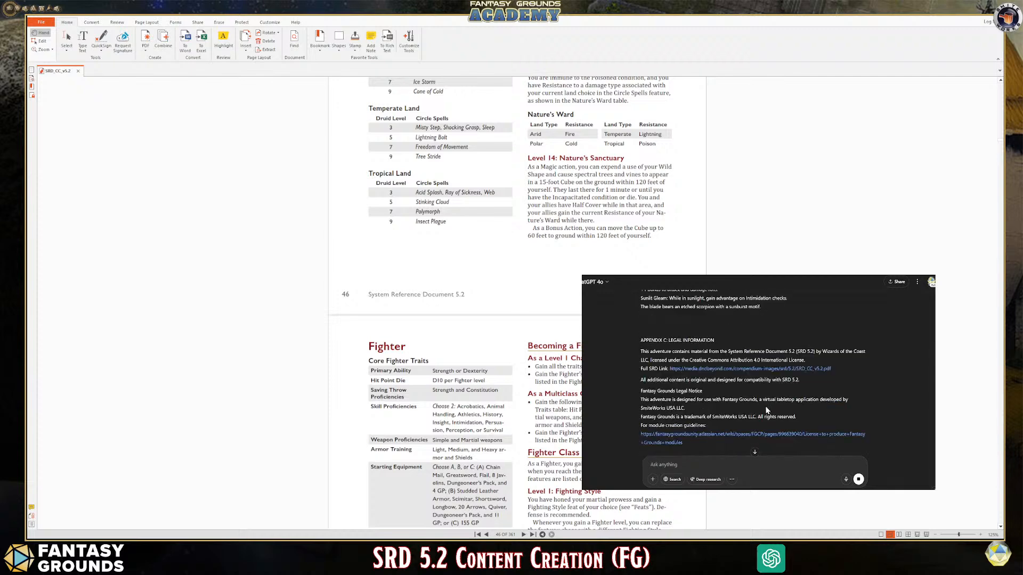
# Look back from the legal appendix through the Part I scenes to the Adventure Summary and Adventure Structure
pyautogui.scroll(8, 765, 409)
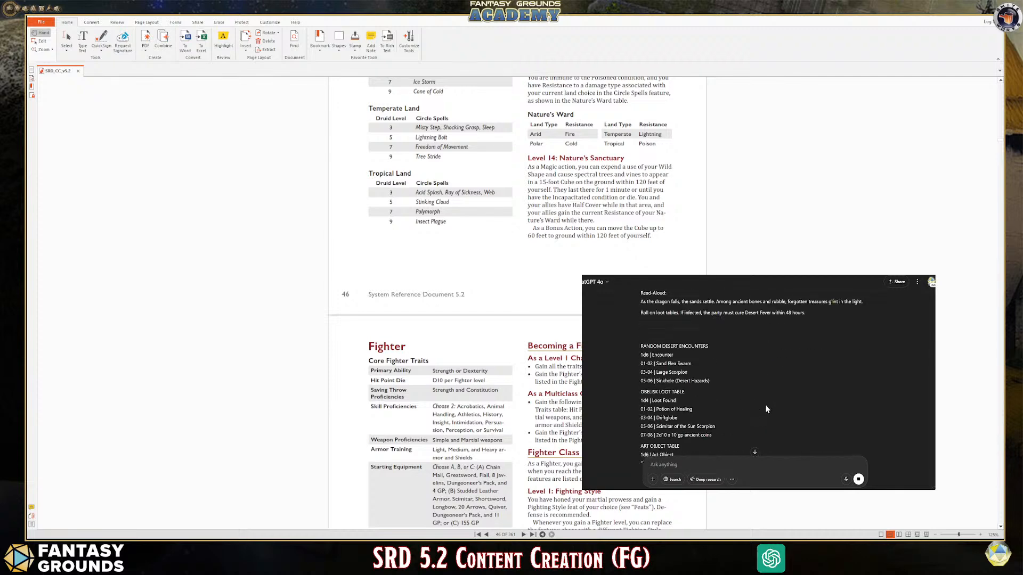
pyautogui.scroll(6, 765, 409)
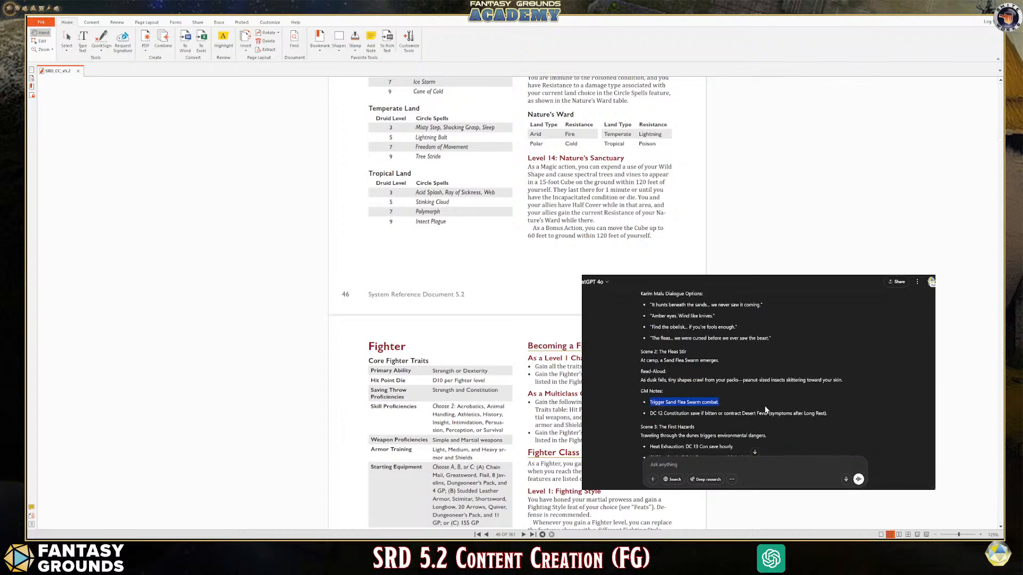
pyautogui.scroll(1, 765, 409)
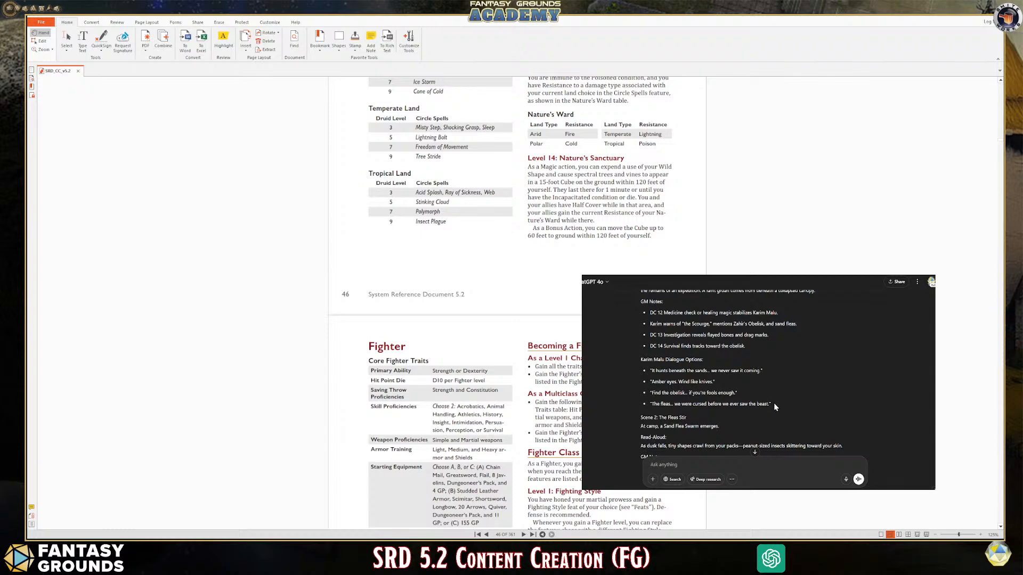
pyautogui.scroll(1, 776, 397)
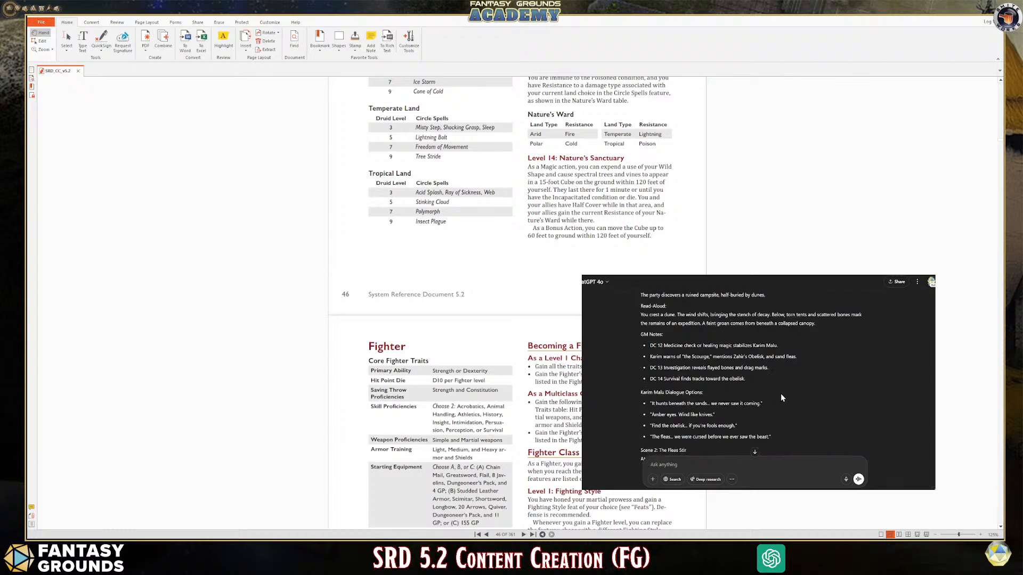
pyautogui.scroll(5, 783, 396)
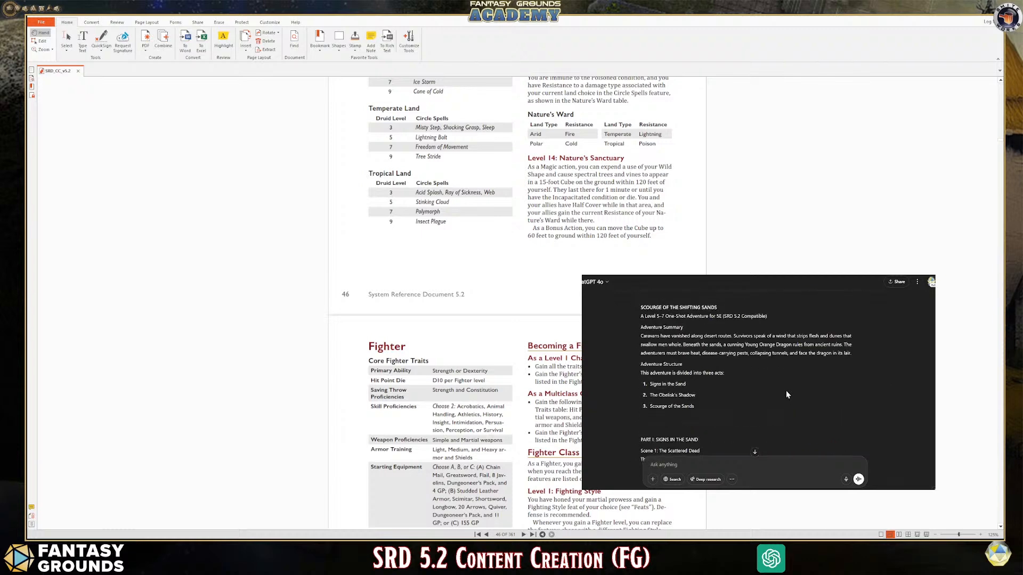
# Review the adventure's scenes and random tables, highlighting the ancient coins entry in the Obelisk Loot Table
pyautogui.scroll(-5, 787, 395)
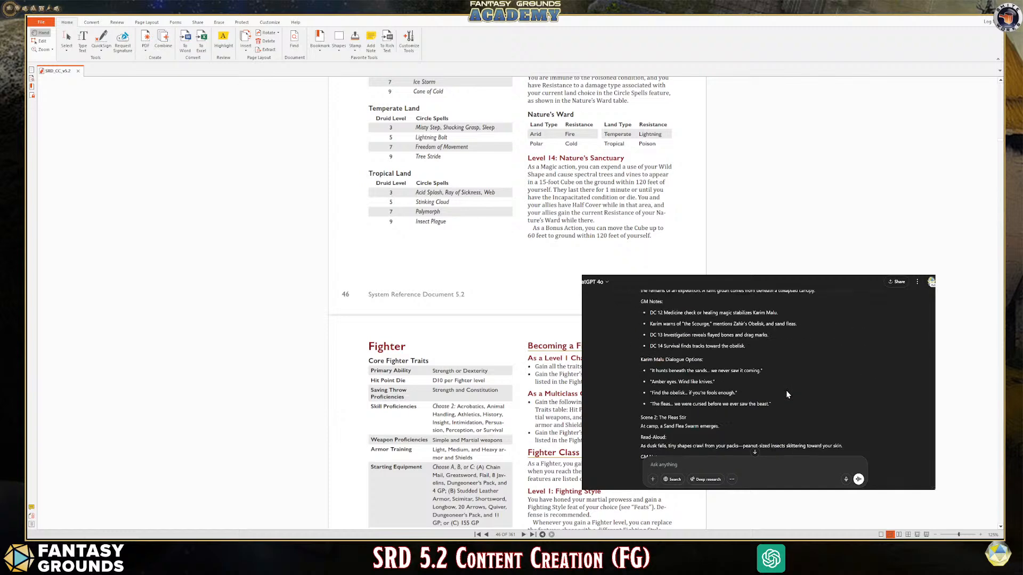
pyautogui.scroll(-5, 788, 394)
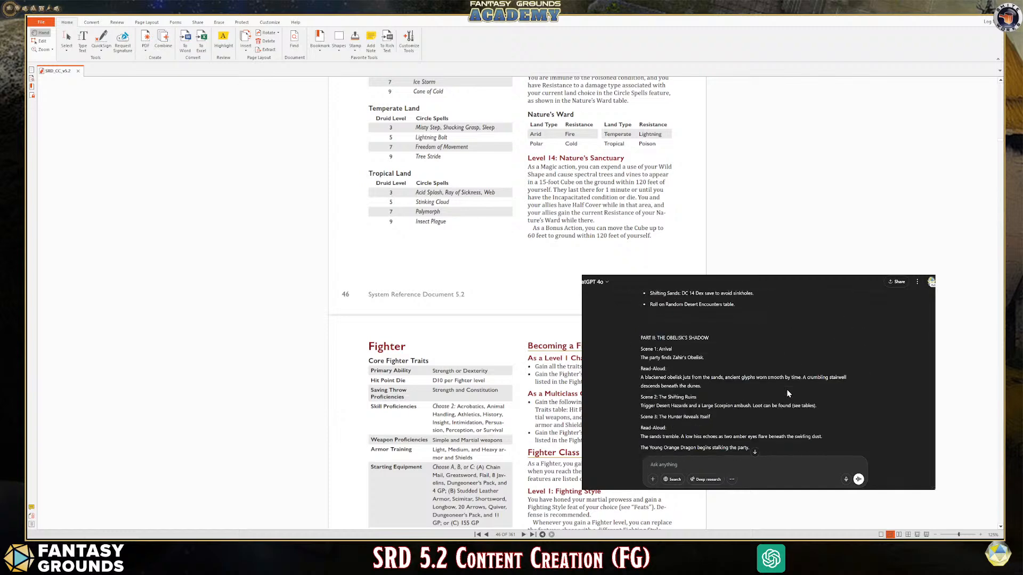
pyautogui.scroll(-1, 787, 394)
pyautogui.scroll(-2, 788, 394)
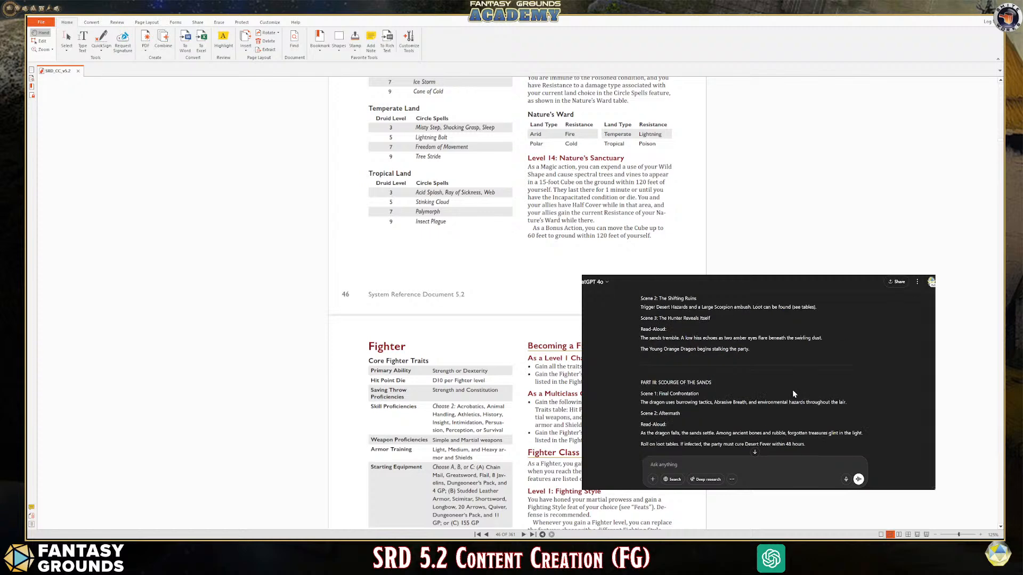
pyautogui.scroll(-4, 793, 393)
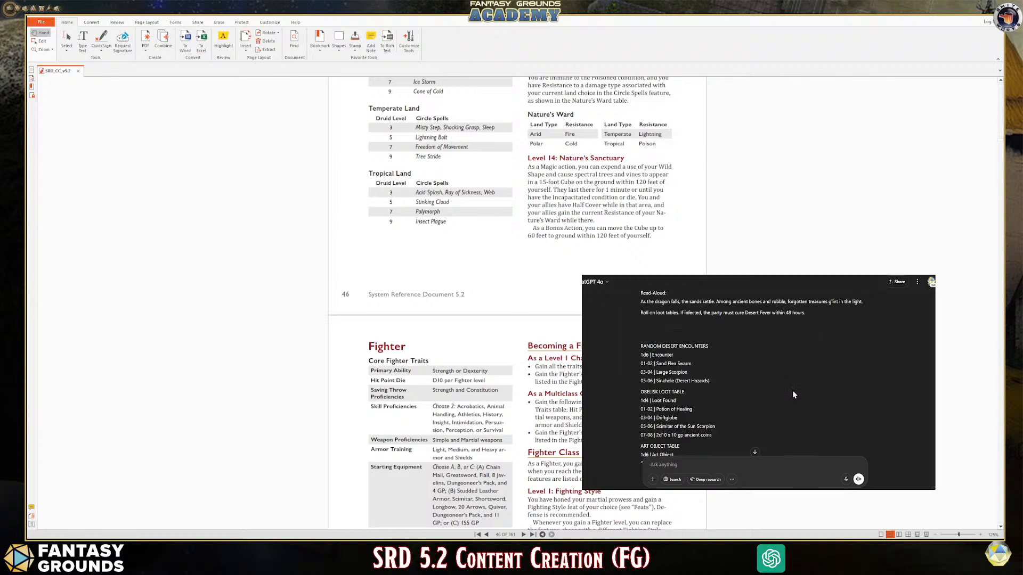
pyautogui.scroll(-1, 792, 394)
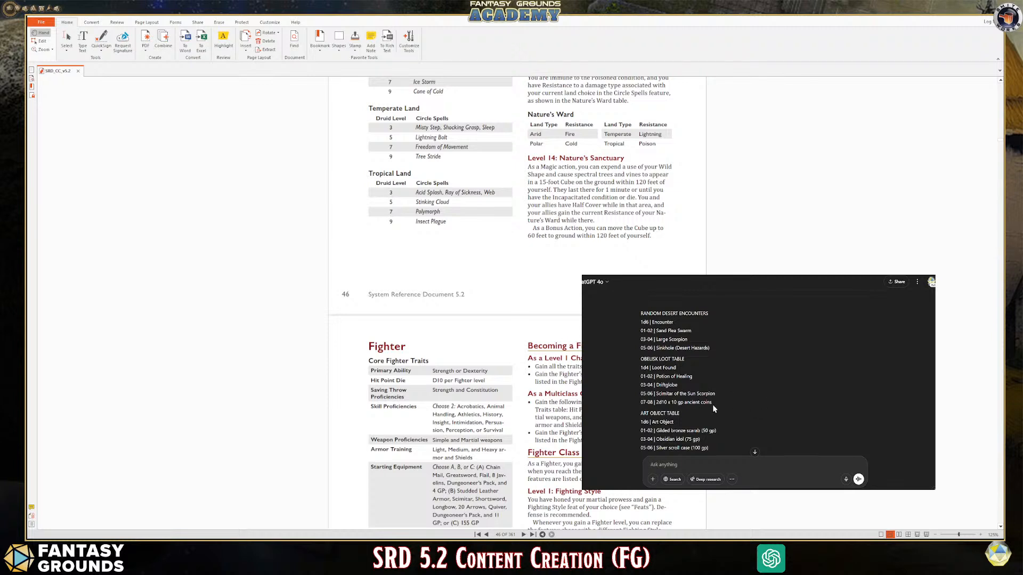
pyautogui.moveTo(713, 404); pyautogui.dragTo(657, 403)
pyautogui.click(743, 412)
pyautogui.scroll(-1, 744, 411)
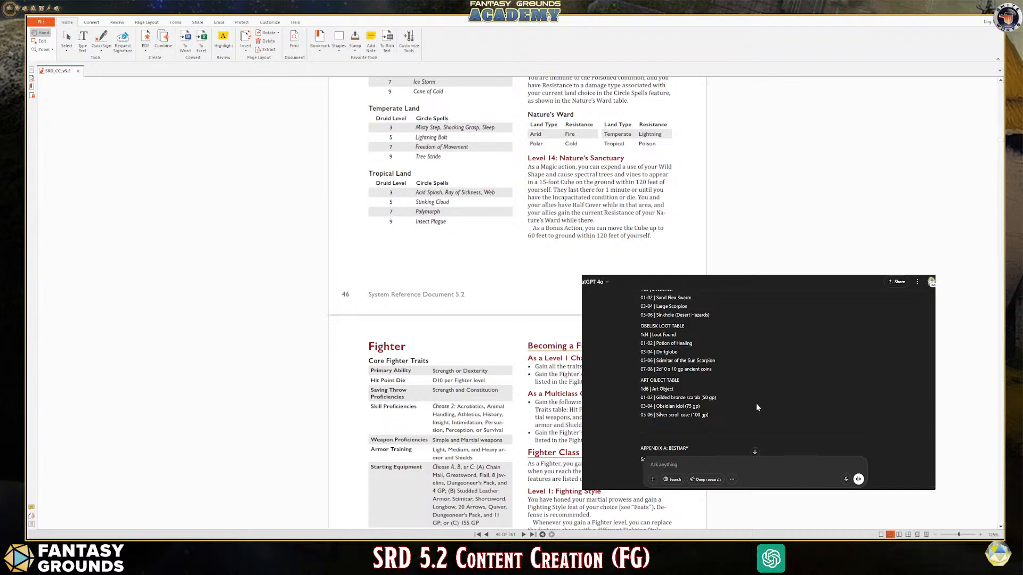
# Review the Appendix A bestiary, highlighting the Sand Flea Swarm stat block
pyautogui.scroll(-5, 756, 405)
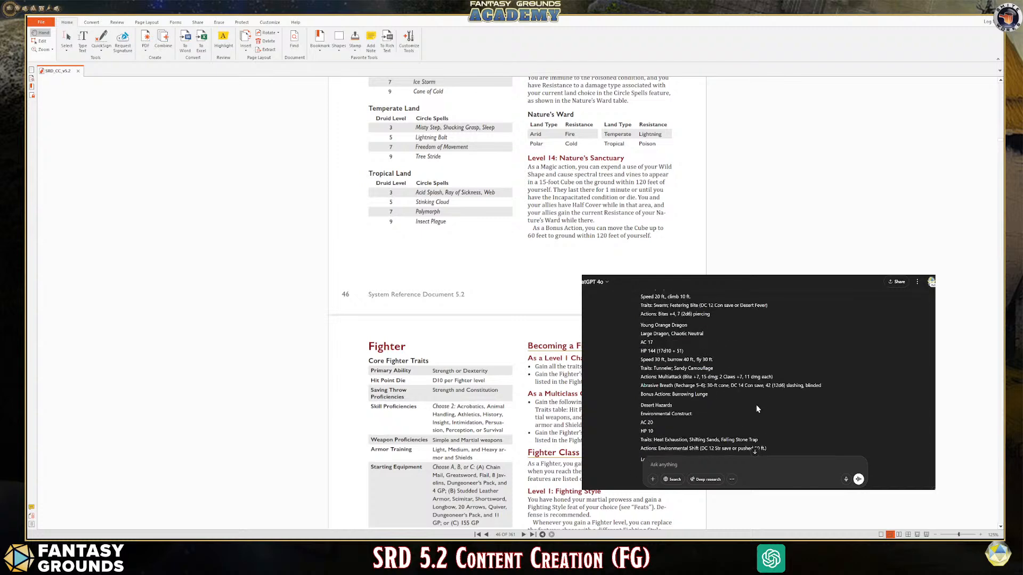
pyautogui.scroll(-1, 756, 404)
pyautogui.scroll(3, 756, 404)
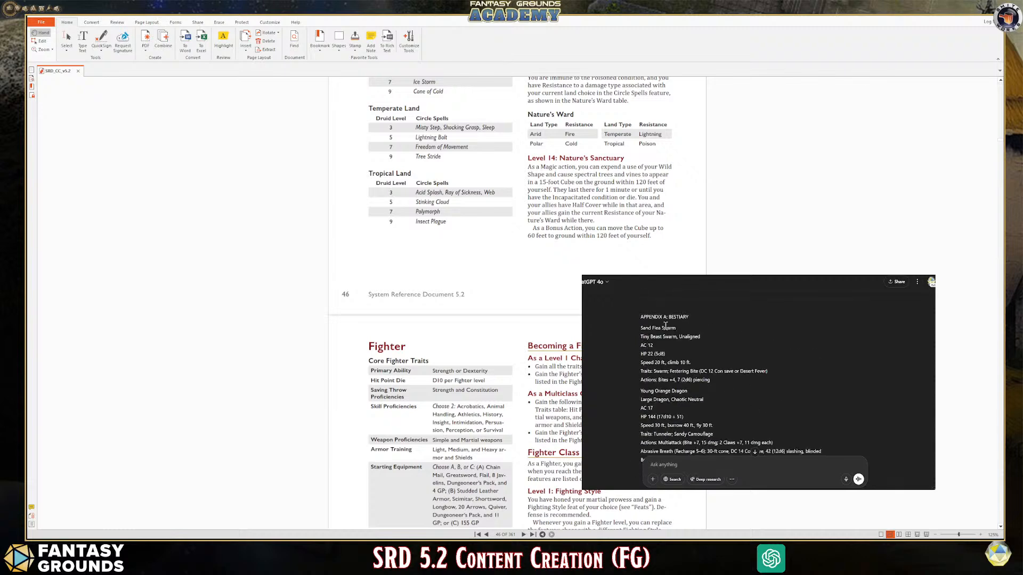
pyautogui.moveTo(641, 328); pyautogui.dragTo(762, 332)
pyautogui.scroll(3, 766, 393)
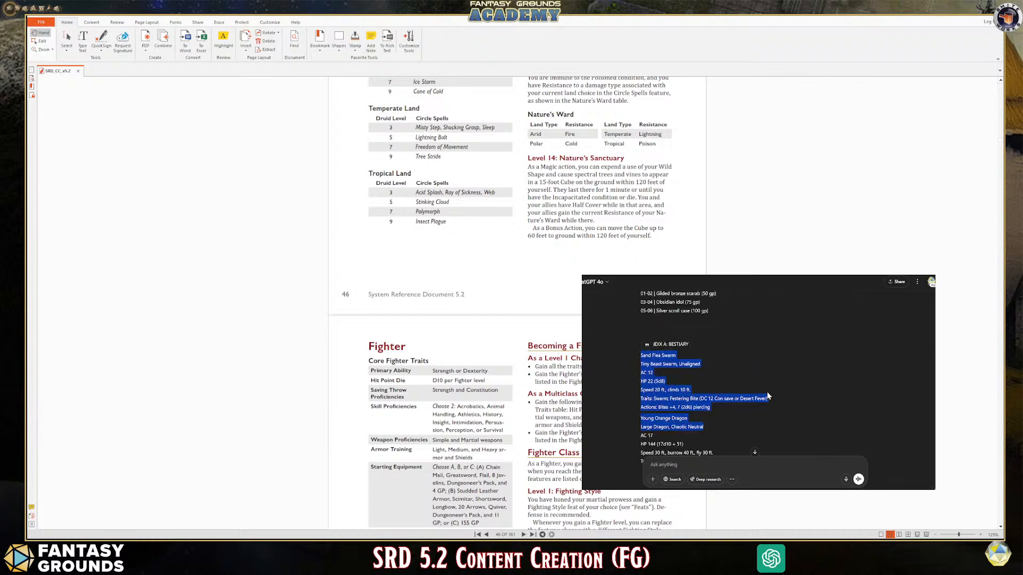
pyautogui.click(771, 391)
pyautogui.scroll(-1, 774, 404)
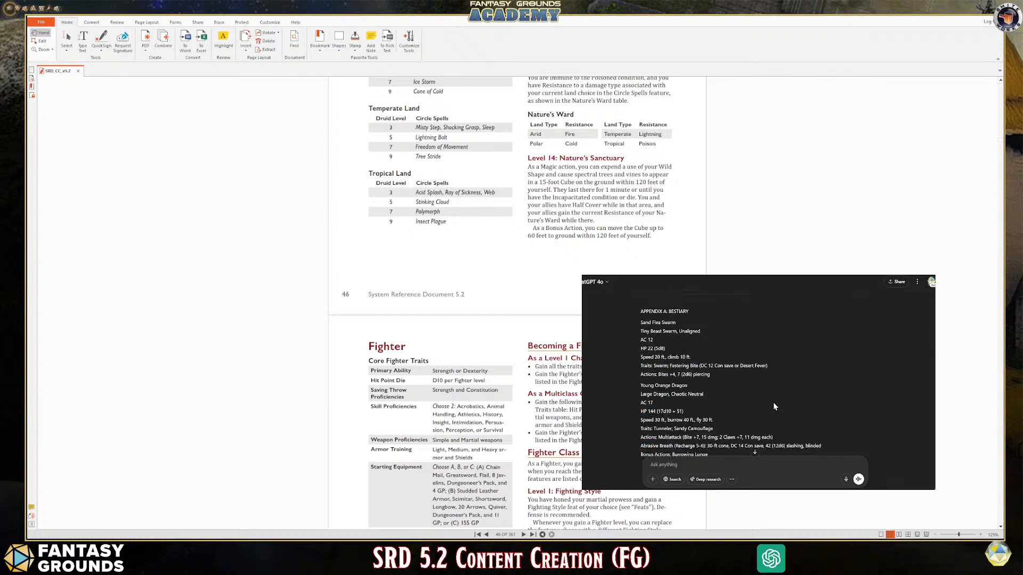
# Examine the remaining bestiary stat blocks and the loot and art object tables that precede them
pyautogui.scroll(-1, 773, 402)
pyautogui.scroll(-2, 772, 400)
pyautogui.scroll(5, 772, 400)
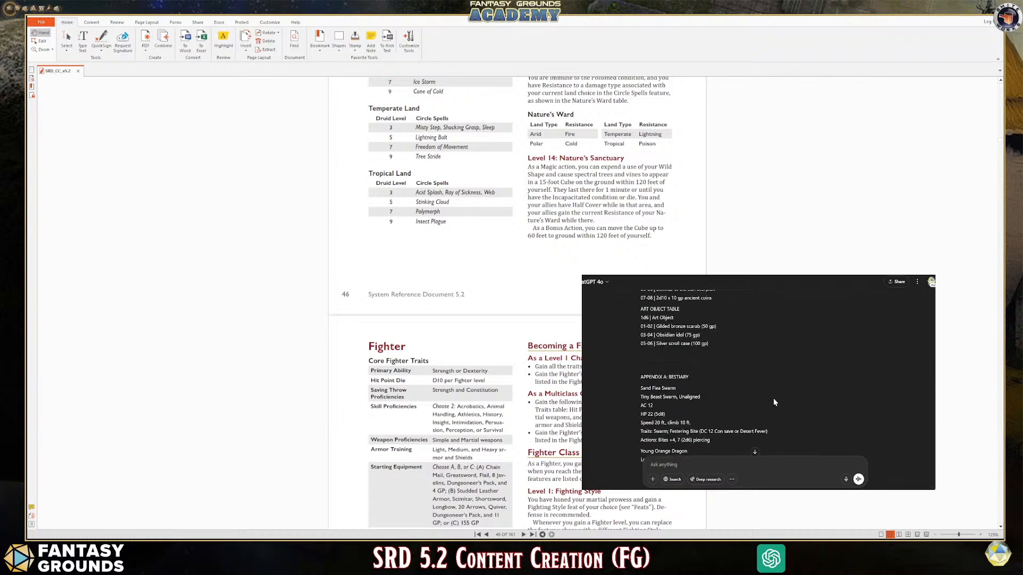
pyautogui.scroll(-2, 774, 402)
pyautogui.scroll(-10, 774, 403)
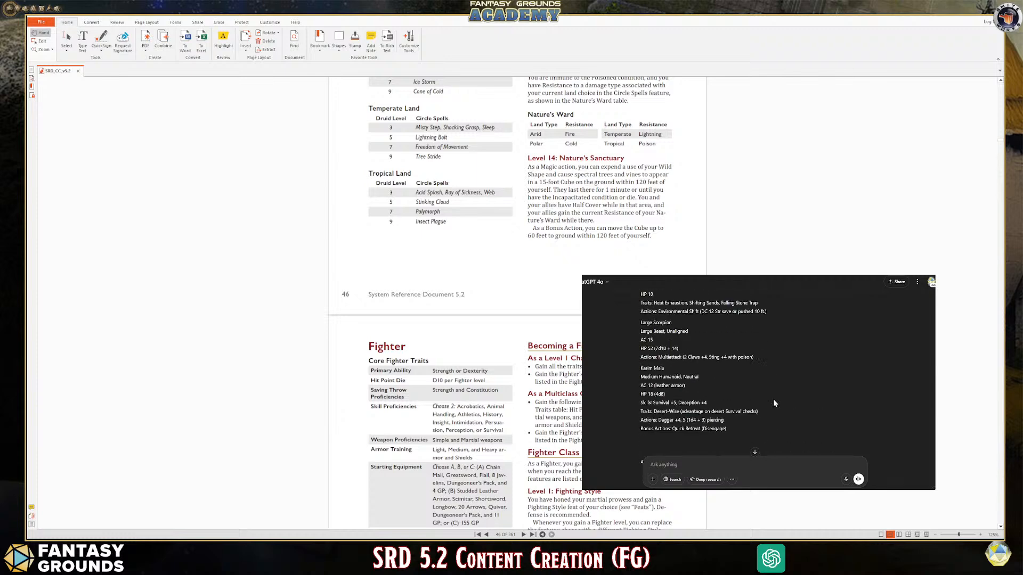
pyautogui.scroll(-3, 774, 402)
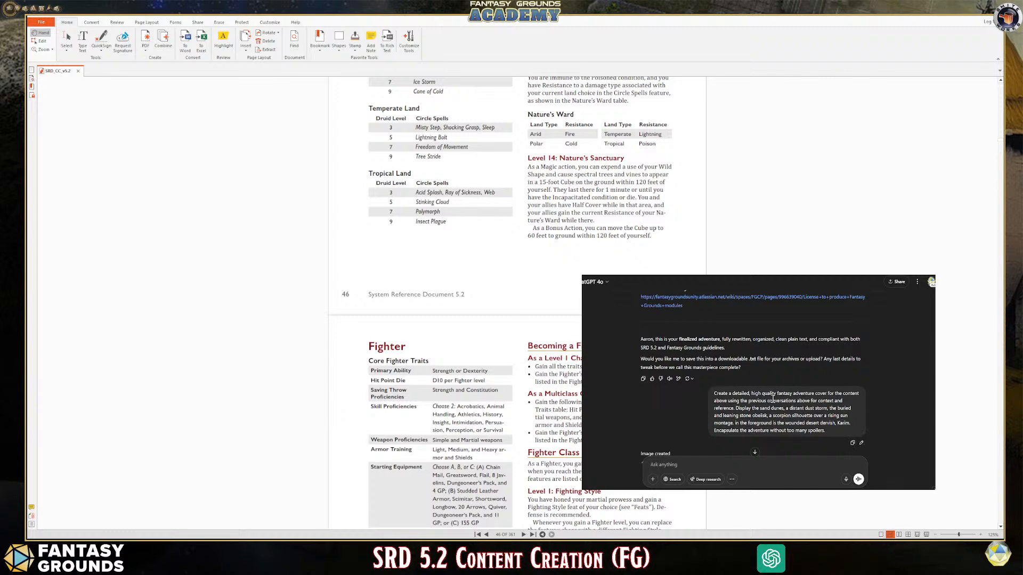
pyautogui.scroll(10, 773, 397)
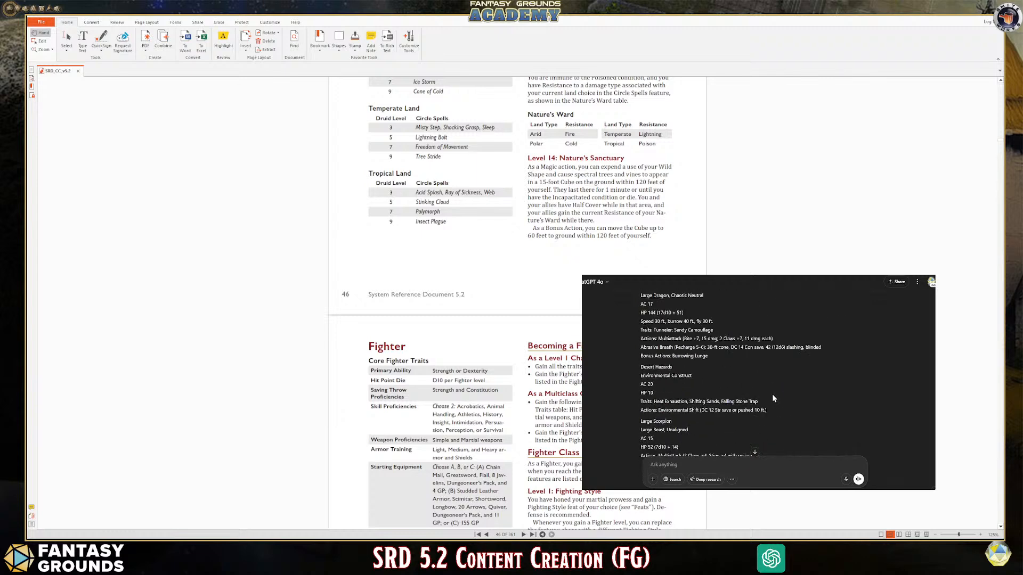
pyautogui.scroll(5, 772, 395)
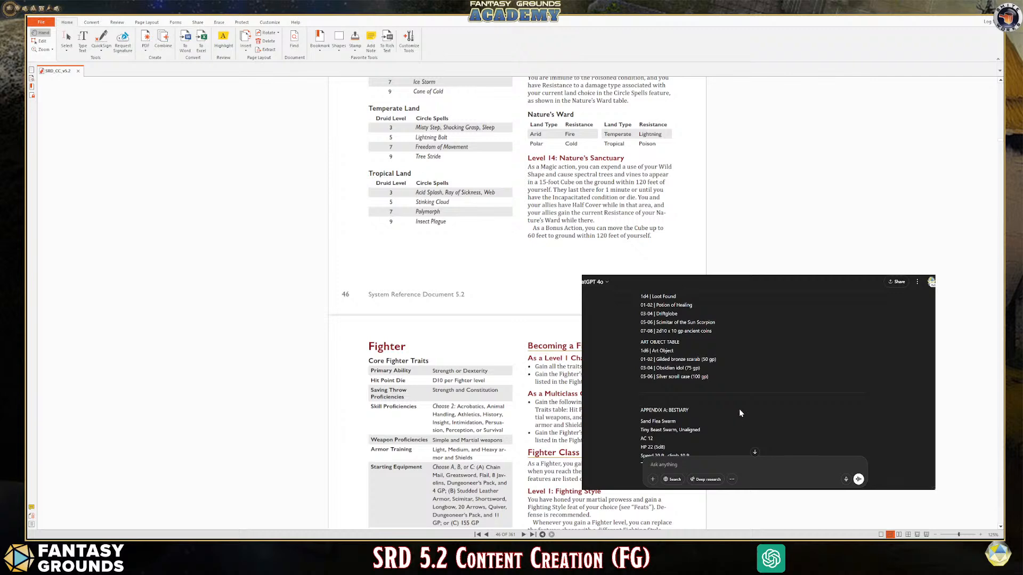
# Review the generated artwork after the adventure text, from the cover through the young dragon to the scimitar
pyautogui.scroll(-12, 739, 408)
pyautogui.scroll(-15, 739, 408)
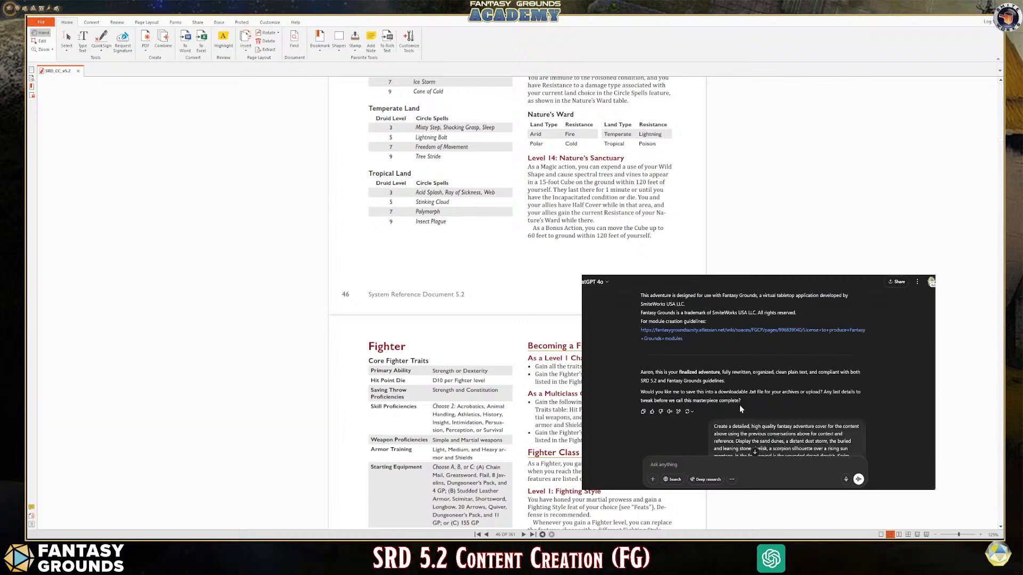
pyautogui.scroll(-4, 740, 411)
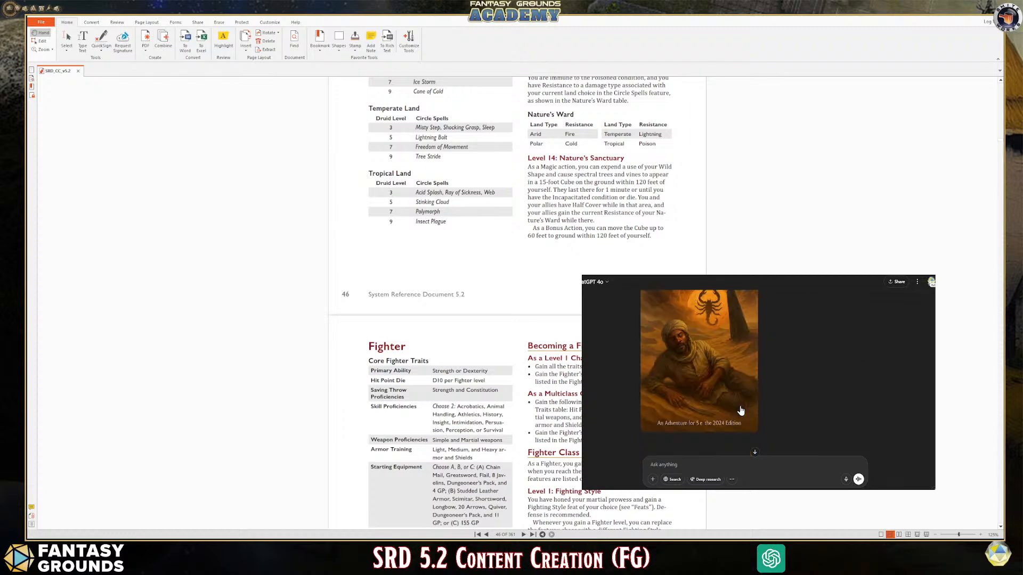
pyautogui.scroll(-10, 741, 411)
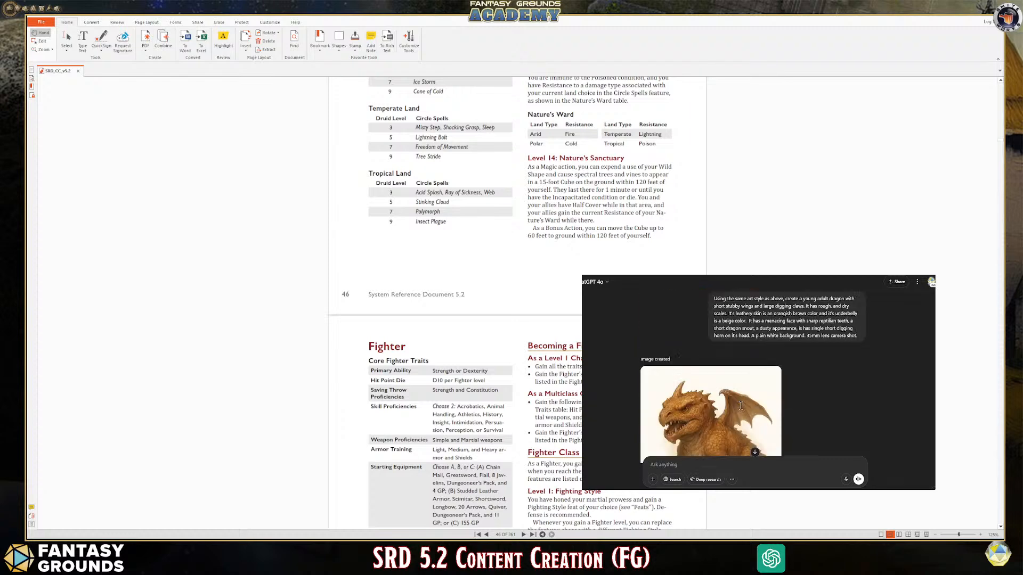
pyautogui.scroll(-10, 741, 409)
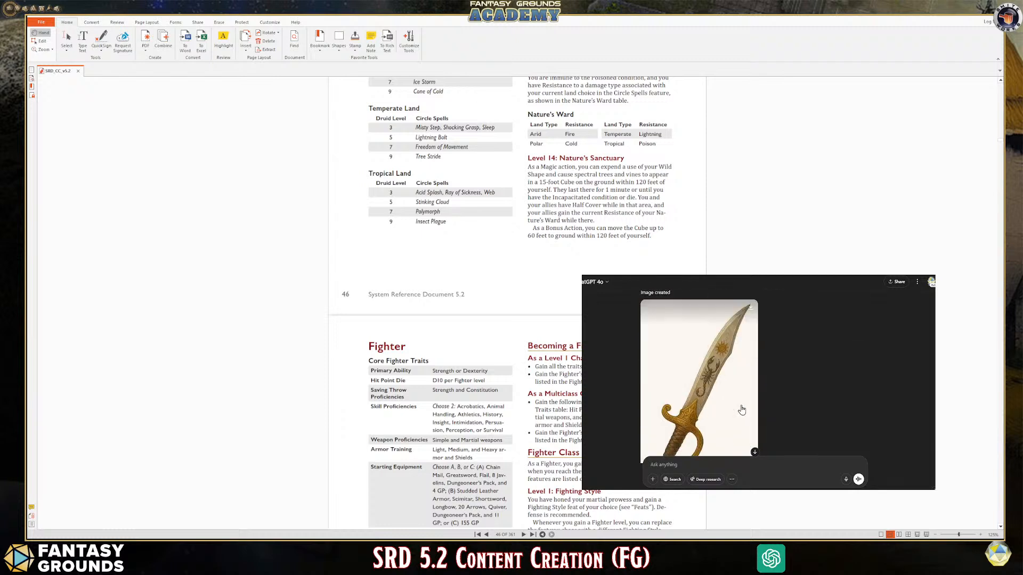
pyautogui.scroll(-1, 738, 411)
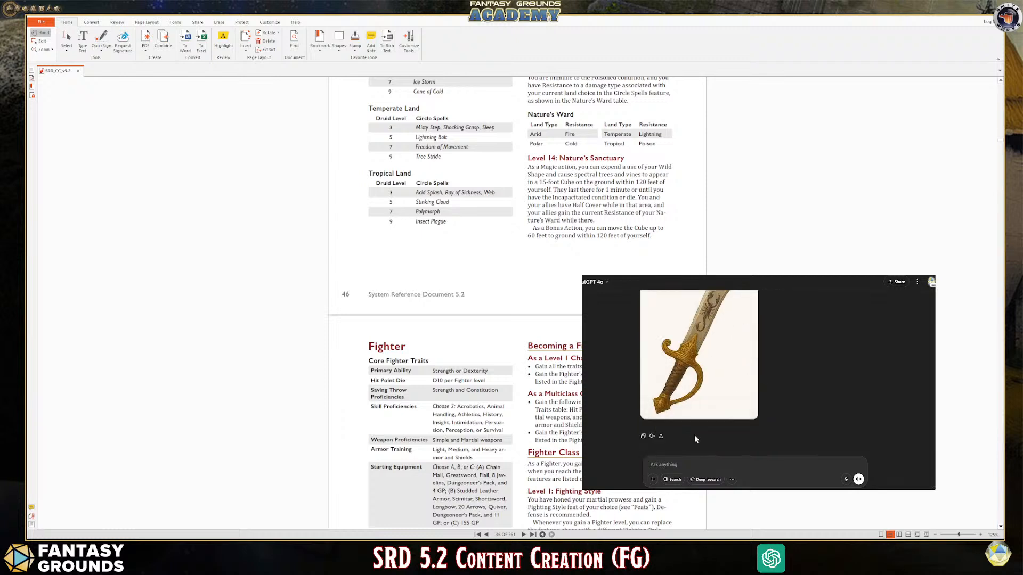
# Examine the magical scimitar image from blade tip to hilt, including its sun and scorpion motifs
pyautogui.scroll(2, 733, 410)
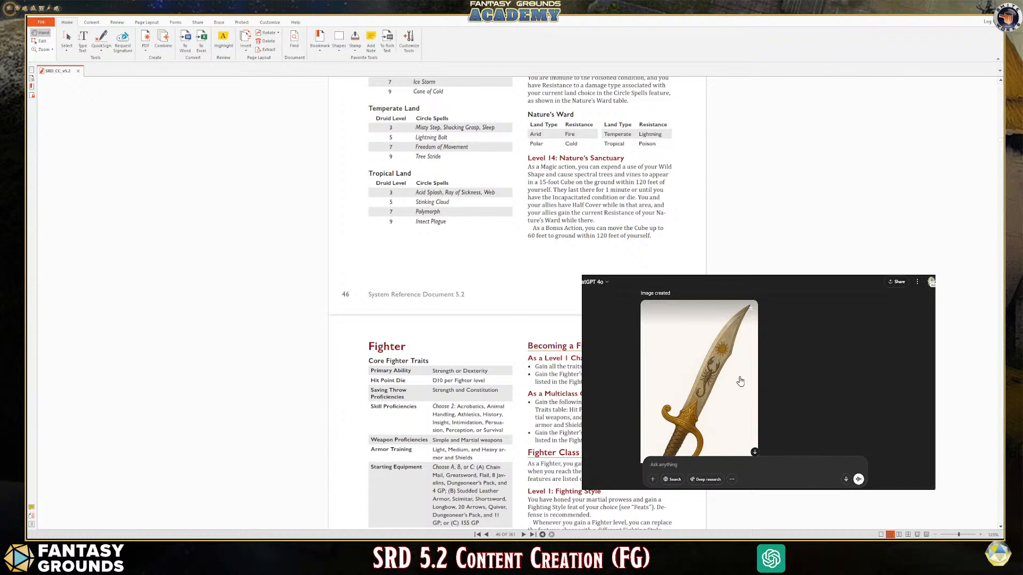
pyautogui.scroll(-2, 740, 381)
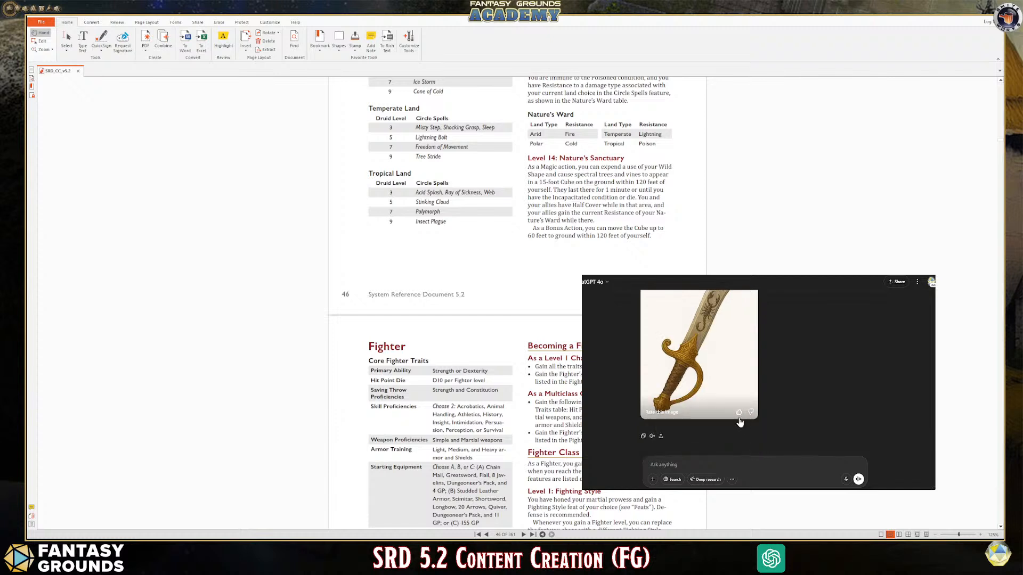
pyautogui.scroll(3, 812, 412)
pyautogui.scroll(-2, 819, 411)
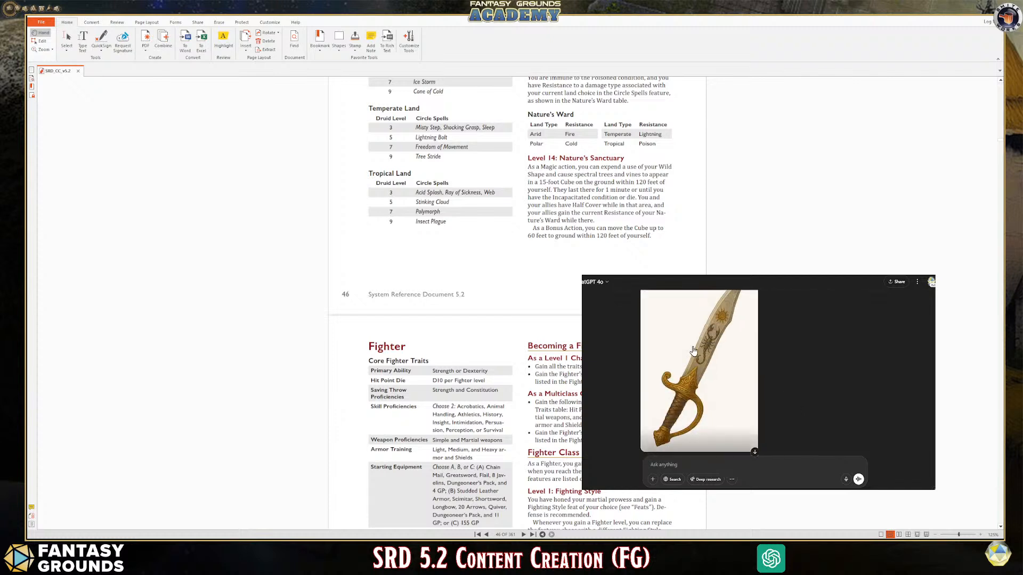
pyautogui.scroll(1, 773, 420)
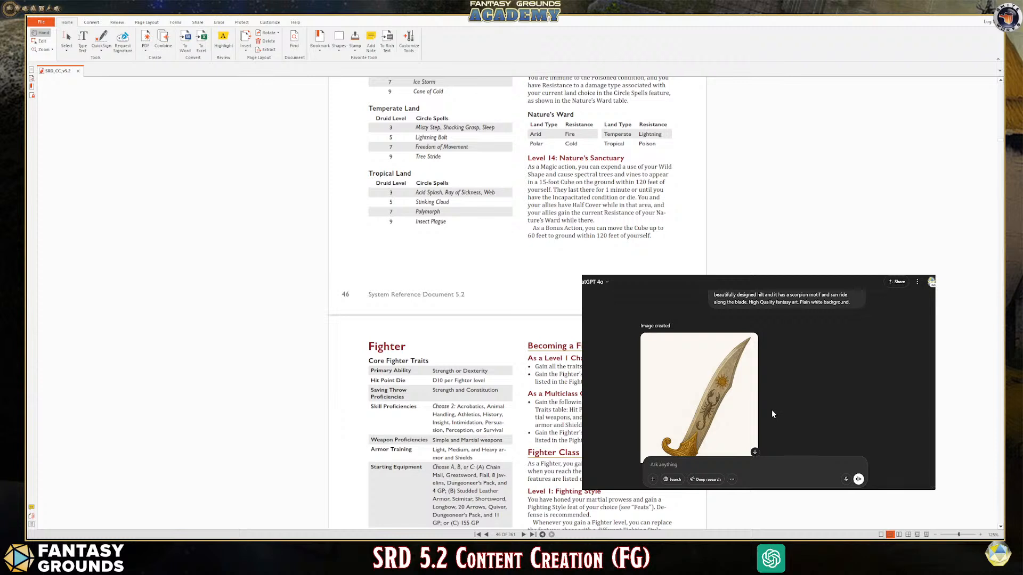
pyautogui.scroll(-2, 771, 408)
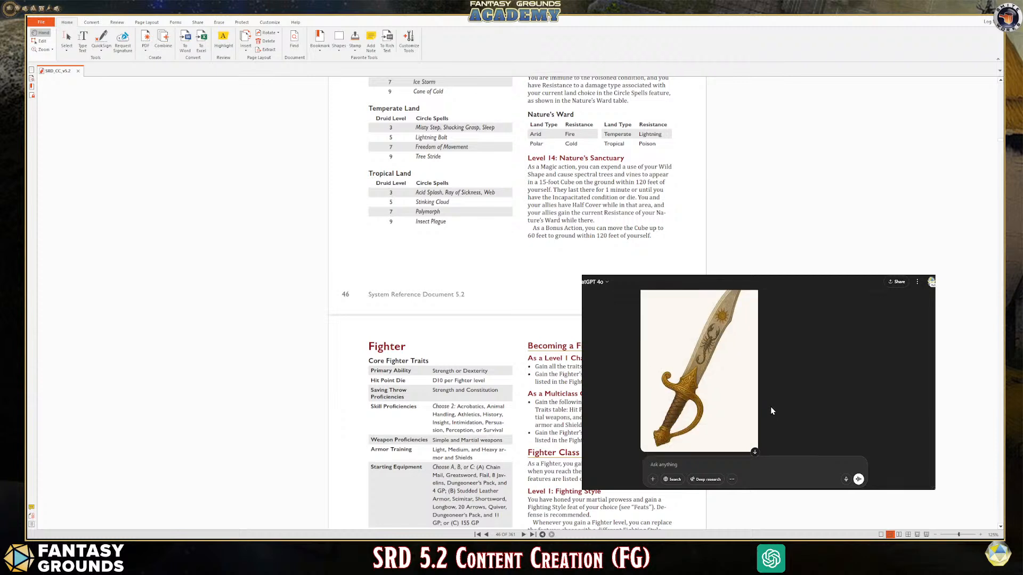
pyautogui.scroll(1, 722, 408)
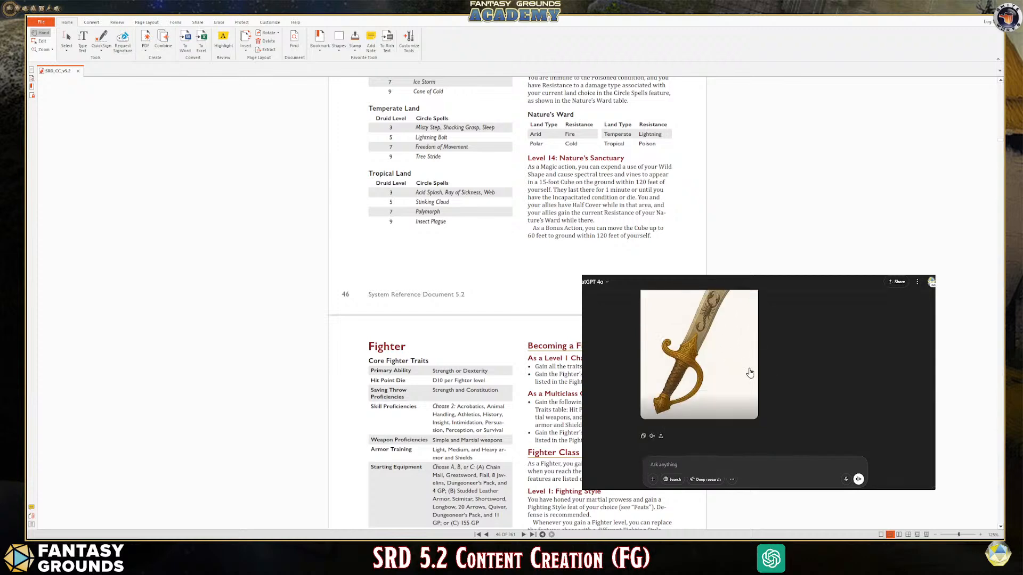
# Compare the dragon pog, full-body dragon and scimitar images along with the prompts used to create them
pyautogui.scroll(3, 752, 375)
pyautogui.scroll(3, 752, 372)
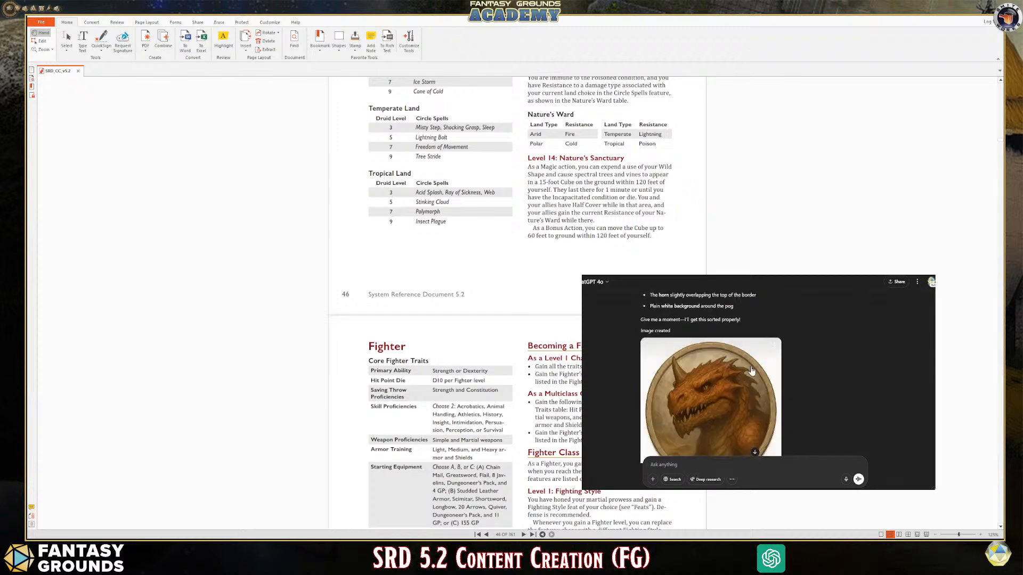
pyautogui.scroll(-5, 752, 373)
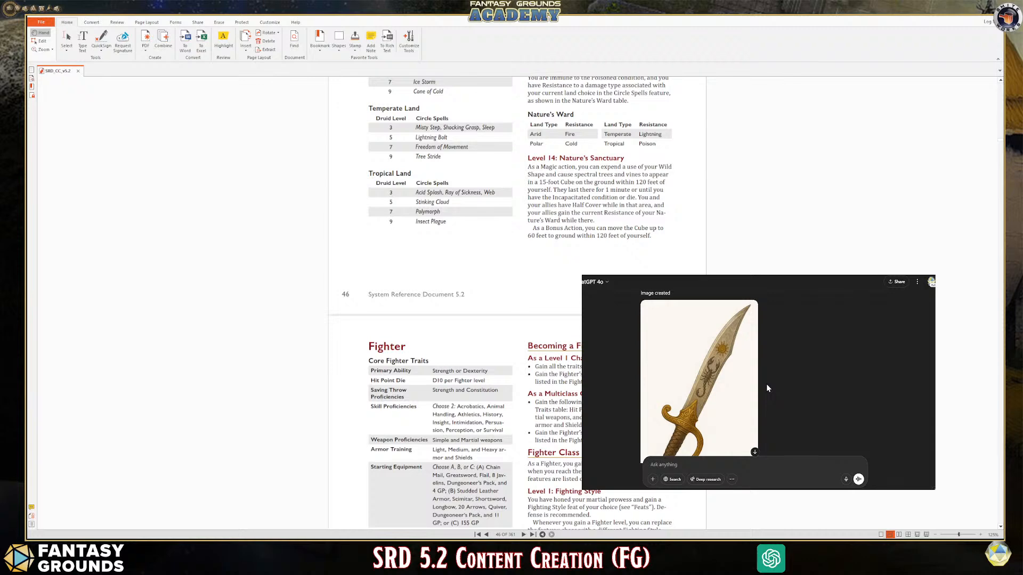
pyautogui.scroll(5, 689, 394)
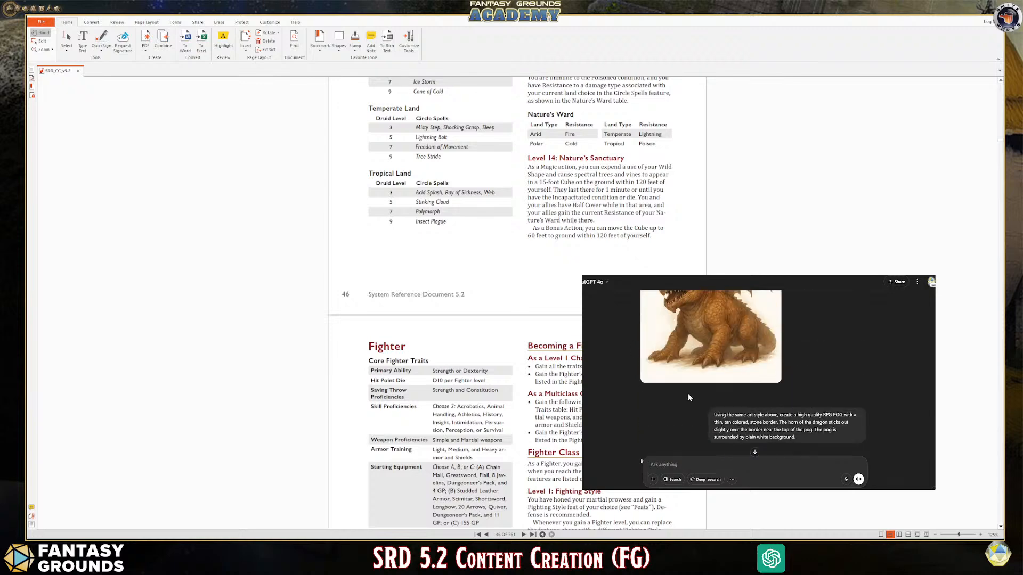
pyautogui.scroll(-6, 688, 398)
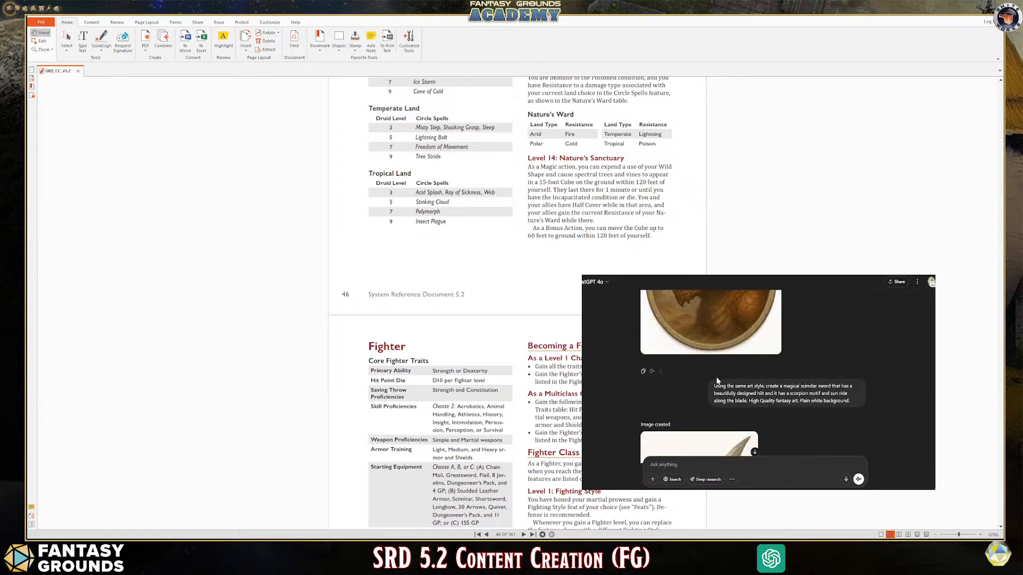
# Review the scimitar, dragon pog and Scourge of the Shifting Sands cover images, including the prompt used to refine the cover
pyautogui.scroll(-3, 718, 380)
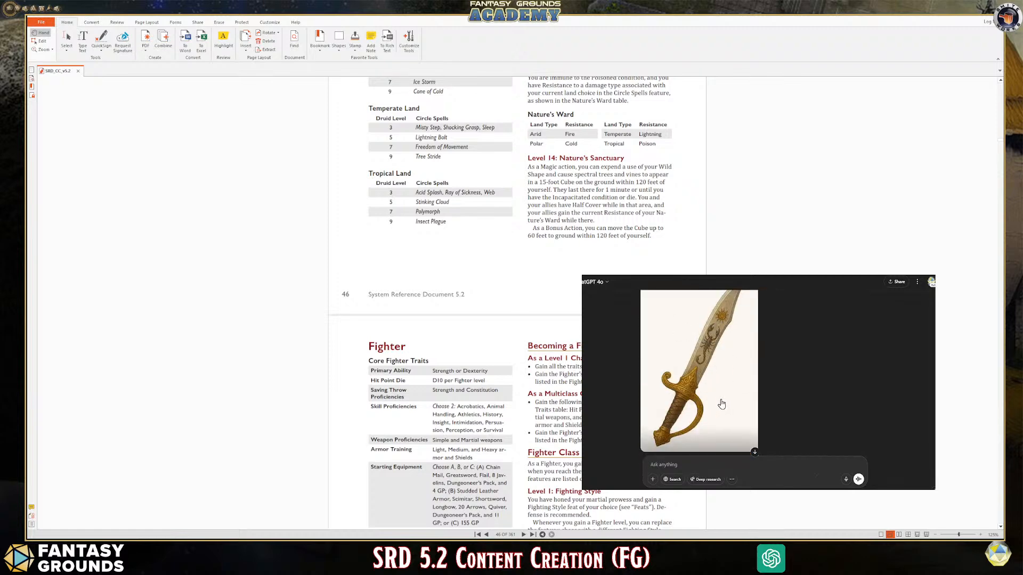
pyautogui.scroll(-5, 721, 404)
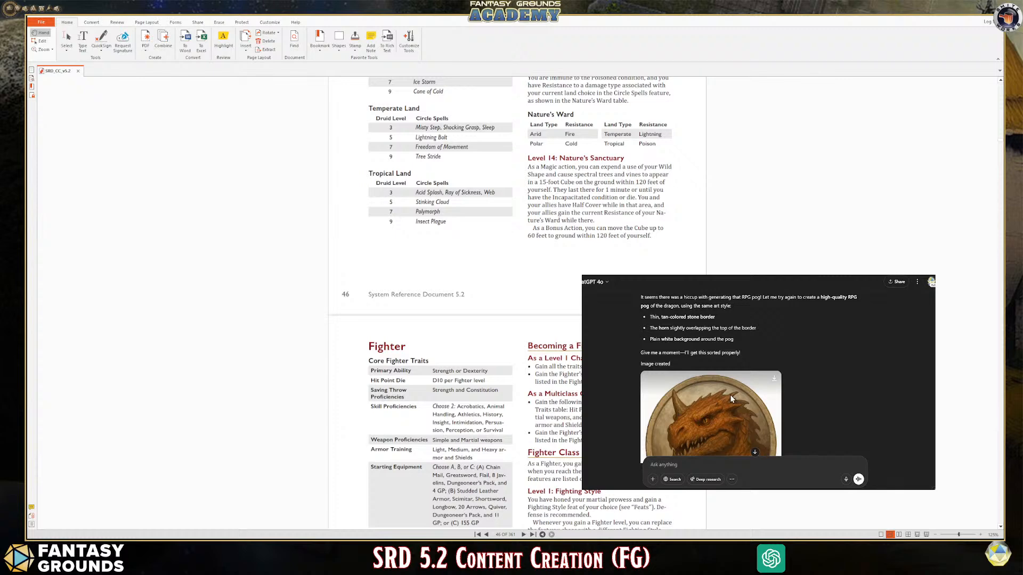
pyautogui.scroll(-10, 733, 391)
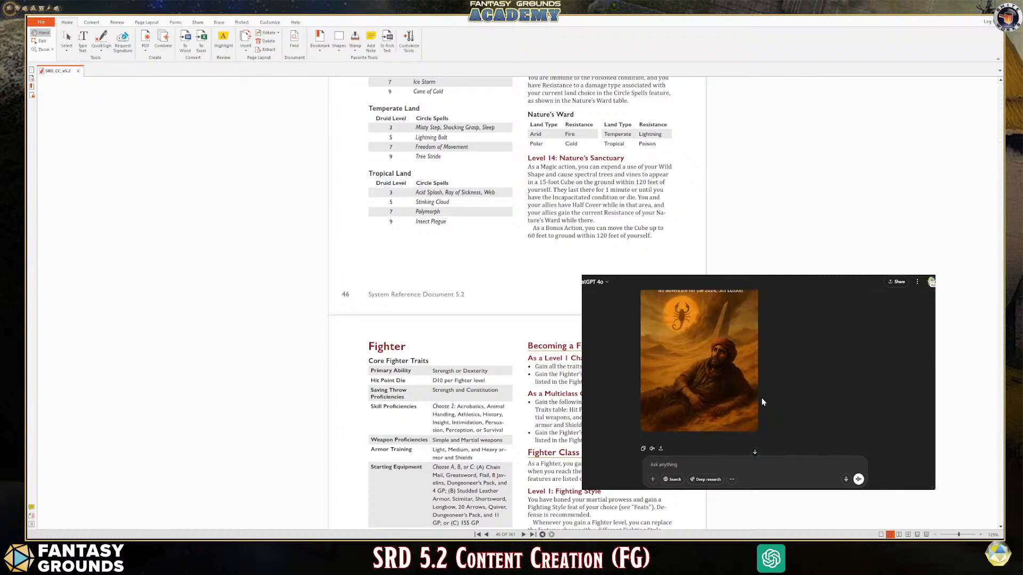
pyautogui.scroll(2, 761, 402)
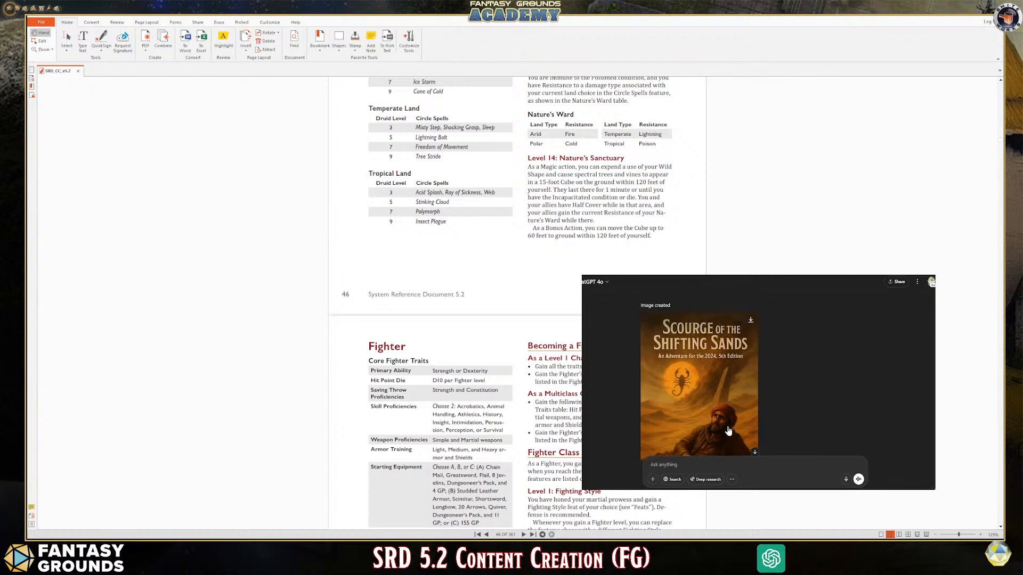
pyautogui.scroll(5, 730, 414)
pyautogui.scroll(-2, 733, 411)
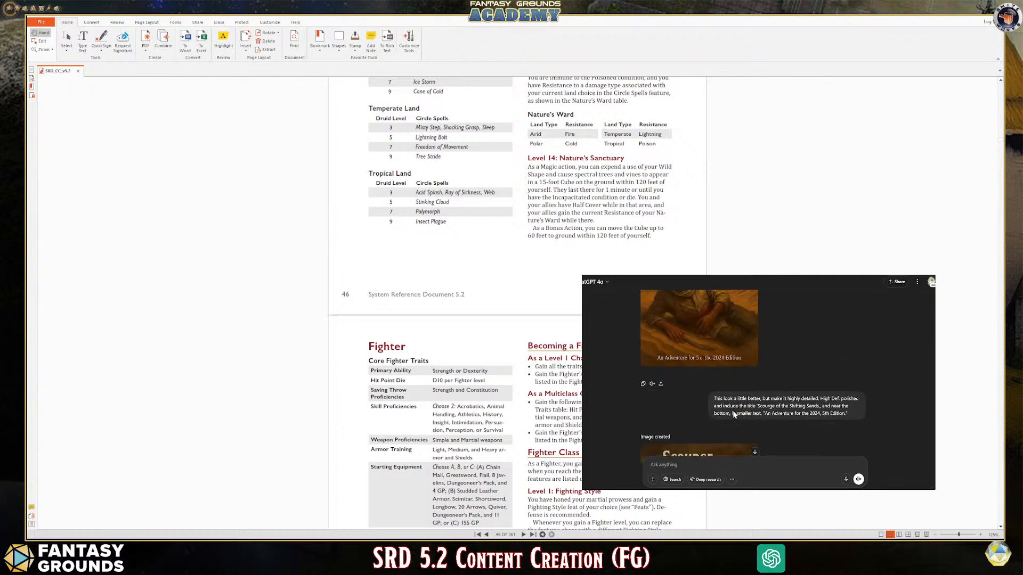
pyautogui.scroll(-15, 733, 410)
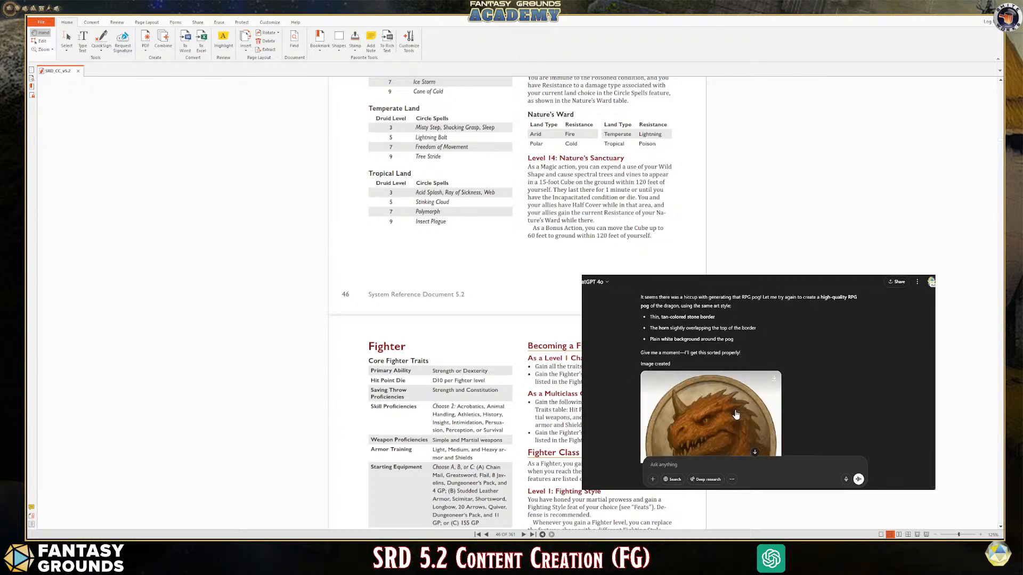
pyautogui.scroll(-5, 735, 414)
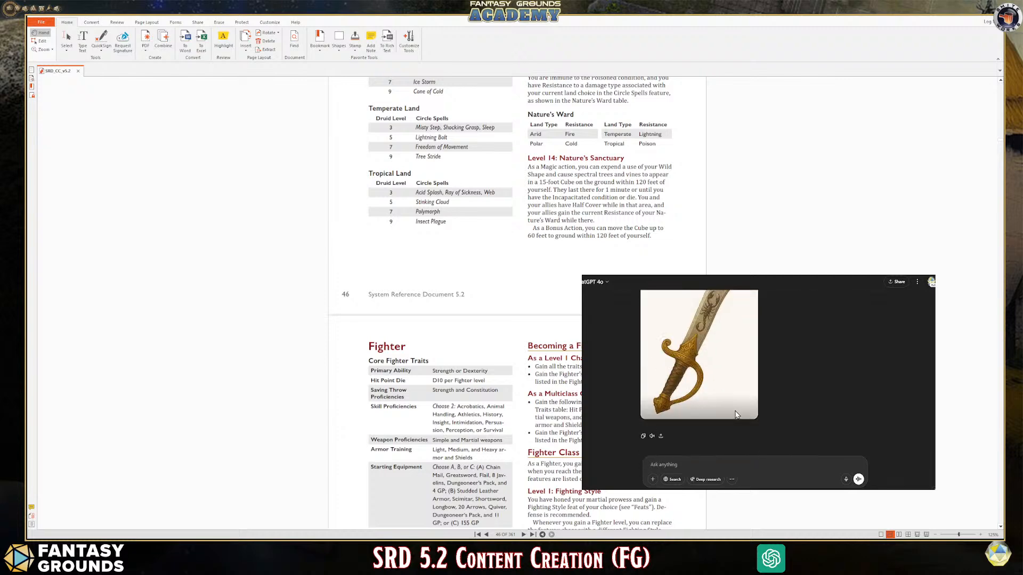
# Examine the young adult dragon's prompt and image against the earlier cover, dragon pog and scimitar for a consistent art style
pyautogui.scroll(3, 736, 414)
pyautogui.scroll(-3, 735, 412)
pyautogui.scroll(3, 734, 410)
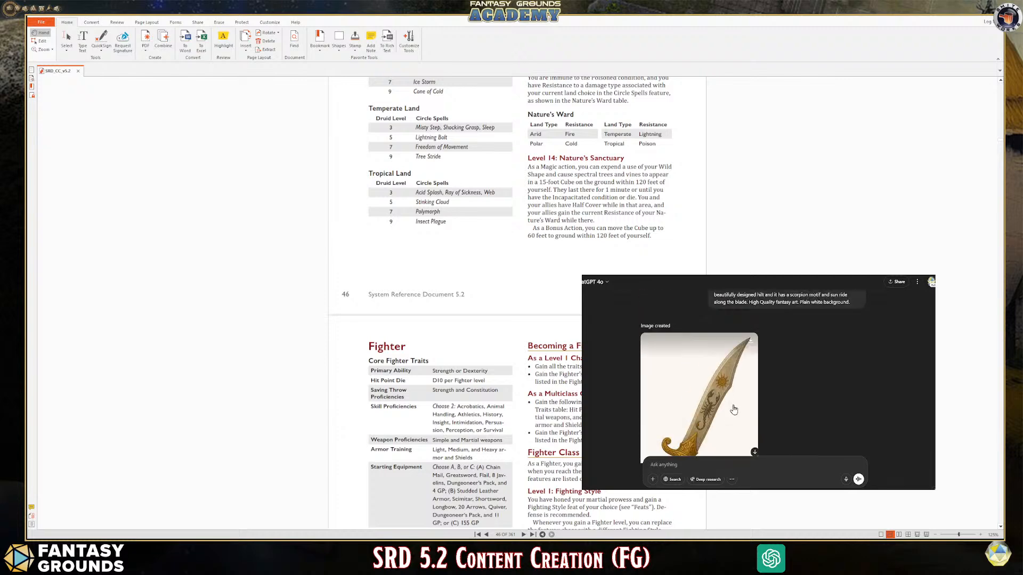
pyautogui.scroll(5, 733, 410)
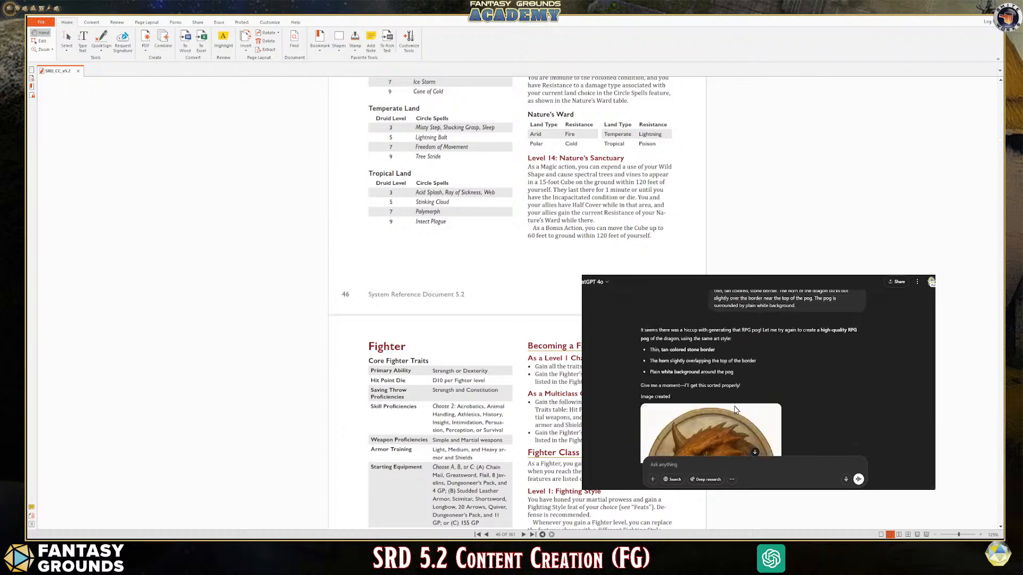
pyautogui.scroll(10, 734, 409)
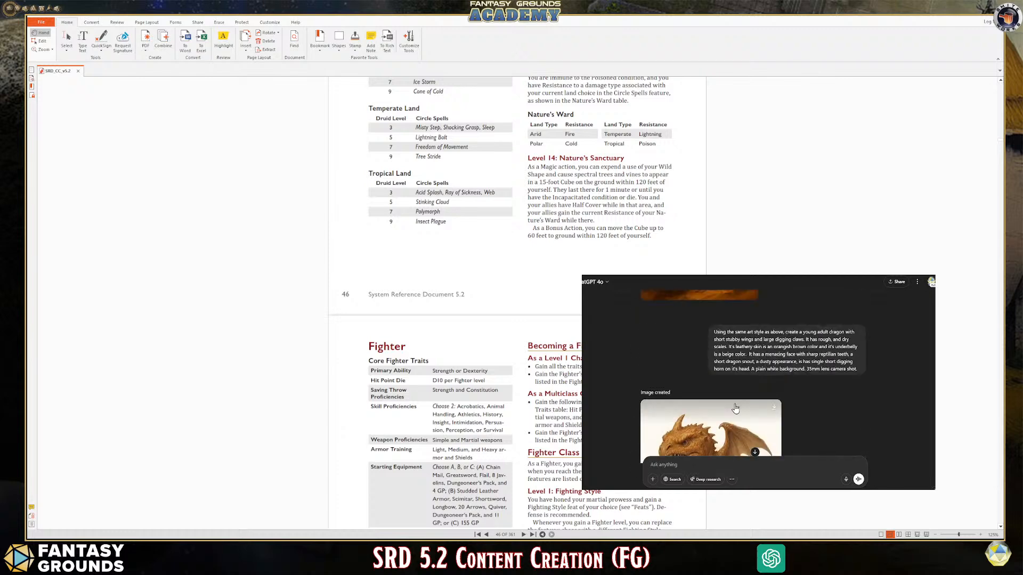
pyautogui.scroll(10, 734, 407)
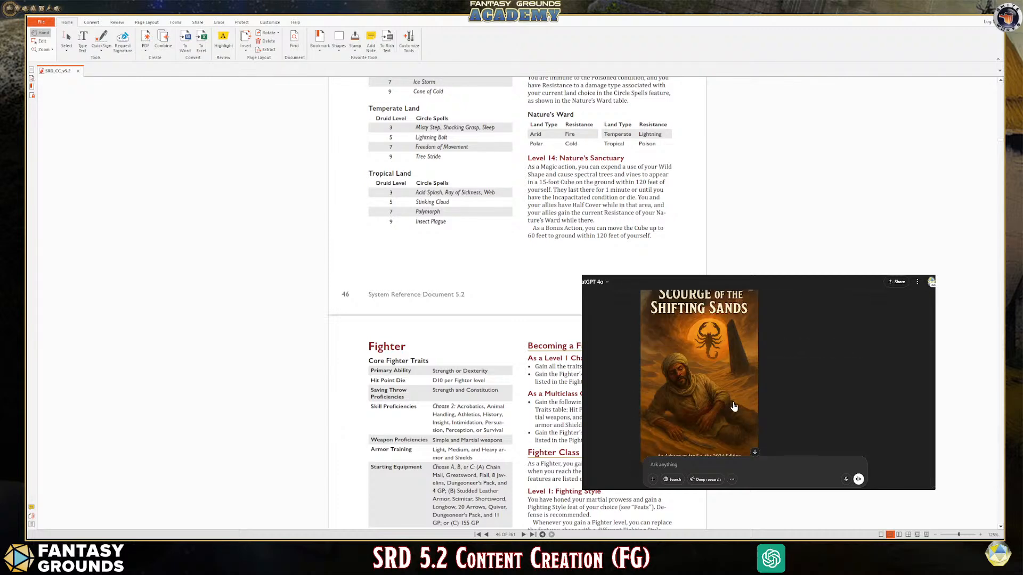
pyautogui.scroll(-5, 734, 406)
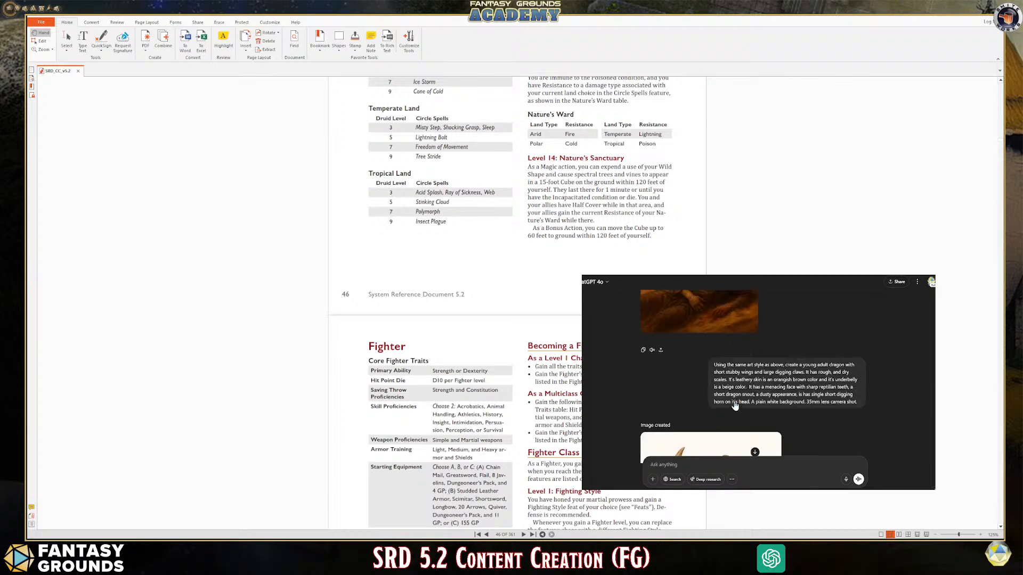
pyautogui.scroll(-10, 734, 406)
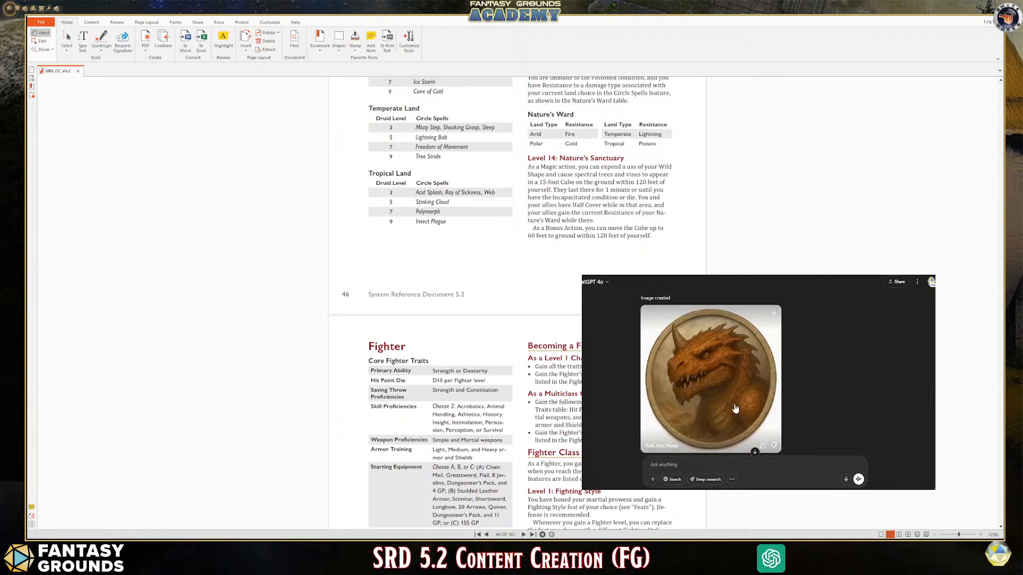
pyautogui.scroll(-10, 734, 406)
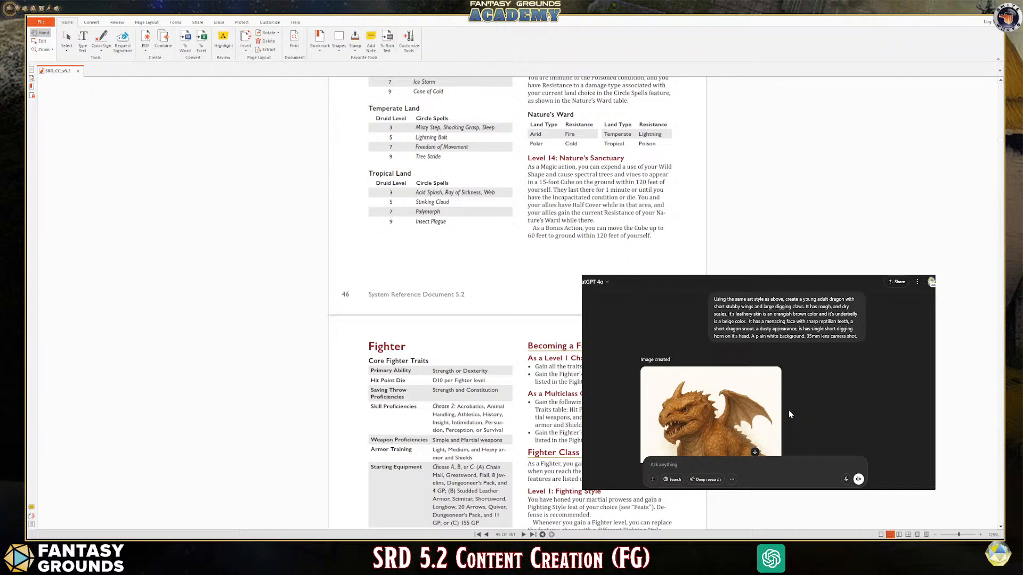
pyautogui.scroll(-10, 791, 385)
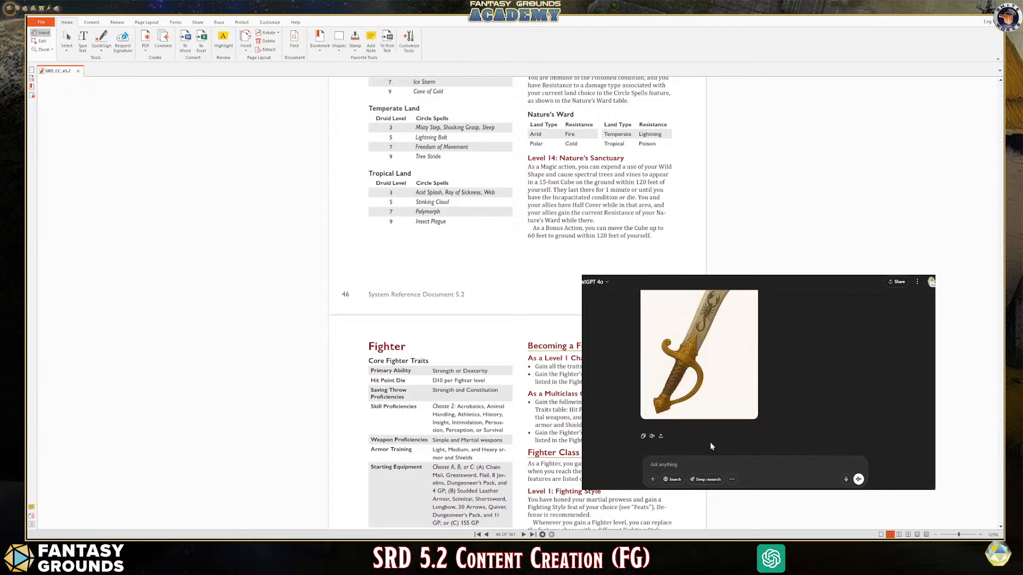
pyautogui.scroll(3, 727, 457)
pyautogui.scroll(-3, 727, 456)
# Draft the prompt "Create a top down, tactical battle map, with fallen rocks, debris, sand, and rough megalithic stone walls", correcting misspelled words
pyautogui.write('Create a top down, tactivcal battle map,')
pyautogui.rightClick(703, 465)
pyautogui.click(720, 365)
pyautogui.click(758, 466)
pyautogui.write('with fallen rocks, debris, sand, and rough magalthic stone walls')
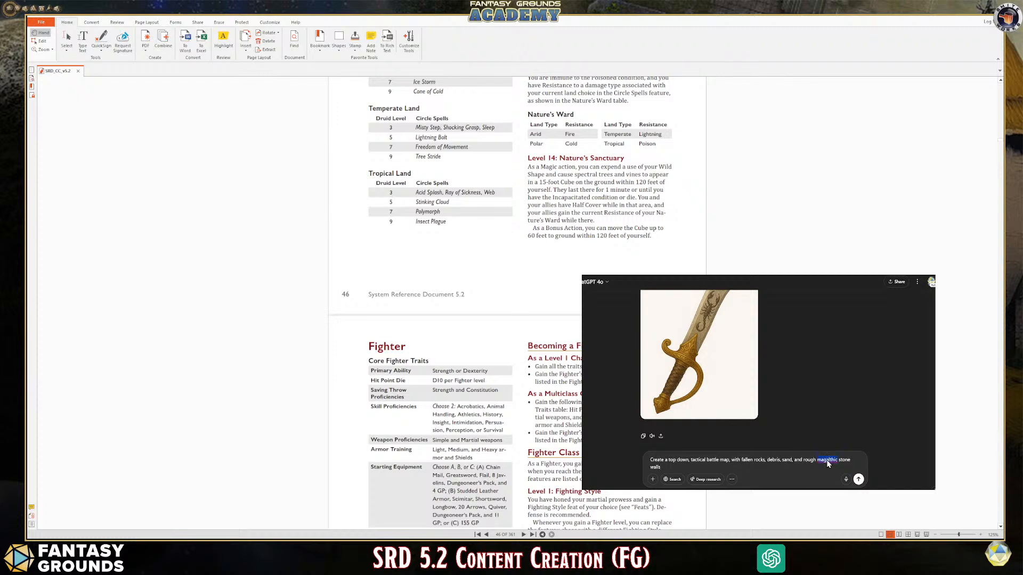
# Insert "of an underground, desert tomb," after "battle map" in the drafted prompt
pyautogui.click(731, 459)
pyautogui.press('BackSpace')
pyautogui.press('BackSpace')
pyautogui.write('of an underground, desert tomb,')
# Reword the prompt's debris to "a couple fallen rocks, pebble and skeleton debris", end it with a period, and submit it
pyautogui.click(809, 460)
pyautogui.write('a coup')
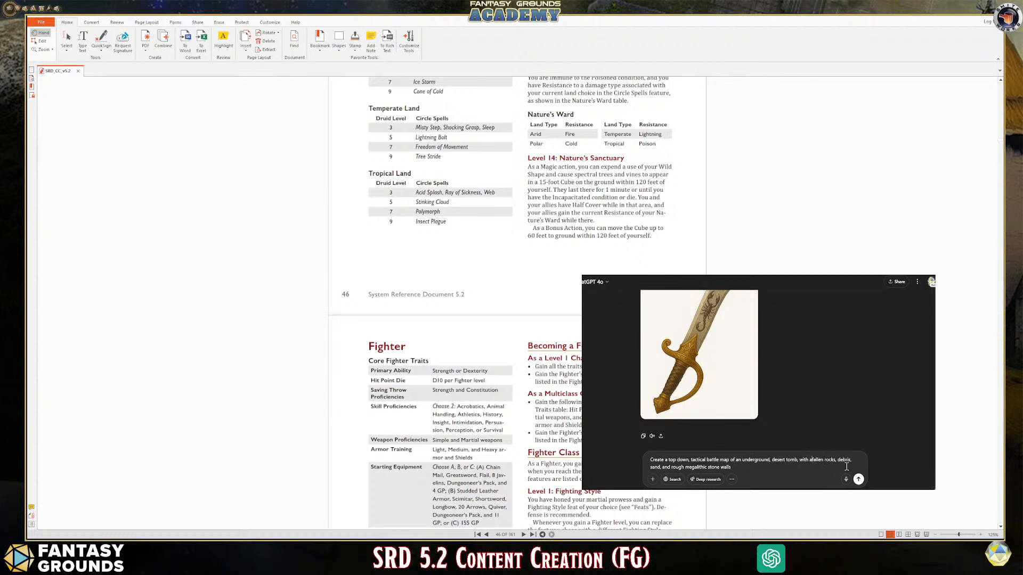
pyautogui.write('le fallen rocks, pebble and')
pyautogui.write('skelton')
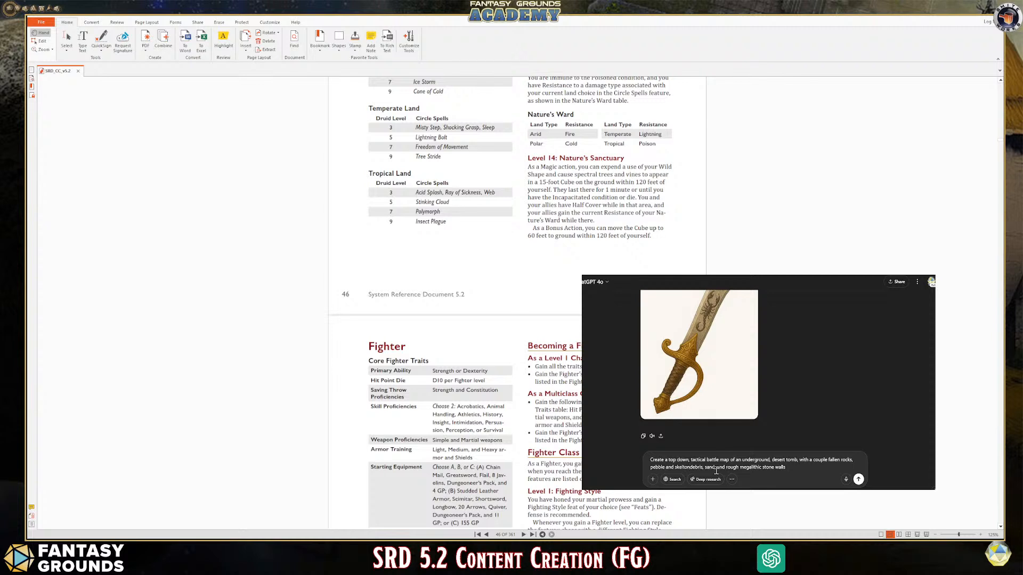
pyautogui.click(716, 468)
pyautogui.write(',')
pyautogui.click(683, 467)
pyautogui.write('e')
pyautogui.click(806, 468)
pyautogui.click(858, 479)
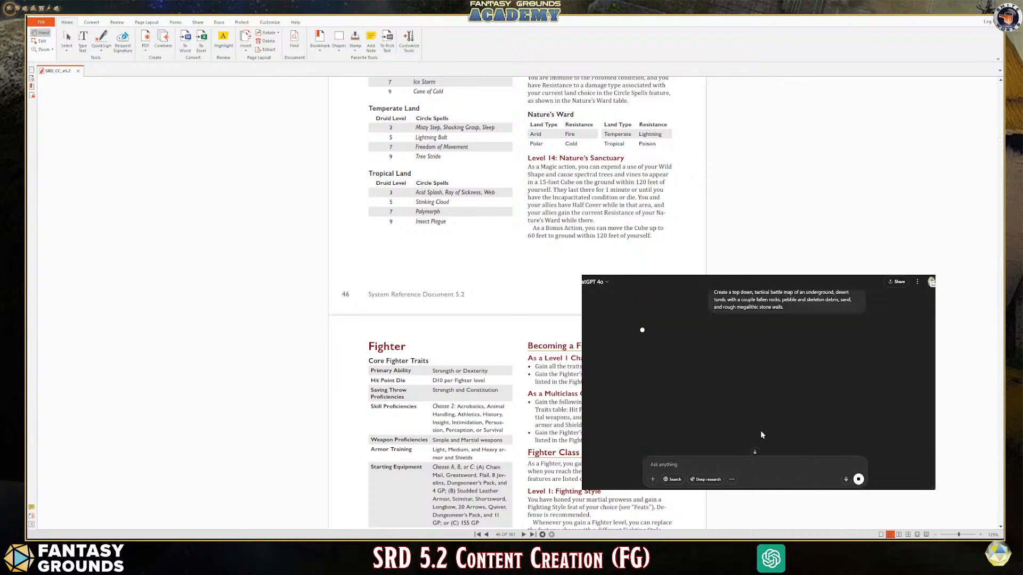
pyautogui.scroll(2, 762, 427)
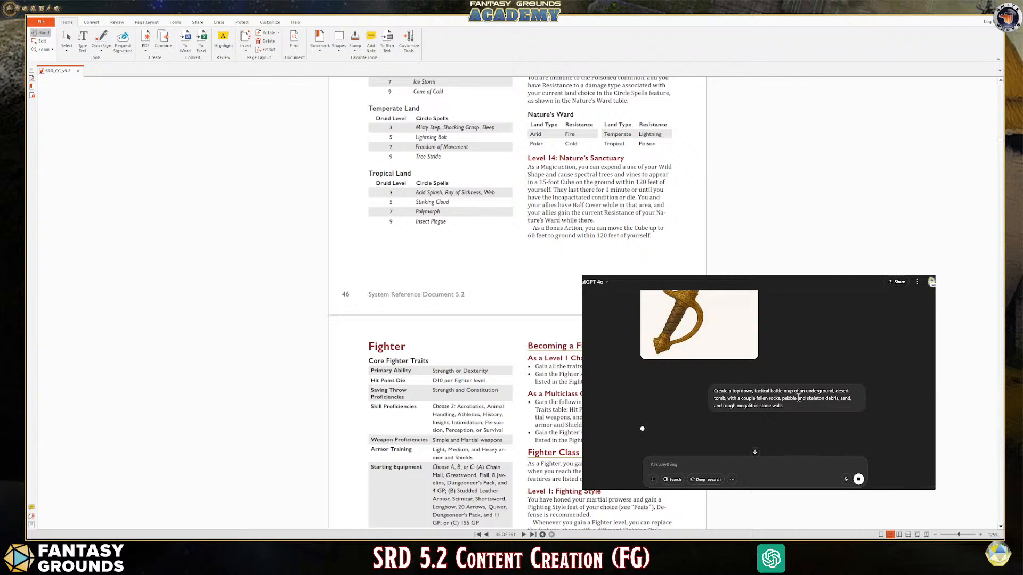
pyautogui.scroll(-3, 805, 412)
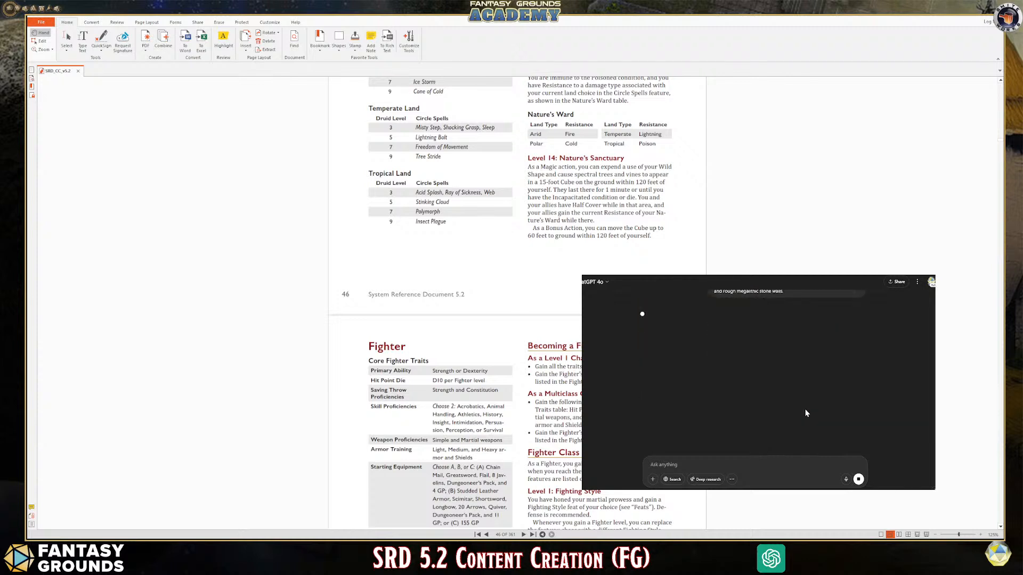
pyautogui.scroll(2, 805, 413)
pyautogui.scroll(-2, 805, 413)
pyautogui.scroll(2, 804, 408)
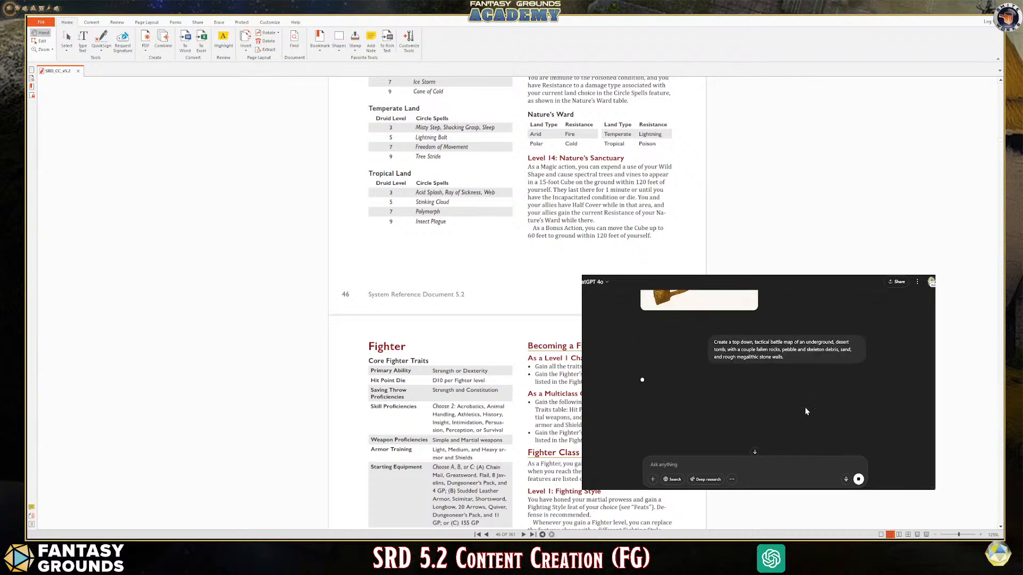
pyautogui.scroll(-1, 804, 404)
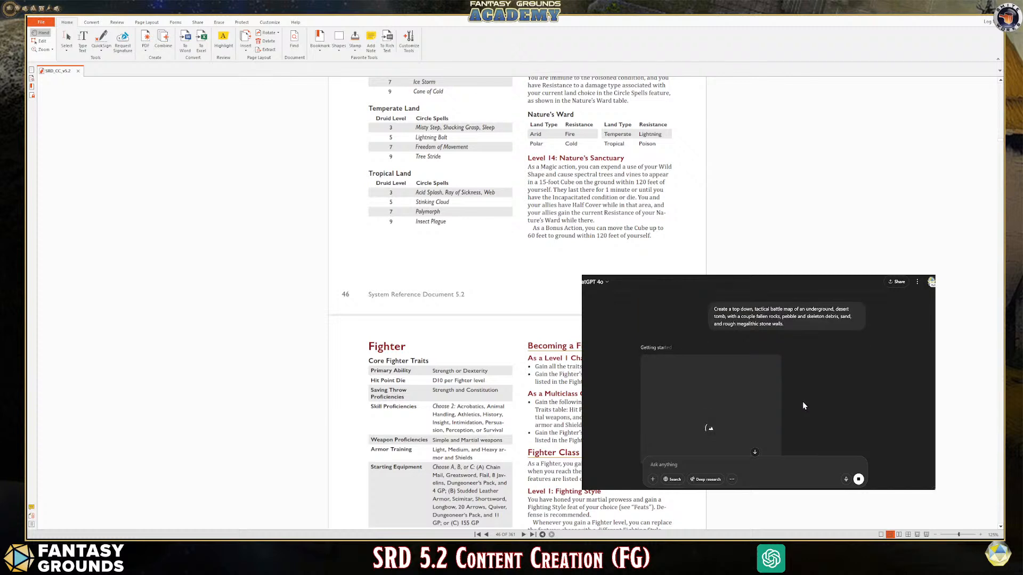
pyautogui.scroll(-1, 802, 402)
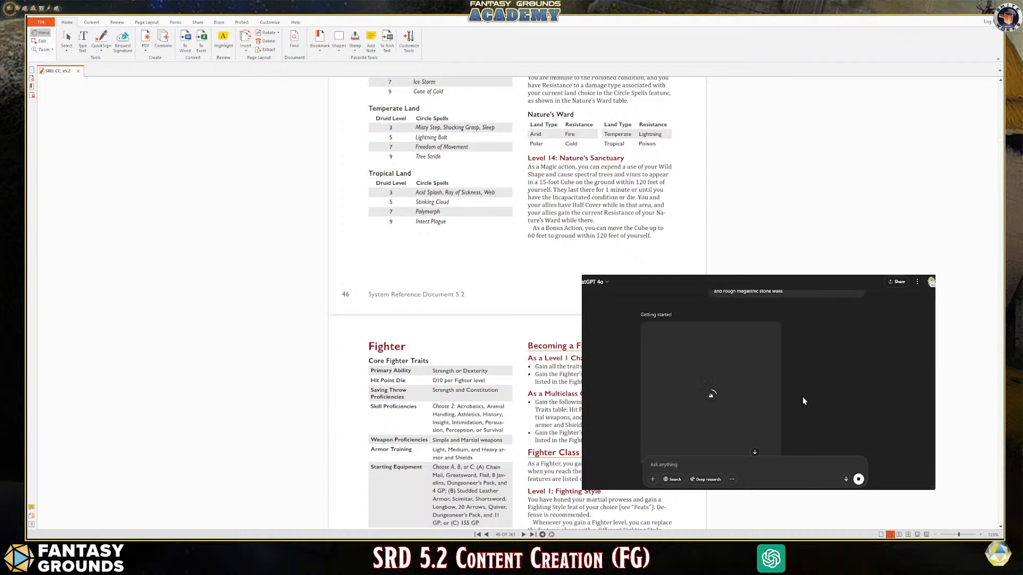
pyautogui.scroll(2, 816, 359)
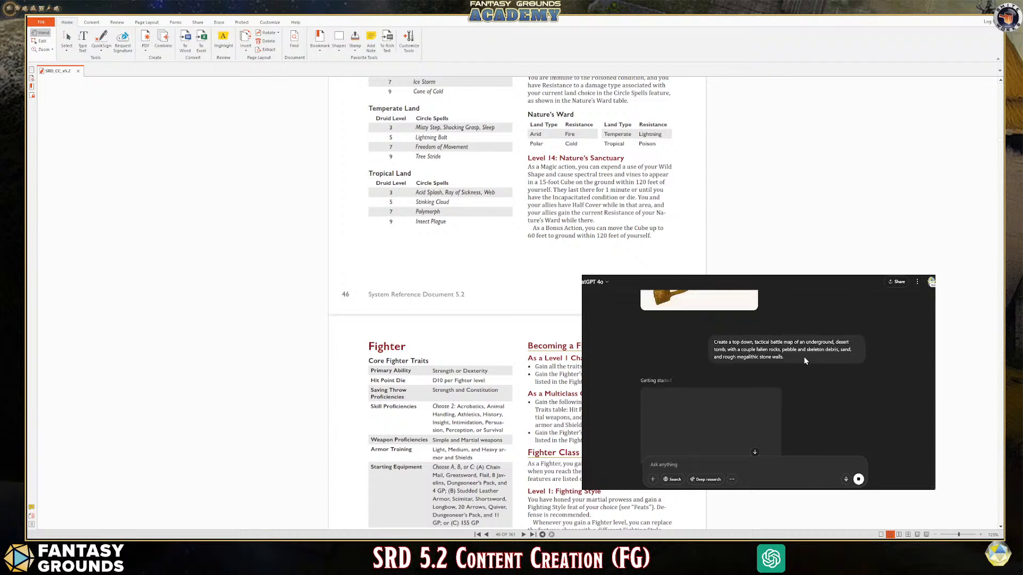
# Highlight the submitted battle map prompt from end to beginning to re-read its full wording
pyautogui.moveTo(802, 358); pyautogui.dragTo(714, 342)
pyautogui.click(843, 390)
pyautogui.scroll(-2, 842, 379)
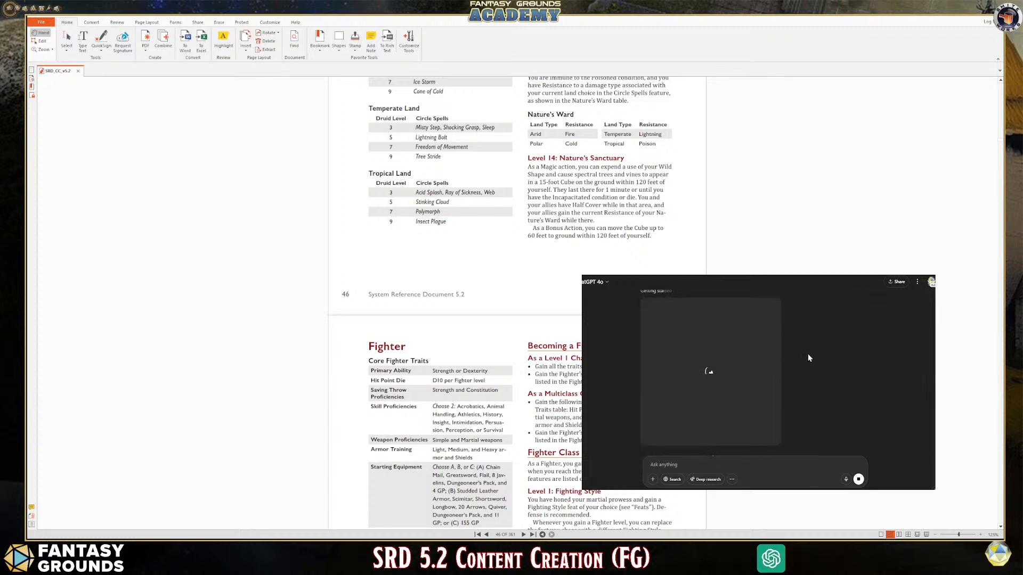
pyautogui.scroll(3, 789, 398)
pyautogui.scroll(-1, 799, 410)
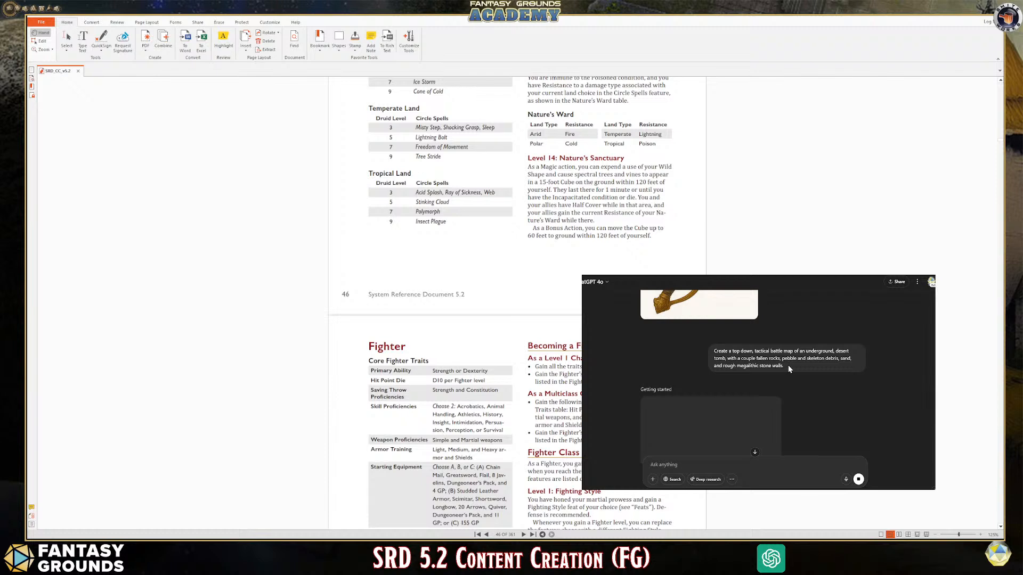
pyautogui.moveTo(788, 366); pyautogui.dragTo(715, 350)
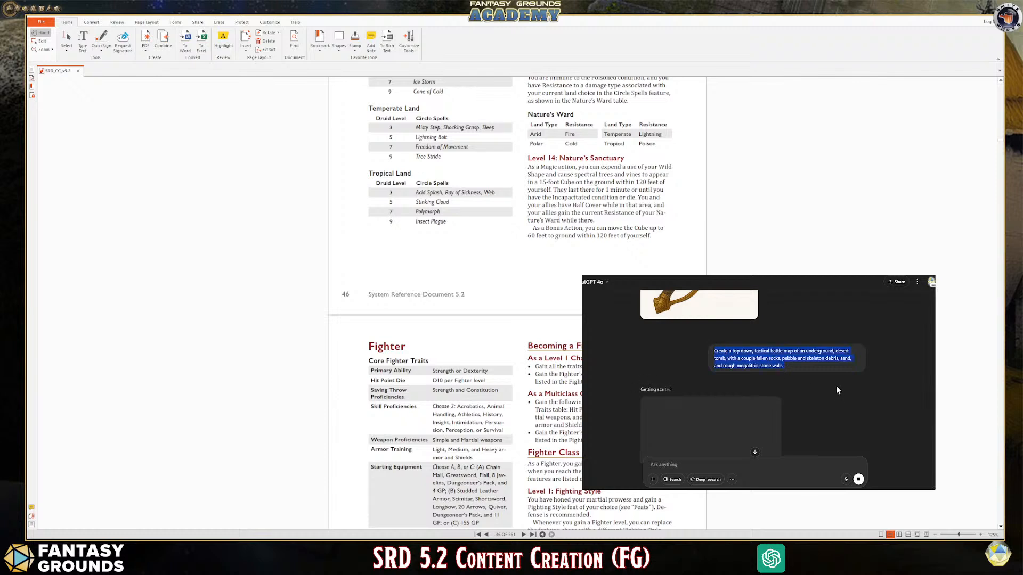
pyautogui.scroll(-1, 836, 393)
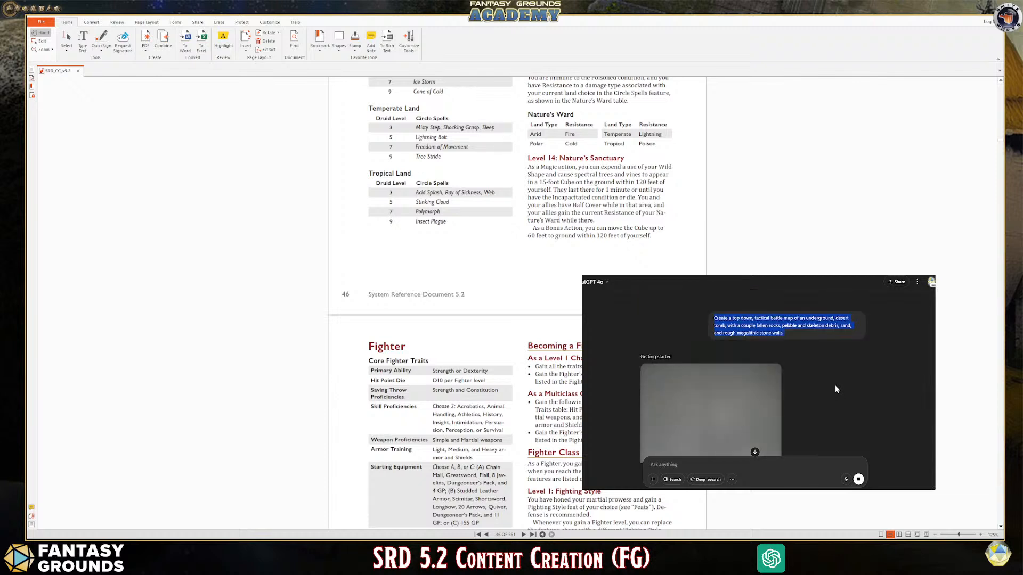
pyautogui.scroll(1, 836, 388)
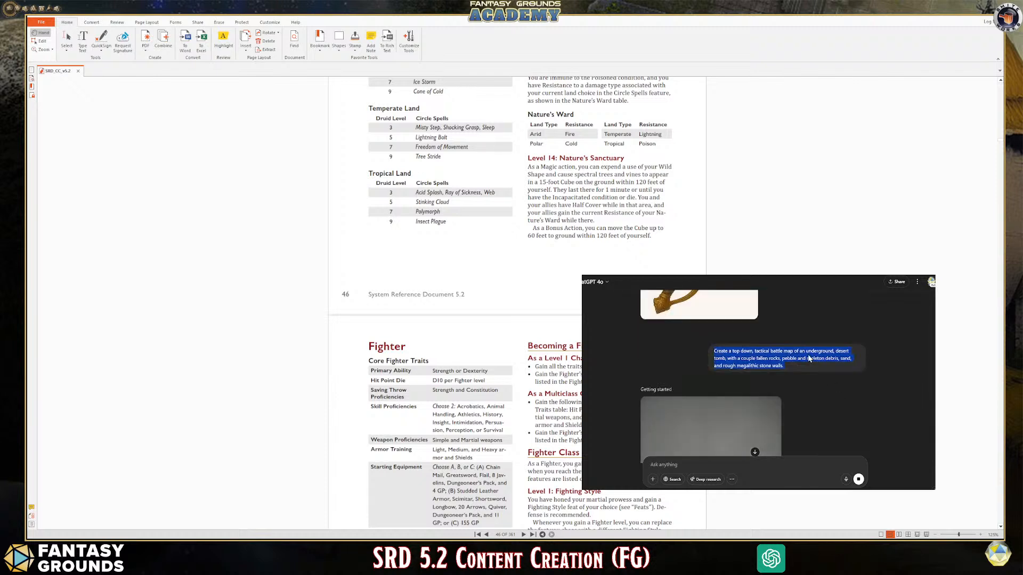
pyautogui.click(810, 384)
# Check the tomb battle map image as it renders against the prompt's rocks, debris, sand and stone walls
pyautogui.scroll(-2, 809, 379)
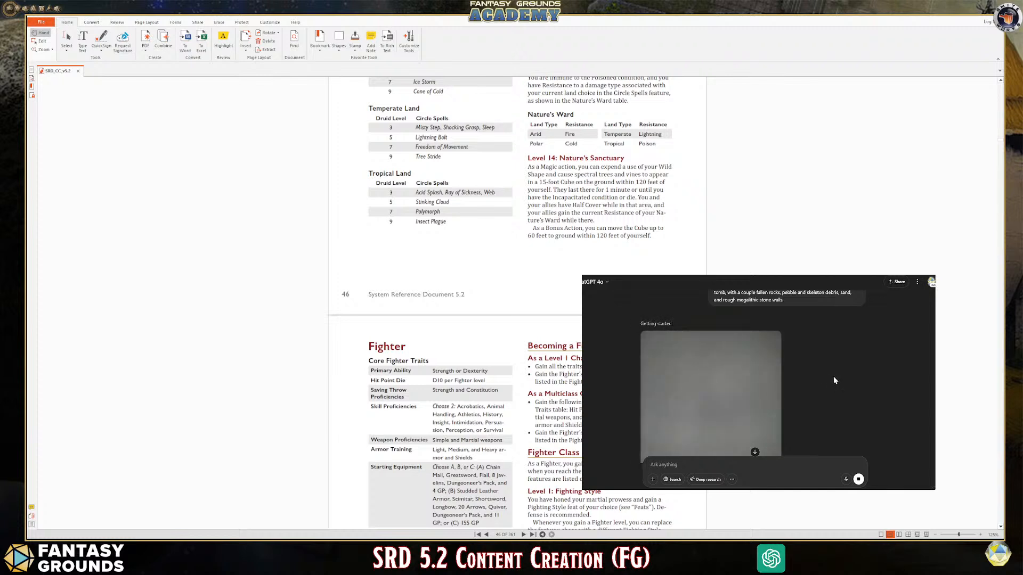
pyautogui.scroll(-1, 833, 376)
pyautogui.scroll(2, 835, 378)
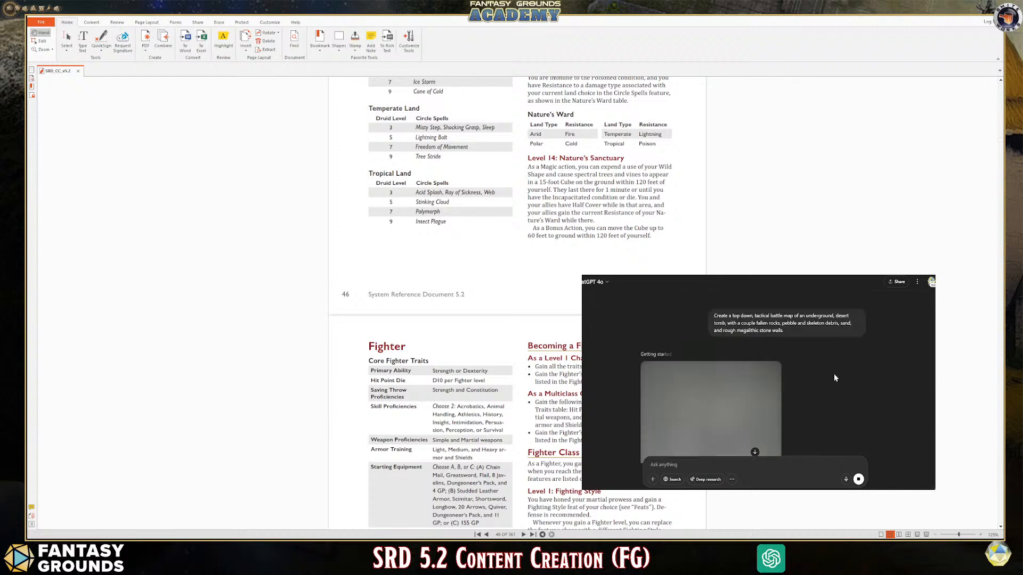
pyautogui.scroll(1, 792, 389)
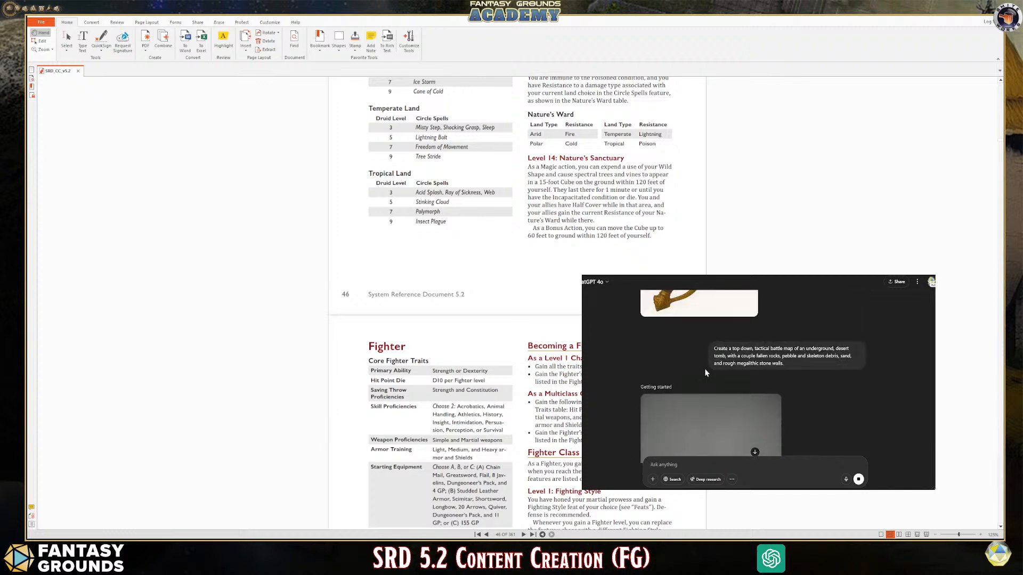
pyautogui.scroll(-1, 762, 357)
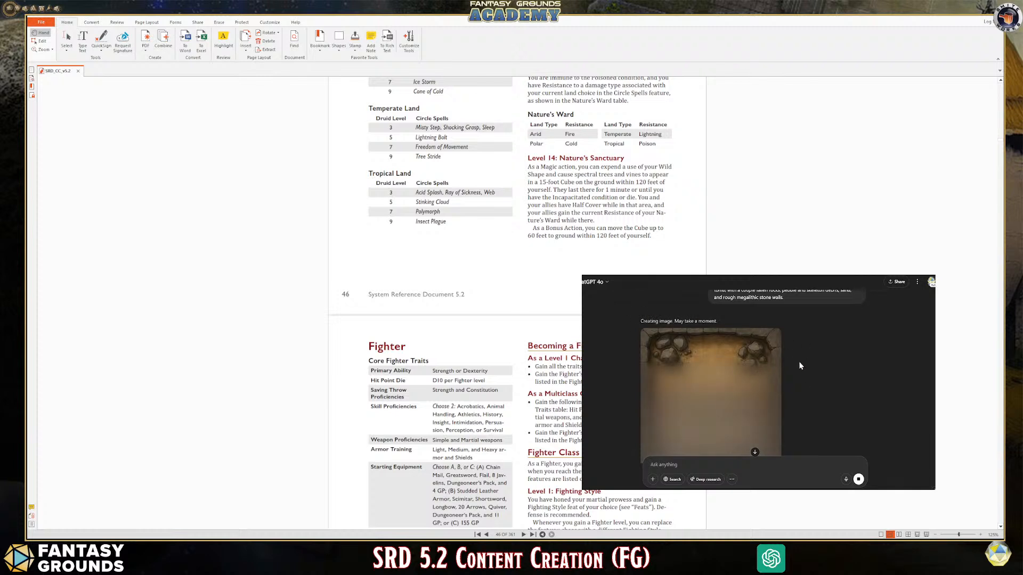
pyautogui.scroll(2, 798, 362)
pyautogui.scroll(-1, 741, 386)
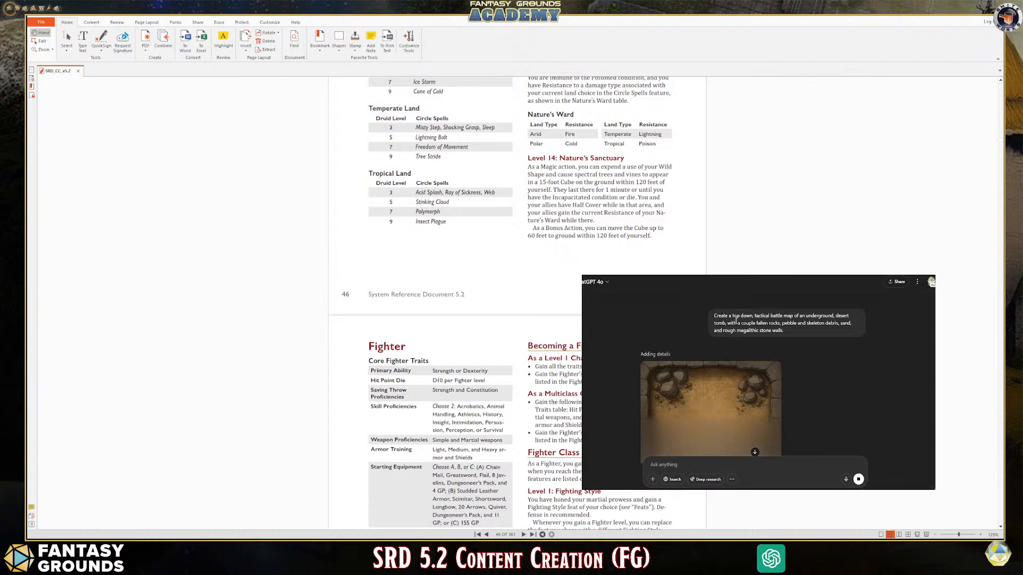
# Examine the finished tomb battle map's layout, grid, rocks and skeleton debris from the prompt down to the image's lower edge
pyautogui.scroll(-1, 731, 392)
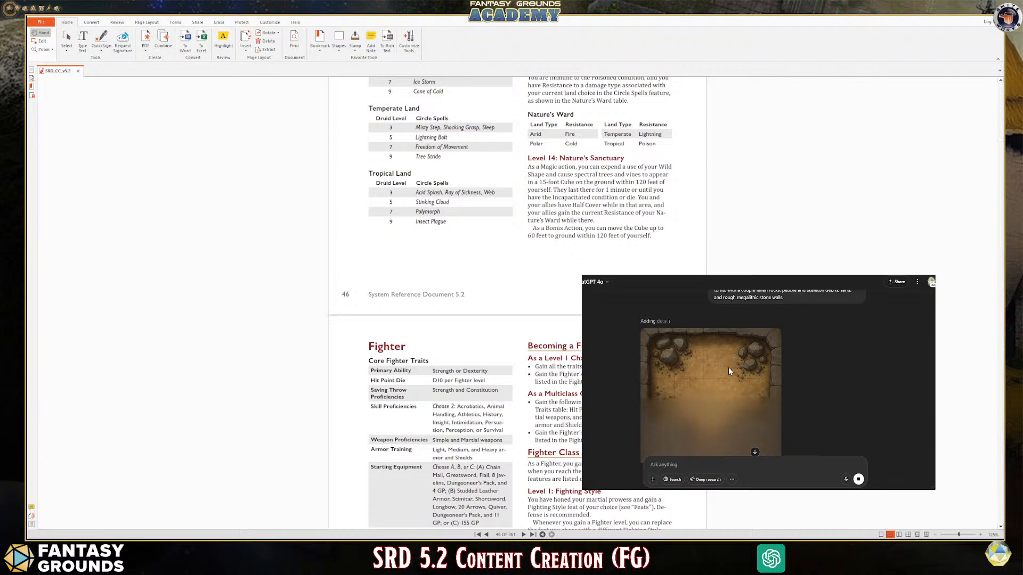
pyautogui.scroll(-1, 725, 367)
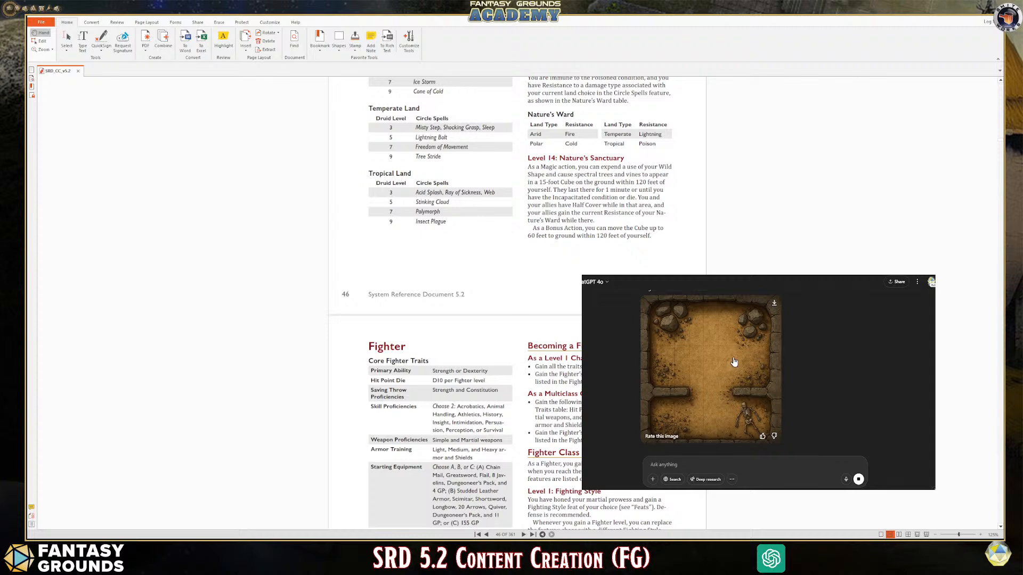
pyautogui.scroll(-2, 728, 396)
pyautogui.scroll(2, 726, 385)
pyautogui.scroll(-2, 725, 383)
pyautogui.scroll(1, 726, 383)
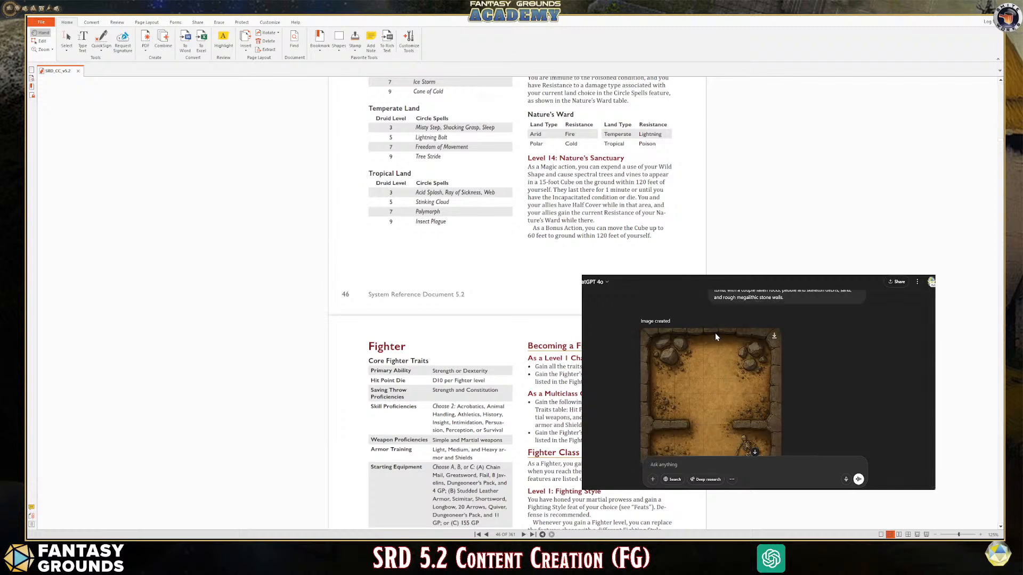
pyautogui.scroll(-1, 743, 394)
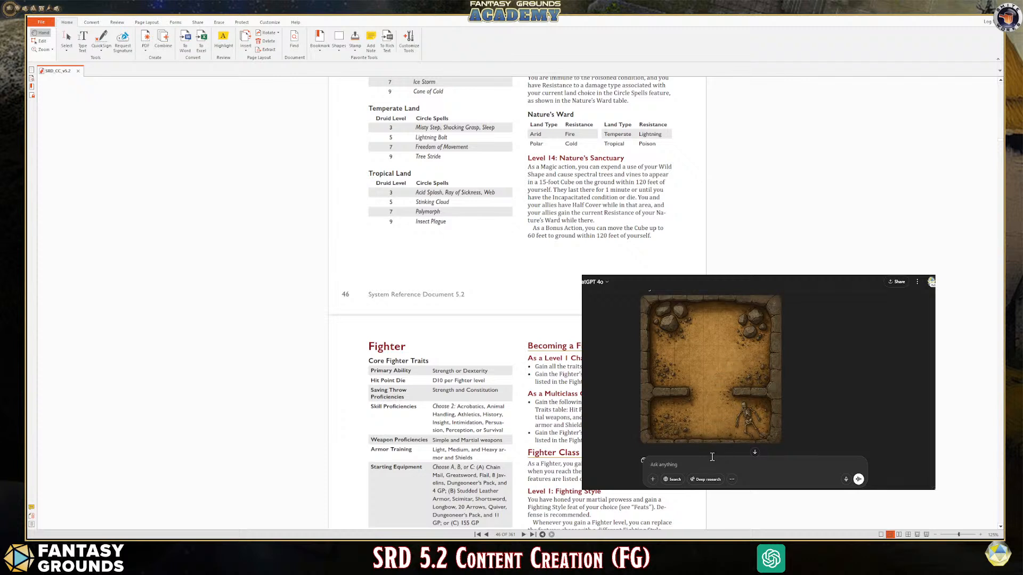
pyautogui.scroll(-1, 710, 456)
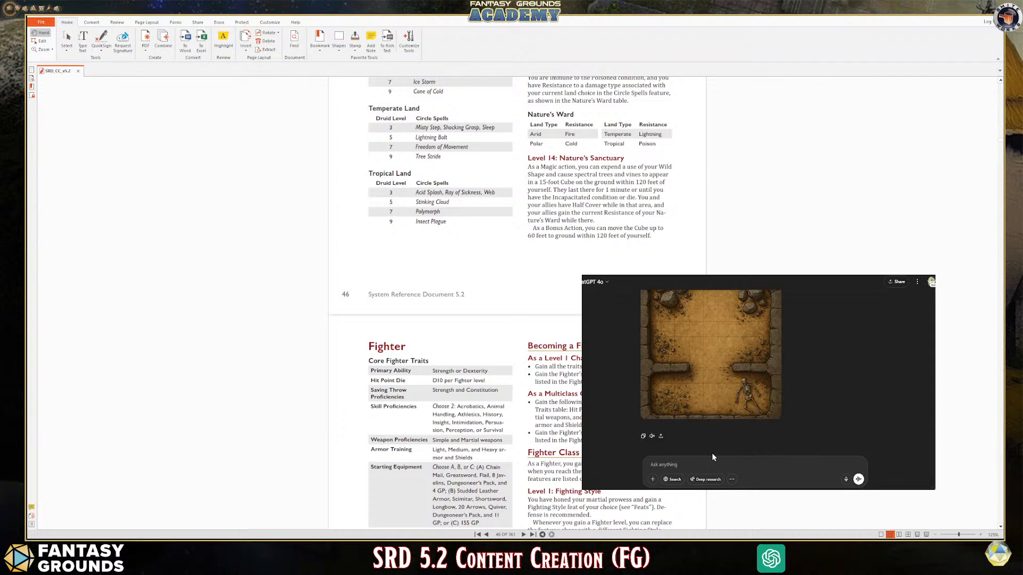
# Submit the prompt "Recreate the map above to be a little more open, and no grid, and higher quality." and follow the new image's generation
pyautogui.write('Recreatre')
pyautogui.press('BackSpace')
pyautogui.write('e the')
pyautogui.write('map above to be a little more open, and no grid, and higher quality.')
pyautogui.press('Return')
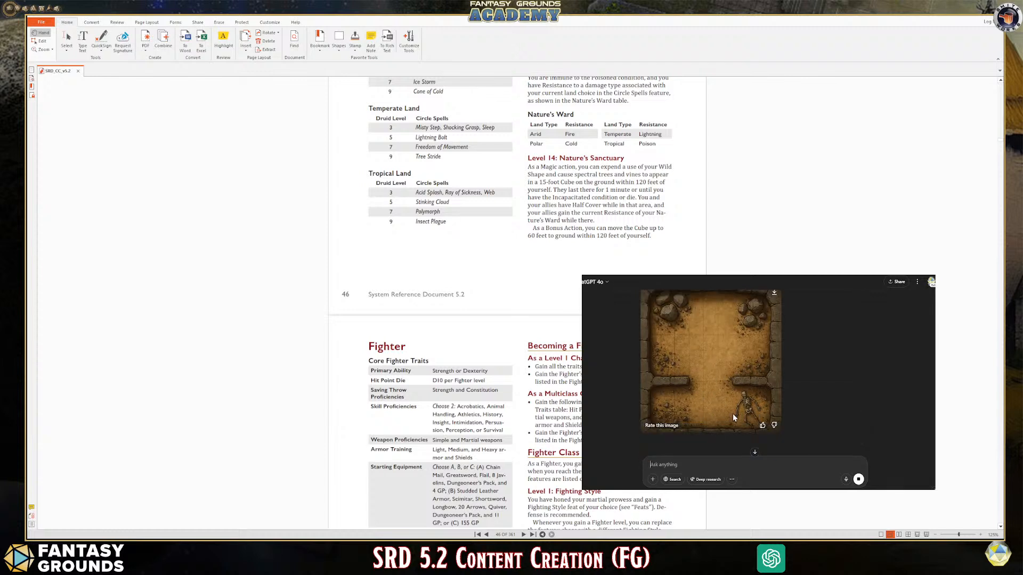
pyautogui.scroll(-1, 755, 409)
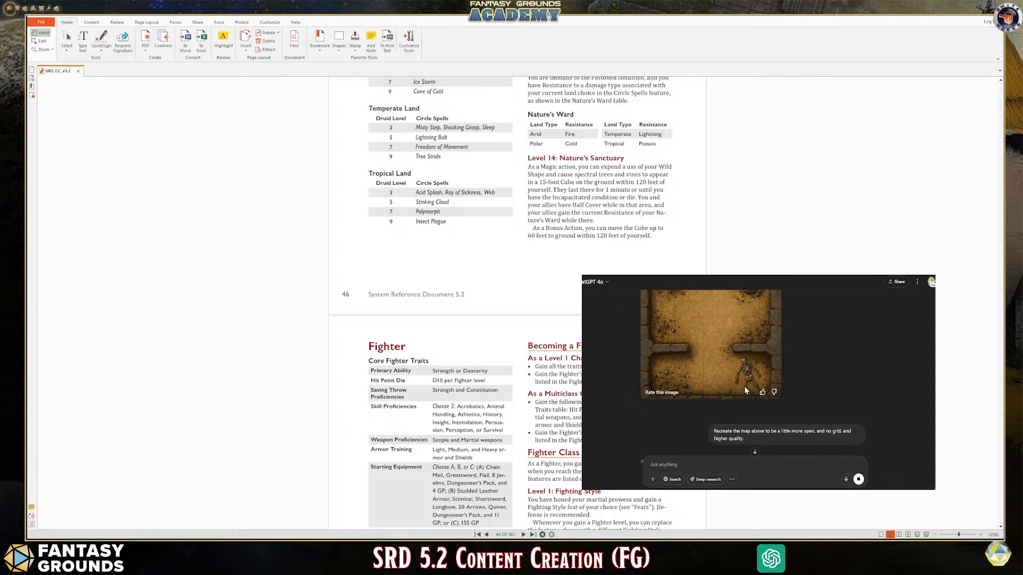
pyautogui.scroll(-5, 714, 382)
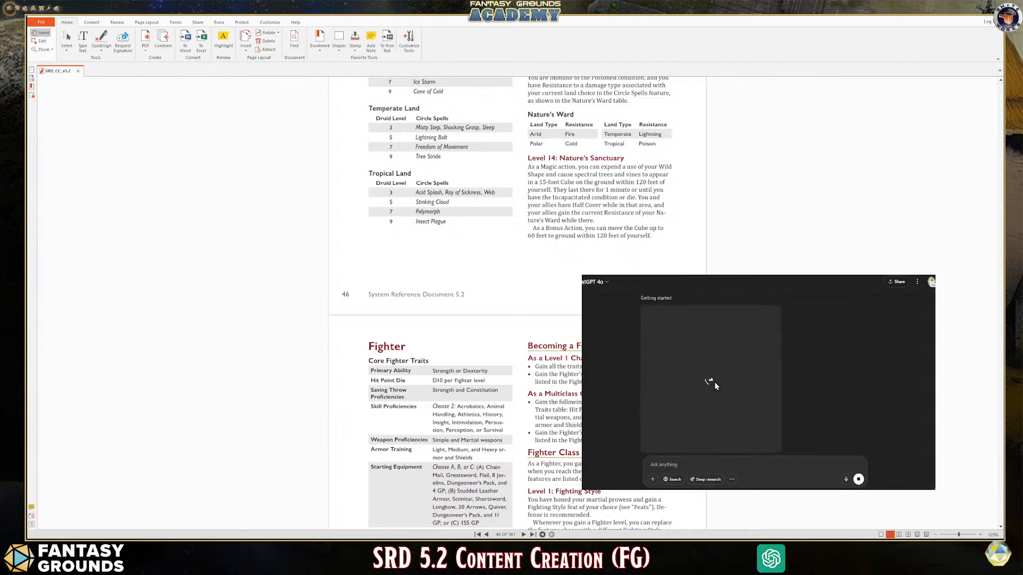
pyautogui.scroll(3, 714, 381)
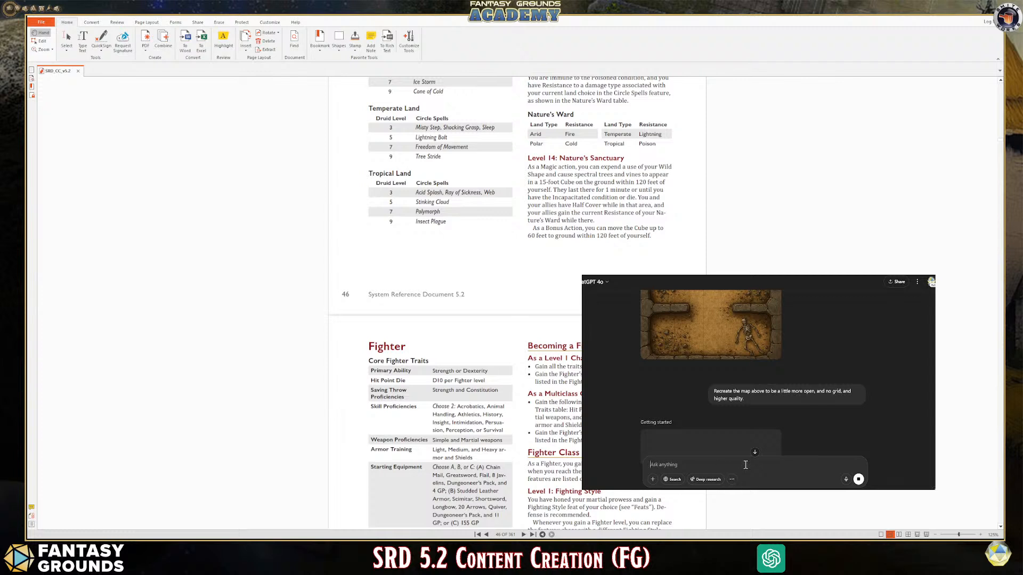
pyautogui.scroll(-2, 823, 430)
pyautogui.scroll(-2, 822, 433)
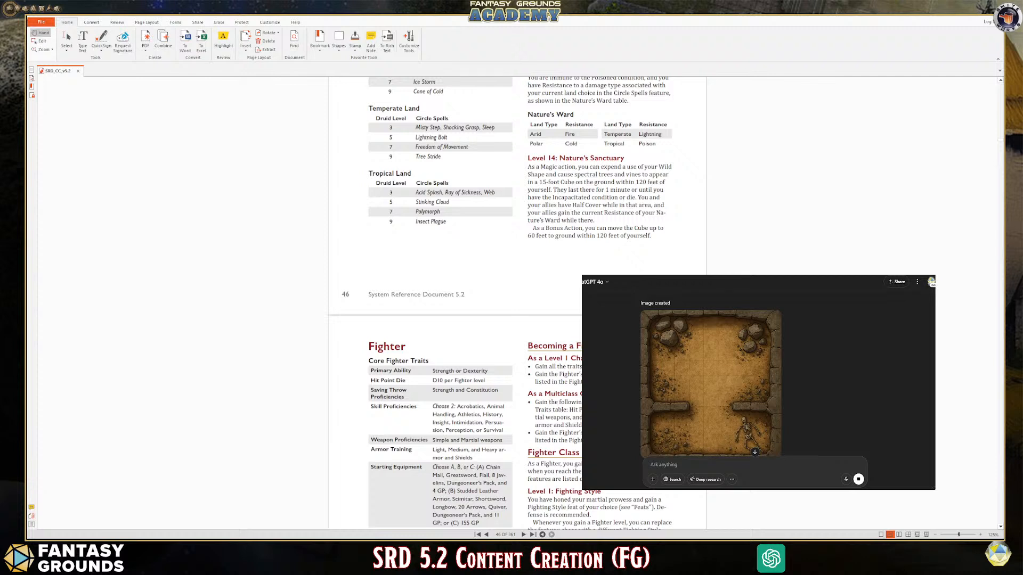
# Switch to Fantasy Grounds and create a new image record in the campaign's images list
pyautogui.click(57, 22)
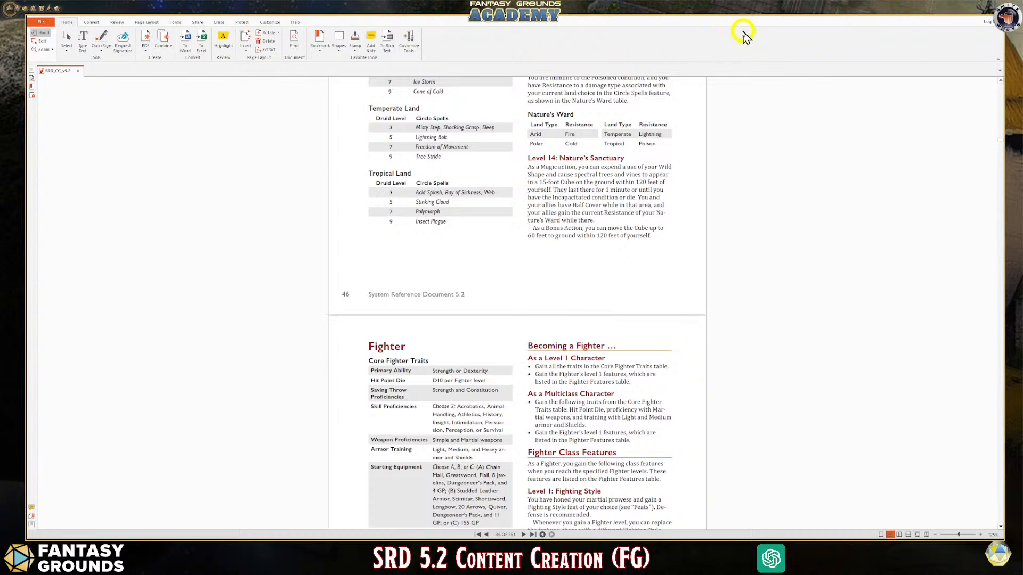
pyautogui.click(964, 18)
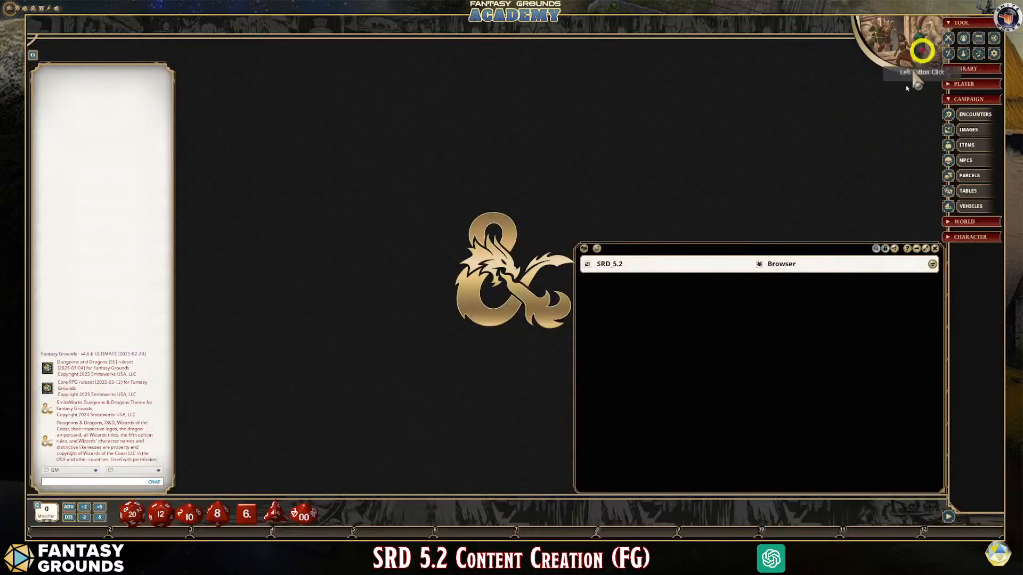
pyautogui.click(968, 130)
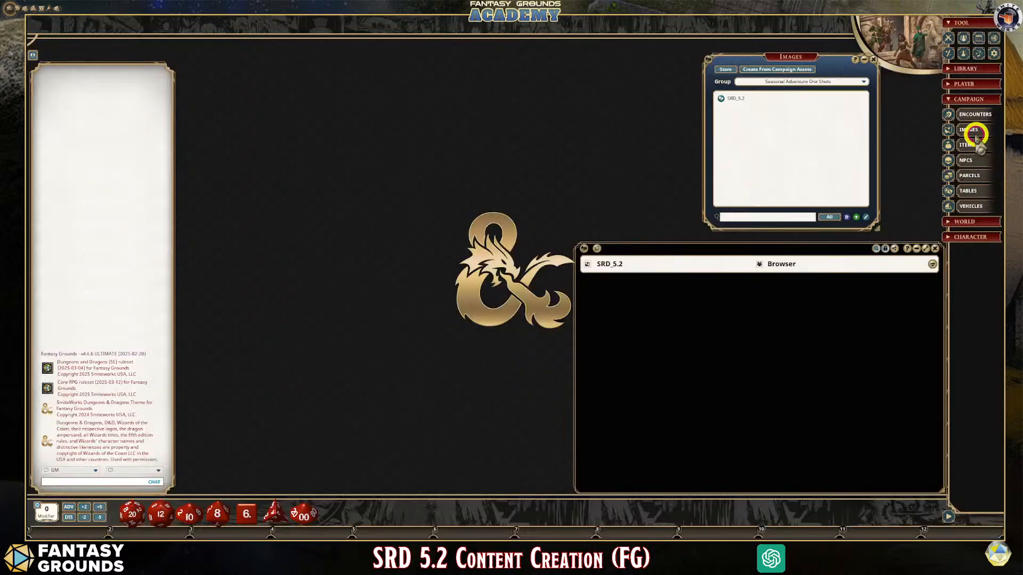
pyautogui.click(858, 218)
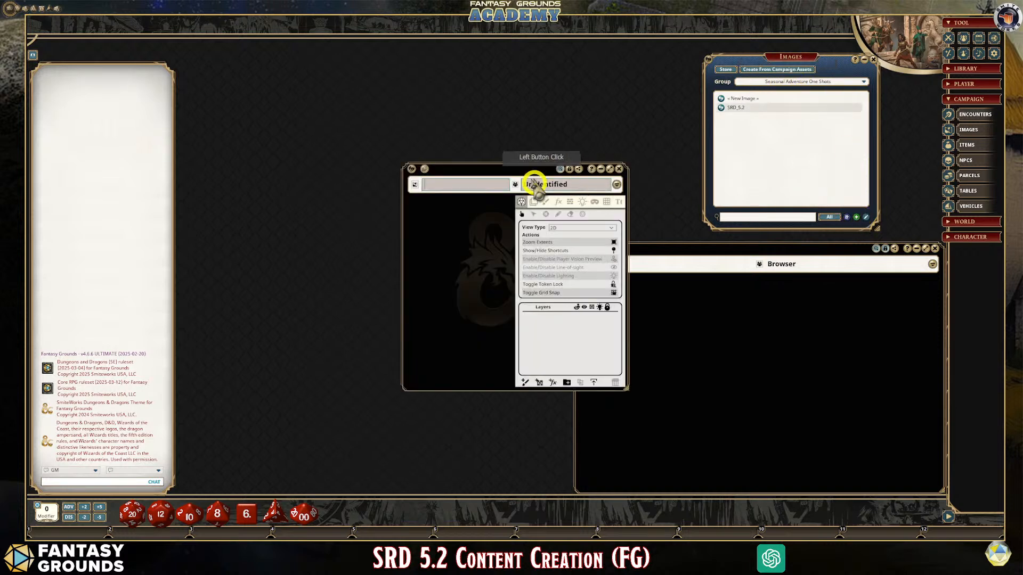
# Name the new image record Map_Desert_Tomb_01 and set its unidentified name to "Rocky Tomb"
pyautogui.click(461, 184)
pyautogui.write('Map')
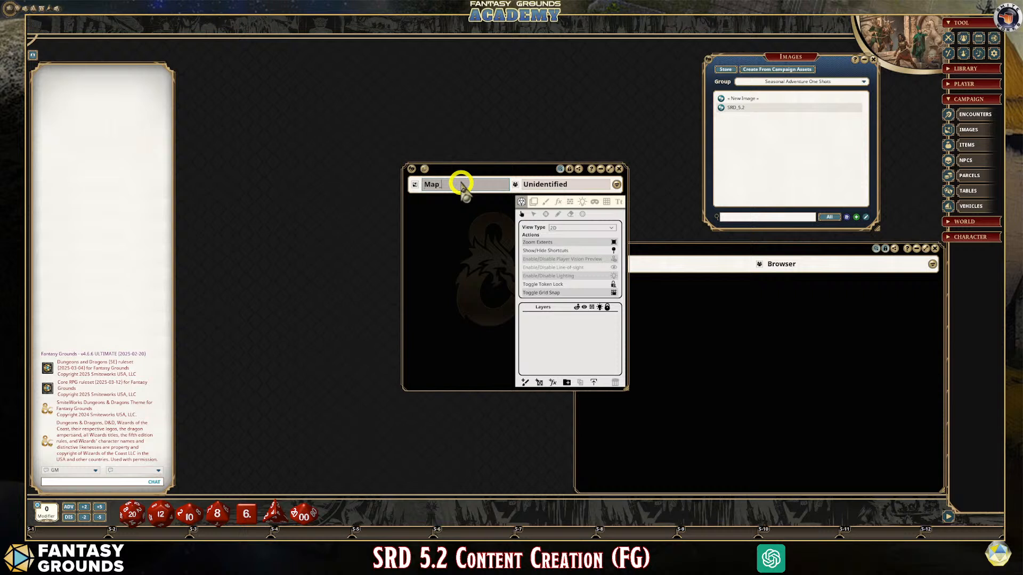
pyautogui.press('shift')
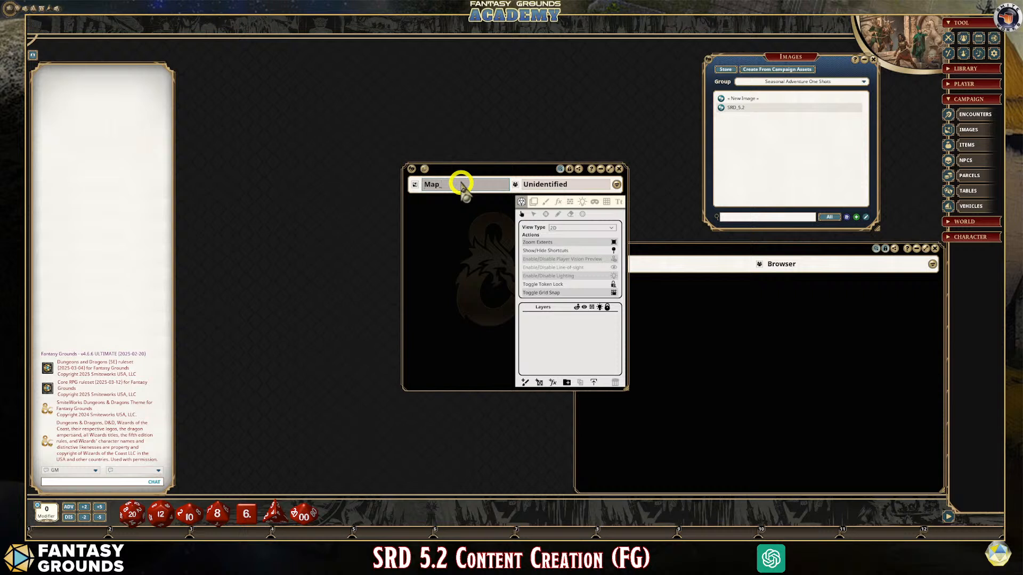
pyautogui.press('shift')
pyautogui.write('_Desert_Tomb')
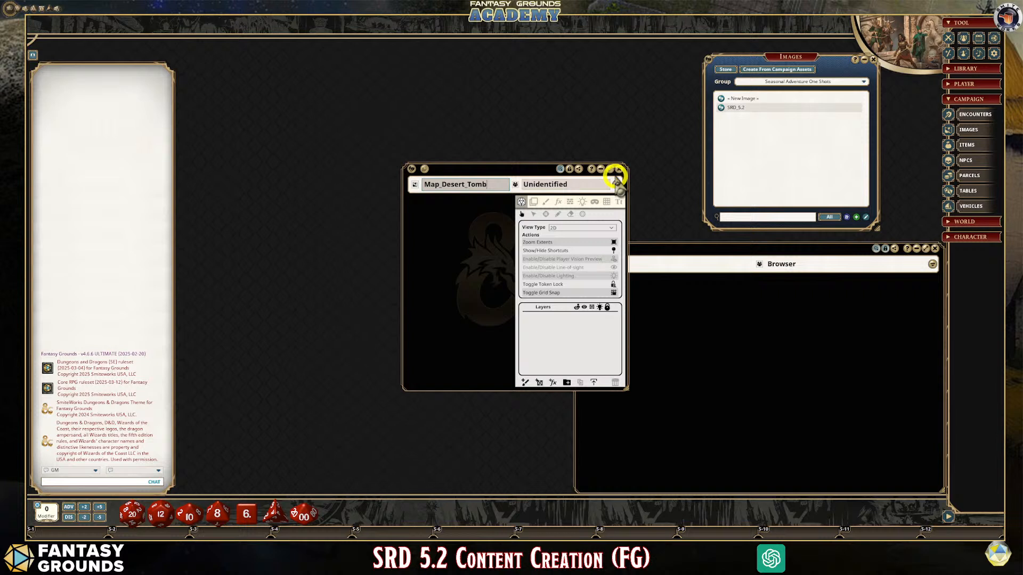
pyautogui.write('_01')
pyautogui.click(568, 184)
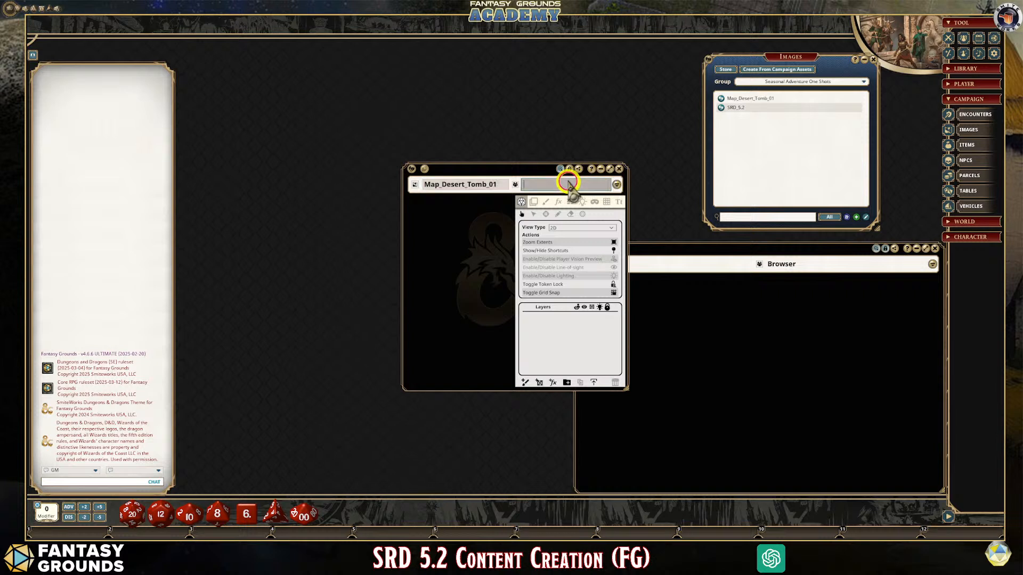
pyautogui.write('Rocky Tomb')
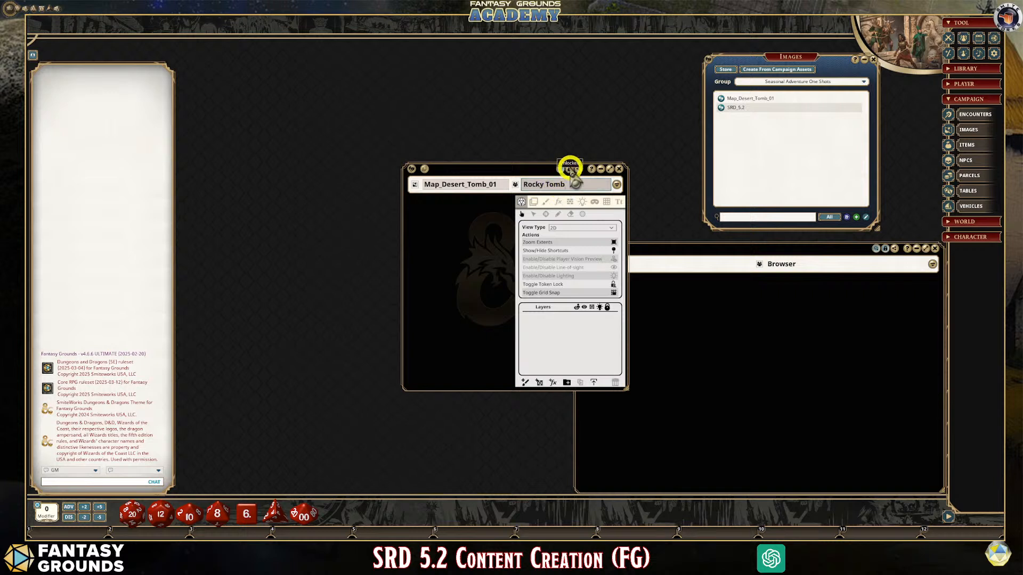
pyautogui.click(597, 184)
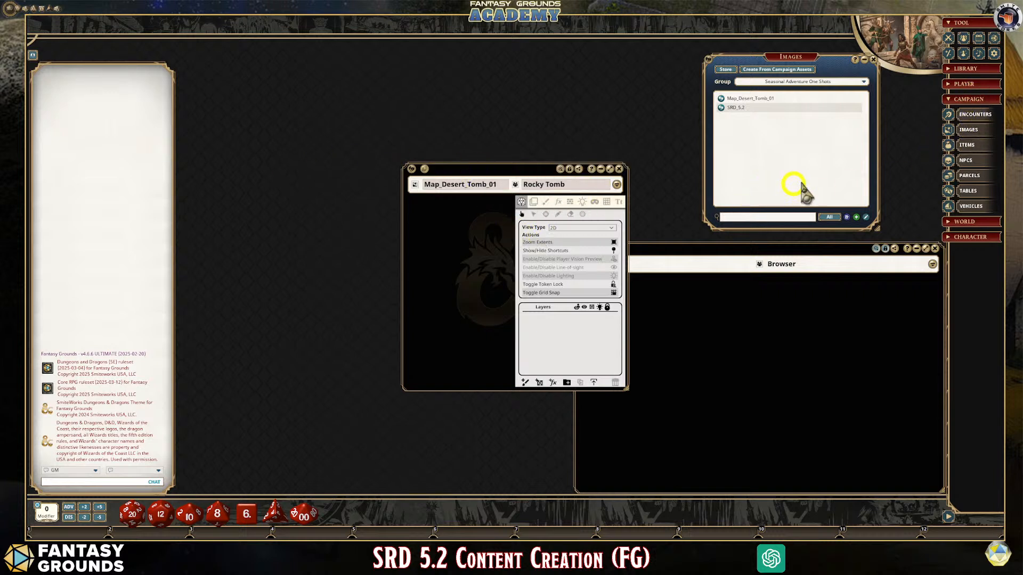
# Open the asset library, arrange it beside the map record without overlap, and filter the assets to images only
pyautogui.click(981, 131)
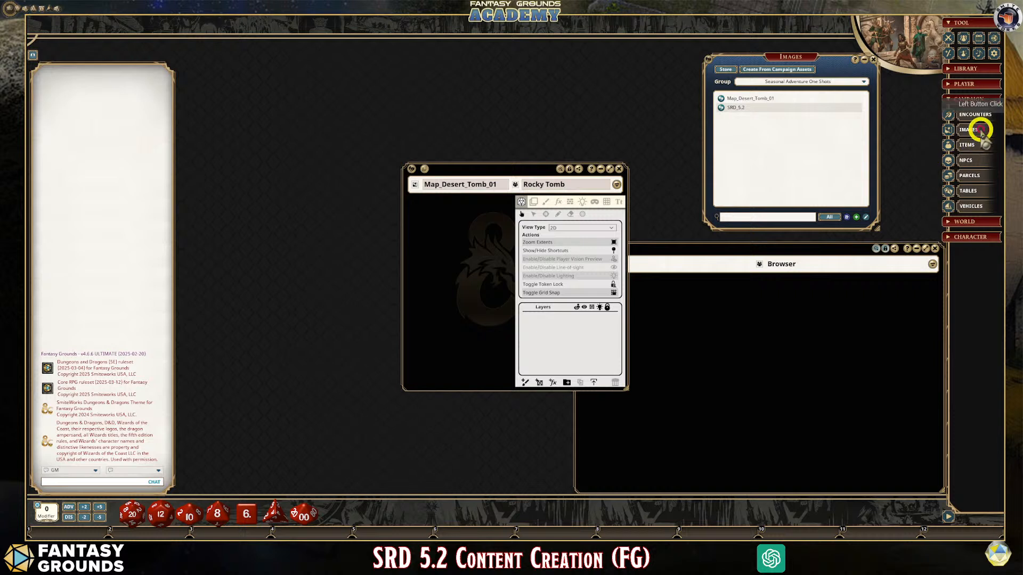
pyautogui.click(978, 68)
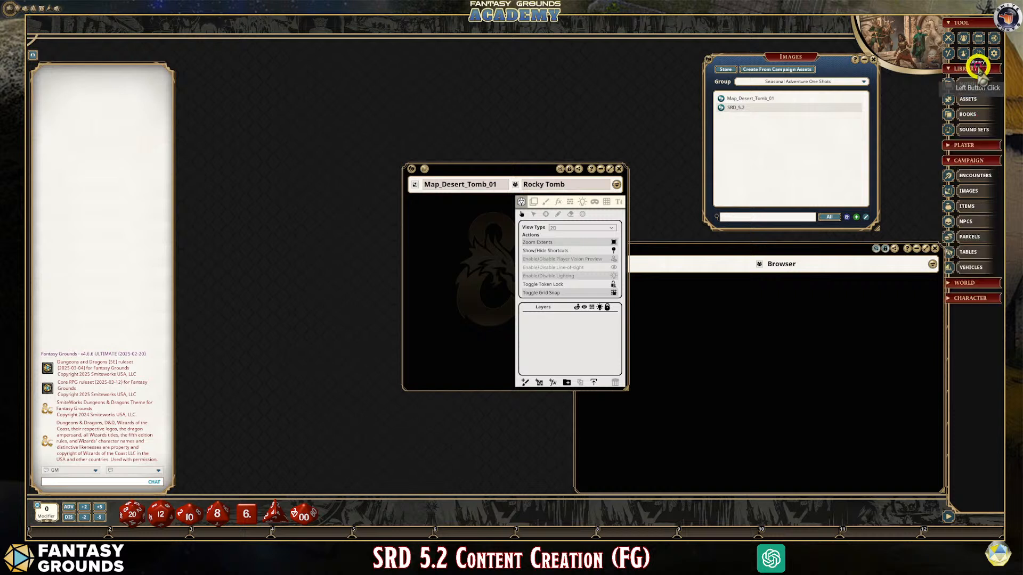
pyautogui.click(975, 99)
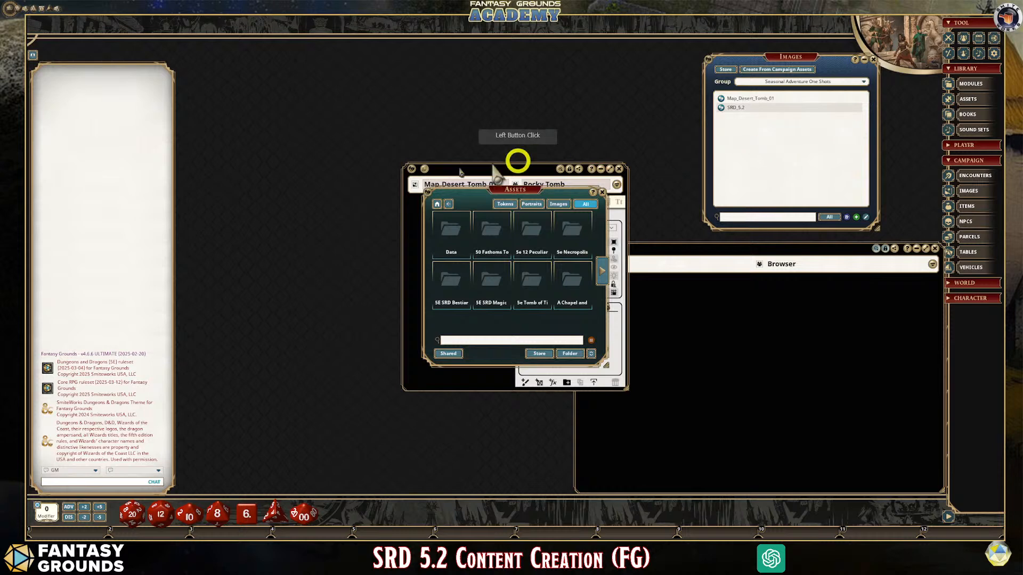
pyautogui.moveTo(491, 191); pyautogui.dragTo(241, 88)
pyautogui.moveTo(507, 169); pyautogui.dragTo(453, 75)
pyautogui.moveTo(267, 87); pyautogui.dragTo(255, 71)
pyautogui.click(297, 88)
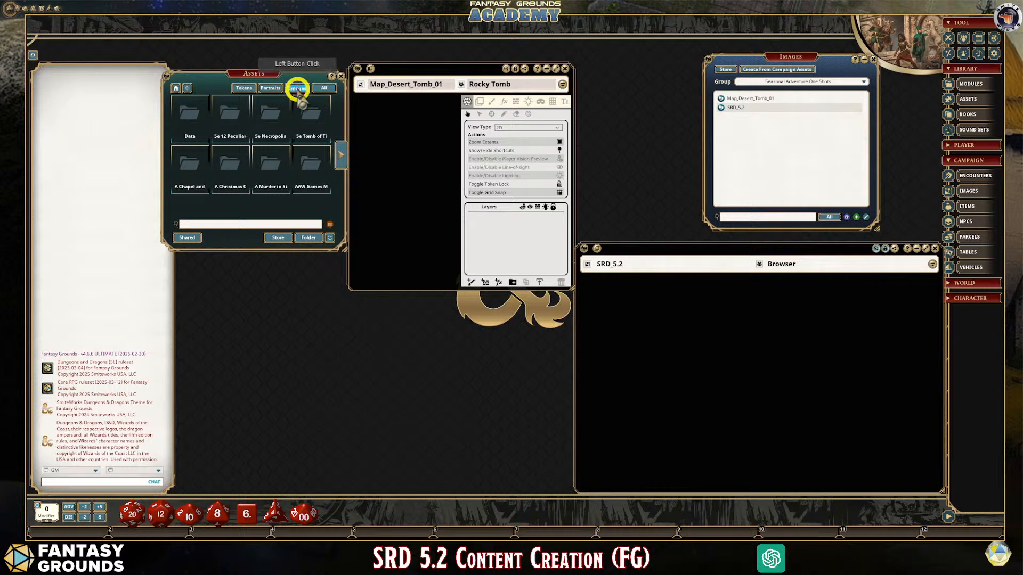
# Open the campaign's images folder from the asset library and paste the copied ChatGPT map image into it
pyautogui.click(312, 238)
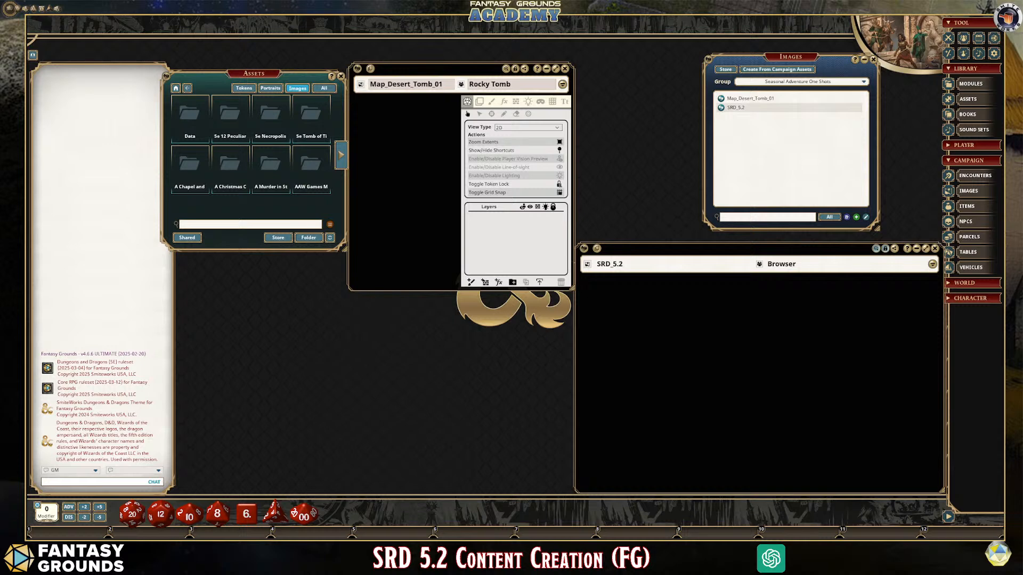
pyautogui.moveTo(1, 165); pyautogui.dragTo(369, 128)
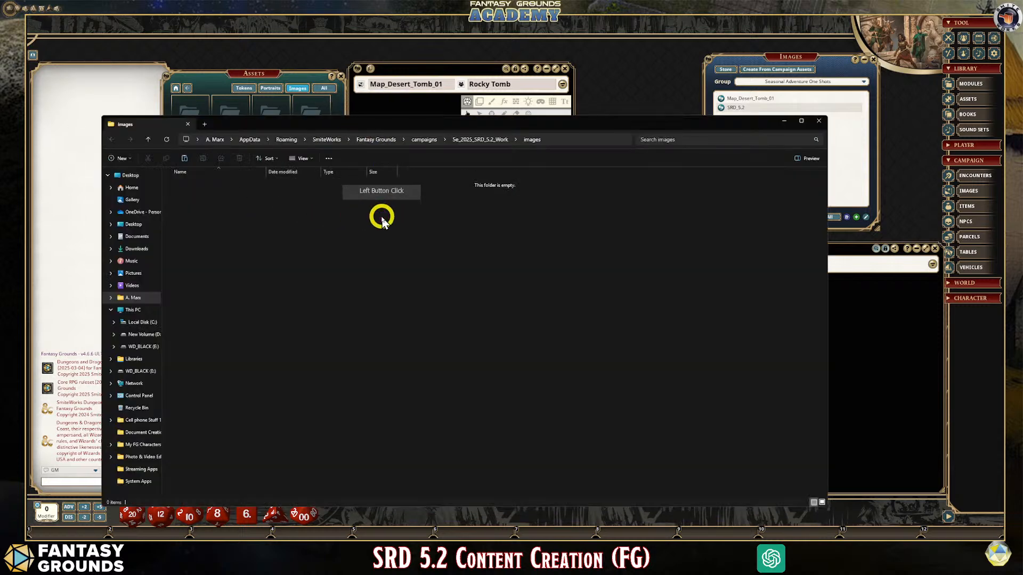
pyautogui.hotkey('ctrl', 'v')
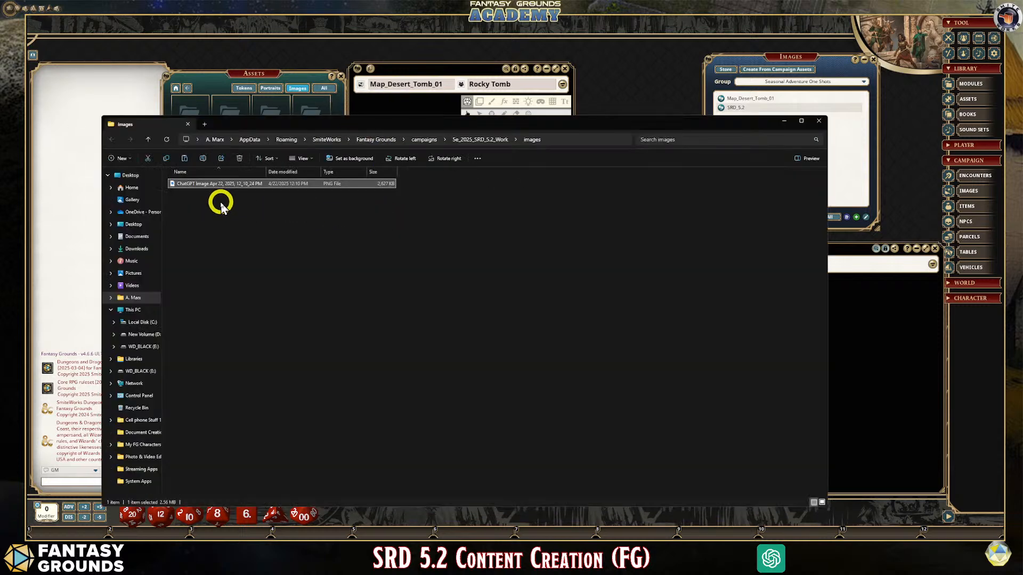
# Rename the pasted ChatGPT PNG file as Map_Desert_Tomb_01, reusing the map record's name
pyautogui.click(248, 183)
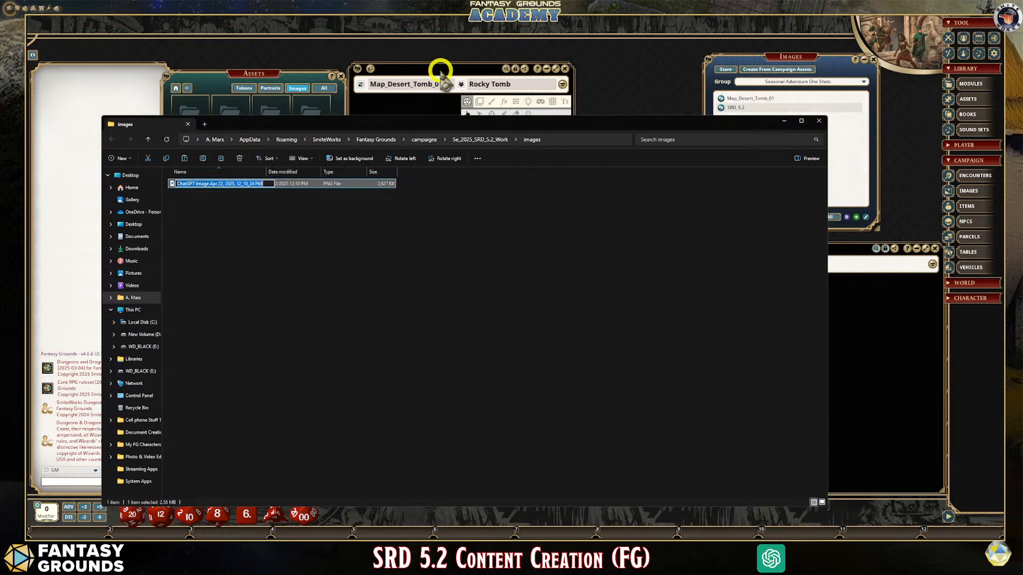
pyautogui.moveTo(446, 84); pyautogui.dragTo(347, 88)
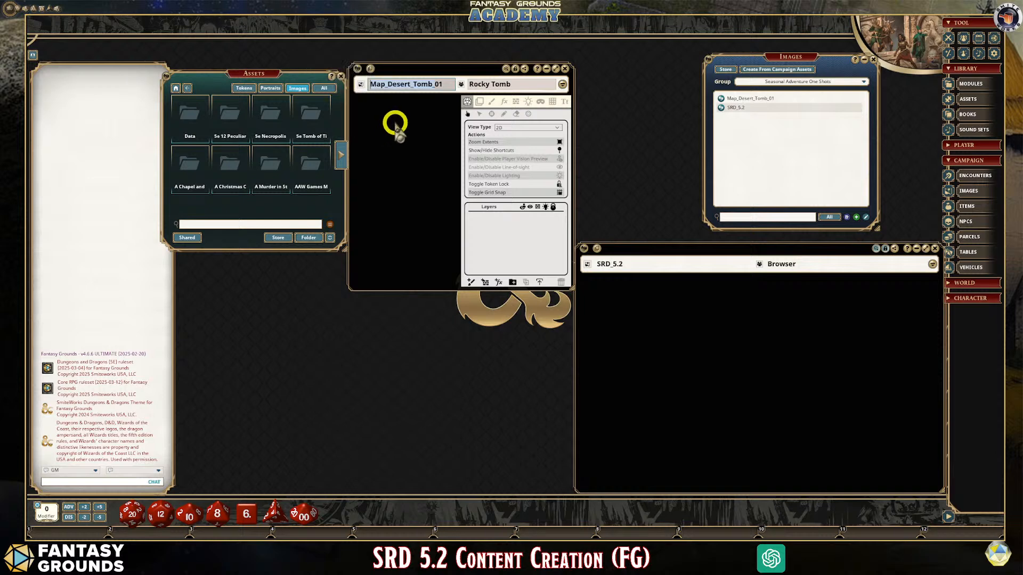
pyautogui.hotkey('alt', 'Tab')
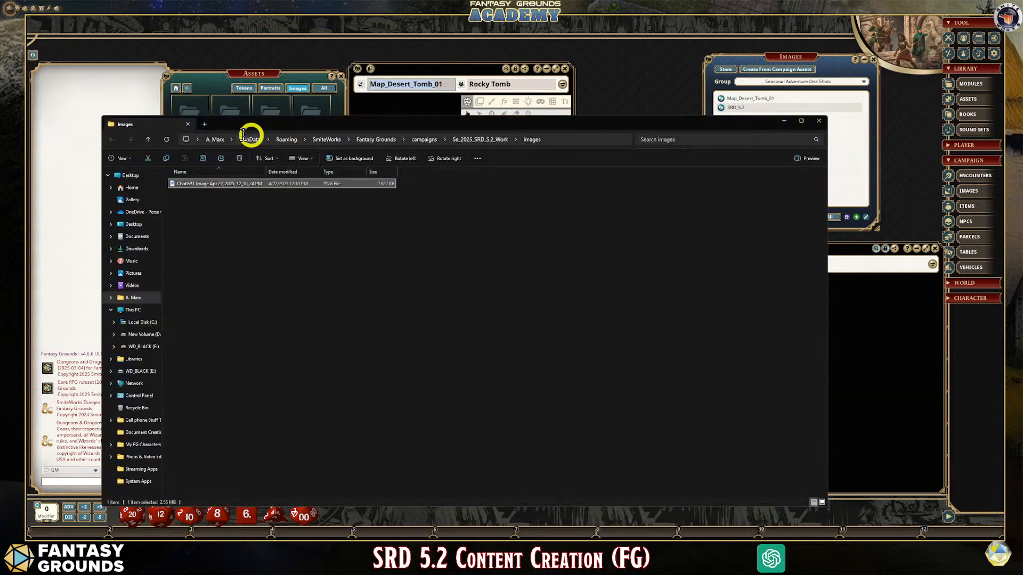
pyautogui.click(299, 184)
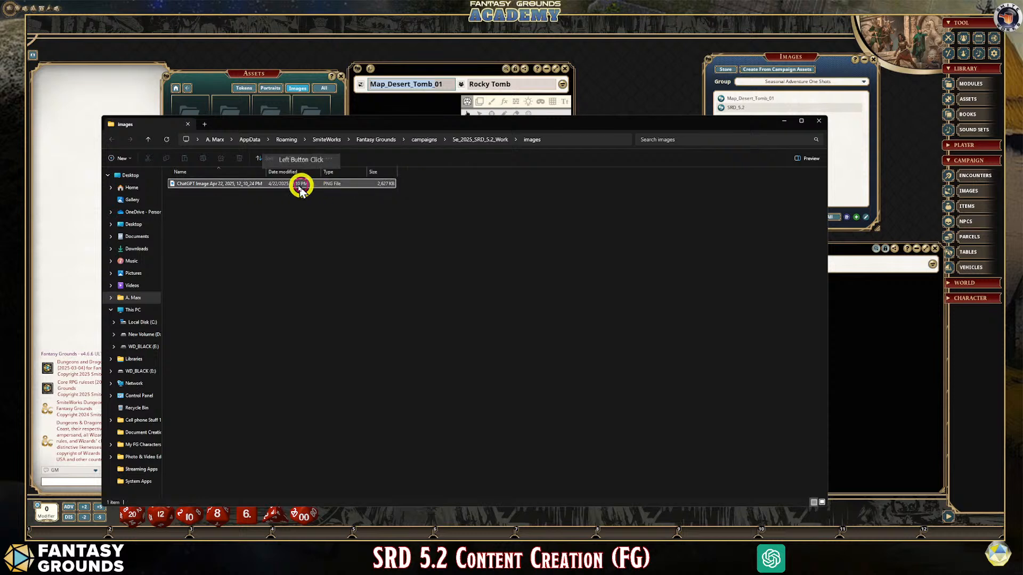
pyautogui.click(250, 184)
pyautogui.moveTo(264, 184); pyautogui.dragTo(344, 224)
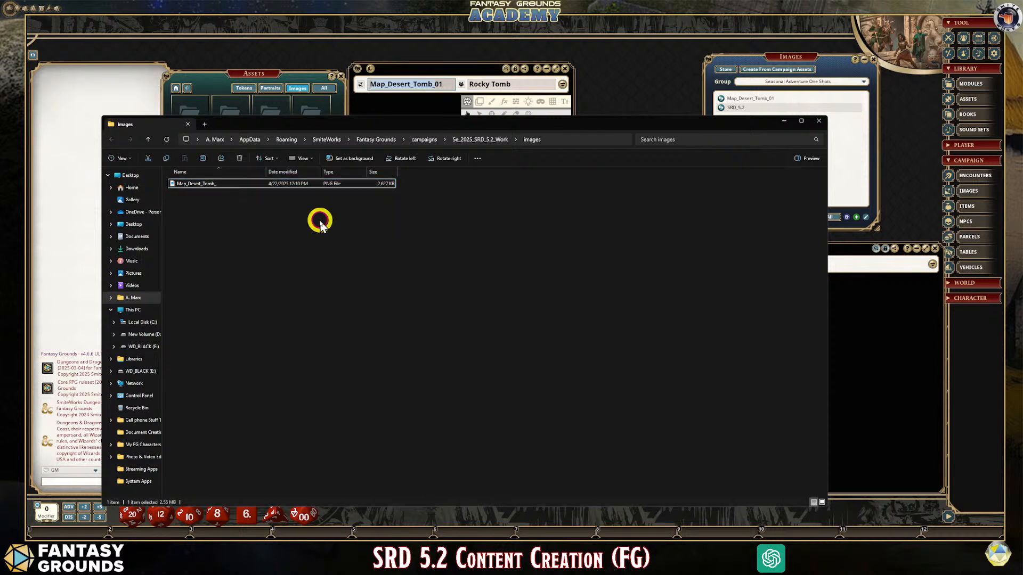
pyautogui.click(270, 196)
pyautogui.click(216, 187)
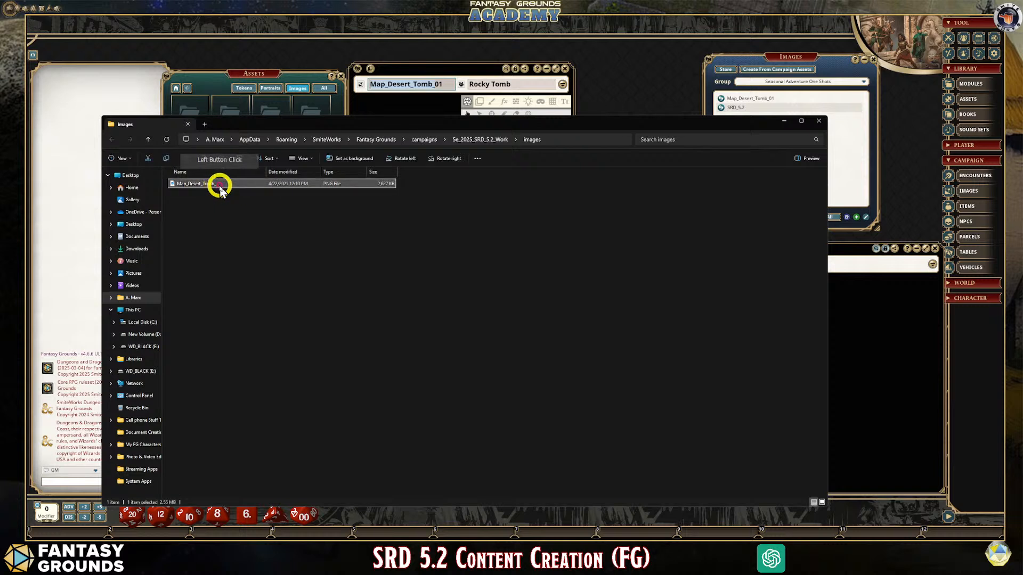
pyautogui.click(228, 186)
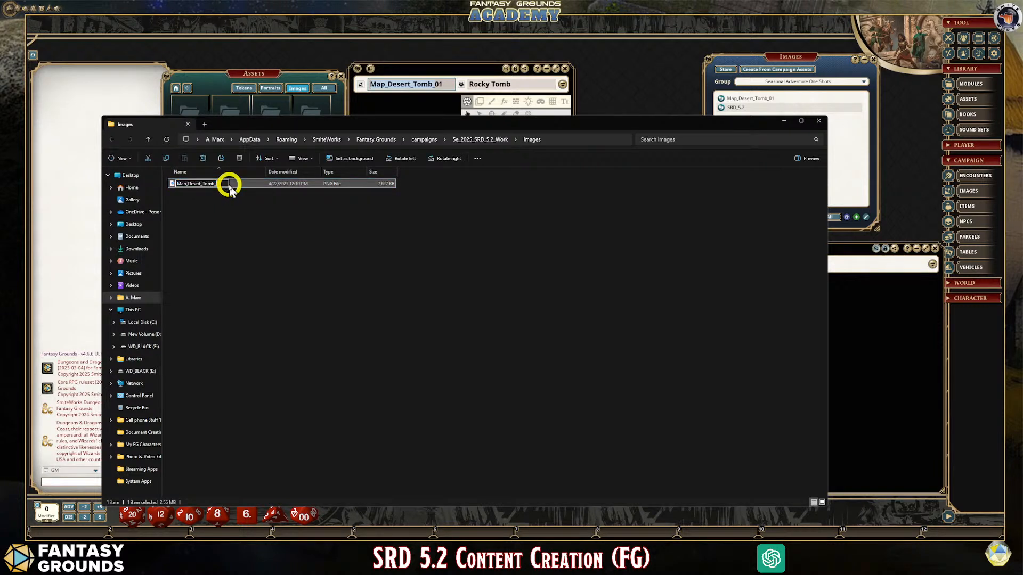
pyautogui.click(273, 219)
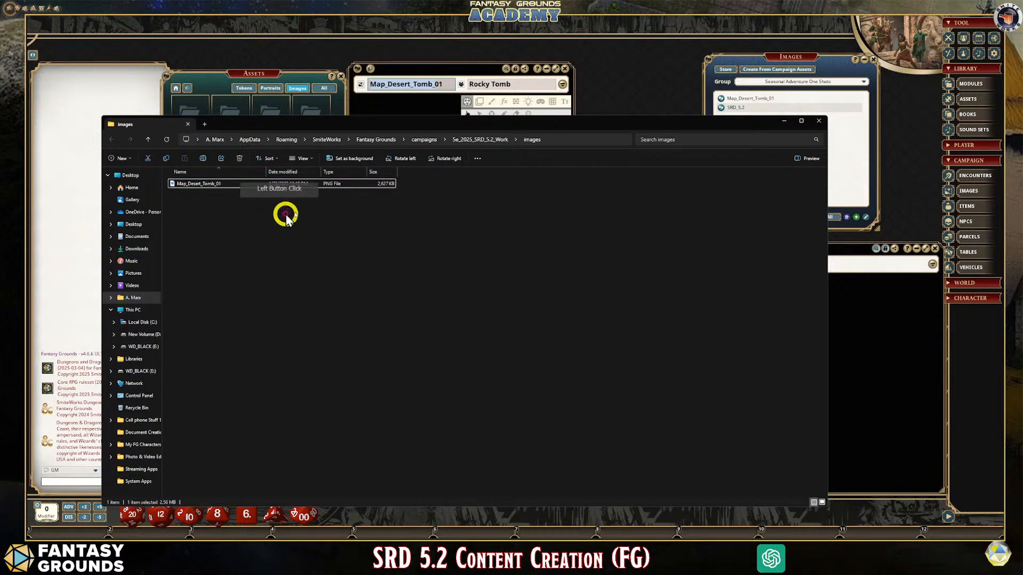
# Close the images folder, refresh the folder assets, and open the Map_Desert_Tomb_01 preview from the asset library's Campaign folder
pyautogui.click(819, 122)
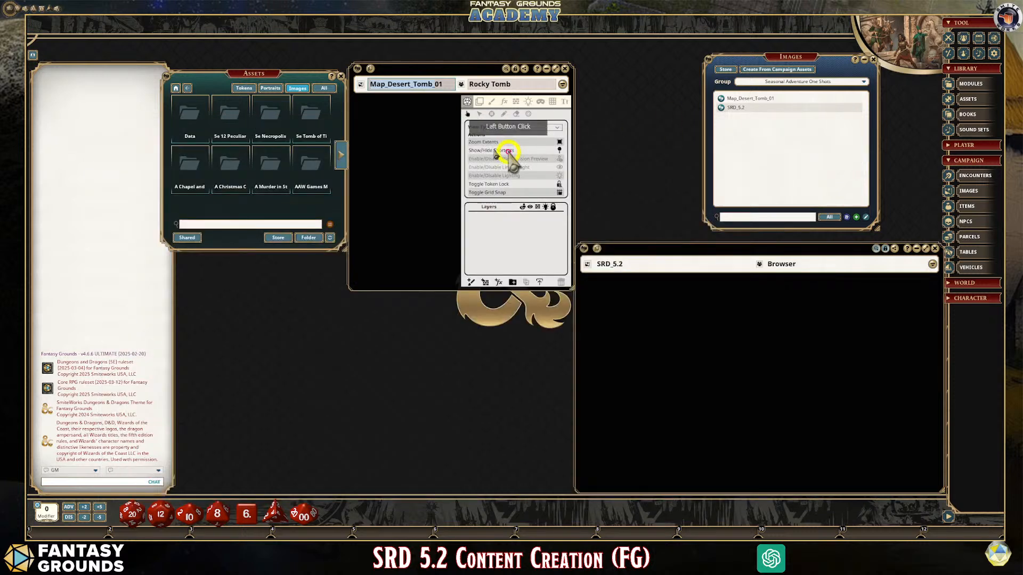
pyautogui.click(331, 237)
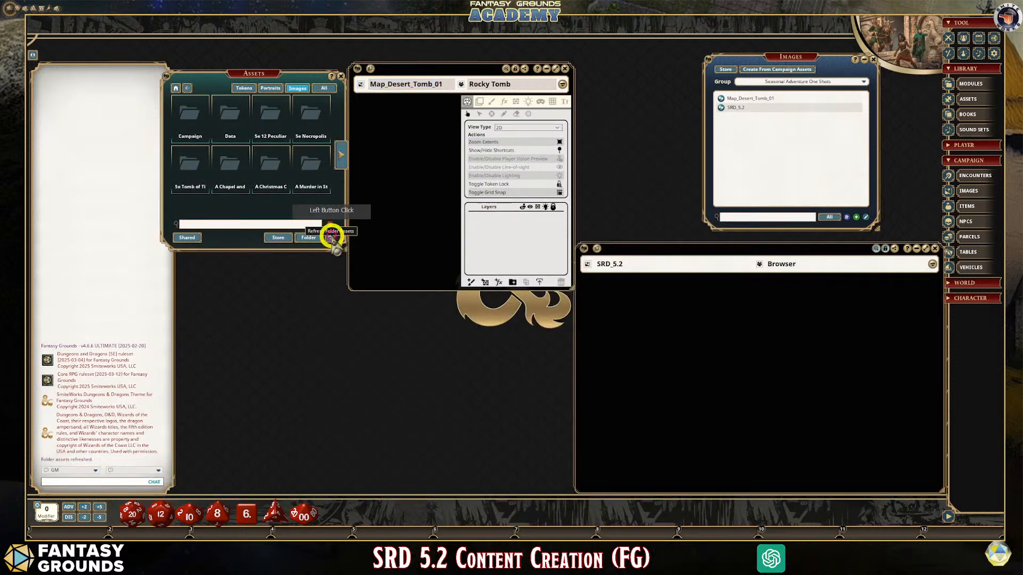
pyautogui.click(199, 118)
pyautogui.click(198, 123)
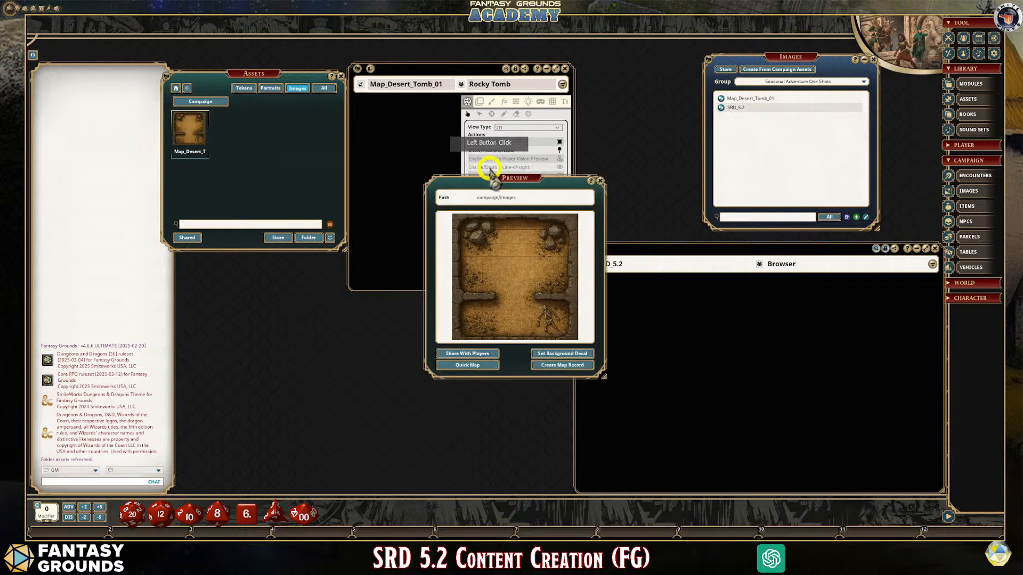
# Close the image preview and place the Map_Desert_Tomb_01 asset into the empty map record as its image layer
pyautogui.moveTo(497, 210); pyautogui.dragTo(612, 143)
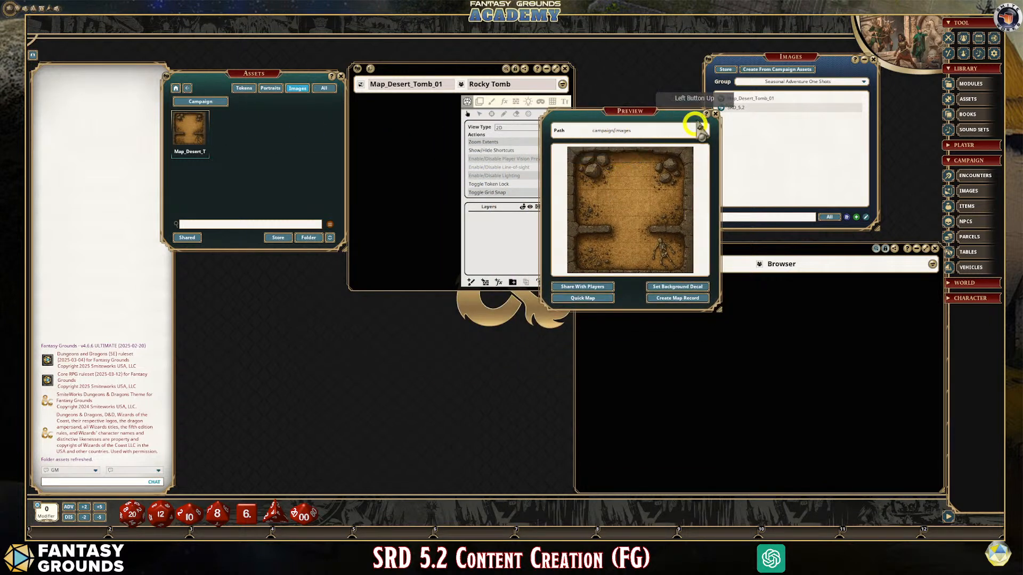
pyautogui.click(714, 114)
pyautogui.moveTo(187, 127); pyautogui.dragTo(418, 170)
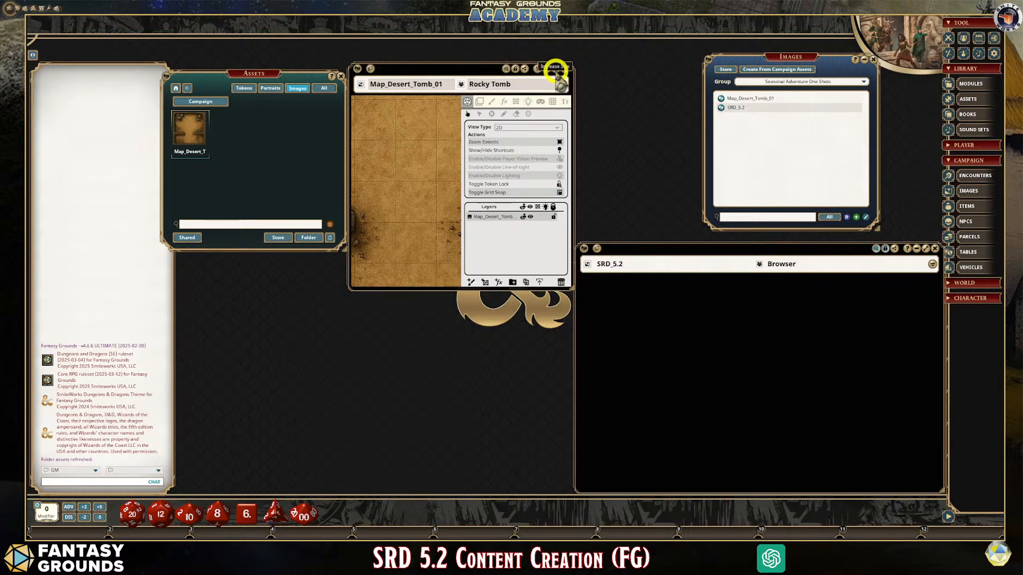
# View the map in the enlarged background display modes, close the asset library, and return the map to its own window
pyautogui.click(555, 70)
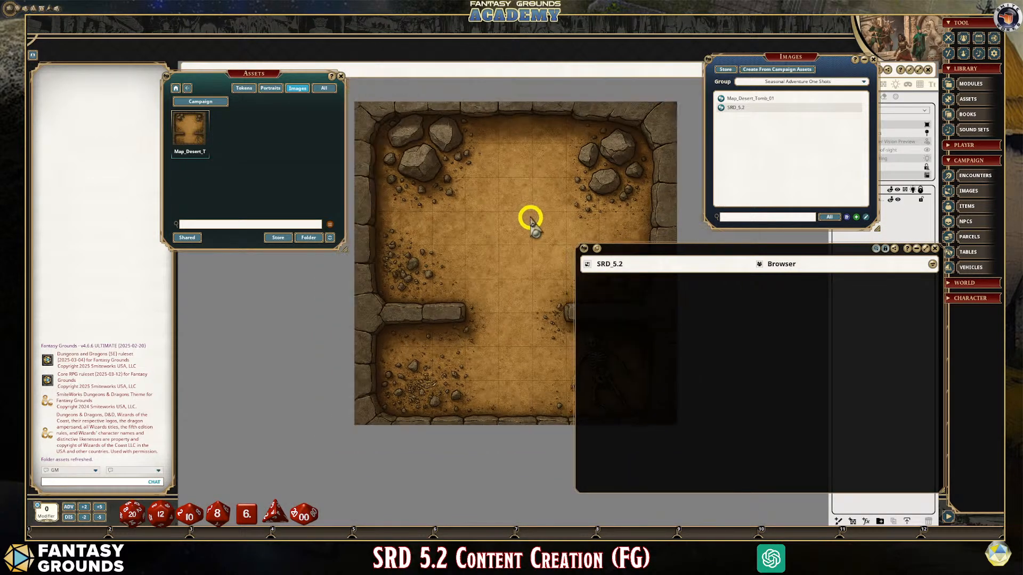
pyautogui.scroll(2, 551, 212)
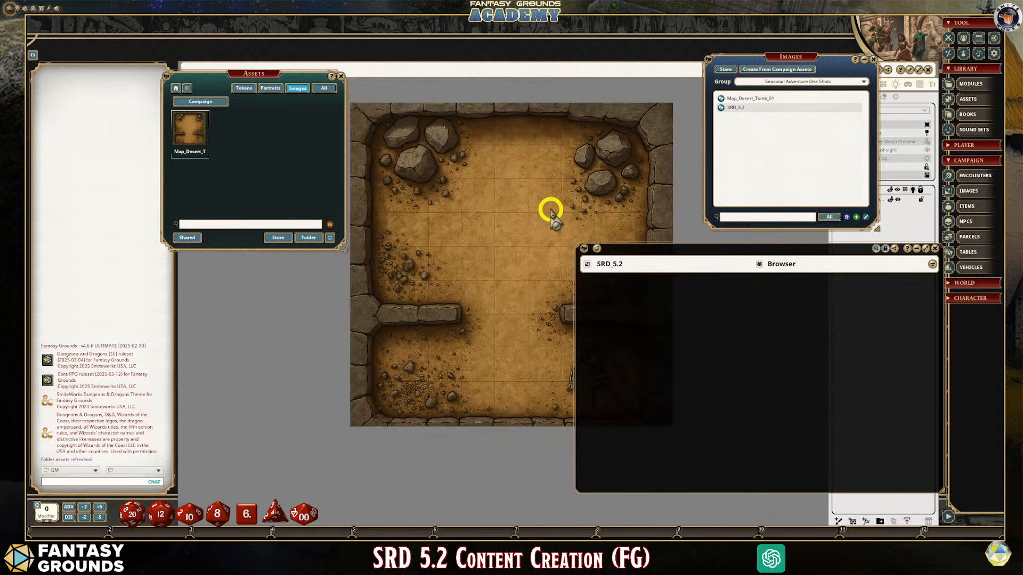
pyautogui.click(341, 76)
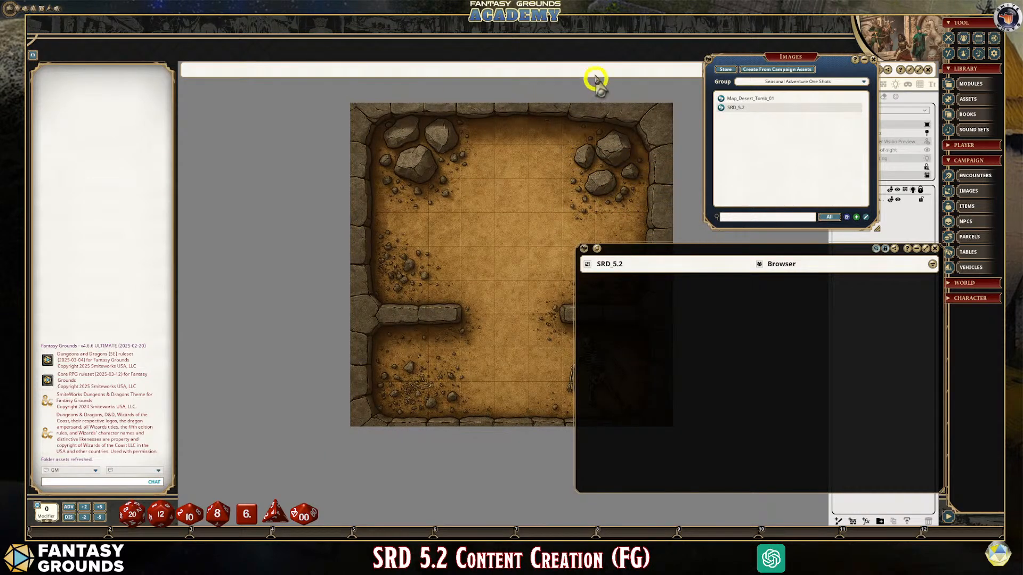
pyautogui.click(918, 70)
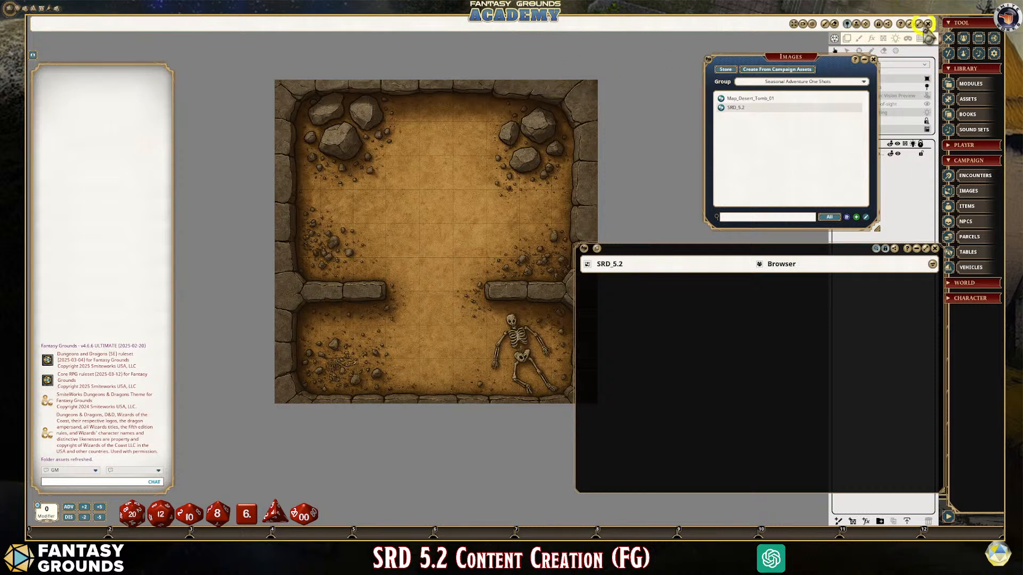
pyautogui.click(909, 24)
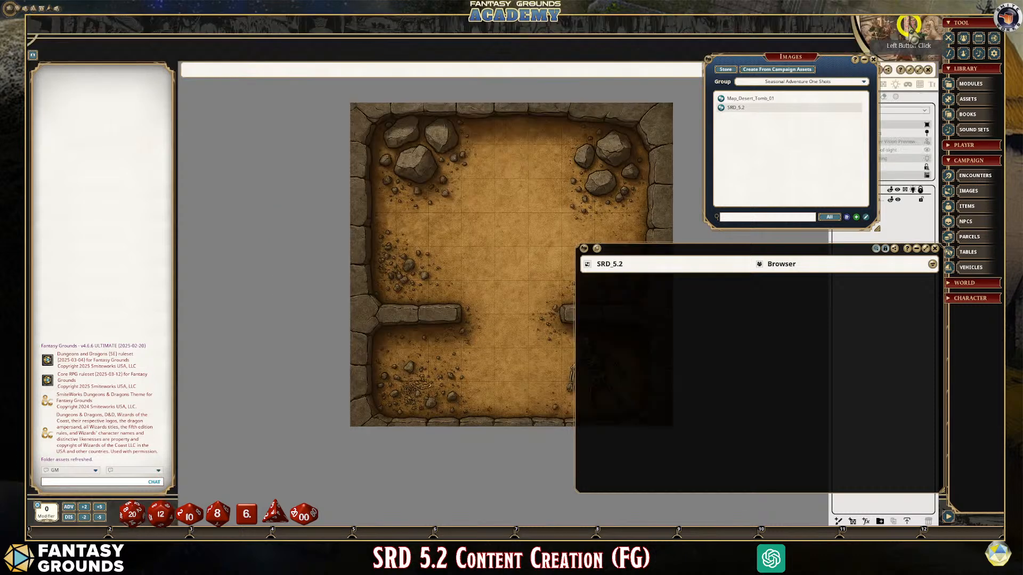
pyautogui.click(909, 70)
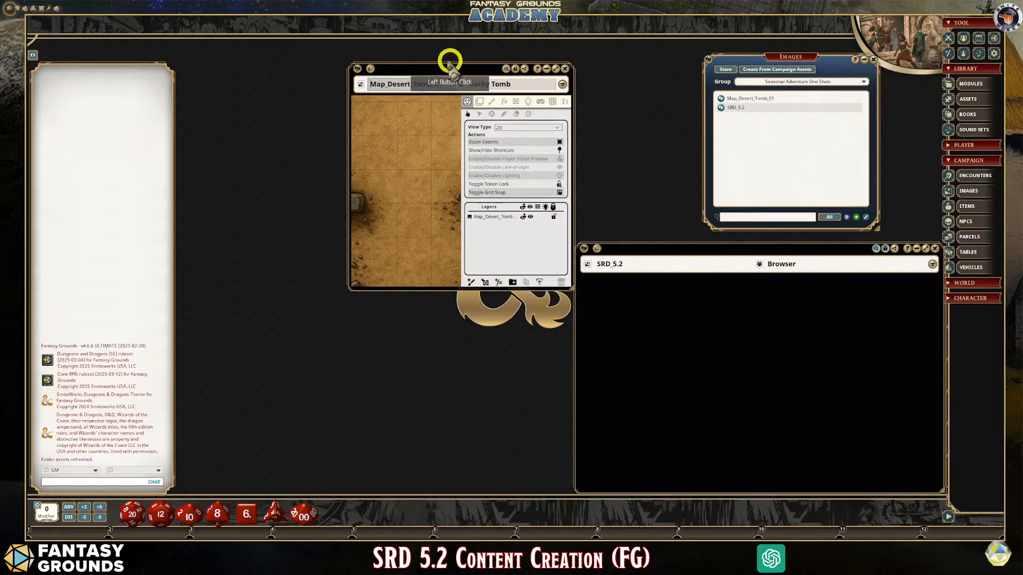
# Move the map window beside the chat area and enlarge it so nearly the whole tomb map fits
pyautogui.moveTo(447, 66); pyautogui.dragTo(286, 39)
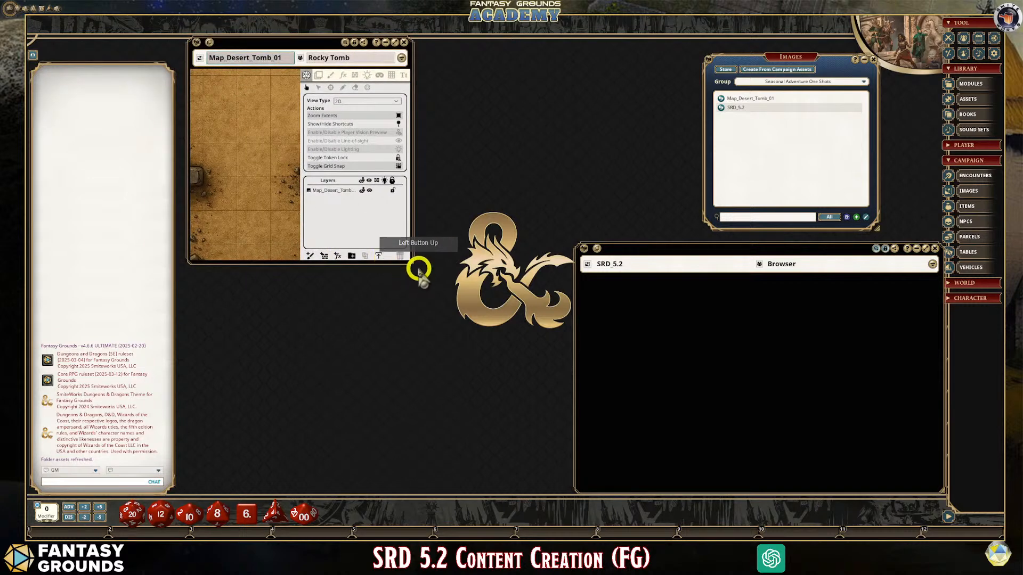
pyautogui.moveTo(412, 261); pyautogui.dragTo(629, 518)
pyautogui.scroll(3, 288, 347)
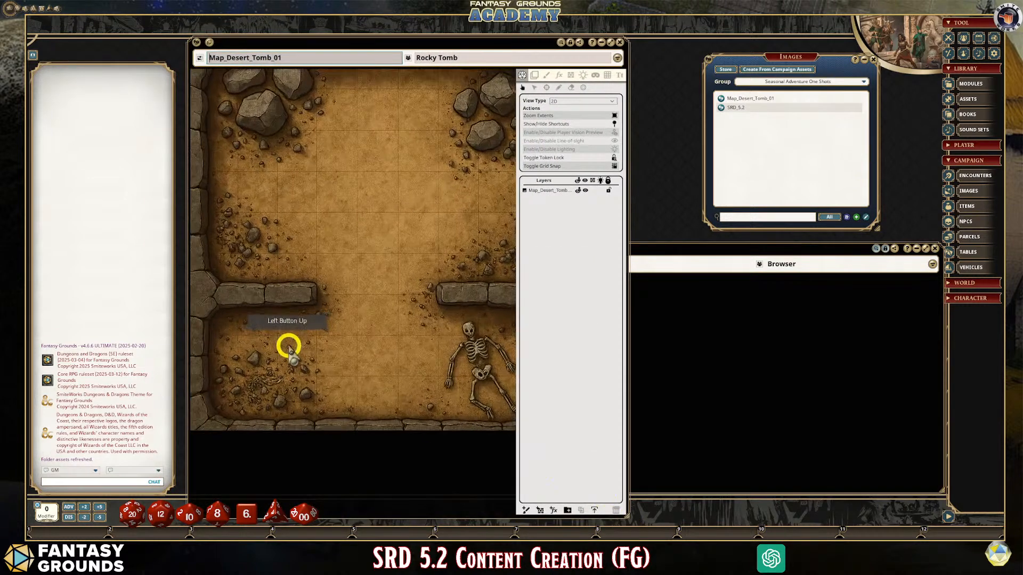
pyautogui.scroll(1, 434, 359)
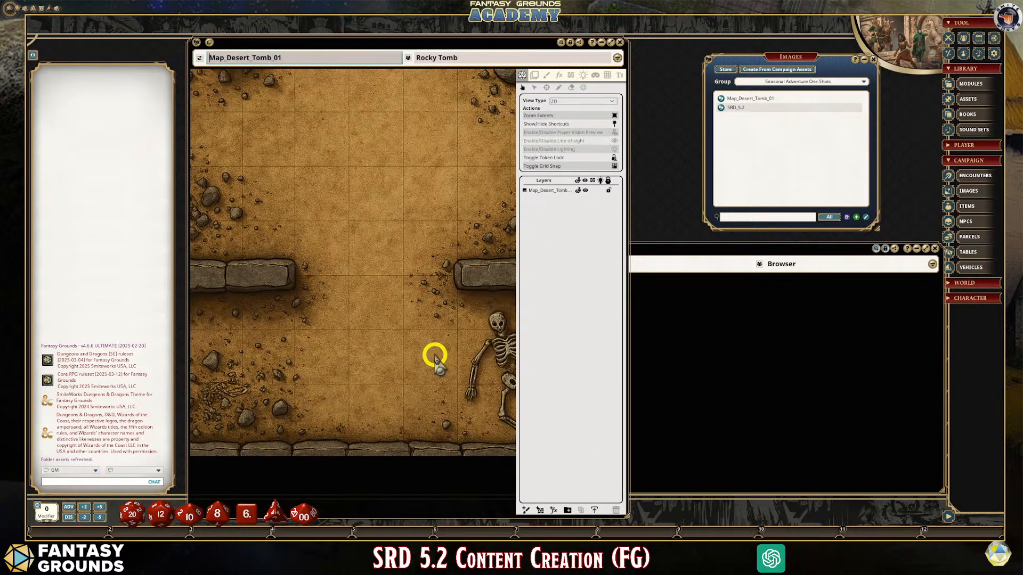
pyautogui.scroll(-1, 417, 343)
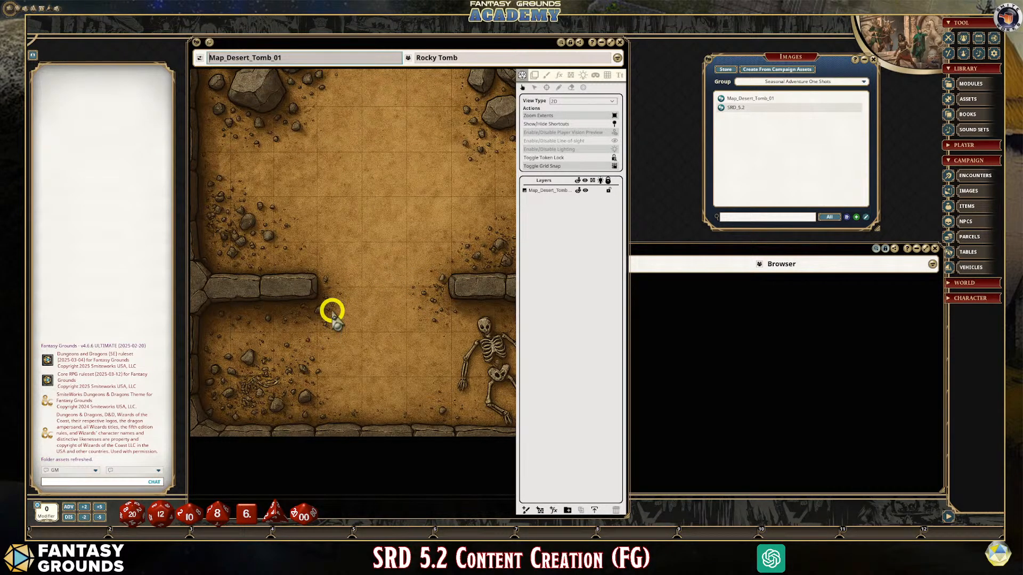
pyautogui.scroll(-1, 333, 312)
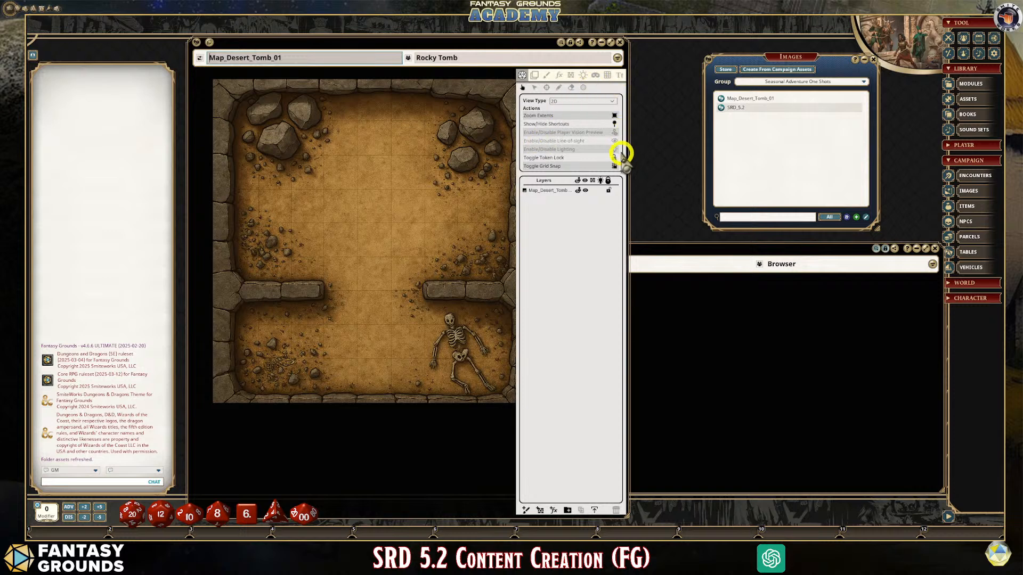
# Use Set Grid to draw the map's grid over one painted floor square, with a grid size of about 109
pyautogui.click(608, 75)
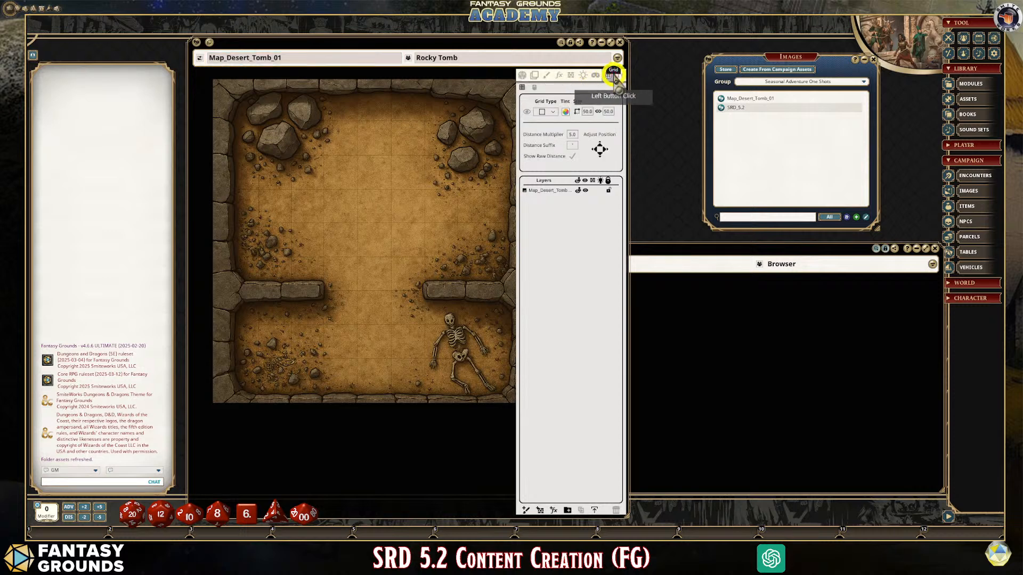
pyautogui.scroll(1, 388, 201)
pyautogui.scroll(-1, 391, 201)
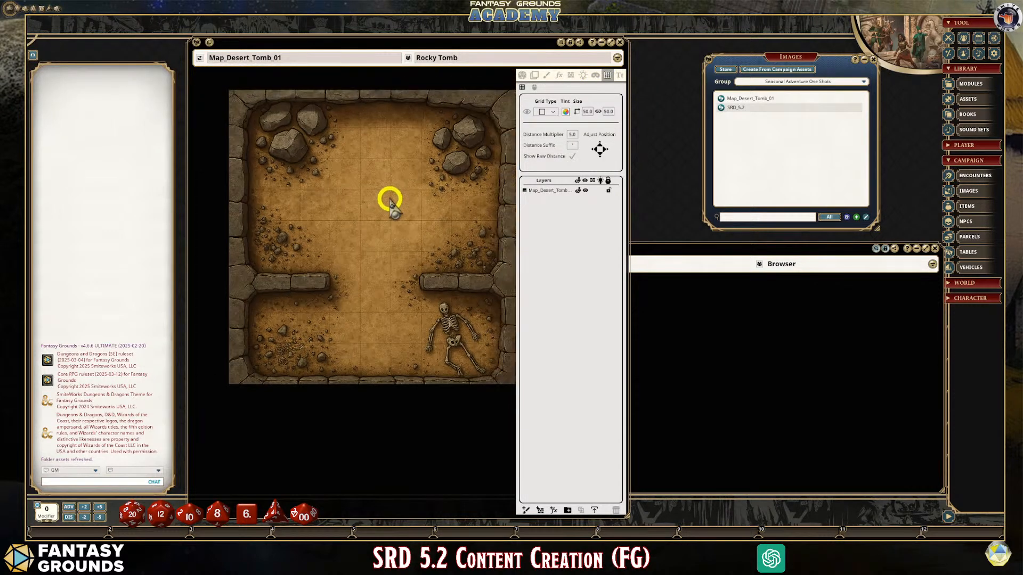
pyautogui.scroll(1, 353, 201)
pyautogui.scroll(-1, 388, 203)
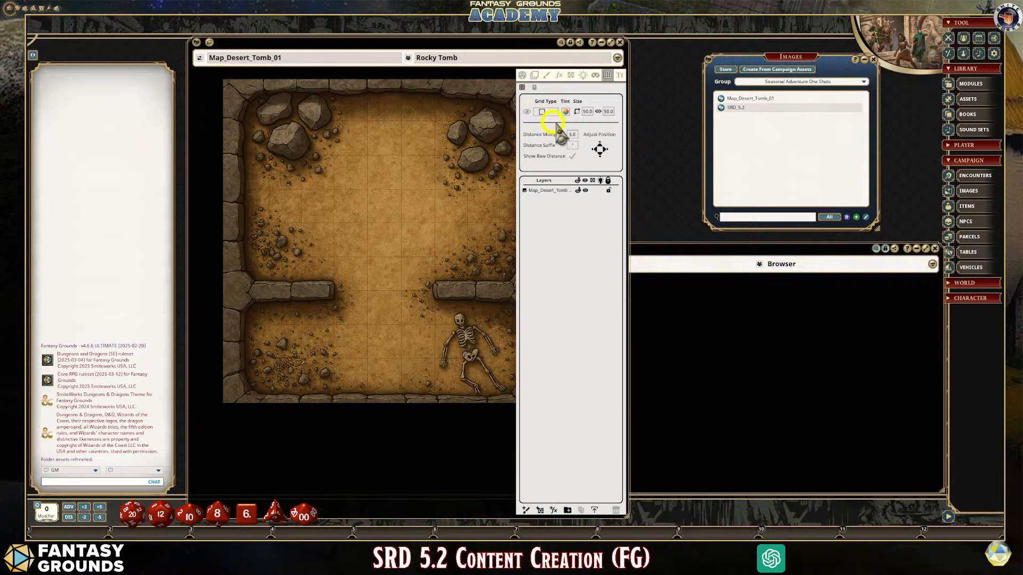
pyautogui.rightClick(346, 163)
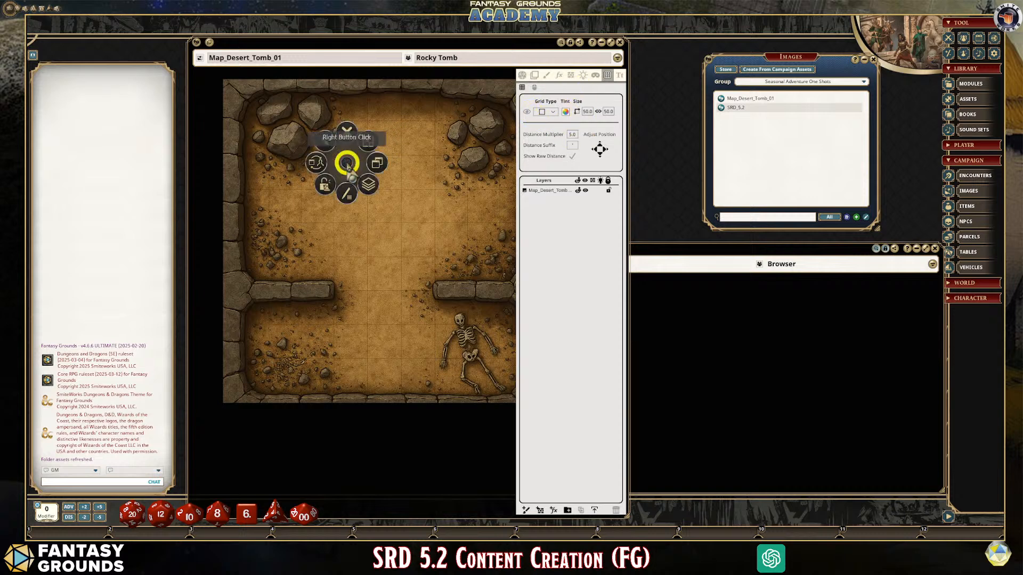
pyautogui.click(370, 184)
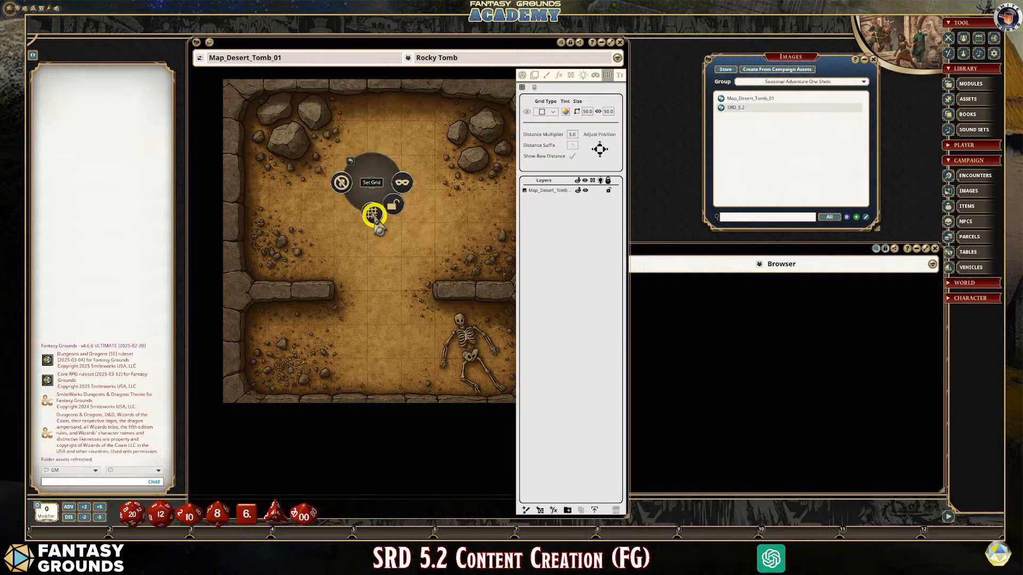
pyautogui.click(373, 213)
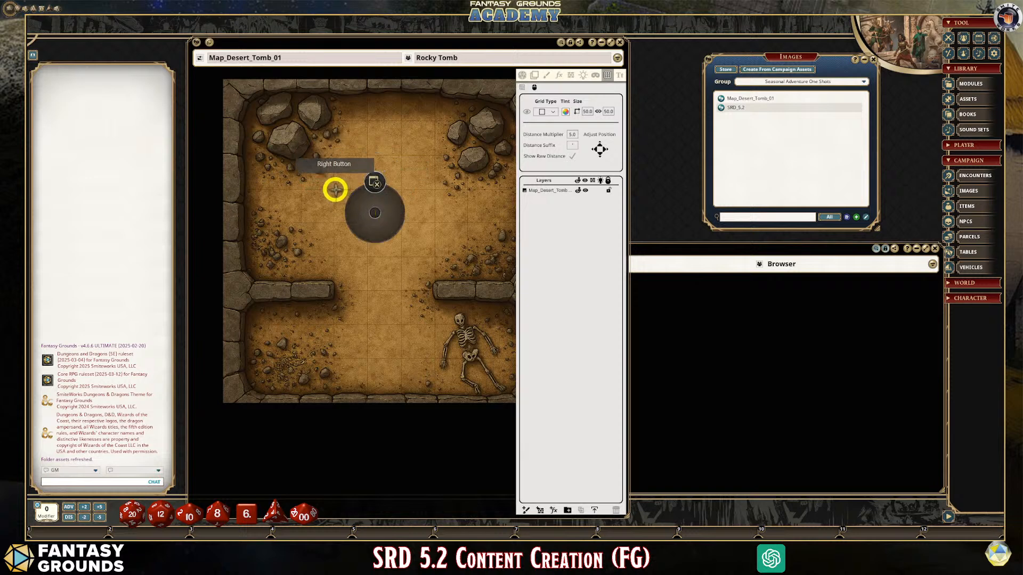
pyautogui.moveTo(332, 188); pyautogui.dragTo(388, 229)
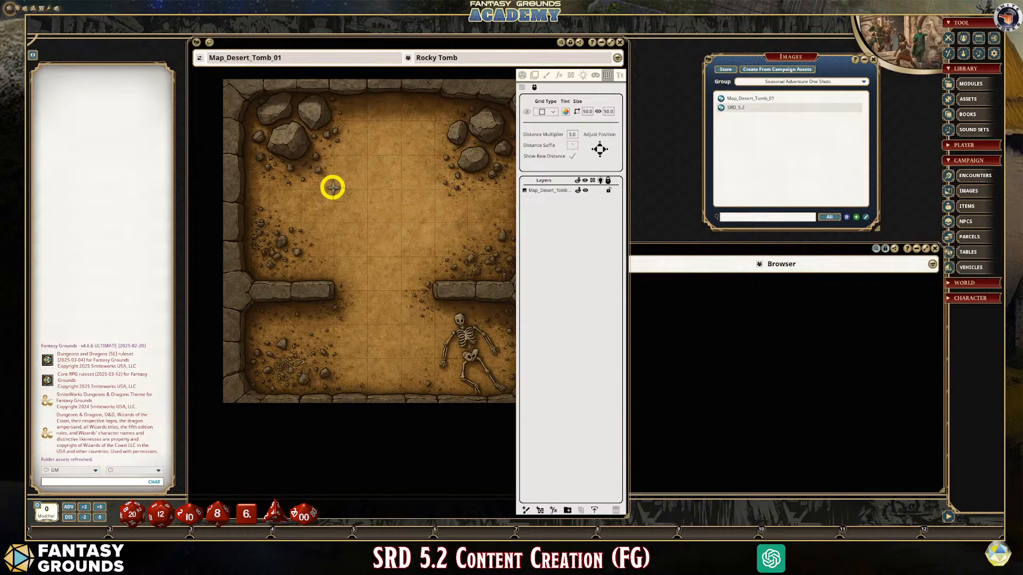
pyautogui.moveTo(333, 189); pyautogui.dragTo(376, 224)
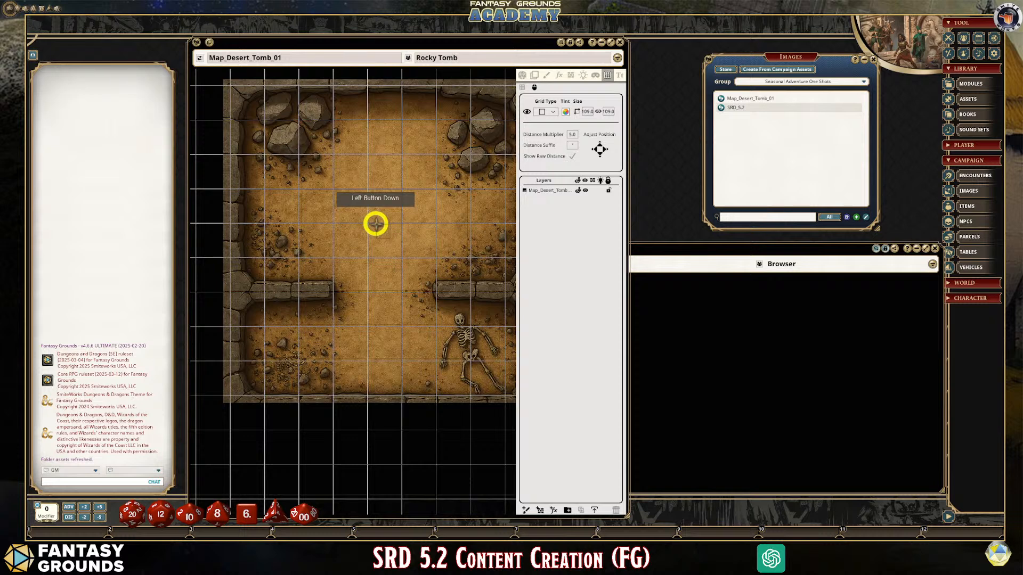
pyautogui.moveTo(376, 224); pyautogui.dragTo(375, 224)
# Nudge the grid slightly up and to the right to line it up with the painted floor squares
pyautogui.scroll(2, 425, 196)
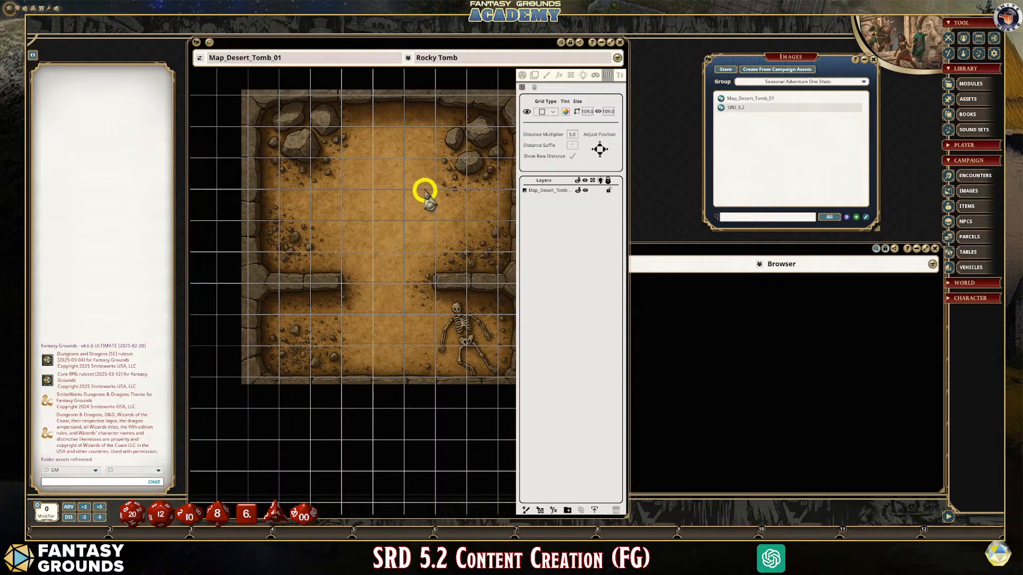
pyautogui.scroll(5, 384, 338)
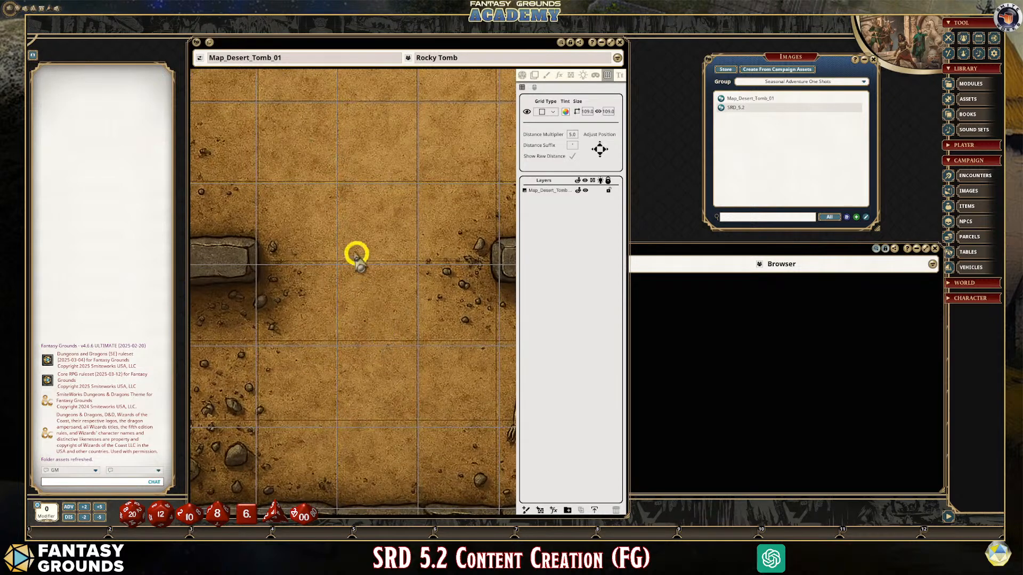
pyautogui.click(599, 144)
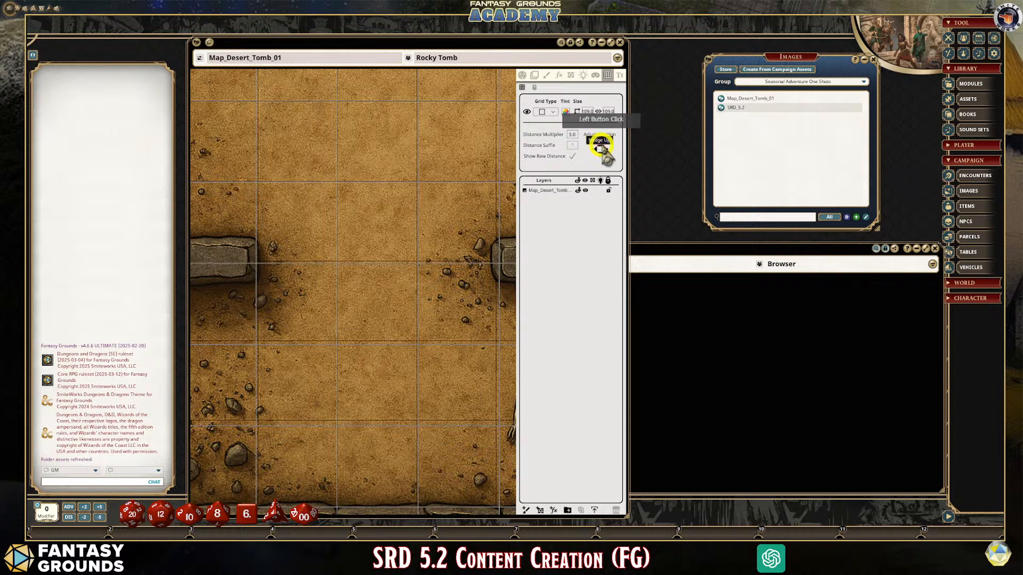
pyautogui.click(604, 150)
pyautogui.click(604, 150)
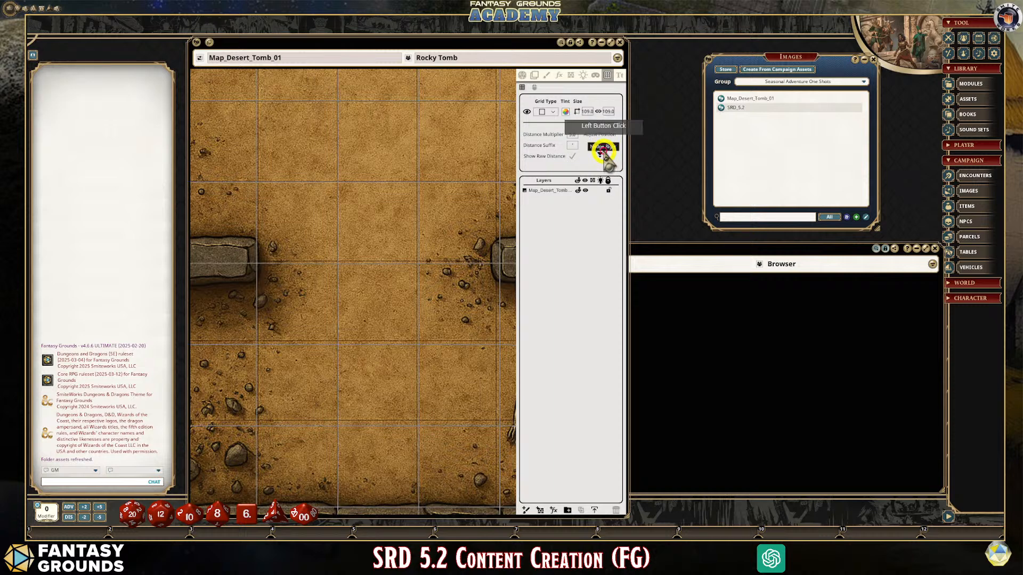
pyautogui.click(604, 150)
pyautogui.click(604, 150)
pyautogui.click(604, 151)
pyautogui.click(604, 150)
# Examine how well the grid lines match the painted squares across the tomb's walls, rocks and floor
pyautogui.scroll(-2, 476, 331)
pyautogui.scroll(-3, 475, 331)
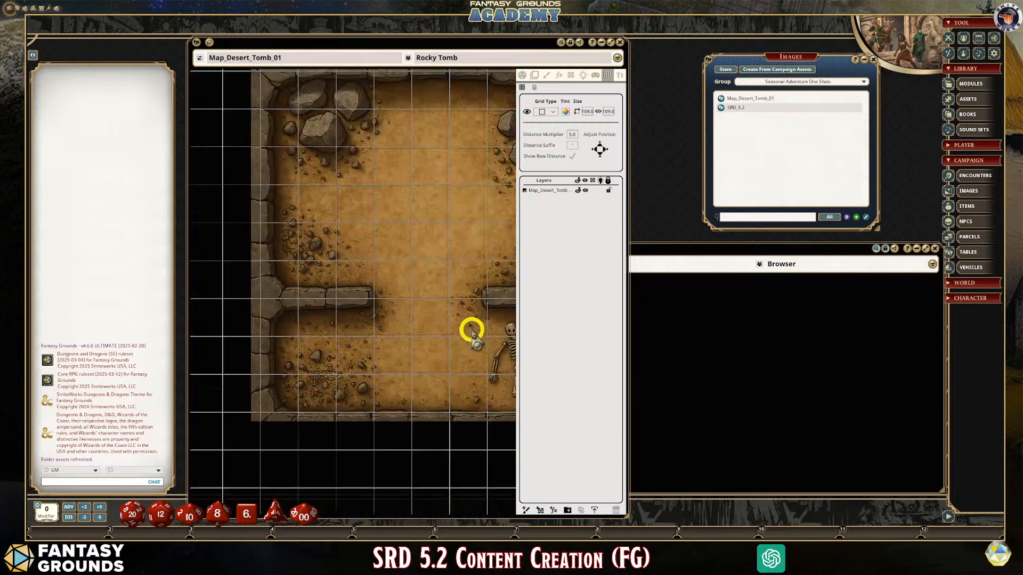
pyautogui.scroll(1, 387, 360)
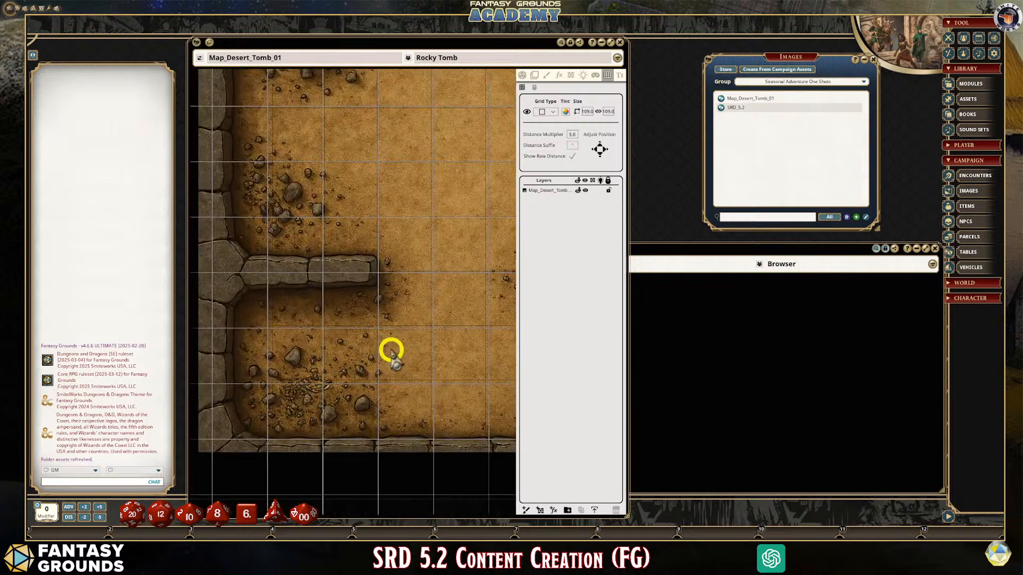
pyautogui.scroll(-3, 392, 354)
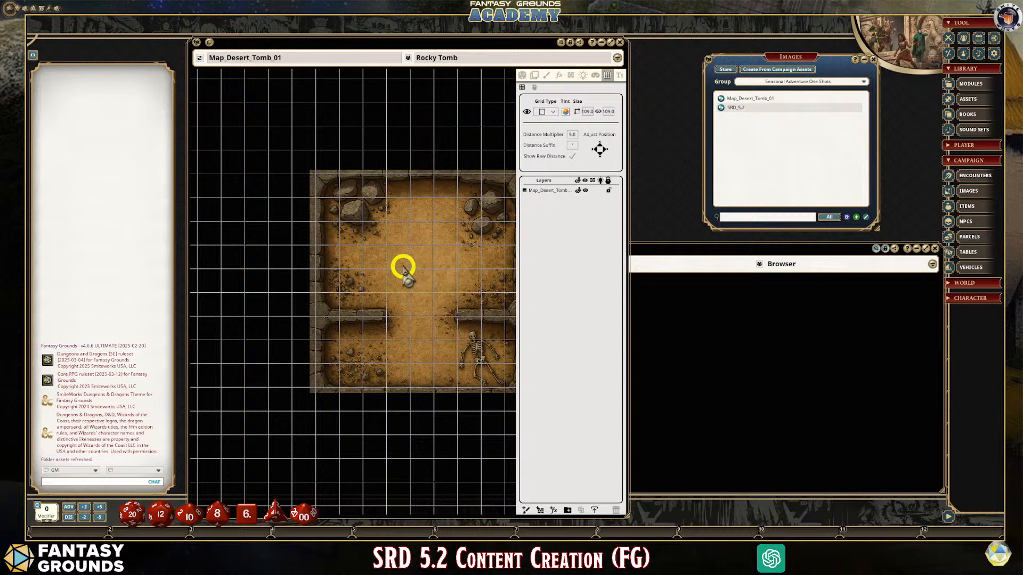
pyautogui.scroll(1, 429, 270)
pyautogui.scroll(1, 432, 271)
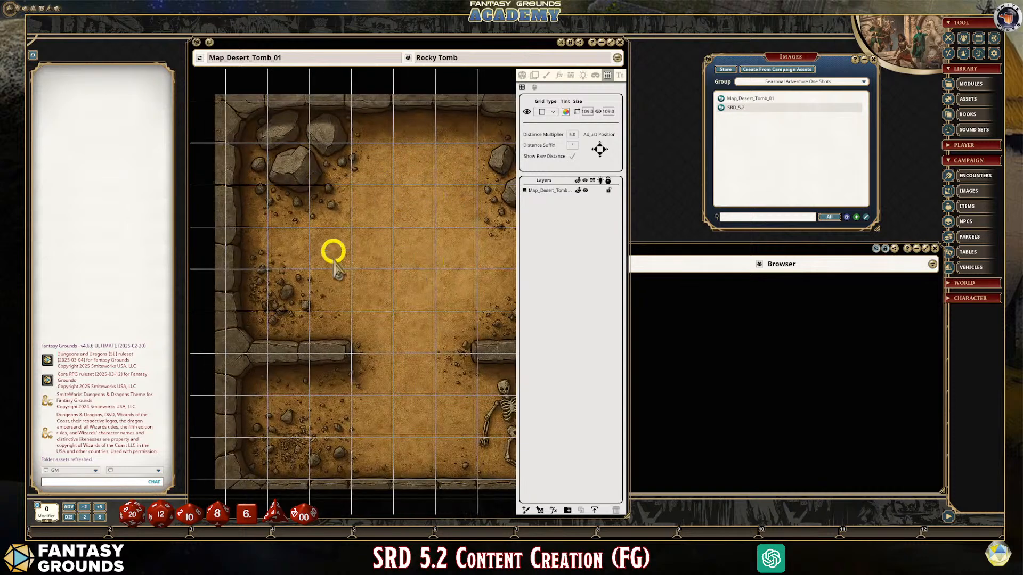
pyautogui.scroll(-1, 380, 263)
pyautogui.scroll(-1, 380, 262)
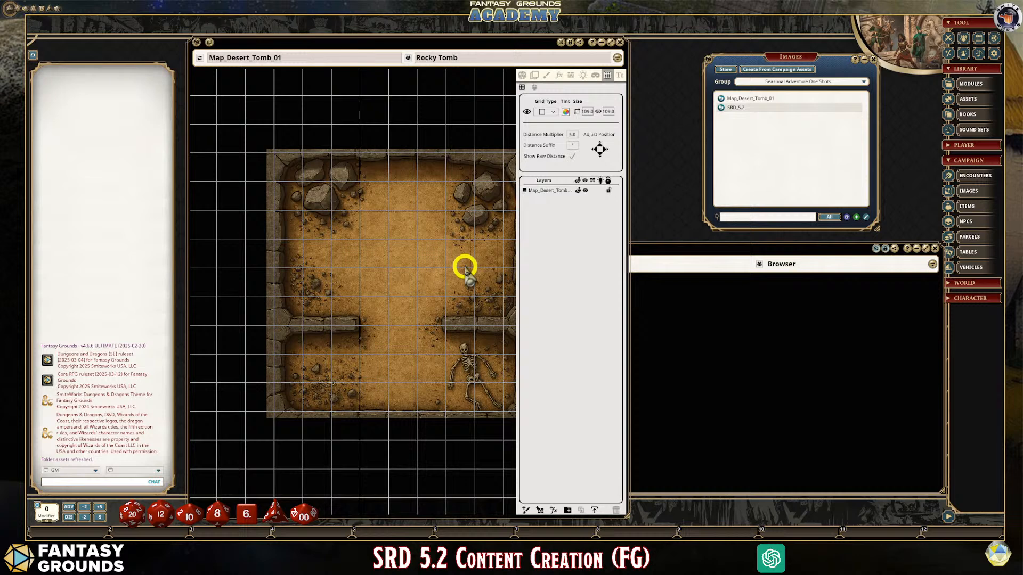
pyautogui.scroll(1, 450, 271)
pyautogui.scroll(-1, 445, 261)
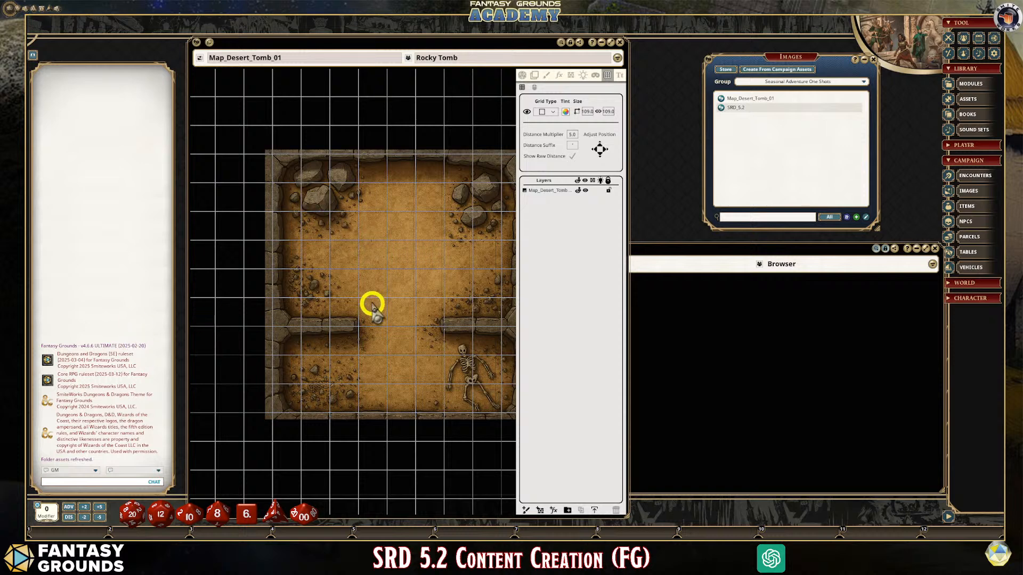
pyautogui.scroll(2, 376, 296)
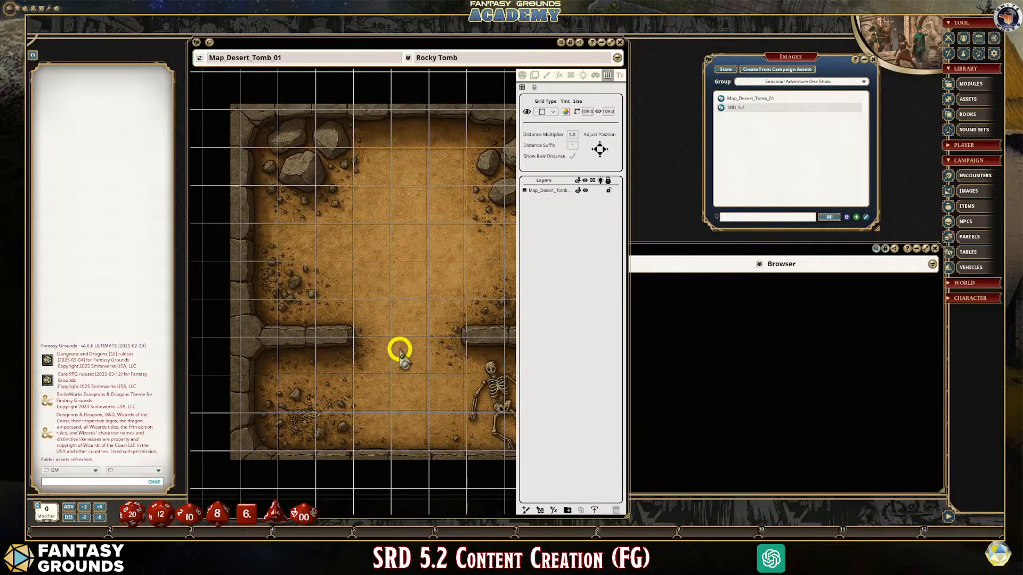
# Delete the SRD_5.2 and Map_Desert_Tomb_01 records from the Seasonal Adventure One Shots image group
pyautogui.scroll(1, 400, 347)
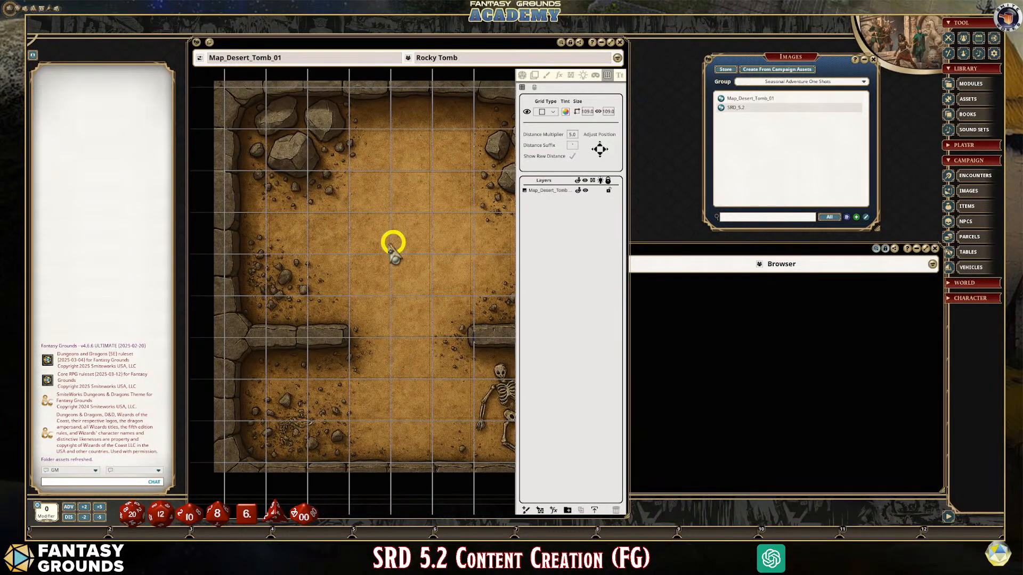
pyautogui.rightClick(736, 108)
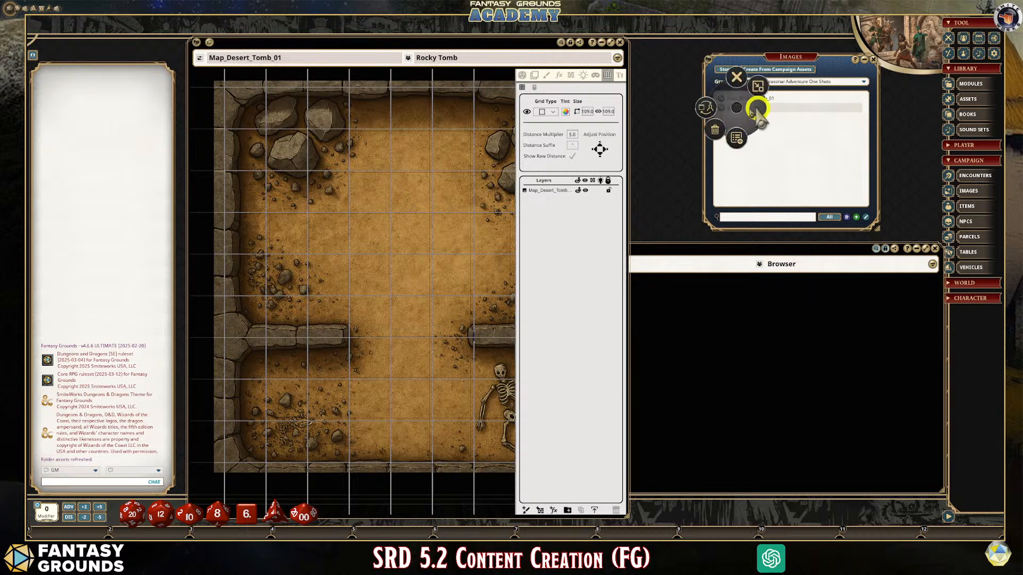
pyautogui.click(718, 128)
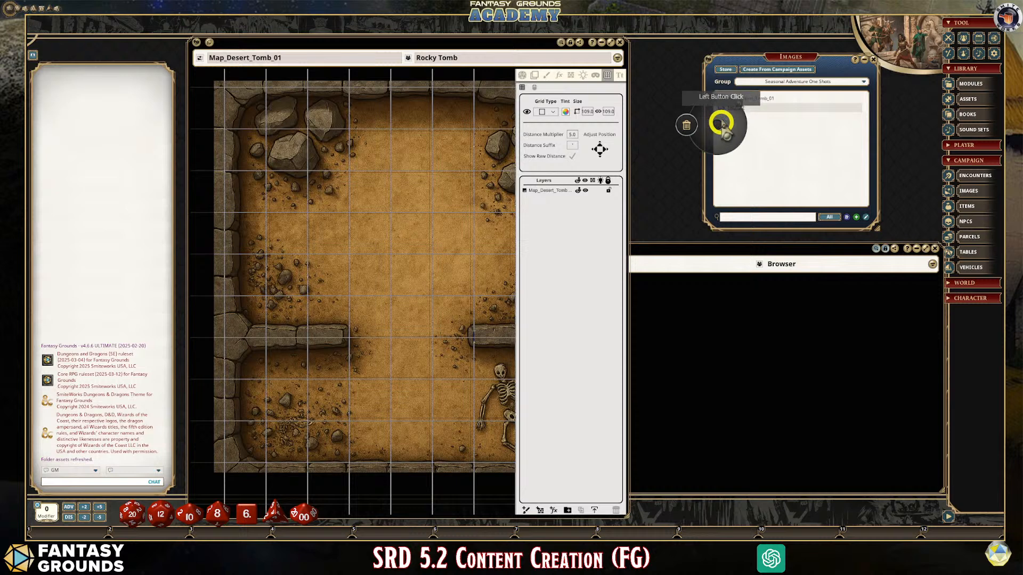
pyautogui.click(686, 125)
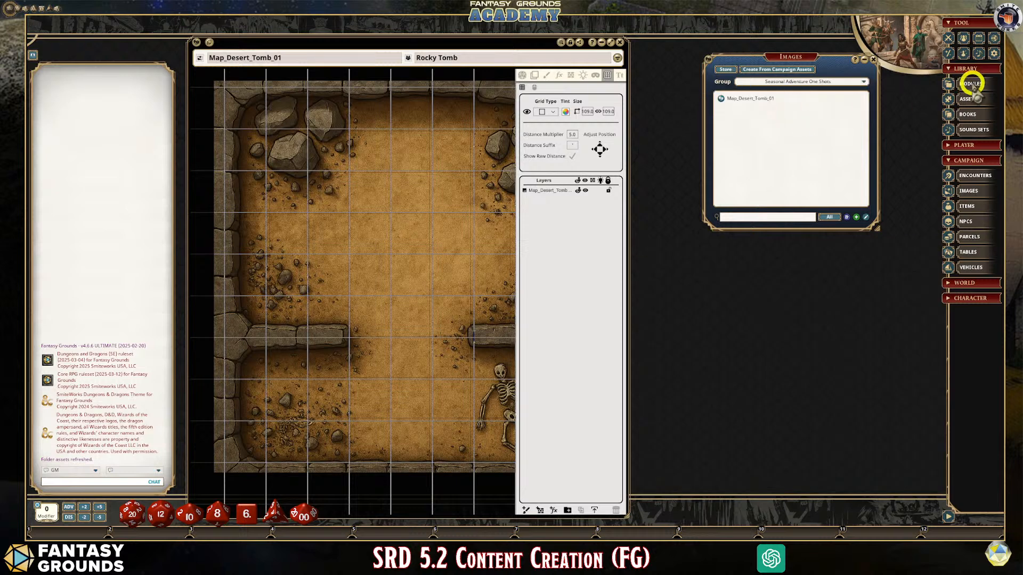
pyautogui.rightClick(720, 100)
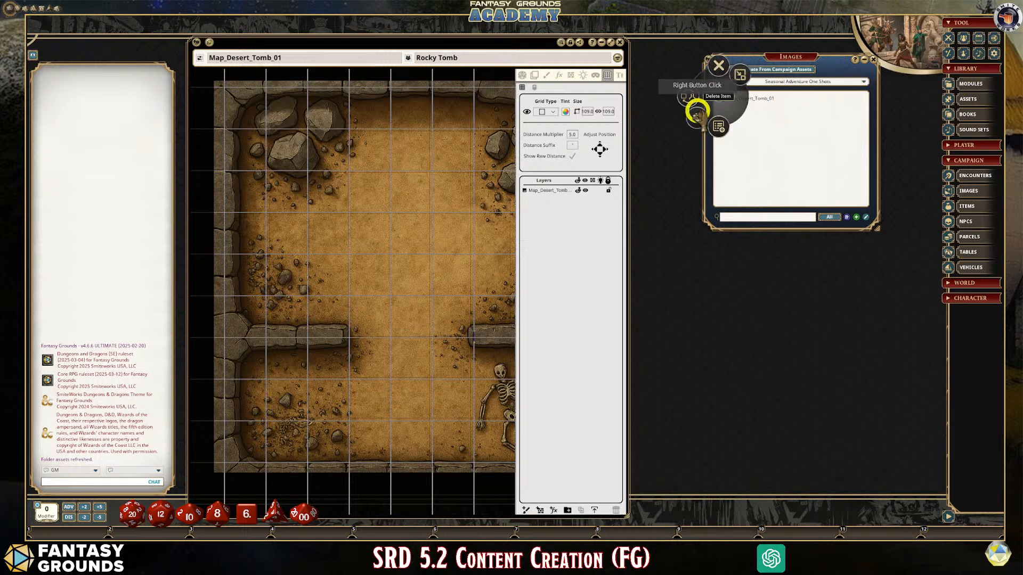
pyautogui.click(709, 120)
pyautogui.click(669, 121)
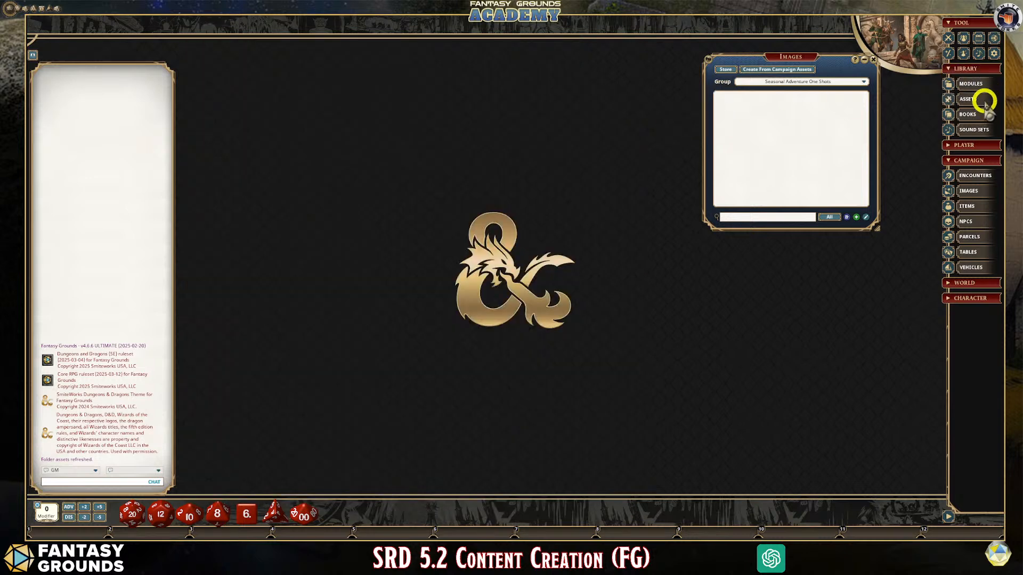
# Show the campaign's image assets and open their images folder in File Explorer
pyautogui.click(969, 99)
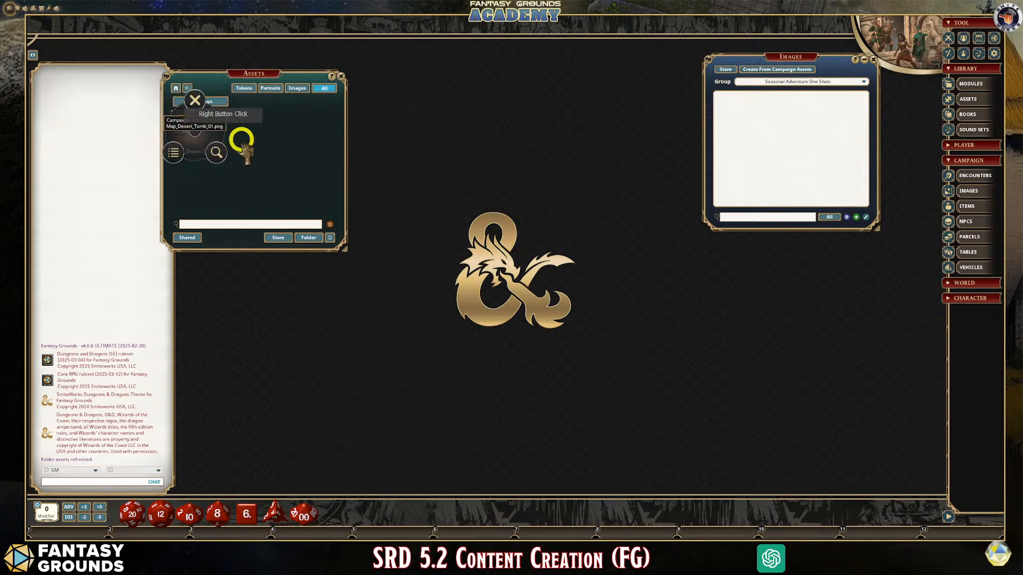
pyautogui.click(302, 245)
pyautogui.click(314, 242)
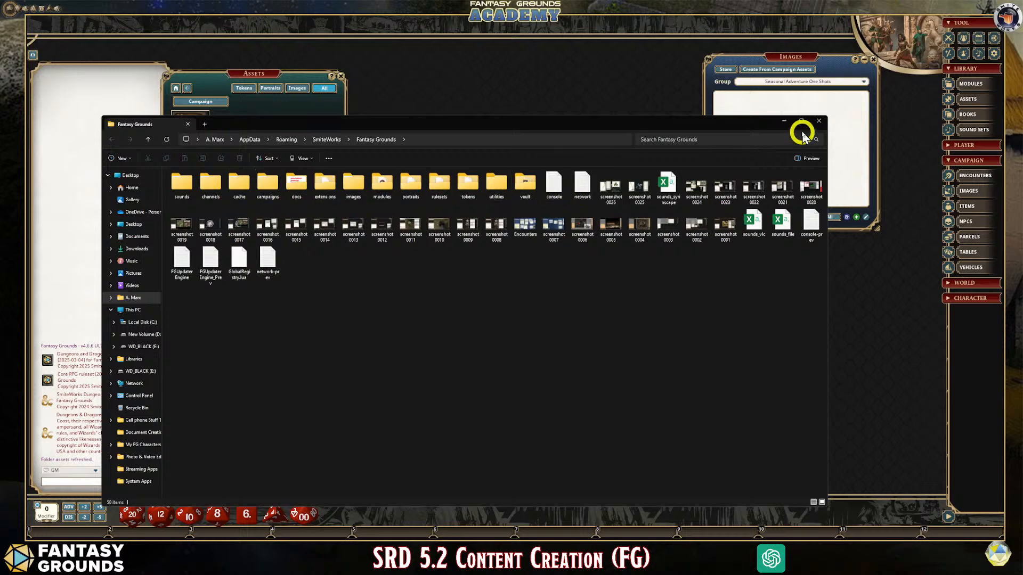
pyautogui.click(821, 124)
pyautogui.click(303, 87)
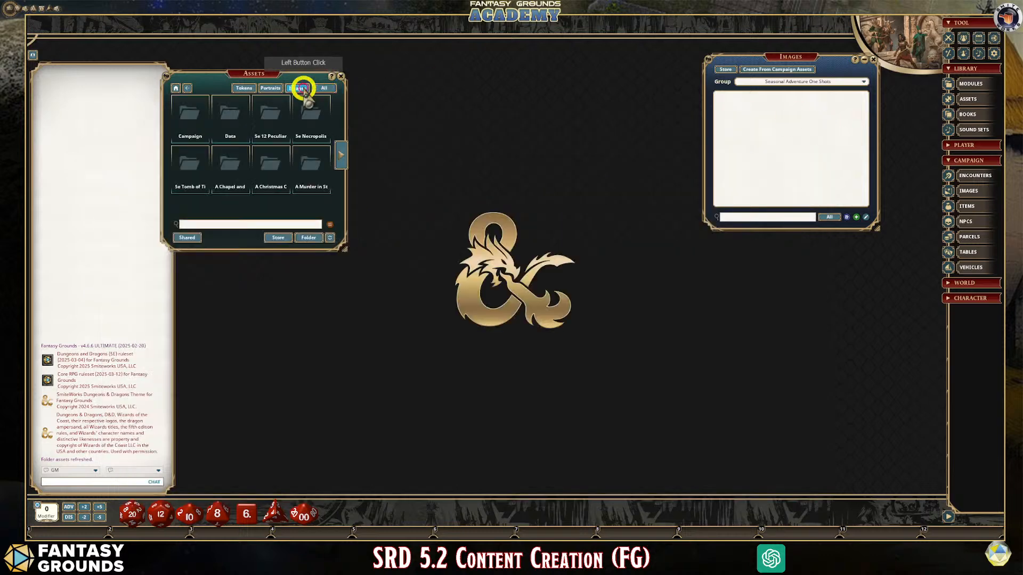
pyautogui.click(313, 120)
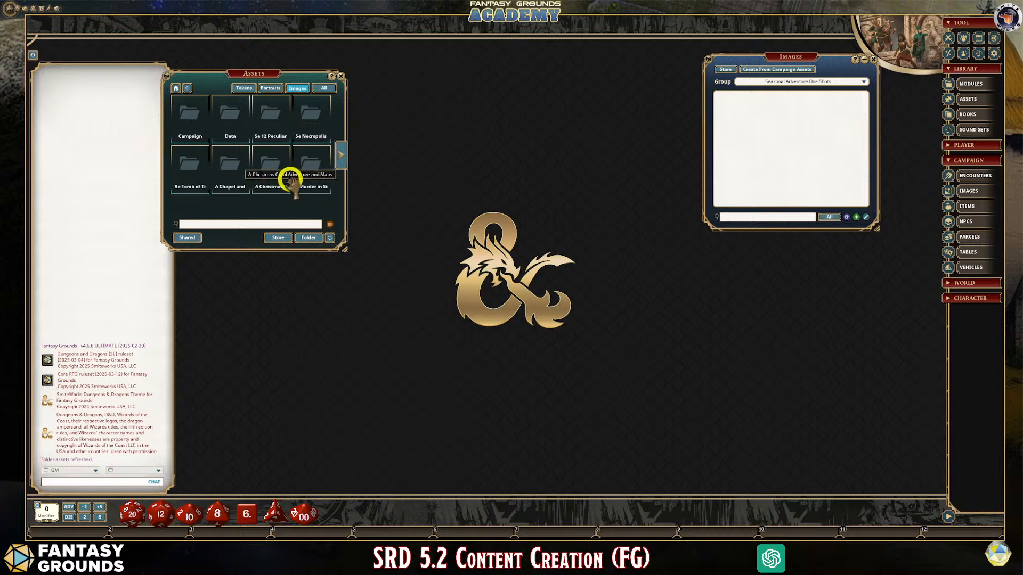
pyautogui.click(197, 116)
pyautogui.rightClick(189, 127)
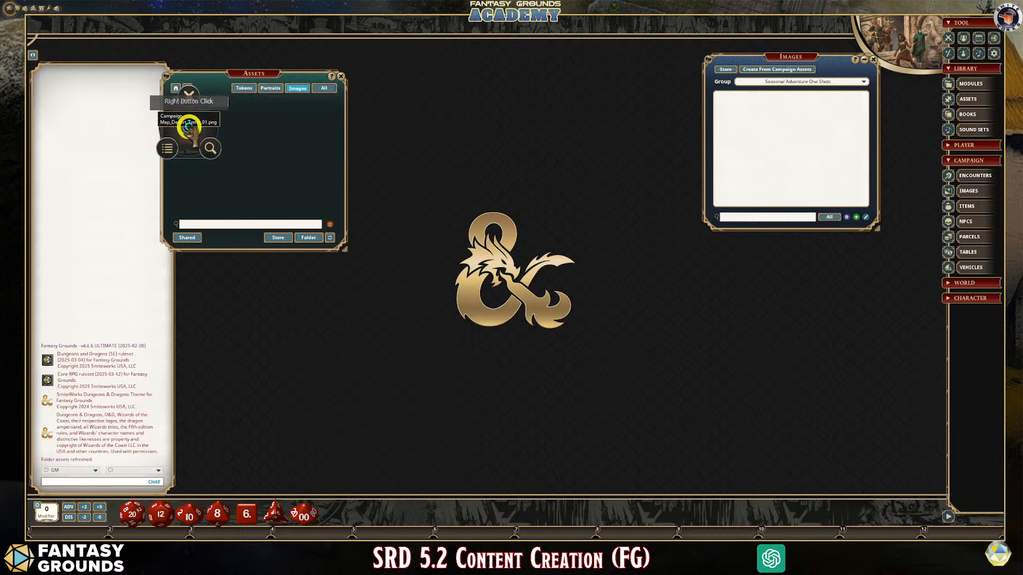
pyautogui.click(257, 138)
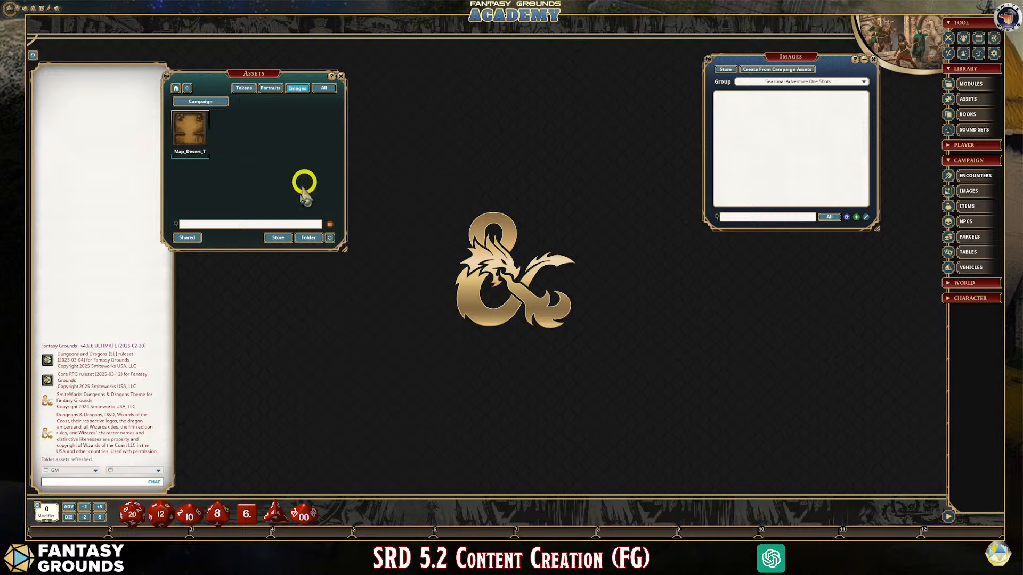
pyautogui.click(310, 238)
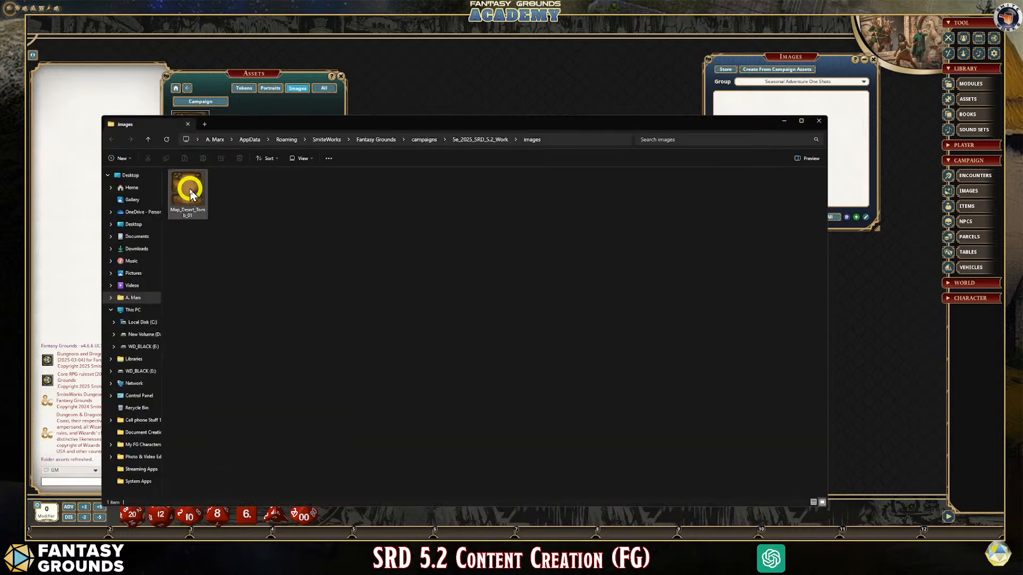
# Delete the Map_Desert_Tomb_01 file from the campaign's images folder and refresh the assets in Fantasy Grounds
pyautogui.rightClick(190, 191)
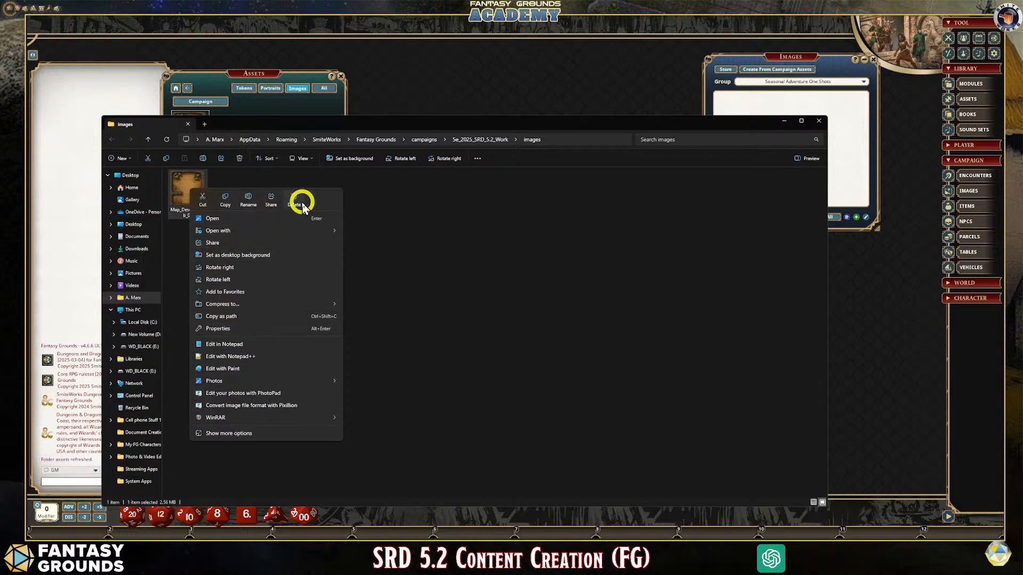
pyautogui.click(294, 201)
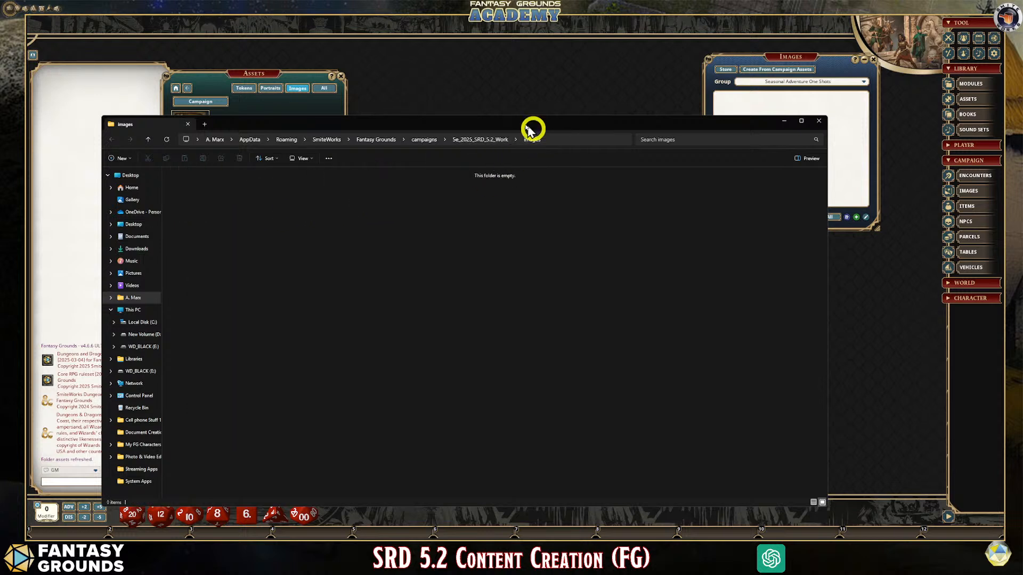
pyautogui.click(280, 74)
pyautogui.click(330, 238)
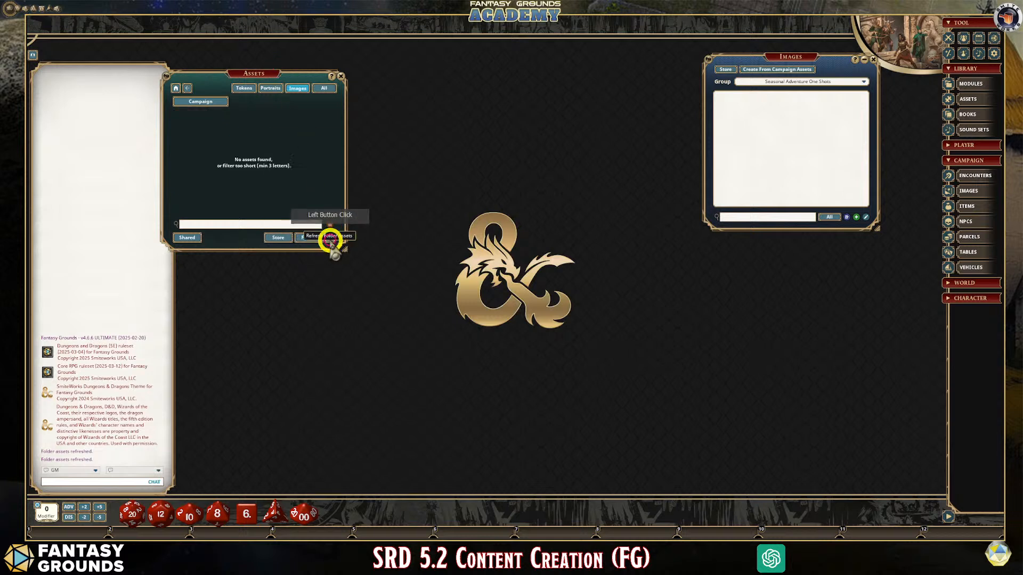
# Bring the campaign's images folder up alongside the ChatGPT tomb map and show the available actions for the folder's empty area
pyautogui.click(514, 160)
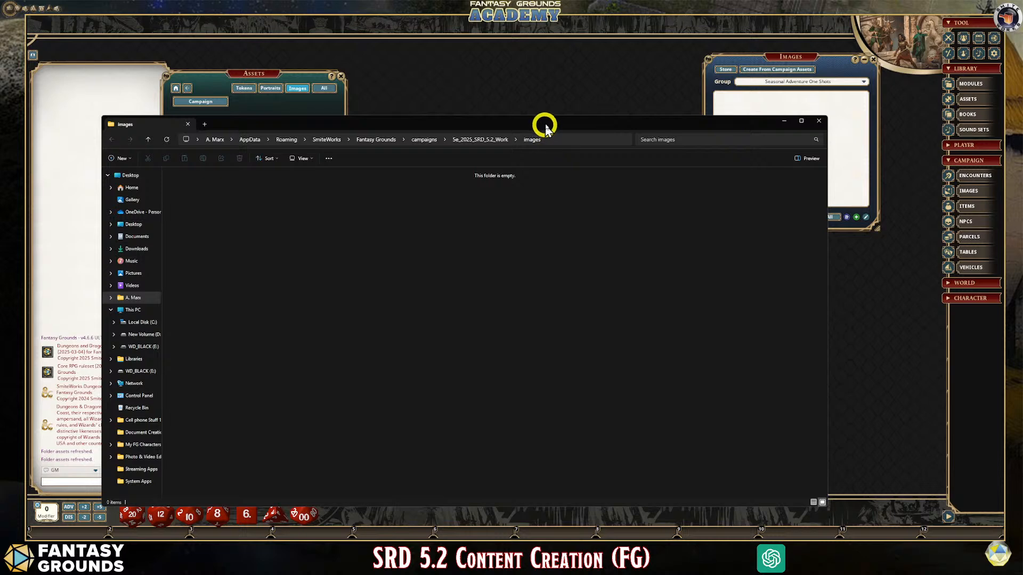
pyautogui.moveTo(544, 126); pyautogui.dragTo(585, 100)
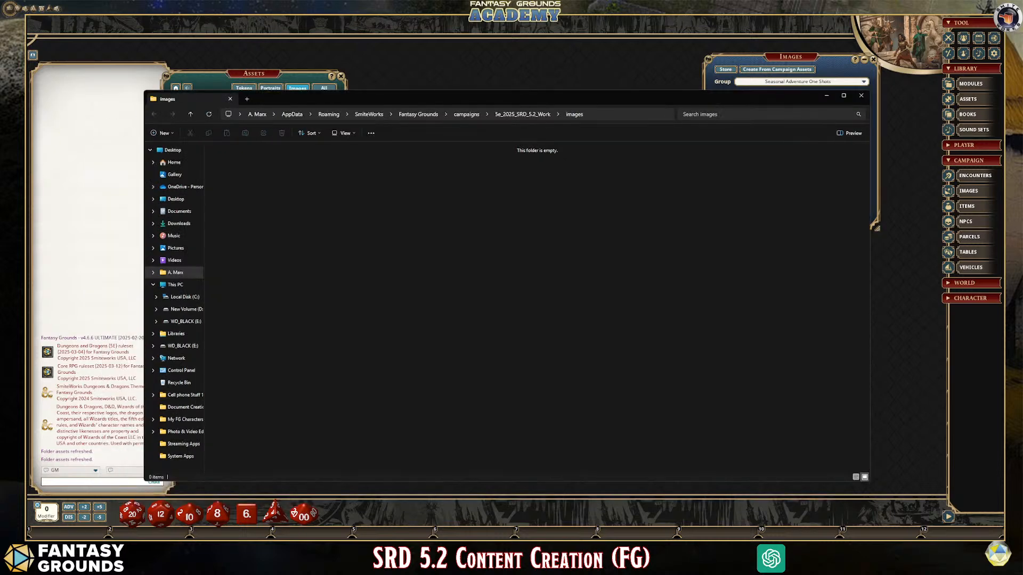
pyautogui.hotkey('alt', 'Tab')
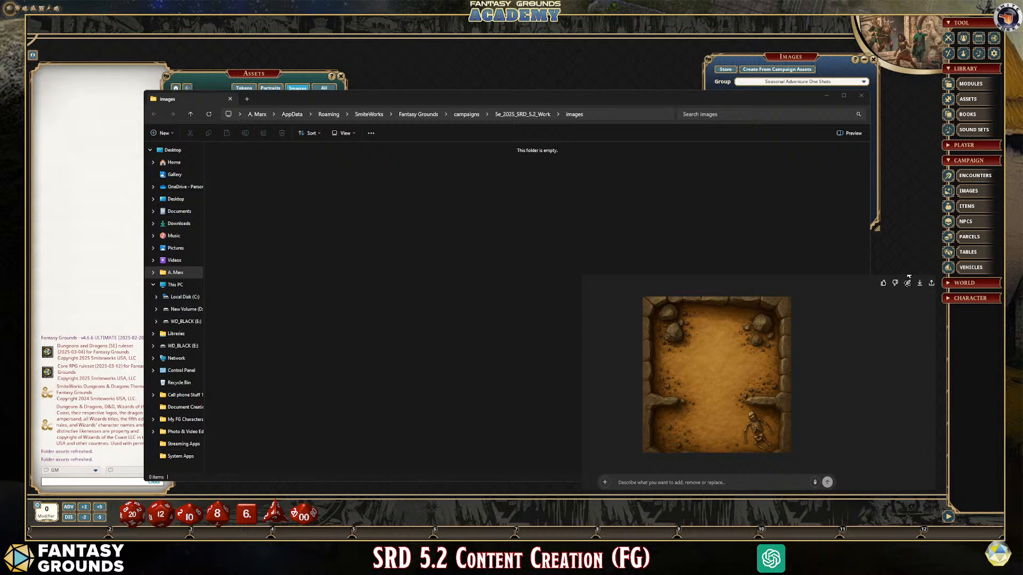
pyautogui.click(496, 216)
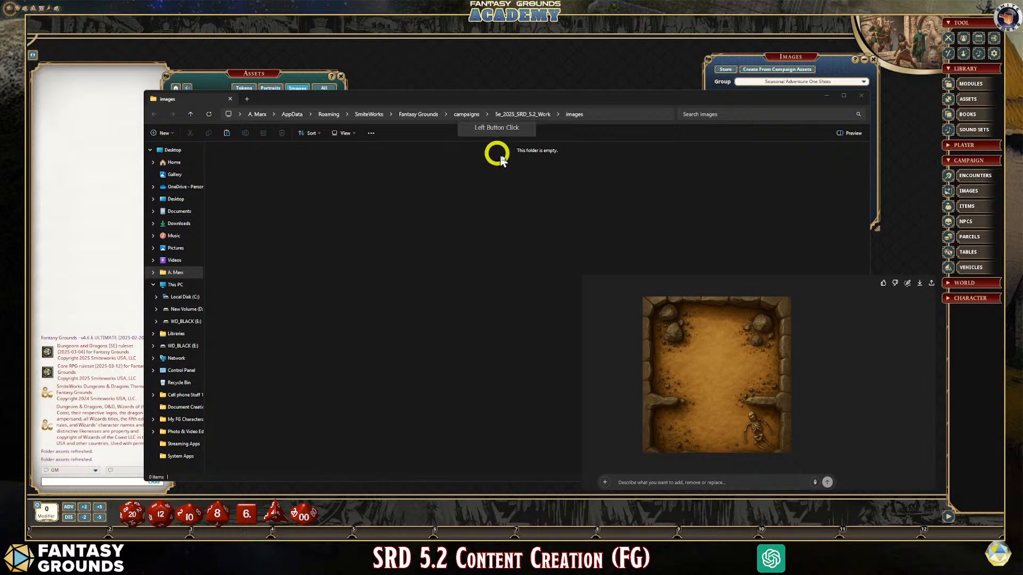
pyautogui.rightClick(389, 206)
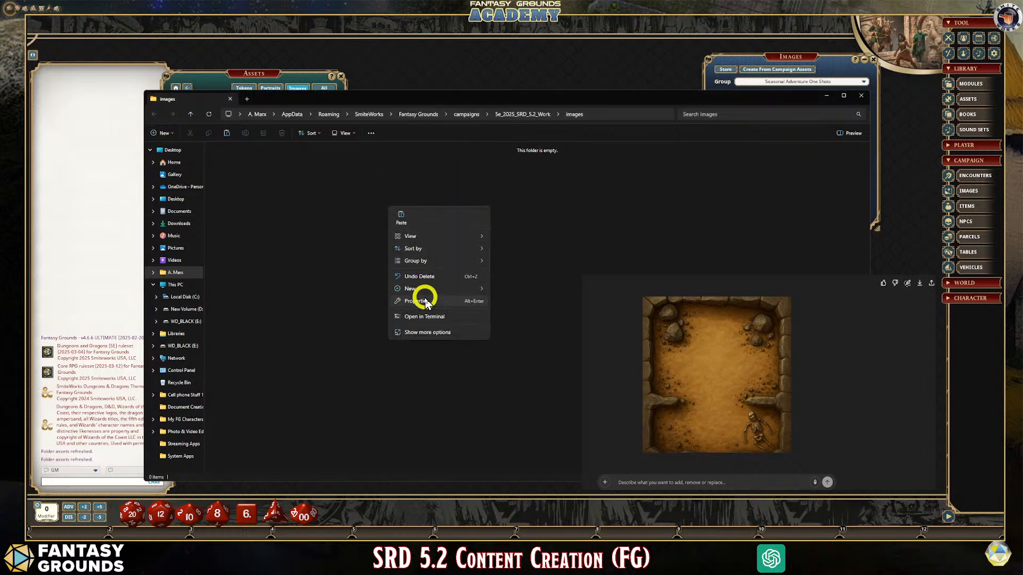
# Paste the copied map image into the campaign's images folder, rename it Map_Desert Tomb_01, and minimize the folder window
pyautogui.click(402, 215)
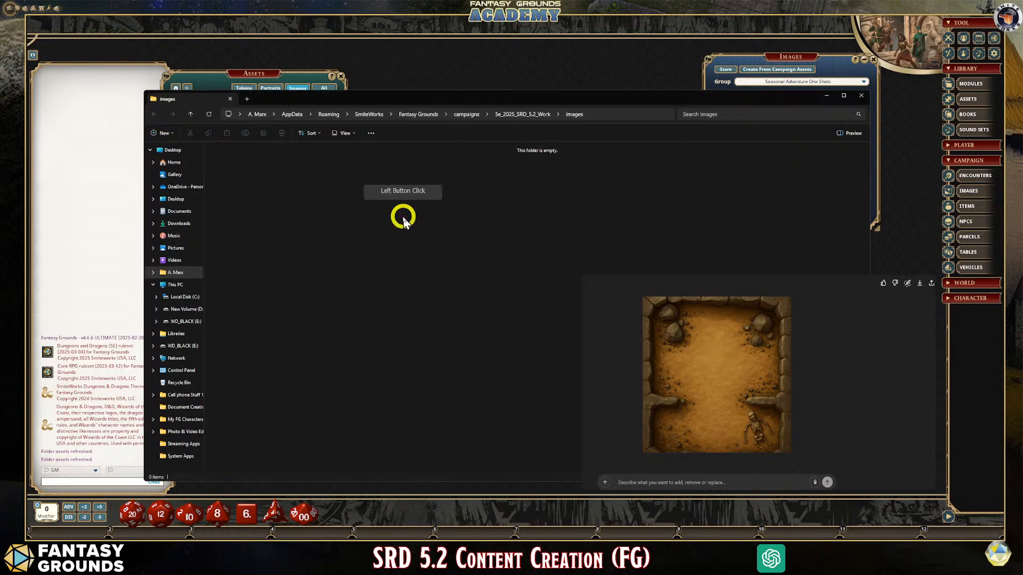
pyautogui.click(229, 191)
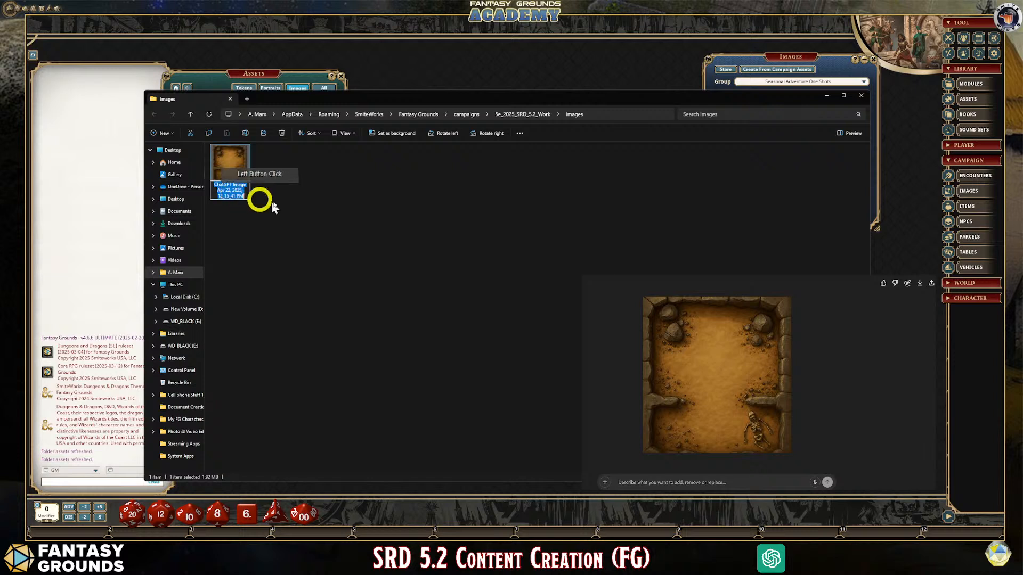
pyautogui.write('Map_Desert Tomb_01')
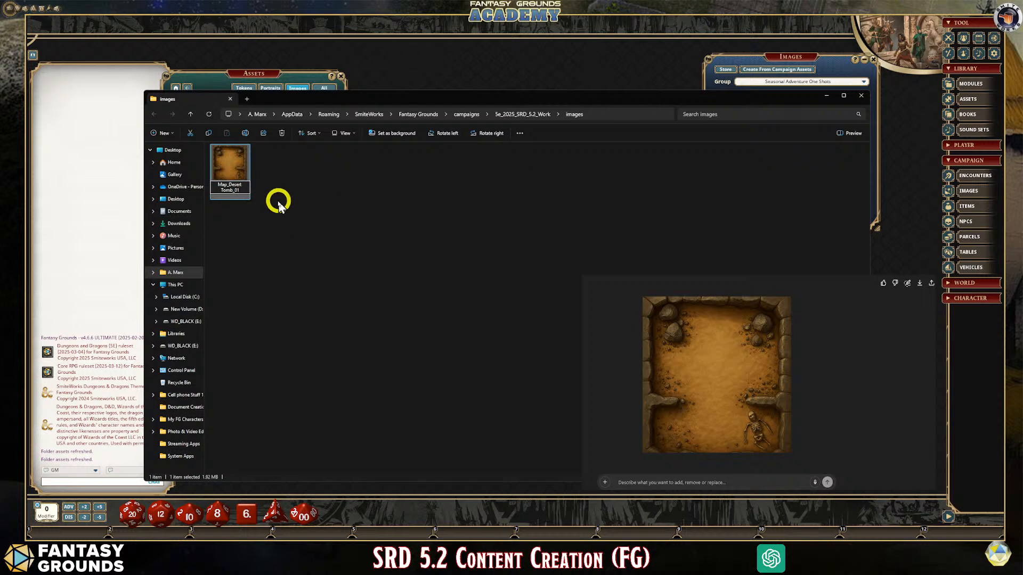
pyautogui.click(231, 184)
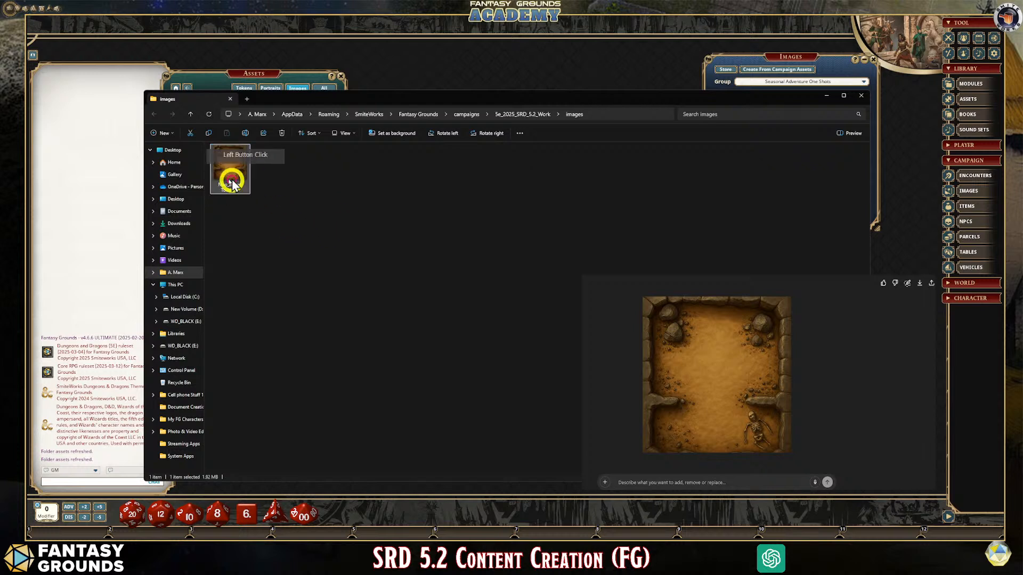
pyautogui.click(352, 170)
pyautogui.click(828, 97)
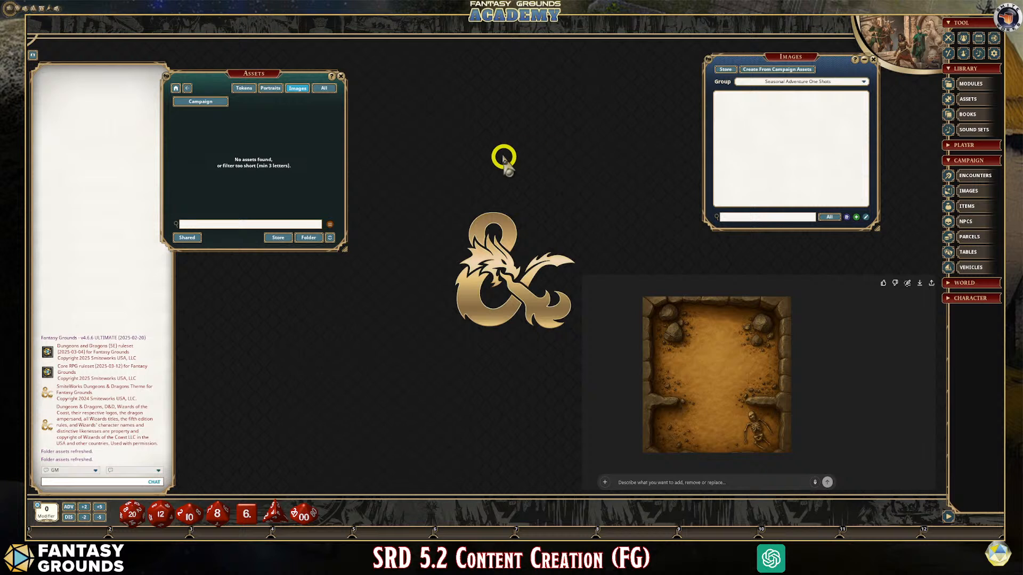
# Refresh the campaign image assets and preview the desert tomb map, leaving only its preview open beside the image list
pyautogui.click(330, 238)
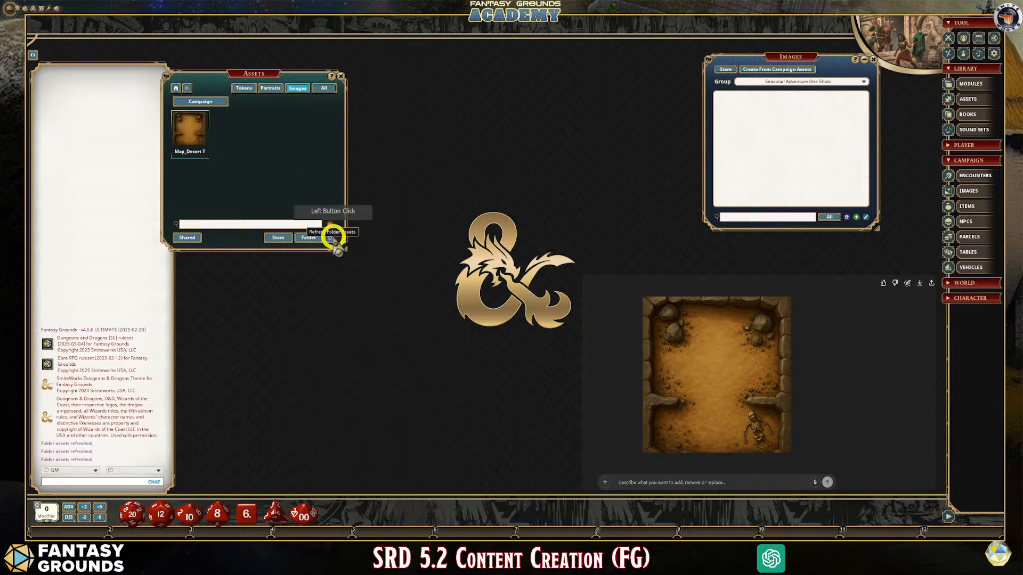
pyautogui.click(212, 133)
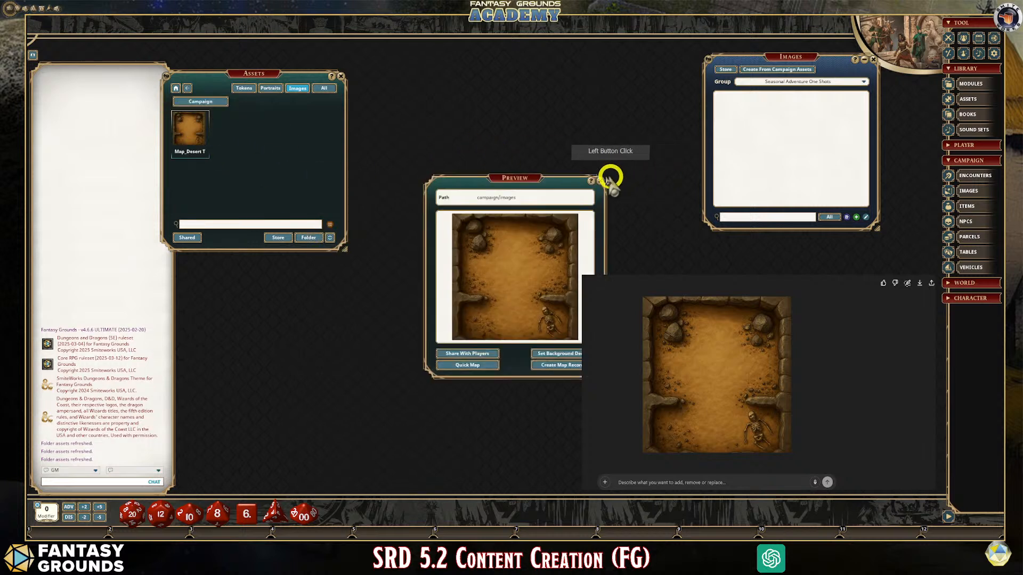
pyautogui.moveTo(502, 177); pyautogui.dragTo(456, 67)
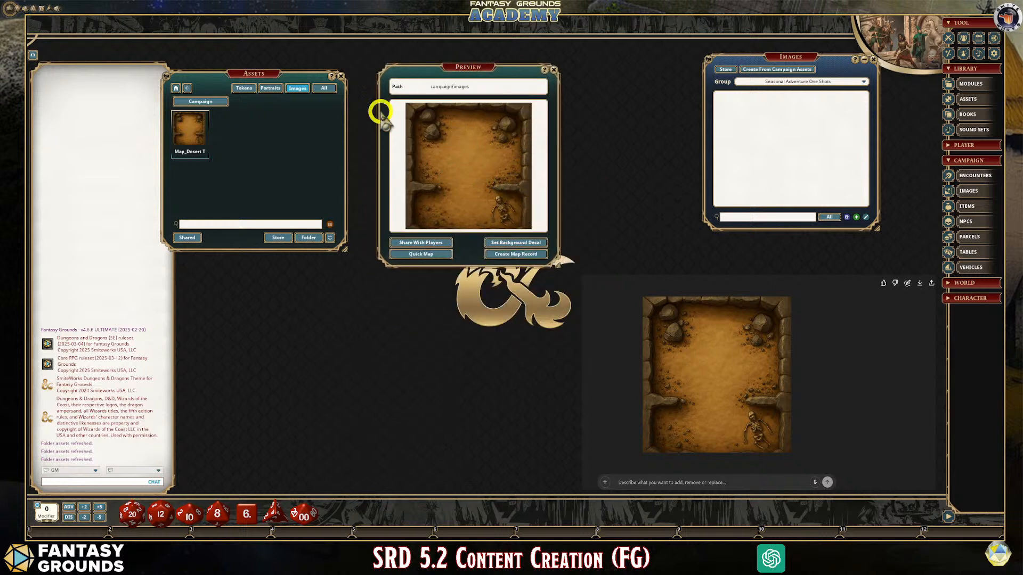
pyautogui.click(342, 76)
pyautogui.moveTo(537, 101); pyautogui.dragTo(395, 93)
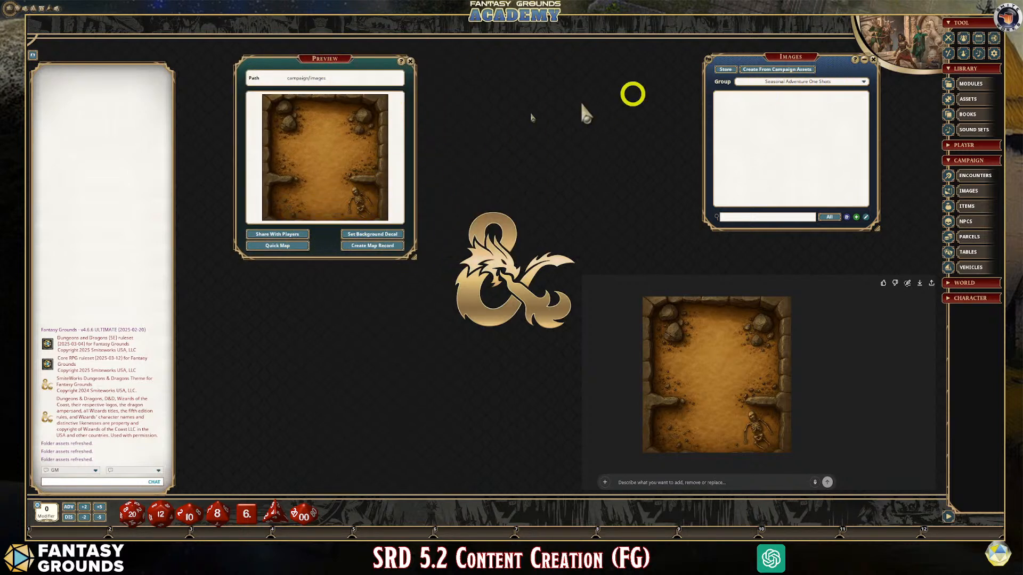
# Create a map record from the previewed image and enlarge the new map window in the open desktop area
pyautogui.click(379, 246)
pyautogui.moveTo(534, 157); pyautogui.dragTo(429, 56)
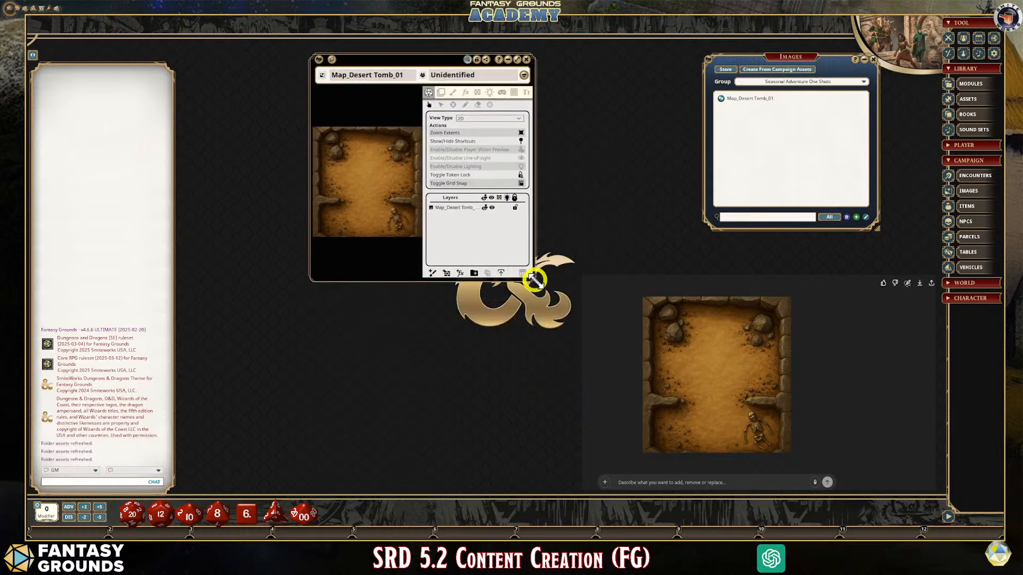
pyautogui.moveTo(534, 278); pyautogui.dragTo(644, 458)
pyautogui.moveTo(424, 57); pyautogui.dragTo(314, 55)
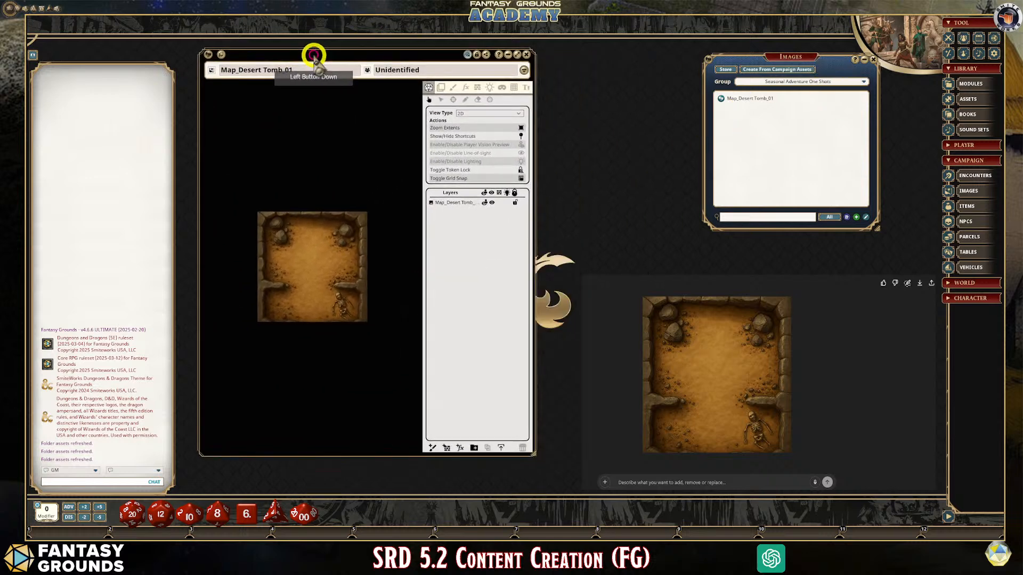
# Draw a square grid on the map from the image's upper-left corner, with cells of about 342 so three span its width
pyautogui.scroll(10, 267, 242)
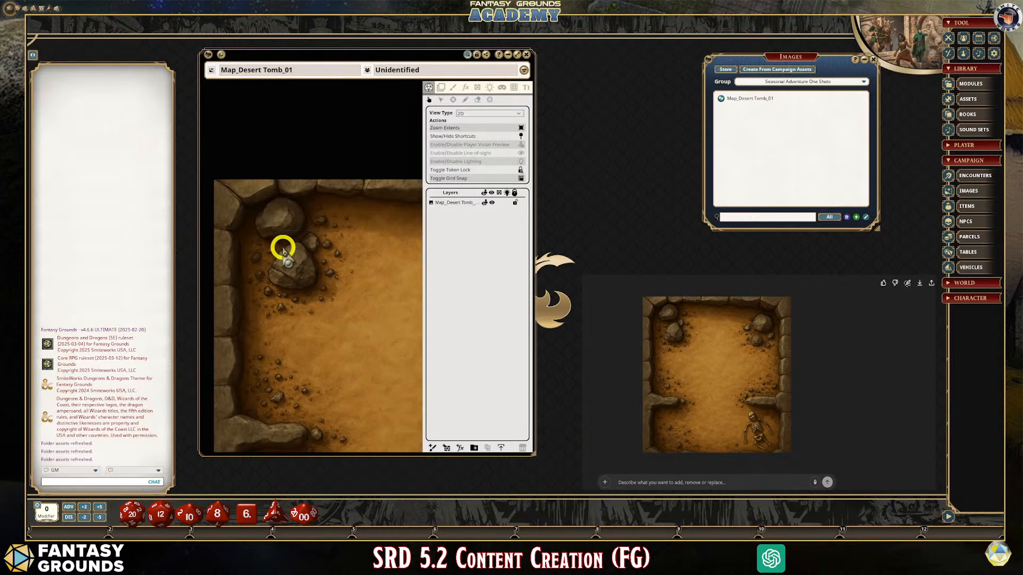
pyautogui.scroll(-6, 283, 251)
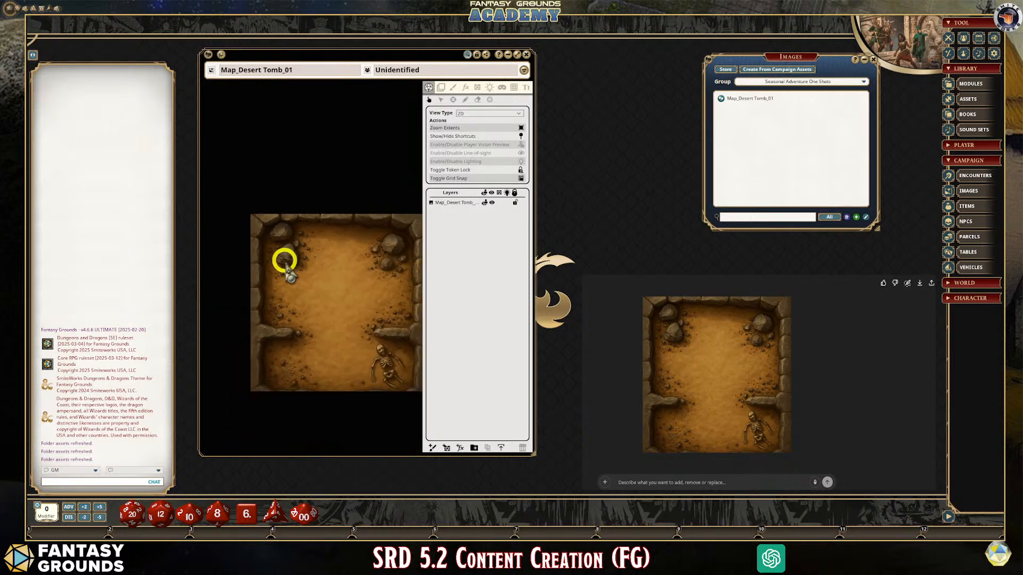
pyautogui.scroll(1, 291, 357)
pyautogui.scroll(-1, 333, 351)
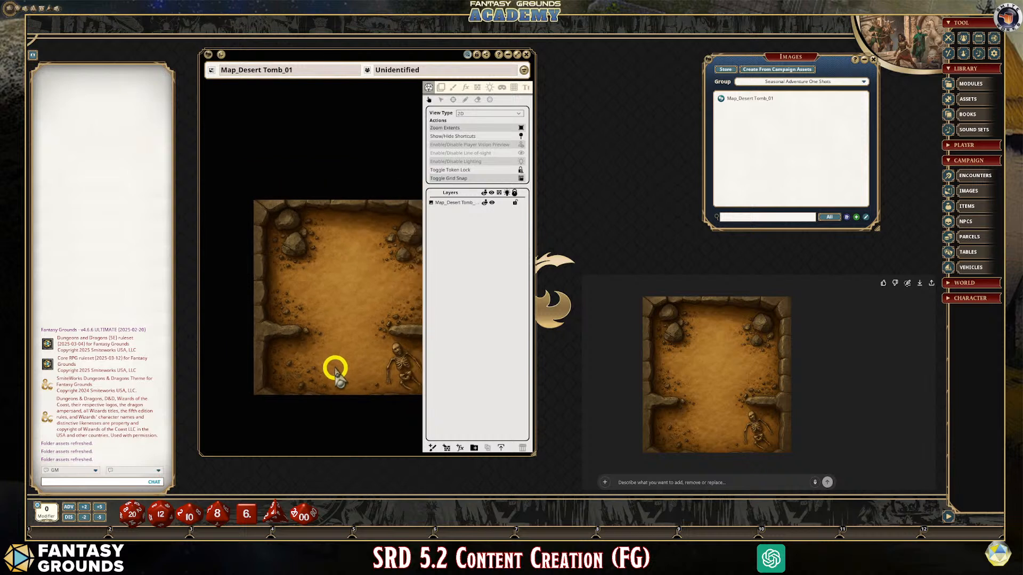
pyautogui.scroll(-3, 335, 373)
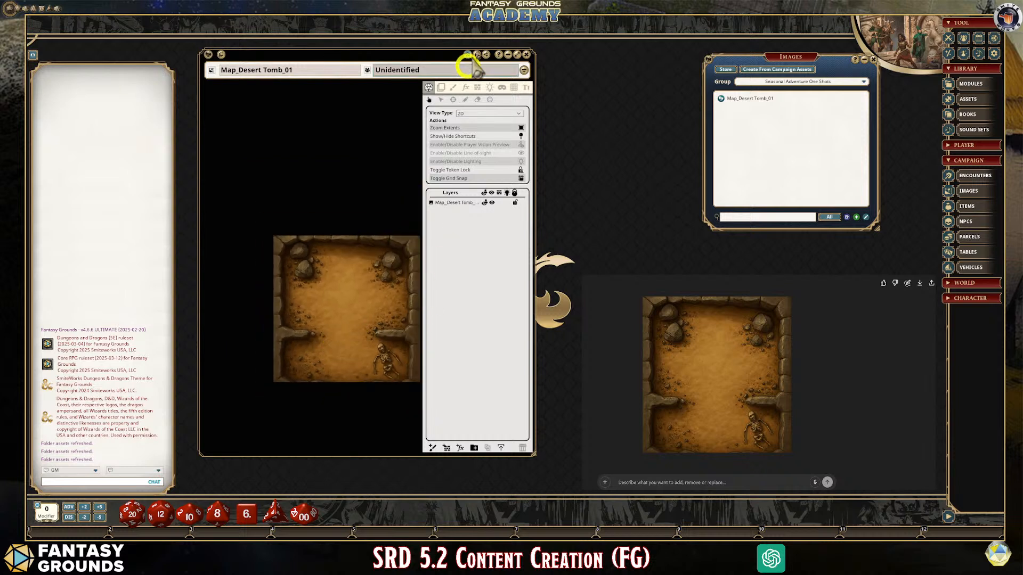
pyautogui.click(514, 86)
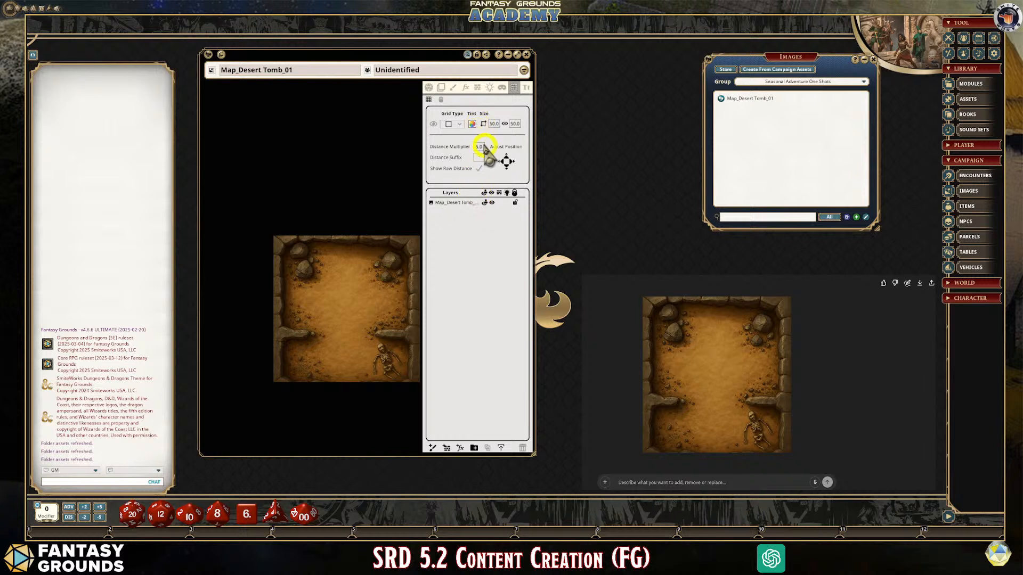
pyautogui.rightClick(356, 275)
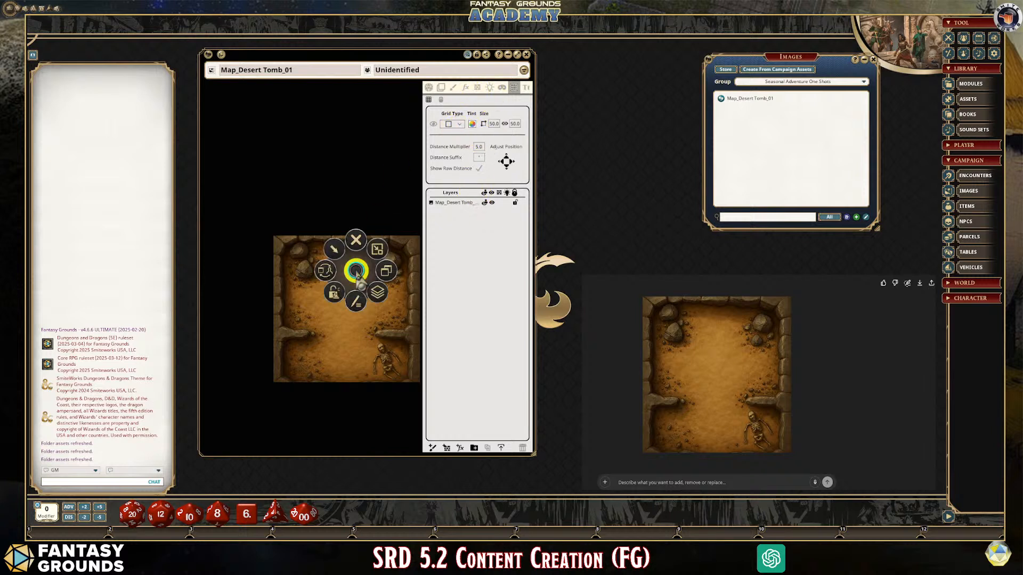
pyautogui.click(362, 301)
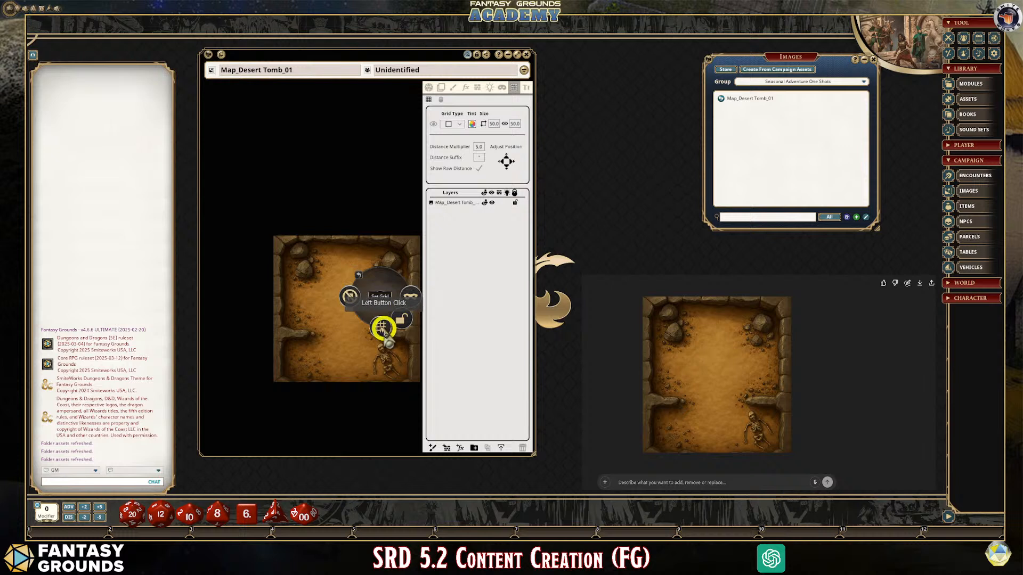
pyautogui.click(382, 328)
pyautogui.scroll(5, 290, 290)
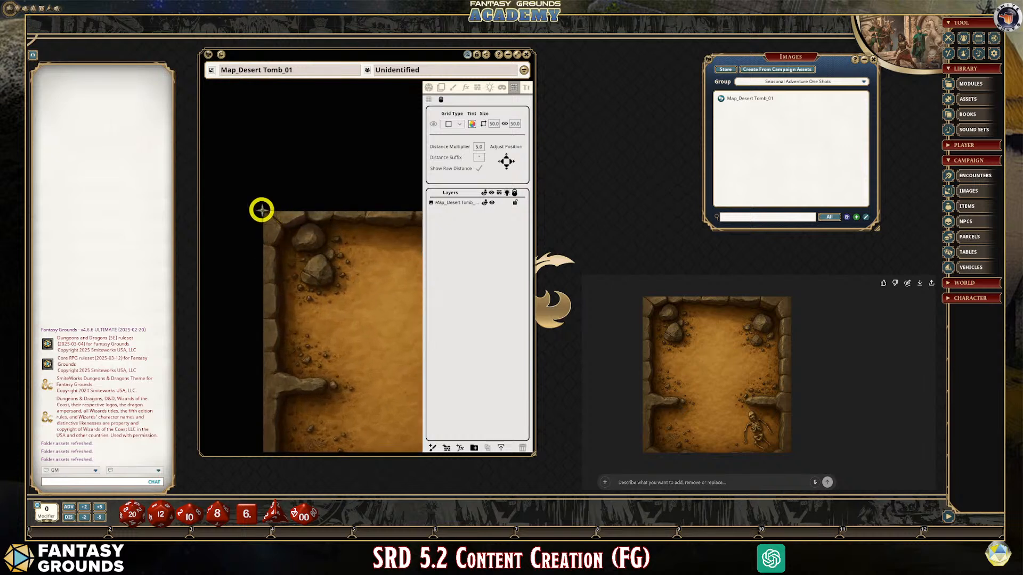
pyautogui.moveTo(262, 211); pyautogui.dragTo(328, 298)
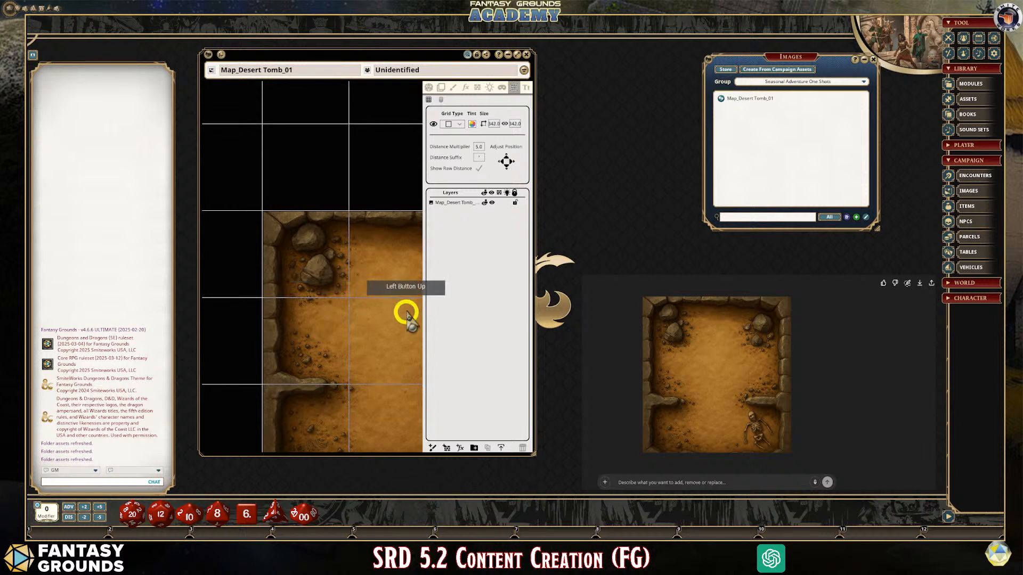
pyautogui.scroll(-5, 403, 317)
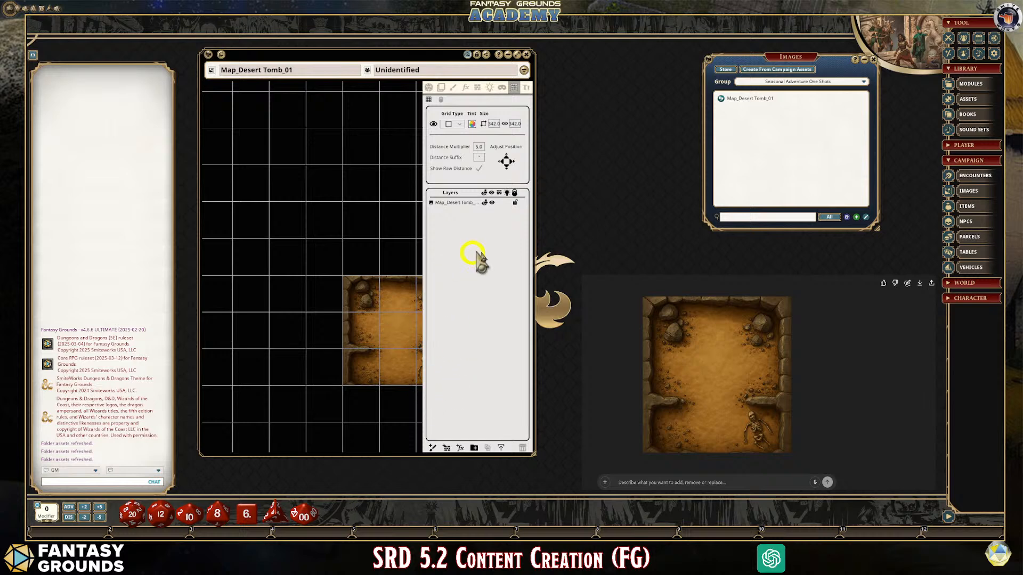
# Inspect the grid over the map with the editing tools hidden, and show the tools again in a wider map window
pyautogui.click(477, 58)
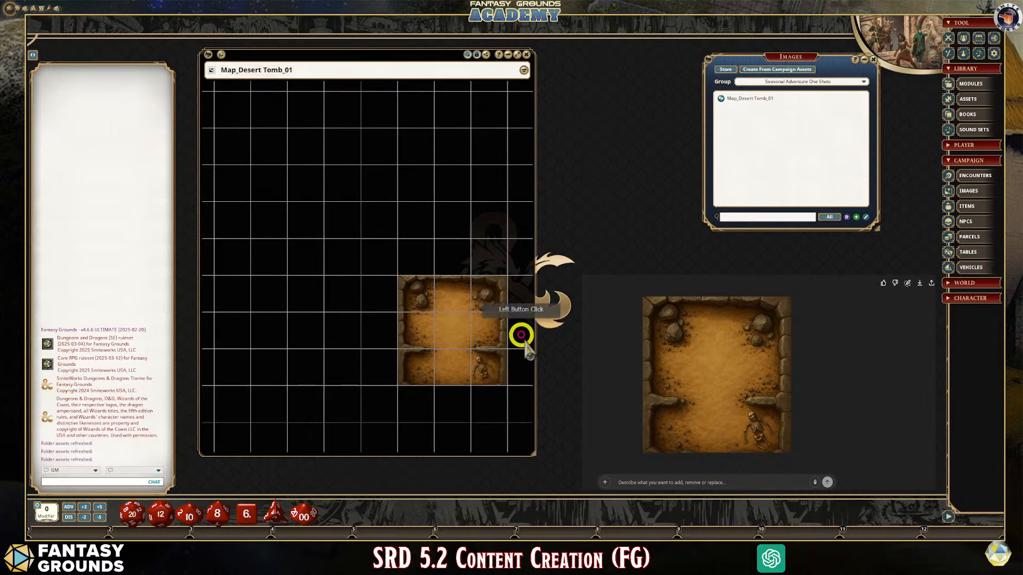
pyautogui.scroll(5, 480, 373)
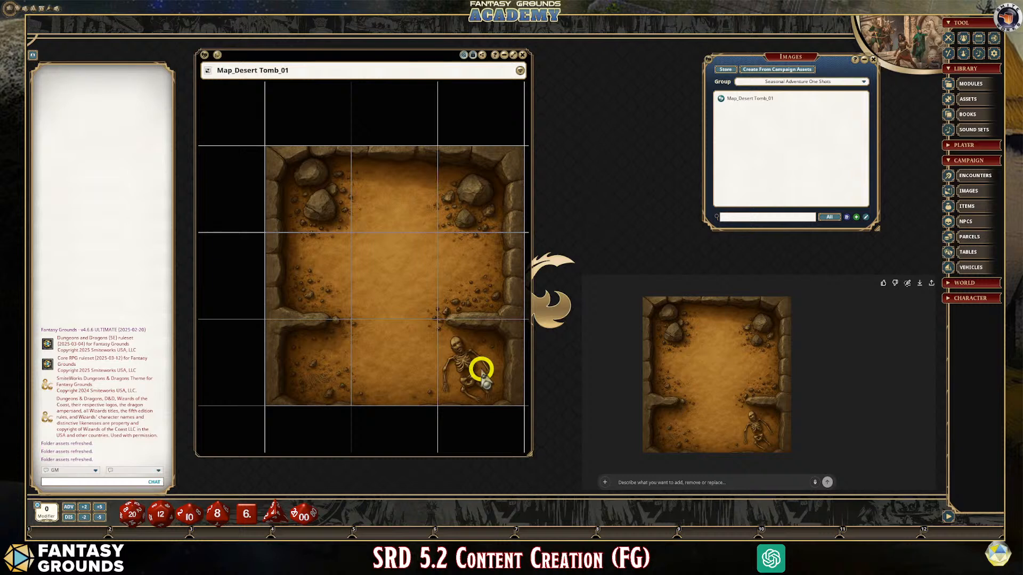
pyautogui.scroll(-1, 481, 371)
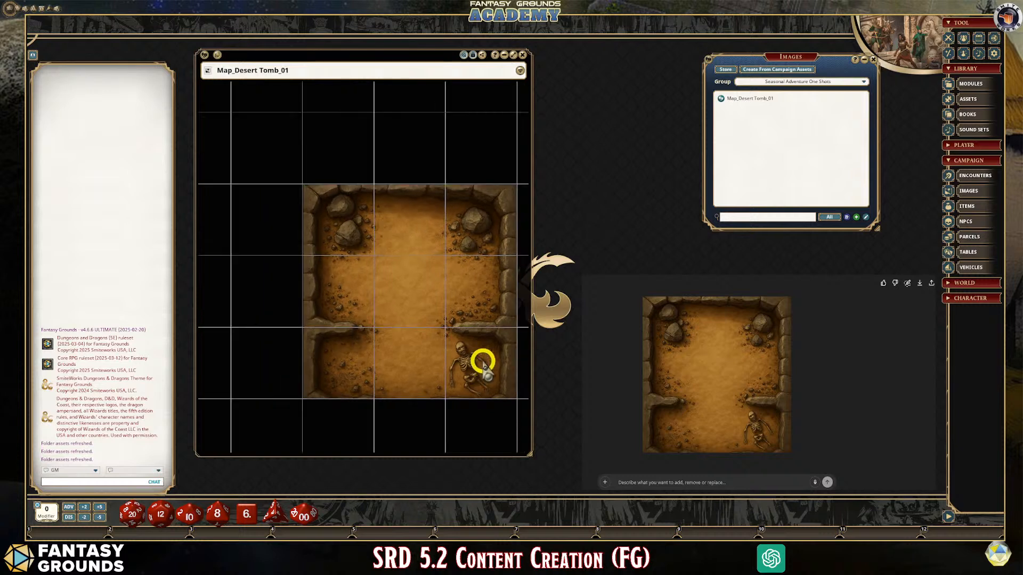
pyautogui.scroll(1, 482, 368)
pyautogui.scroll(-1, 482, 367)
pyautogui.click(472, 55)
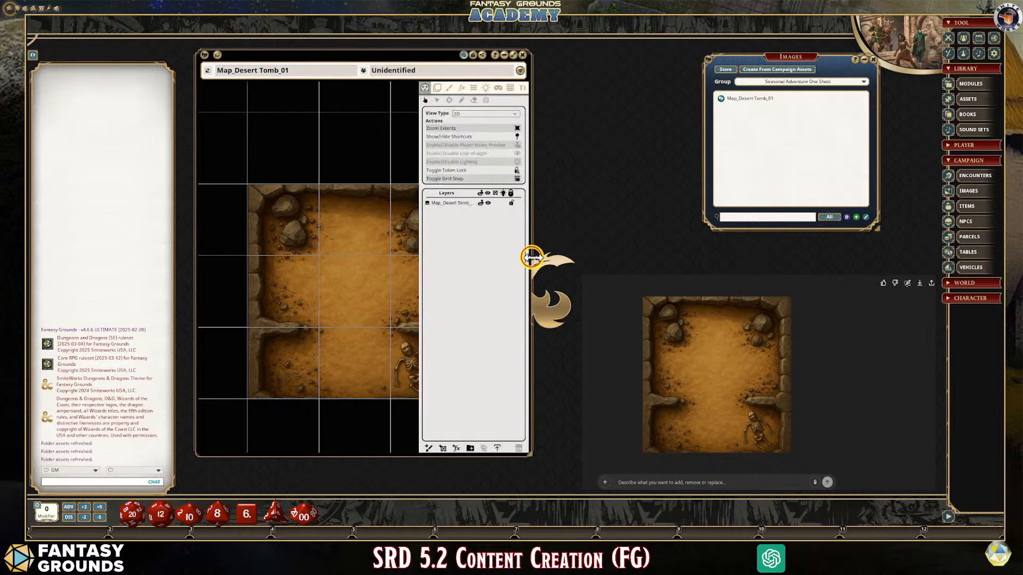
pyautogui.moveTo(531, 258); pyautogui.dragTo(630, 255)
pyautogui.scroll(1, 427, 261)
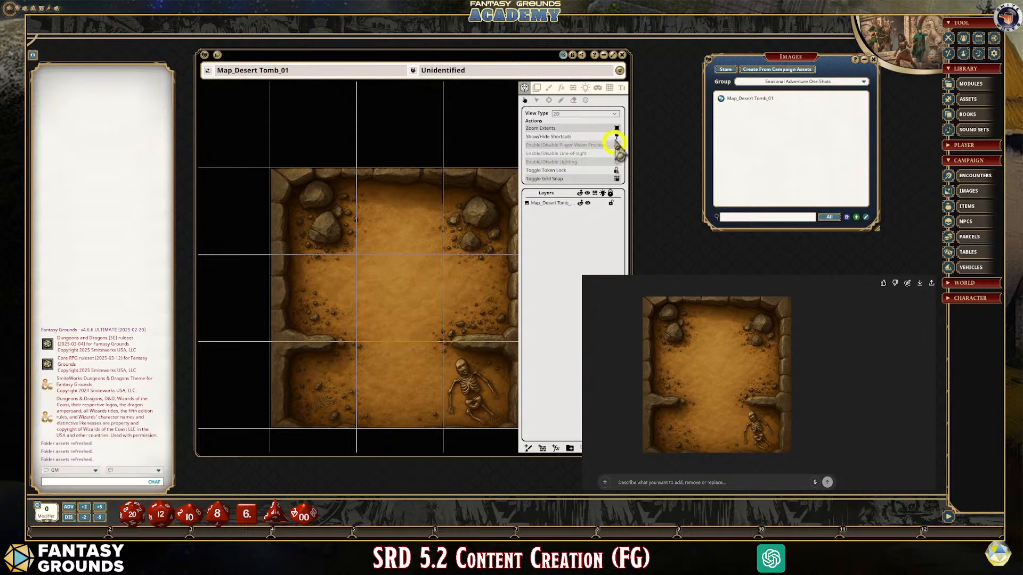
# Examine the FX types available for the map layer, leaving the type at None
pyautogui.click(563, 89)
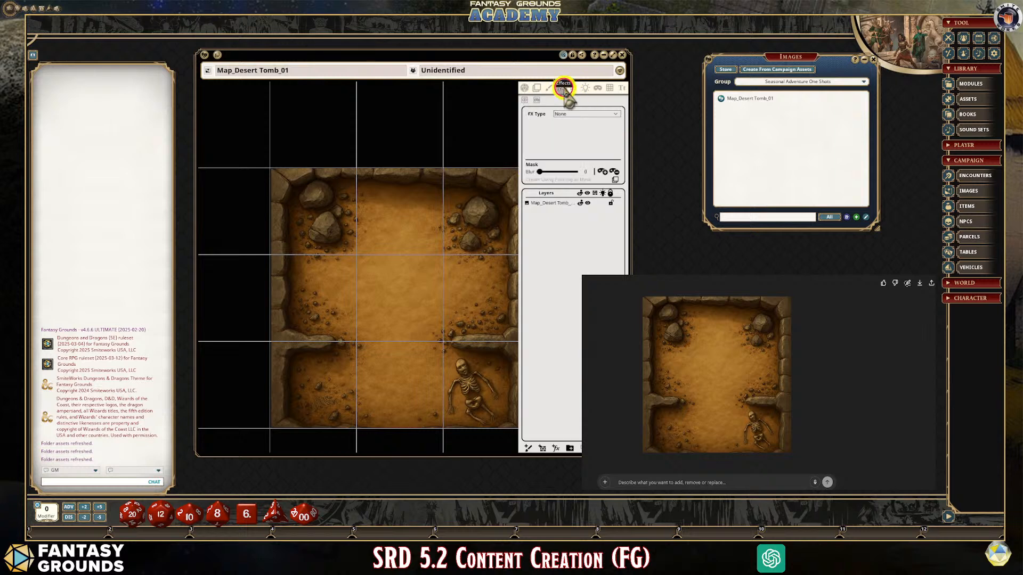
pyautogui.click(616, 115)
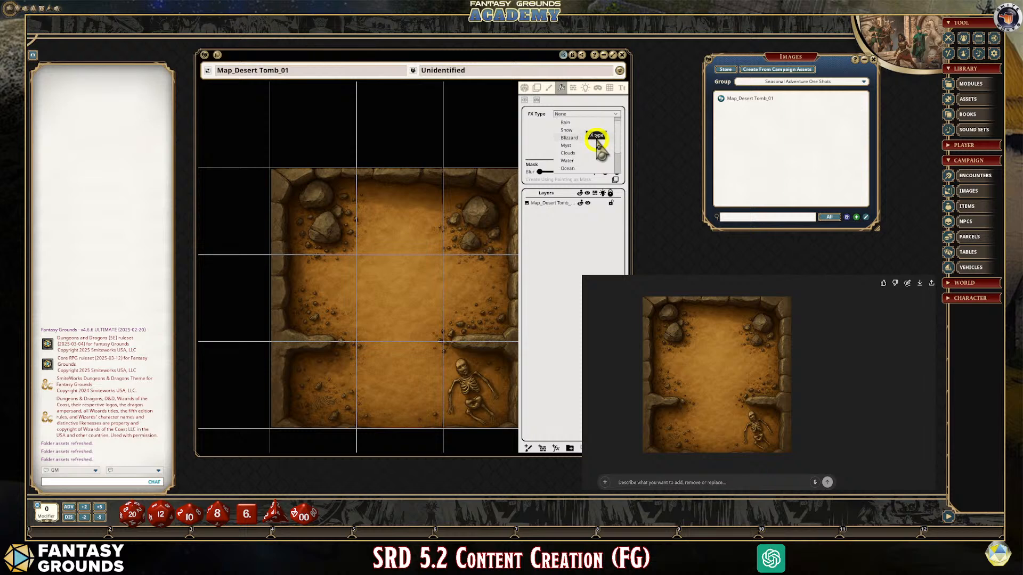
pyautogui.scroll(-3, 597, 140)
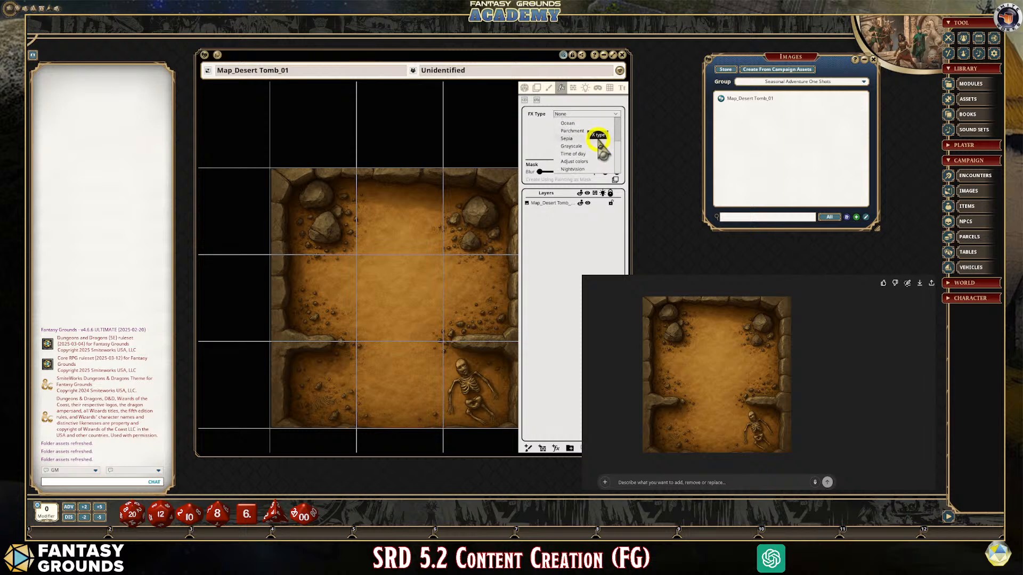
pyautogui.scroll(3, 594, 138)
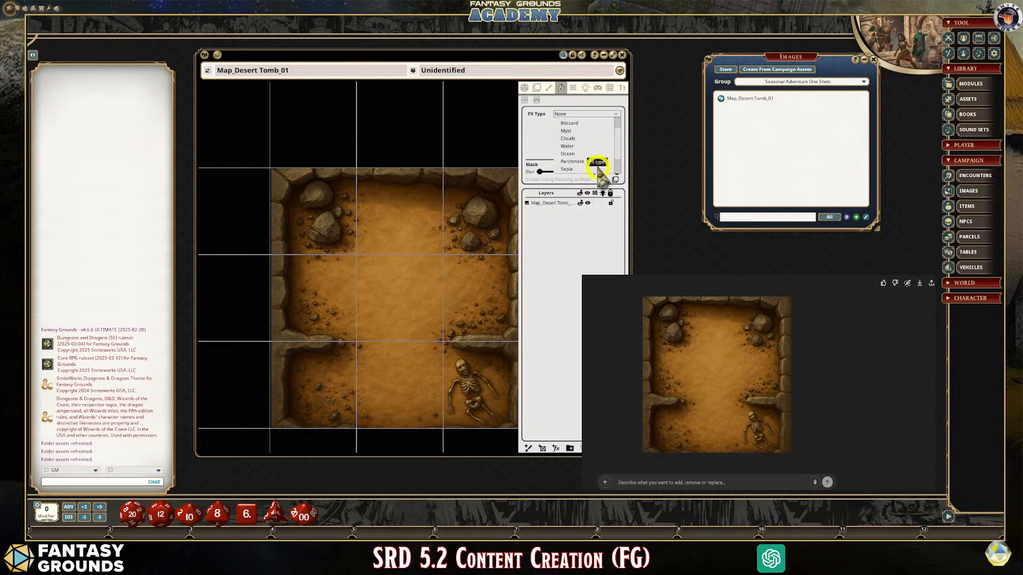
pyautogui.click(583, 196)
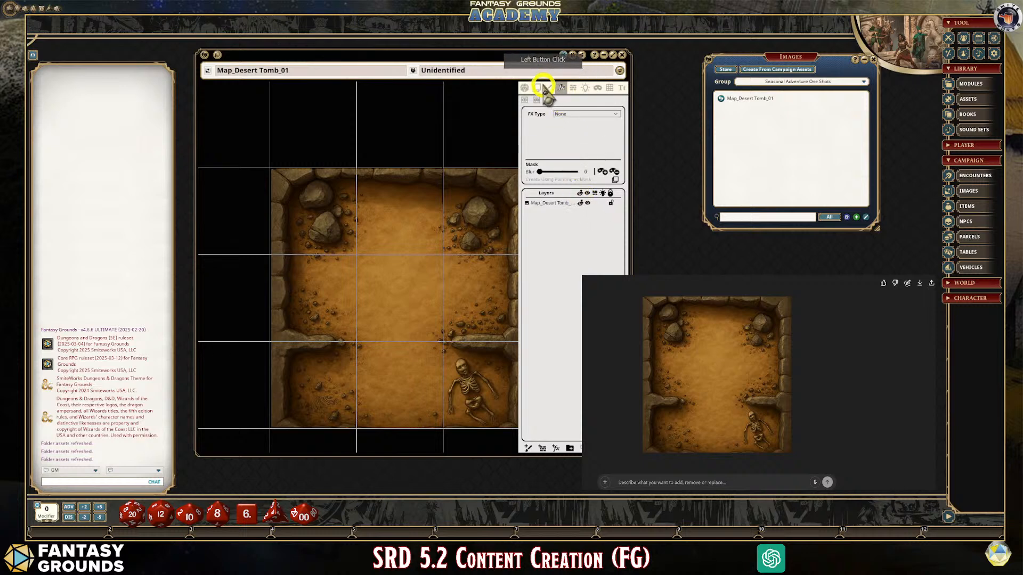
# Switch the map tools to line-of-sight drawing and choose the rectangle shape for wall occluders
pyautogui.click(527, 87)
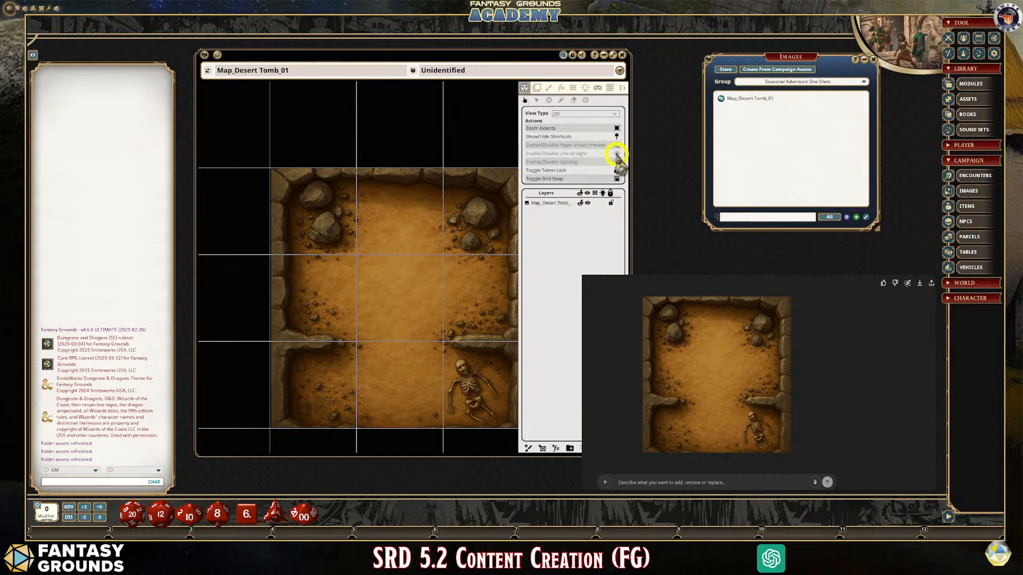
pyautogui.click(616, 143)
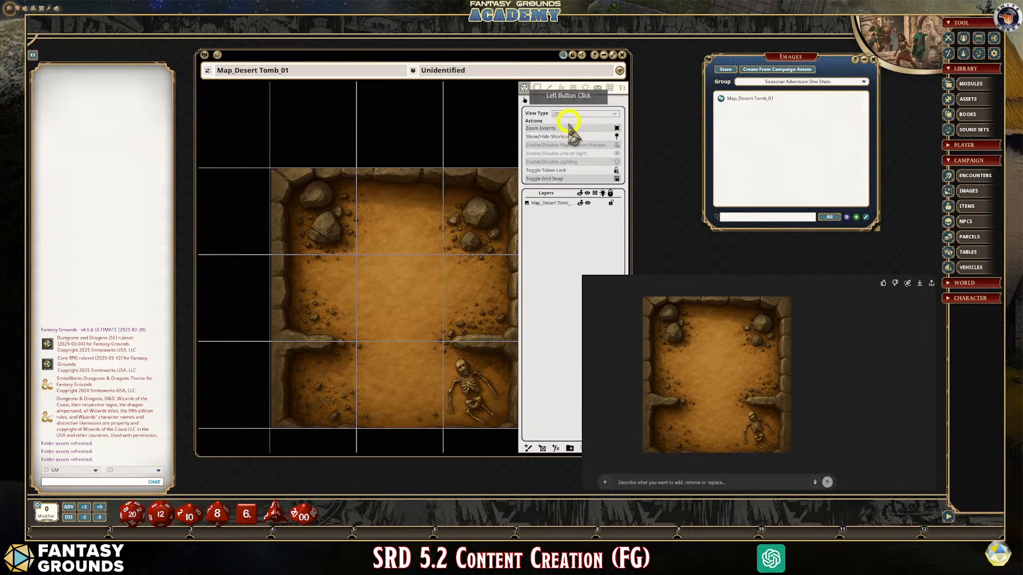
pyautogui.click(579, 88)
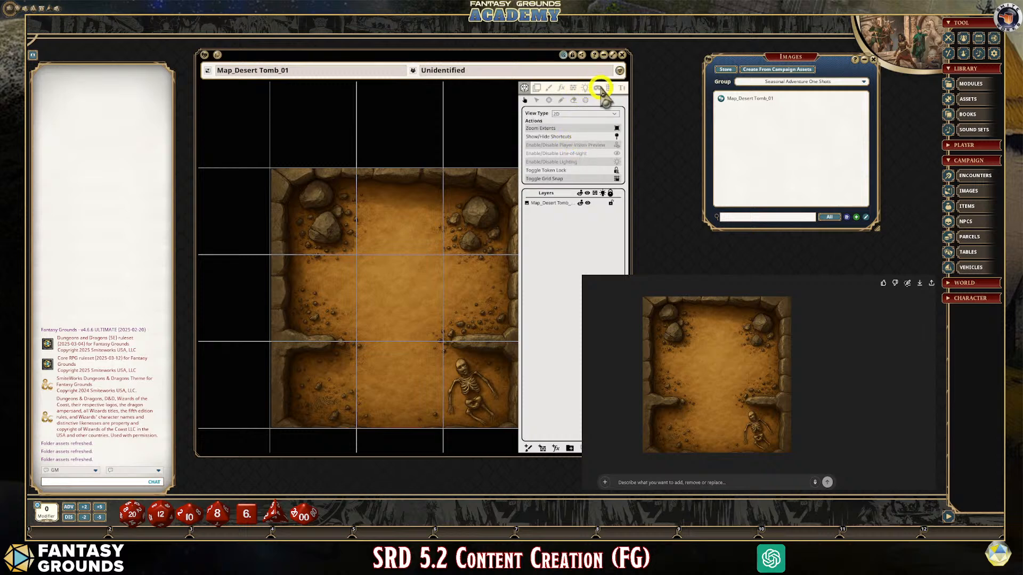
pyautogui.click(573, 88)
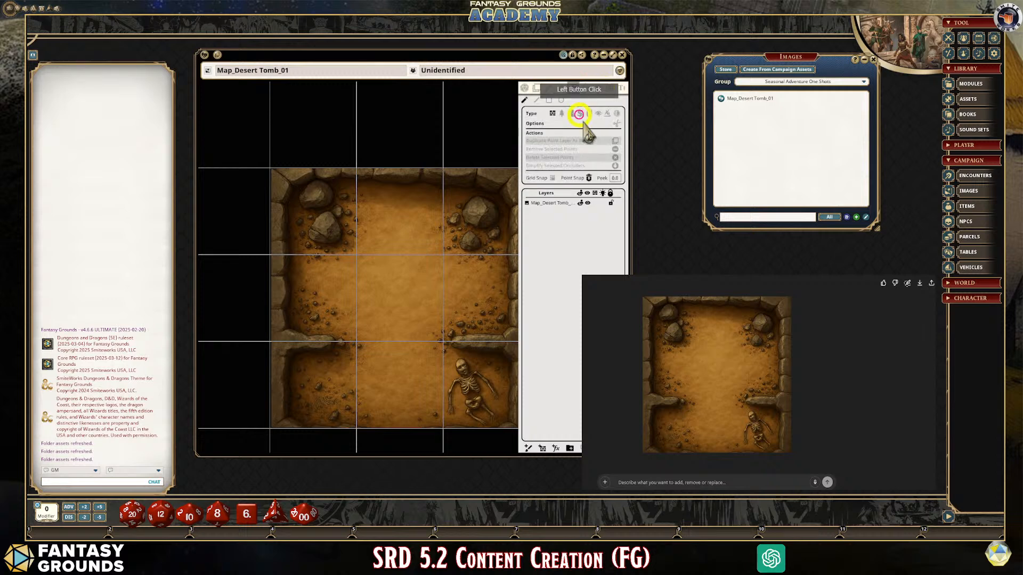
pyautogui.click(549, 100)
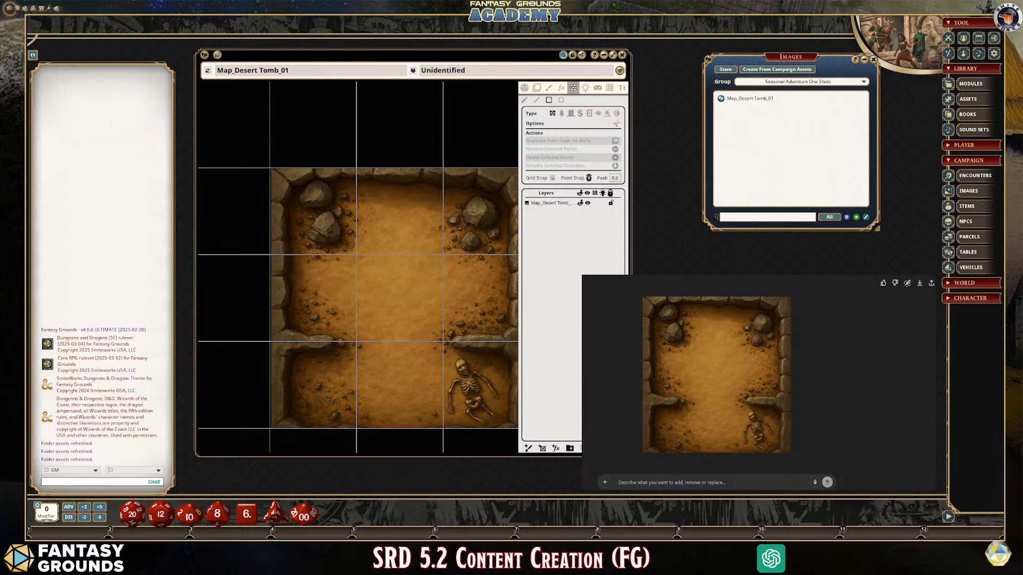
# Enlarge the map window further and fit the whole tomb map inside it
pyautogui.moveTo(630, 456); pyautogui.dragTo(659, 487)
pyautogui.rightClick(385, 80)
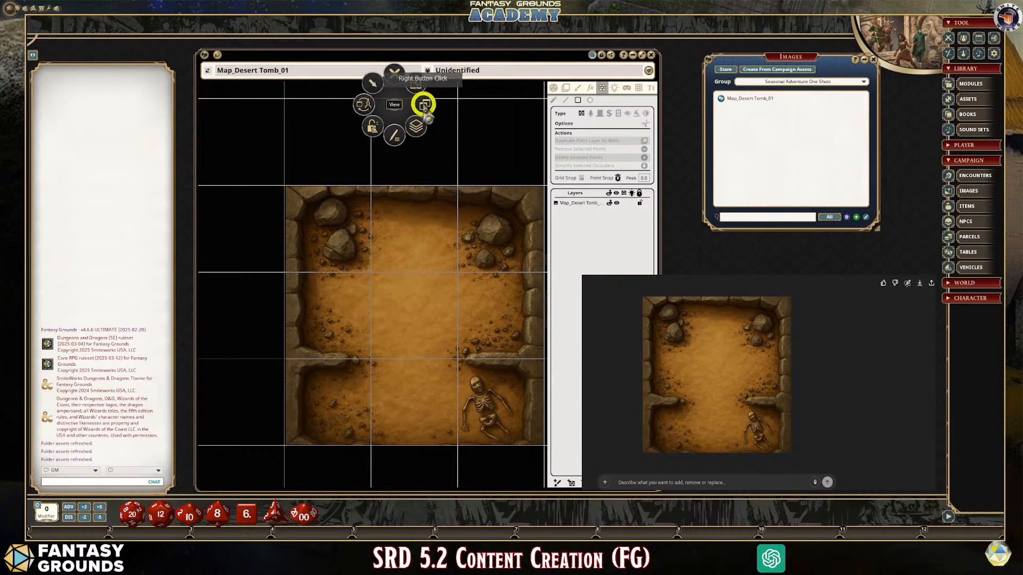
pyautogui.click(424, 106)
pyautogui.click(411, 262)
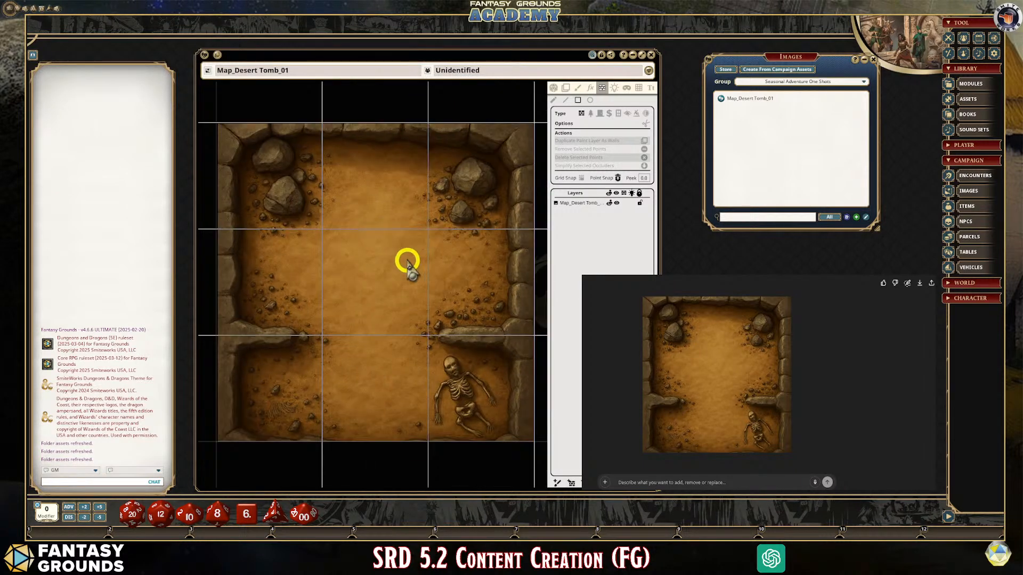
# Draw a rectangular wall occluder around the room, running along the outer stone walls just inside the image edges
pyautogui.click(578, 100)
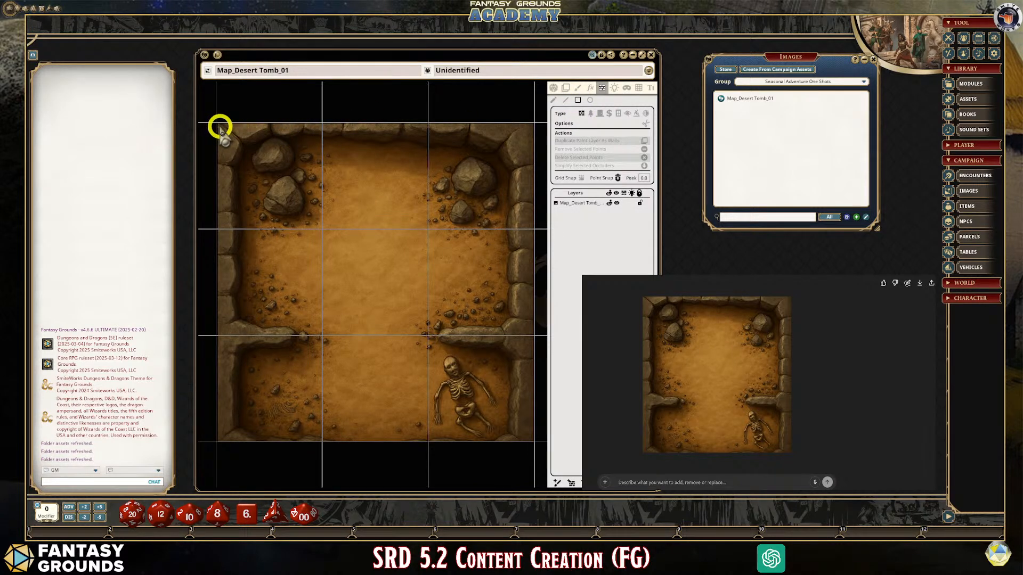
pyautogui.moveTo(222, 128); pyautogui.dragTo(527, 438)
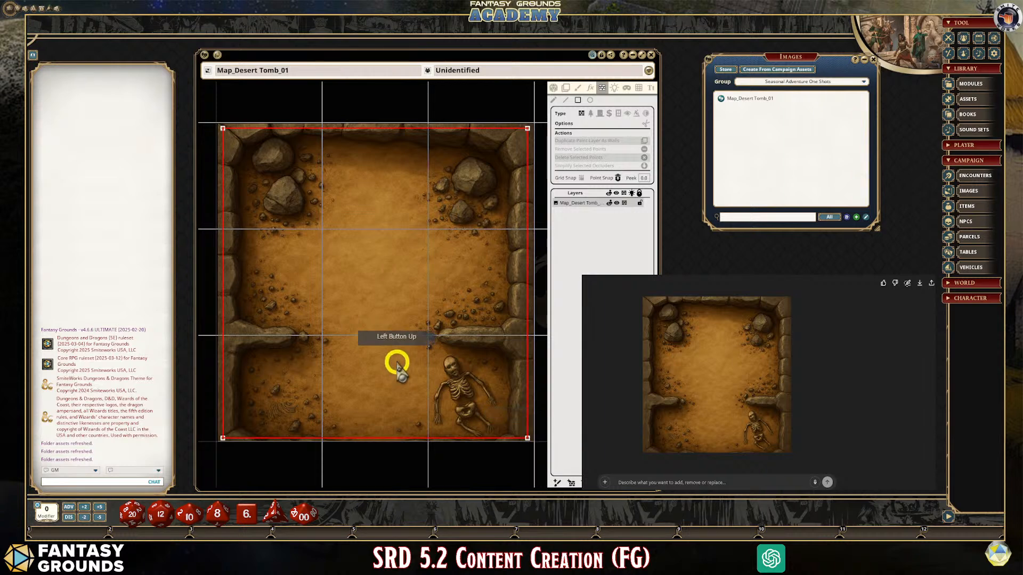
pyautogui.scroll(-2, 405, 363)
pyautogui.scroll(1, 405, 363)
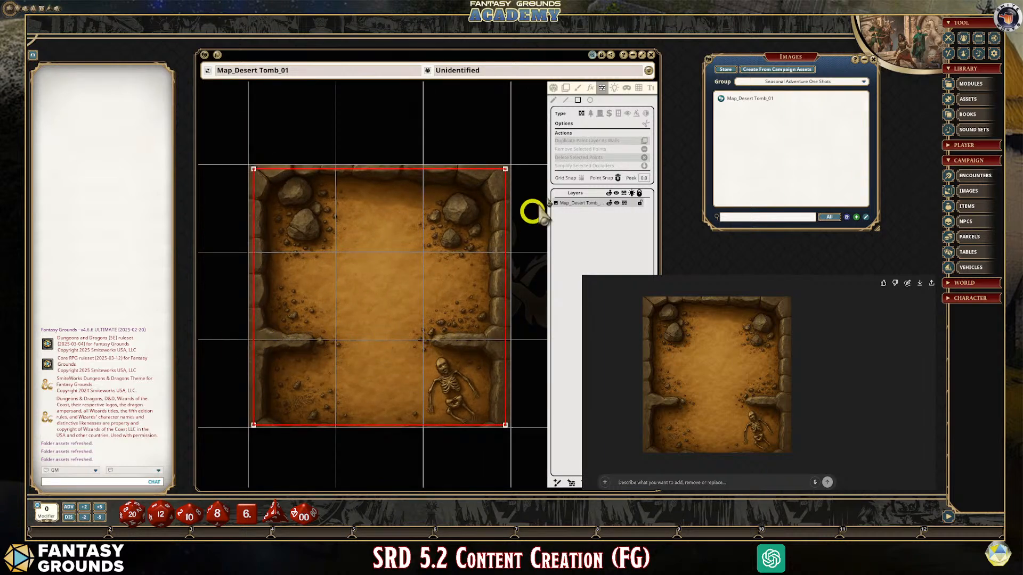
pyautogui.click(566, 99)
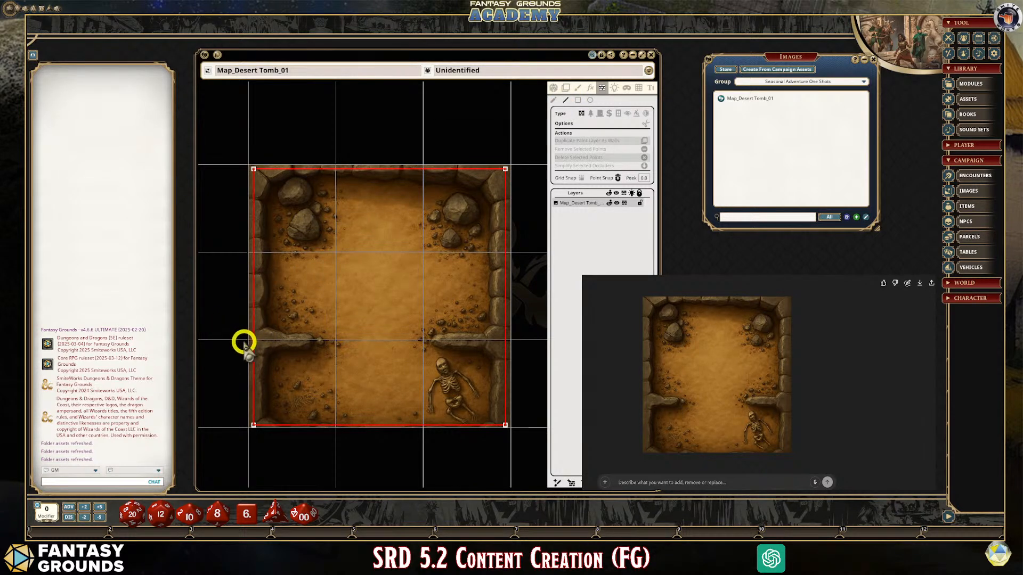
pyautogui.moveTo(243, 341); pyautogui.dragTo(518, 341)
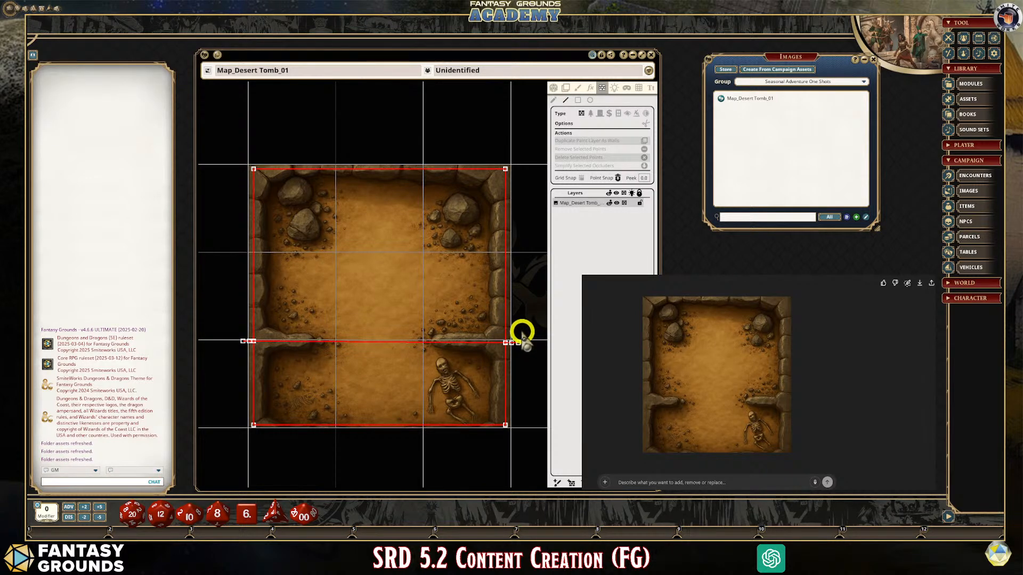
pyautogui.hotkey('ctrl', 'z')
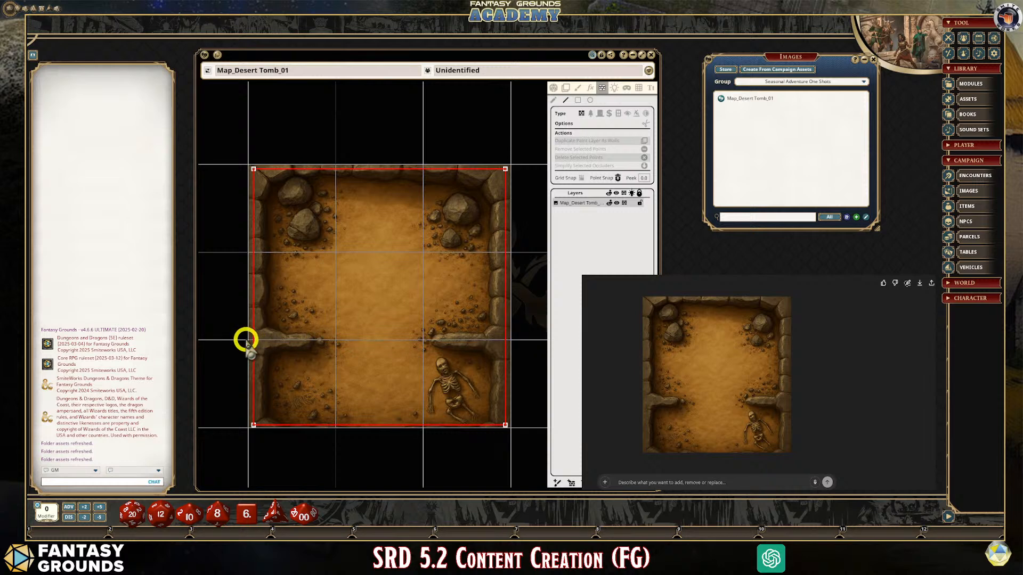
# Draw one perfectly straight horizontal wall line along the dividing stone wall, extending slightly past both sides of the outer rectangle
pyautogui.press('shift')
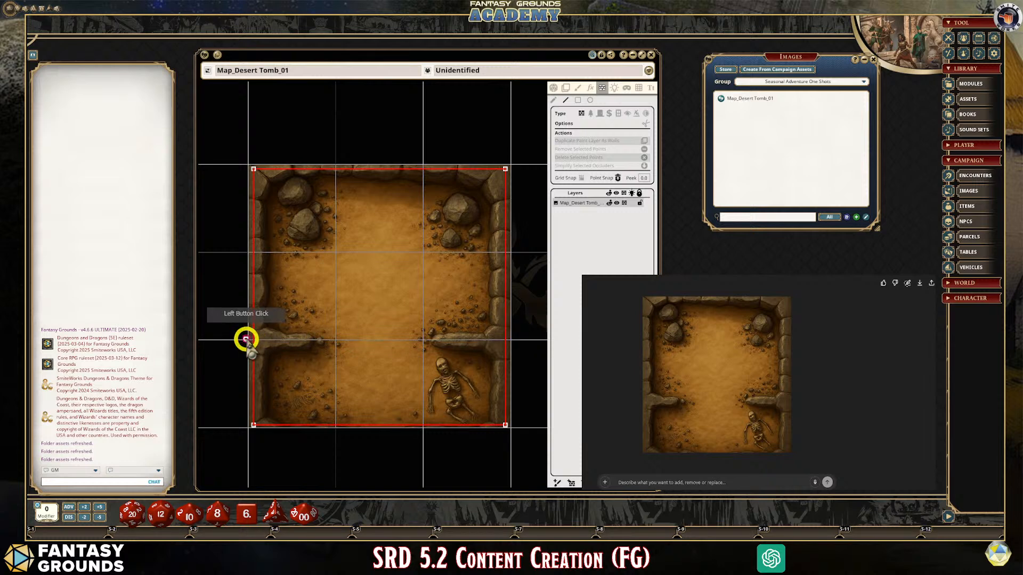
pyautogui.click(245, 340)
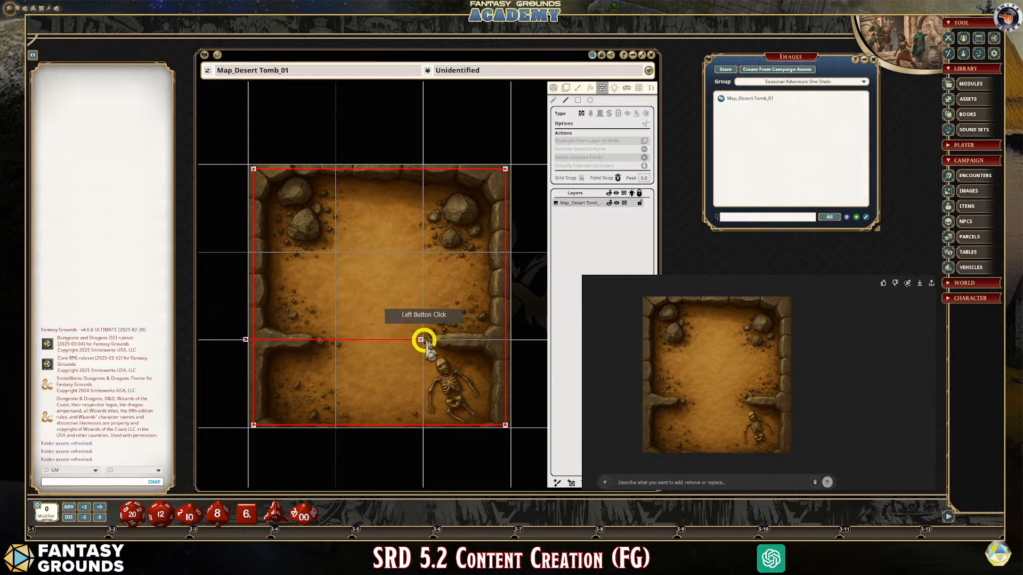
pyautogui.doubleClick(516, 340)
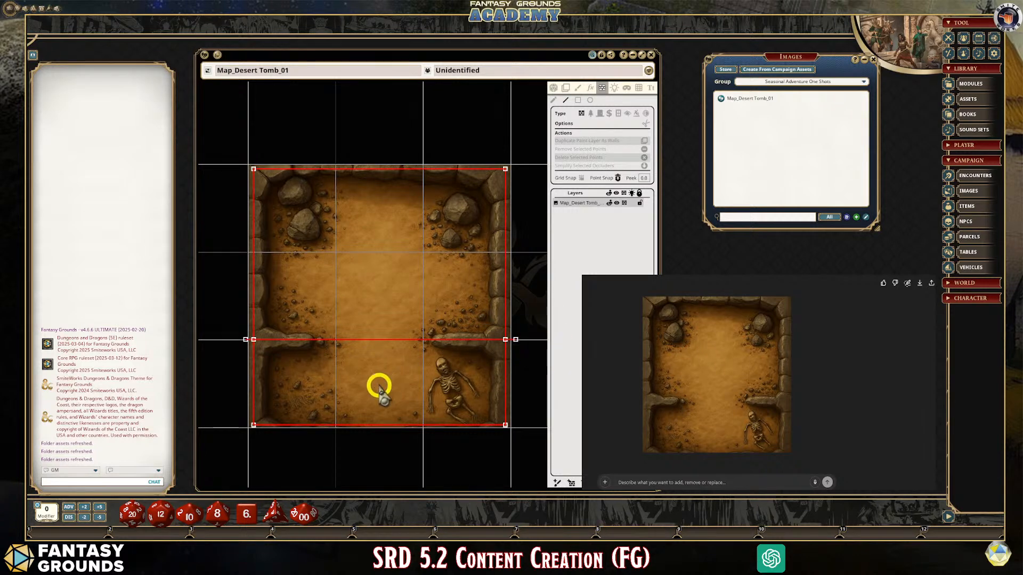
pyautogui.scroll(2, 371, 377)
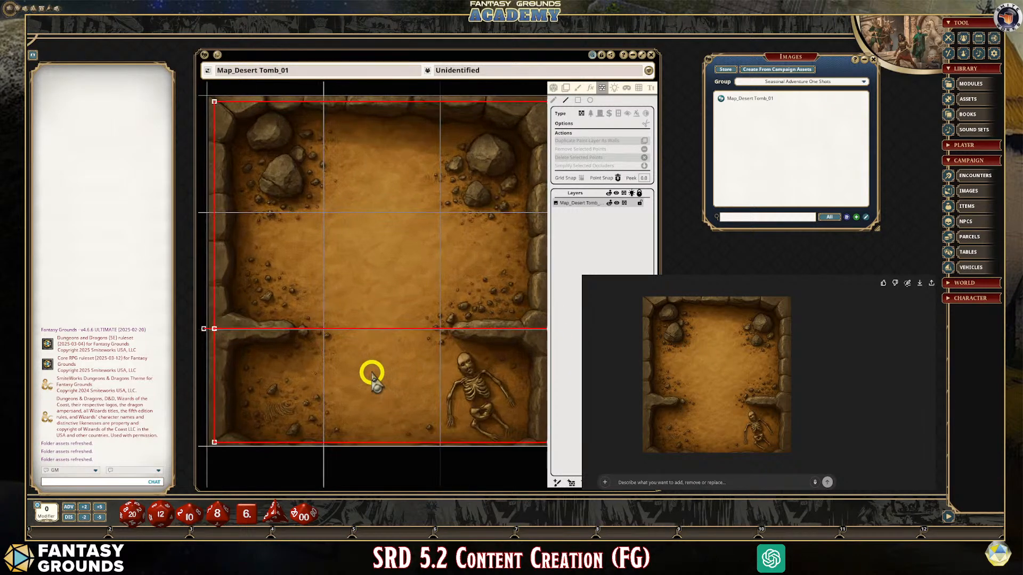
pyautogui.scroll(-2, 370, 373)
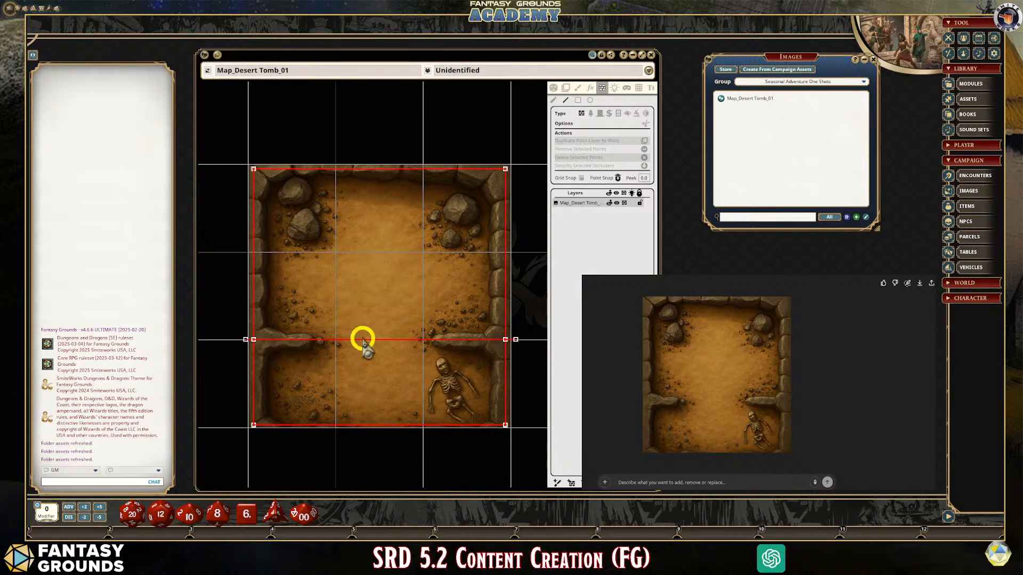
# Draw a short vertical wall line across the dividing line at the inner end of each stone wall stub
pyautogui.scroll(3, 307, 349)
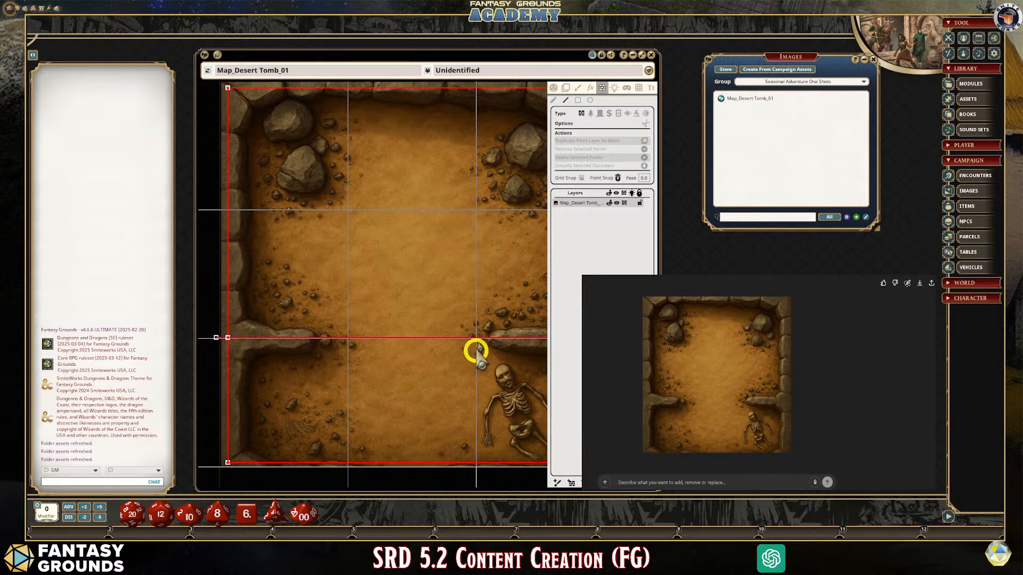
pyautogui.click(566, 99)
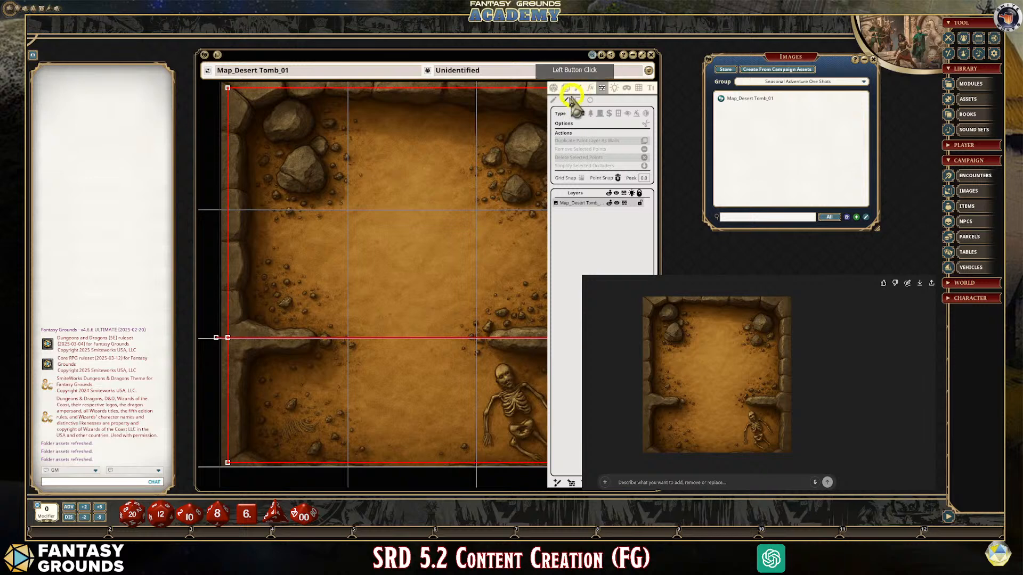
pyautogui.click(314, 333)
pyautogui.click(491, 333)
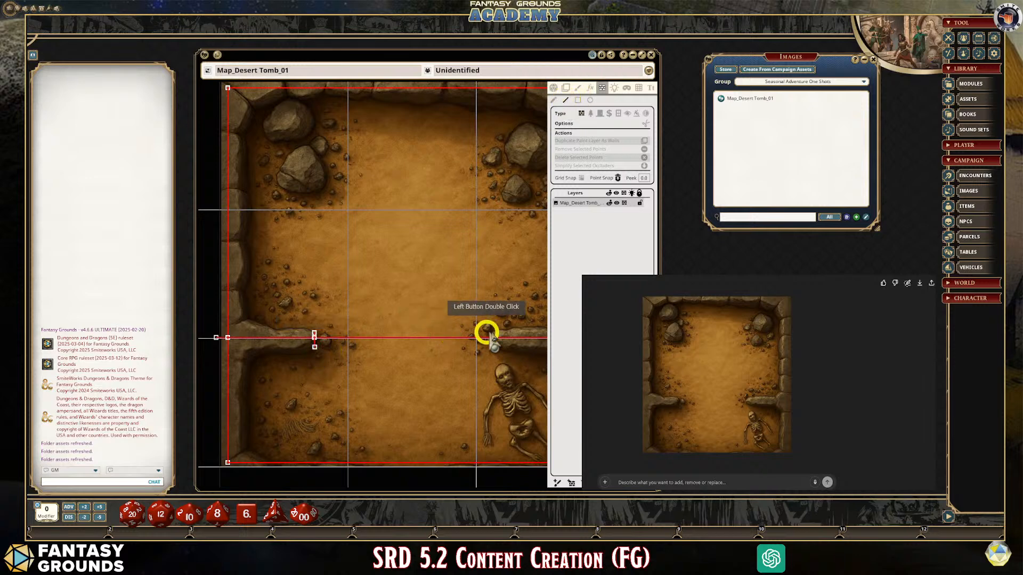
pyautogui.click(491, 347)
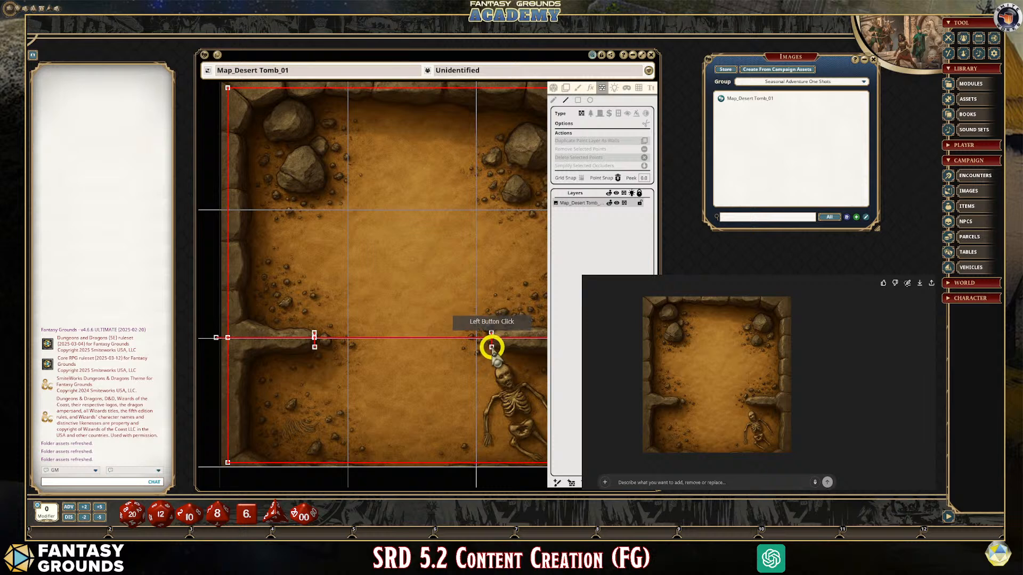
pyautogui.click(313, 345)
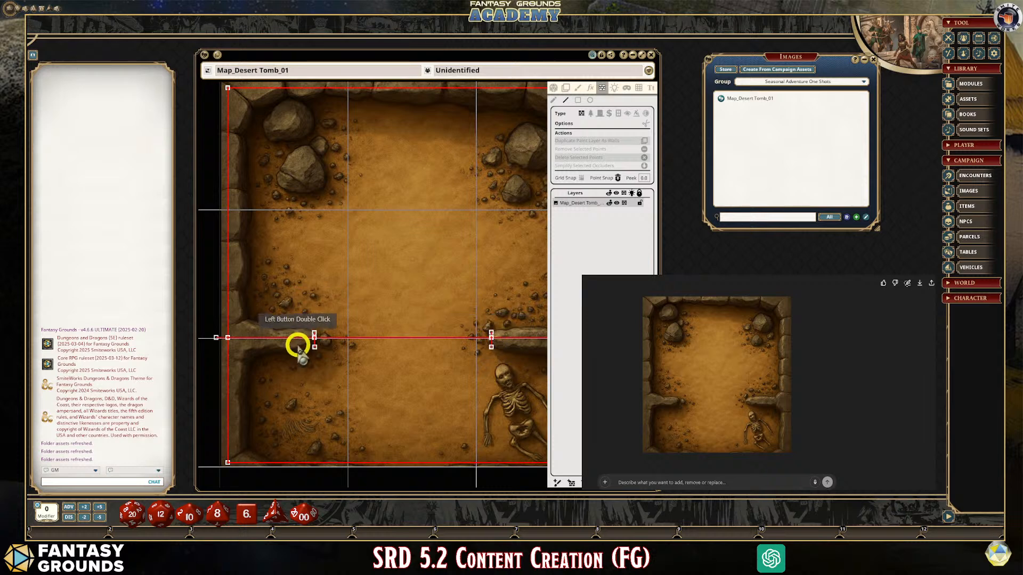
# Delete the short vertical line's points at the west wall stub, keeping its intersection point on the dividing line
pyautogui.scroll(5, 306, 345)
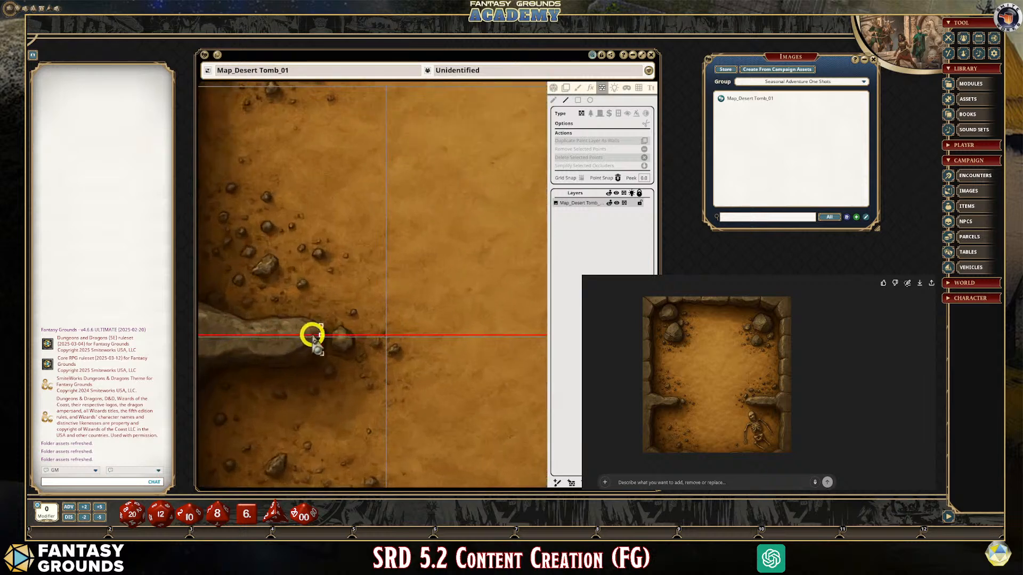
pyautogui.click(566, 100)
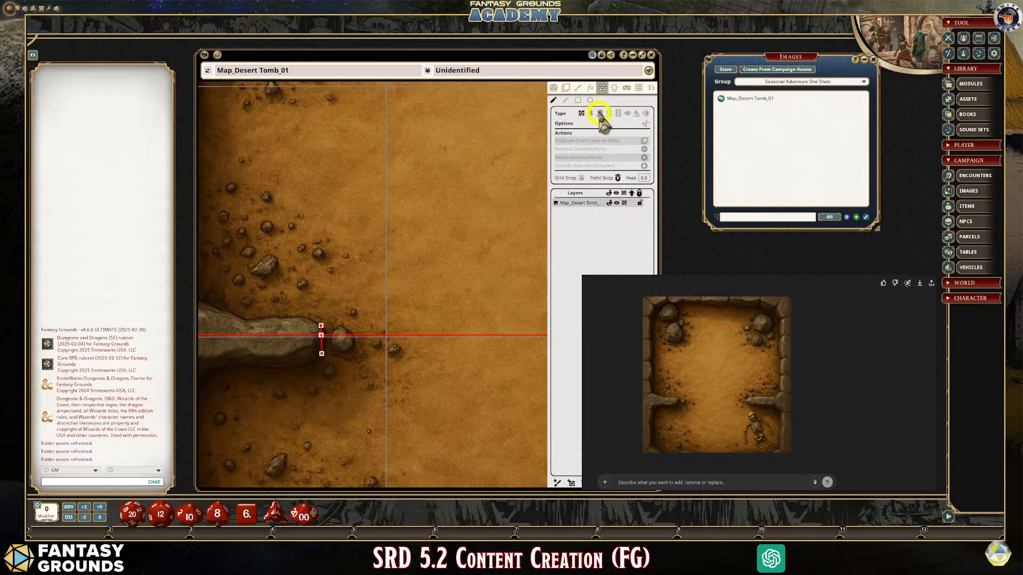
pyautogui.click(602, 87)
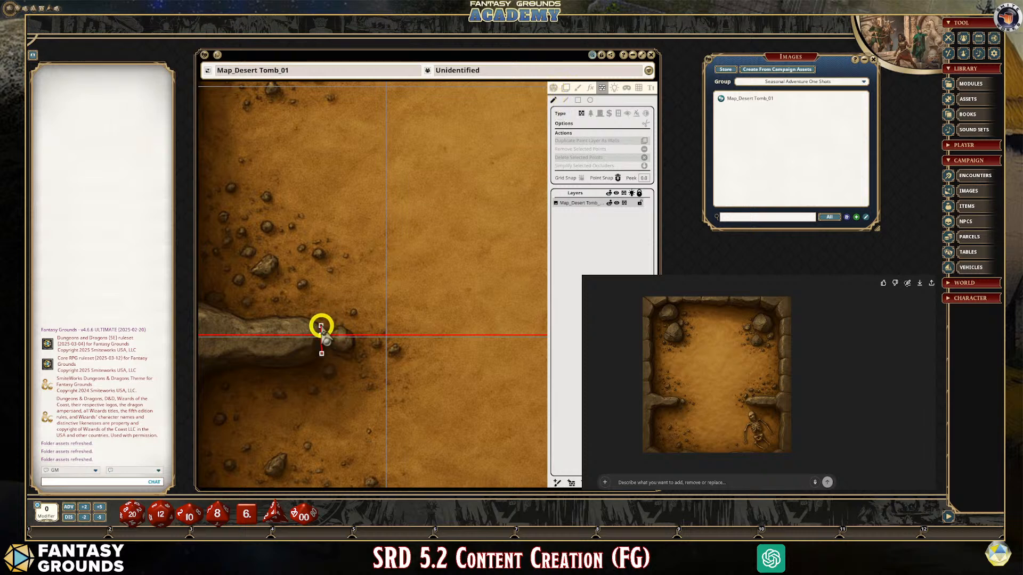
pyautogui.click(321, 326)
pyautogui.doubleClick(397, 337)
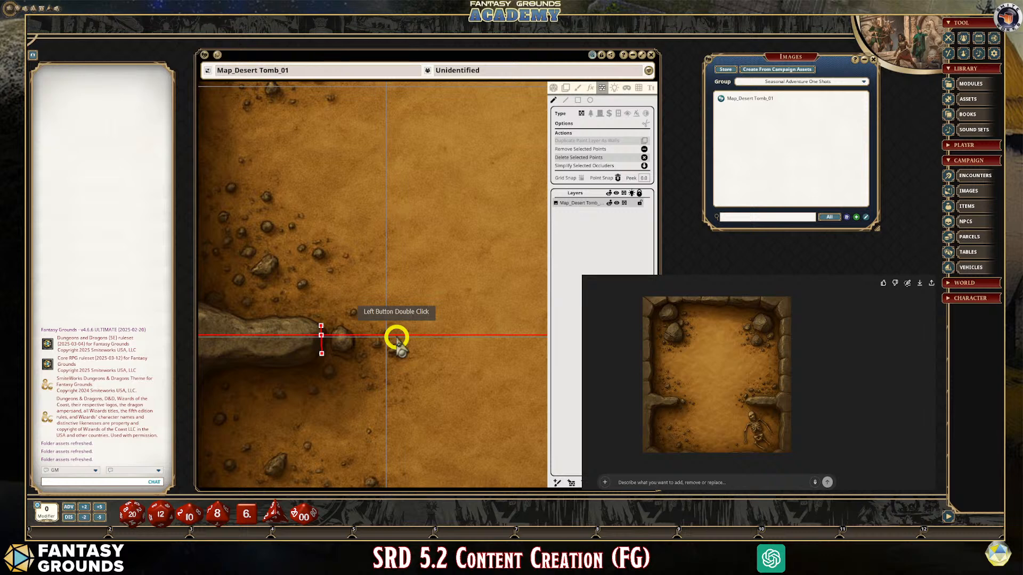
pyautogui.press('Delete')
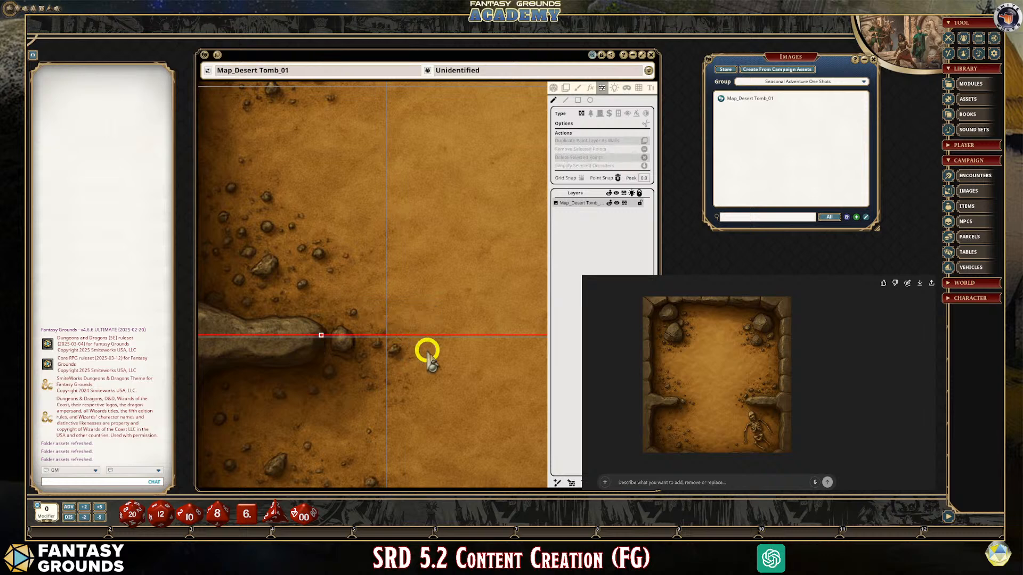
# Delete the short vertical line's points at the east wall stub, keeping its intersection point on the dividing line
pyautogui.scroll(-3, 471, 381)
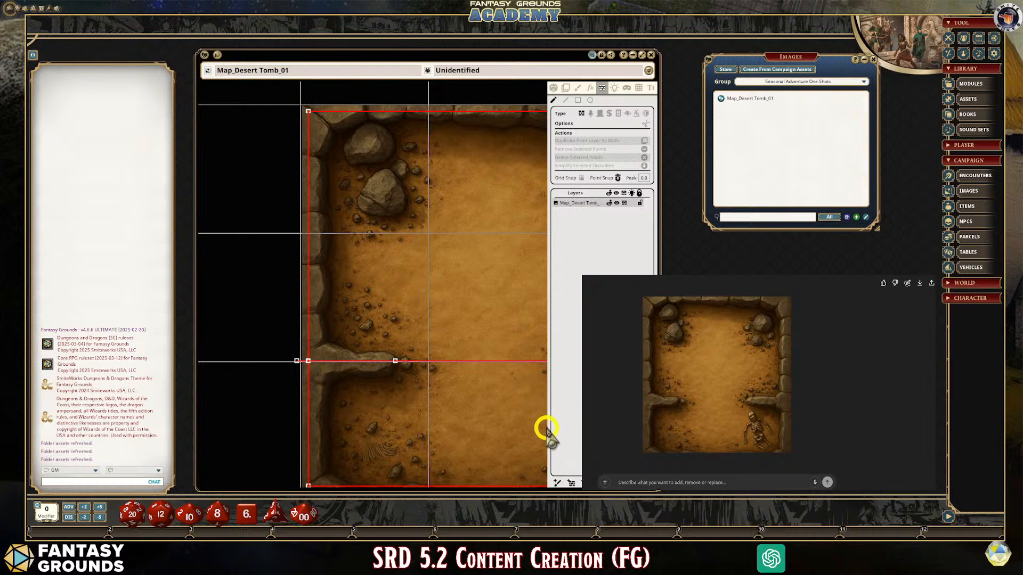
pyautogui.press('Right')
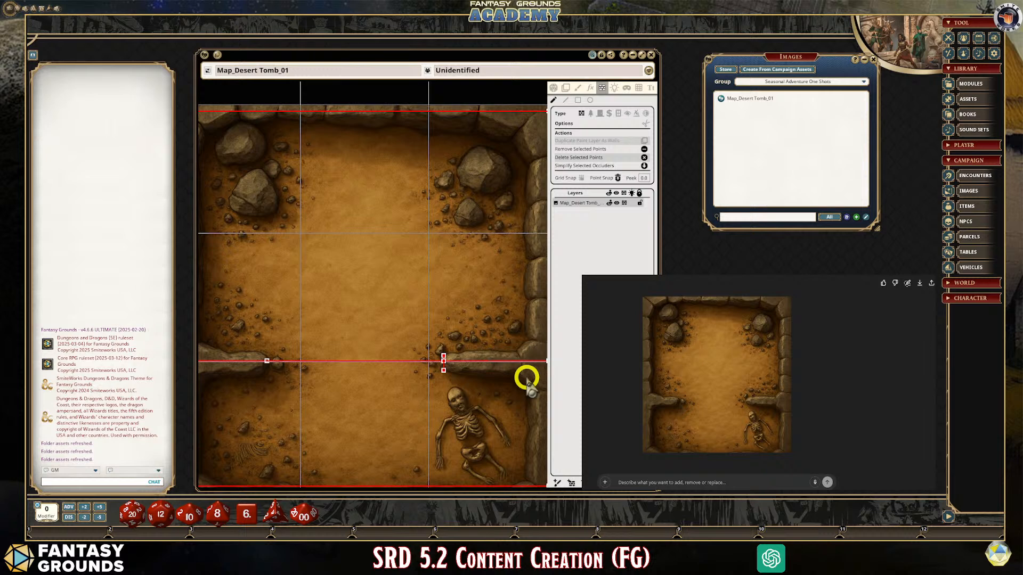
pyautogui.scroll(-5, 354, 372)
pyautogui.scroll(4, 352, 376)
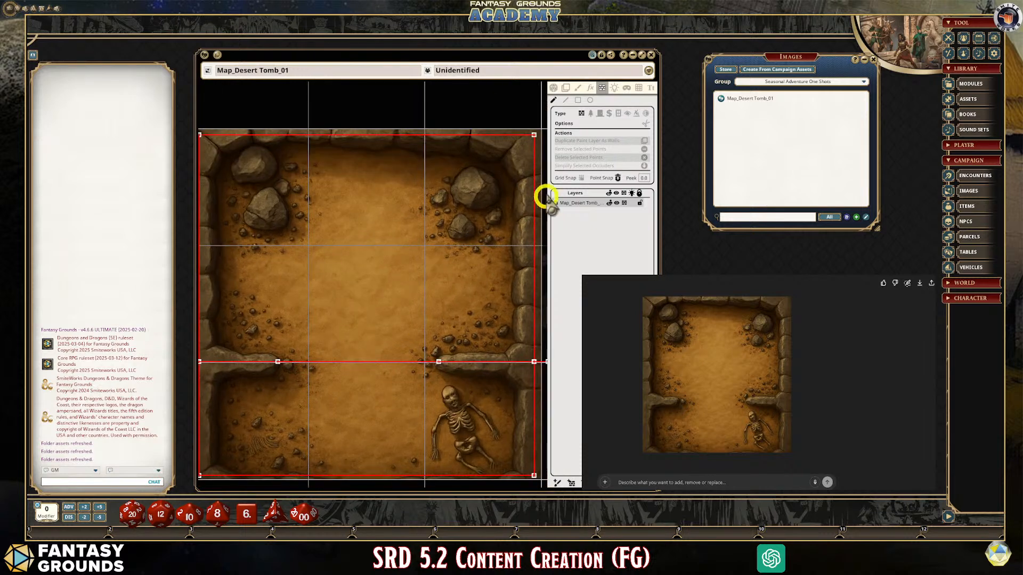
# Draw a slanted wall line across the dividing line in the middle of the opening between the two stubs
pyautogui.click(566, 100)
pyautogui.click(347, 325)
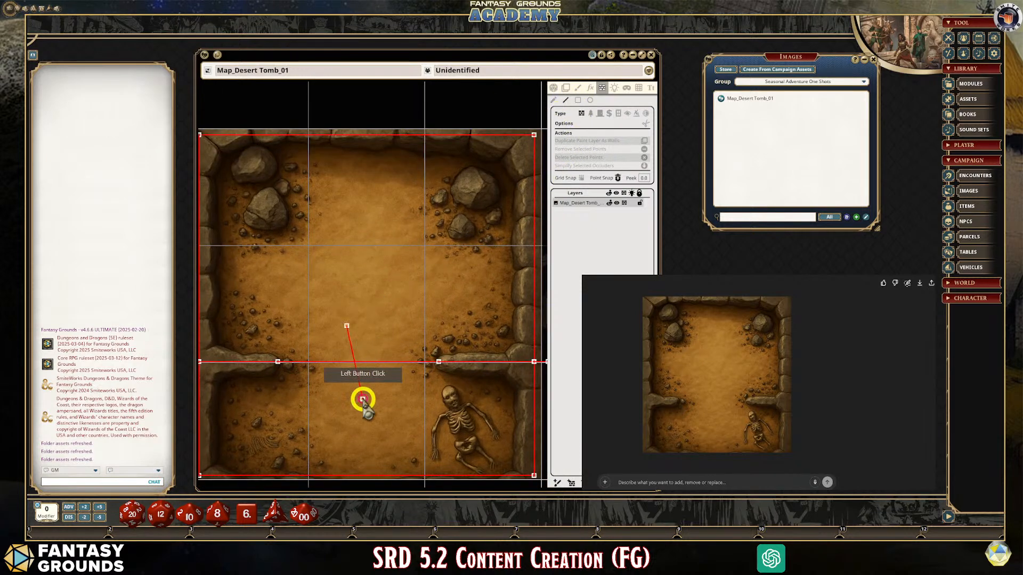
pyautogui.click(365, 403)
pyautogui.click(448, 341)
# Delete the slanted line's two end points, keeping the intersection point in the middle of the opening
pyautogui.click(553, 100)
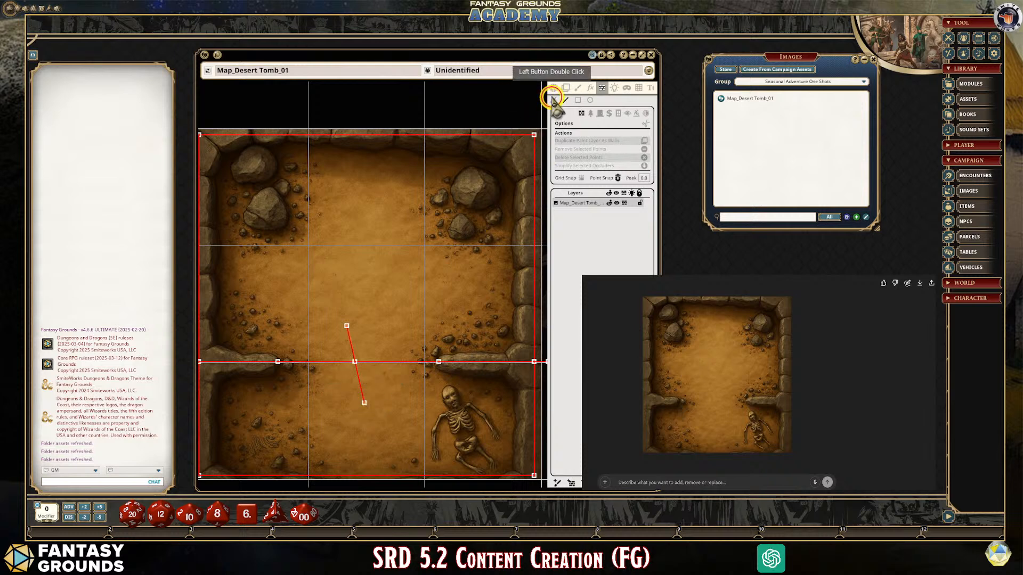
pyautogui.click(471, 211)
pyautogui.doubleClick(347, 326)
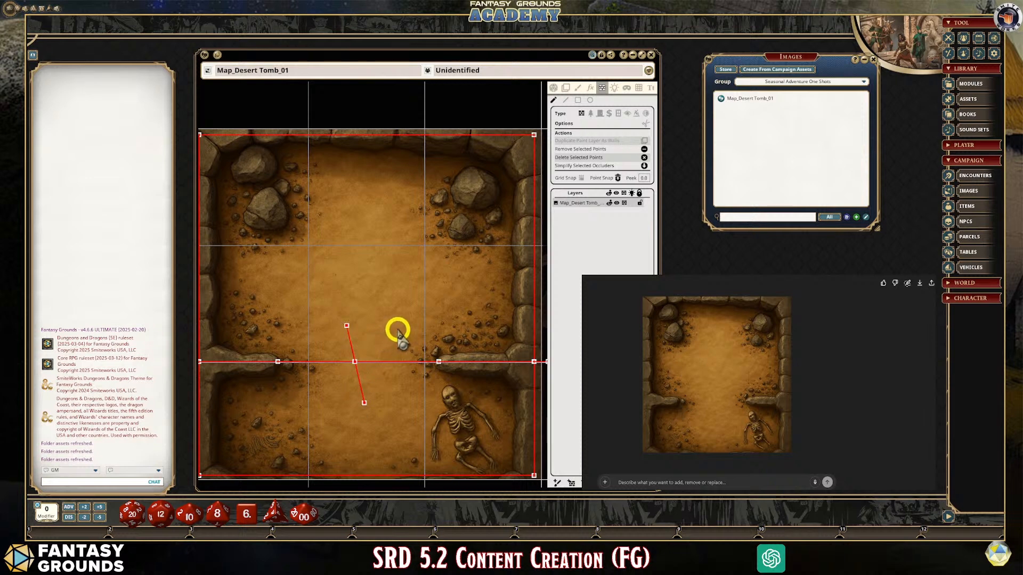
pyautogui.press('Delete')
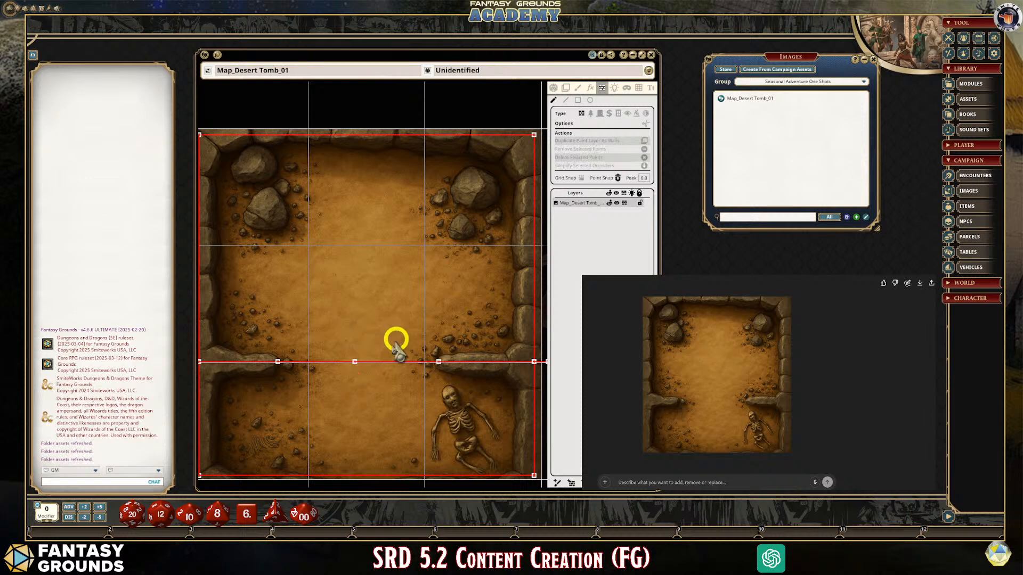
# Delete the middle wall point to open the passage between the stubs, and delete the stray end point outside the west wall
pyautogui.click(475, 368)
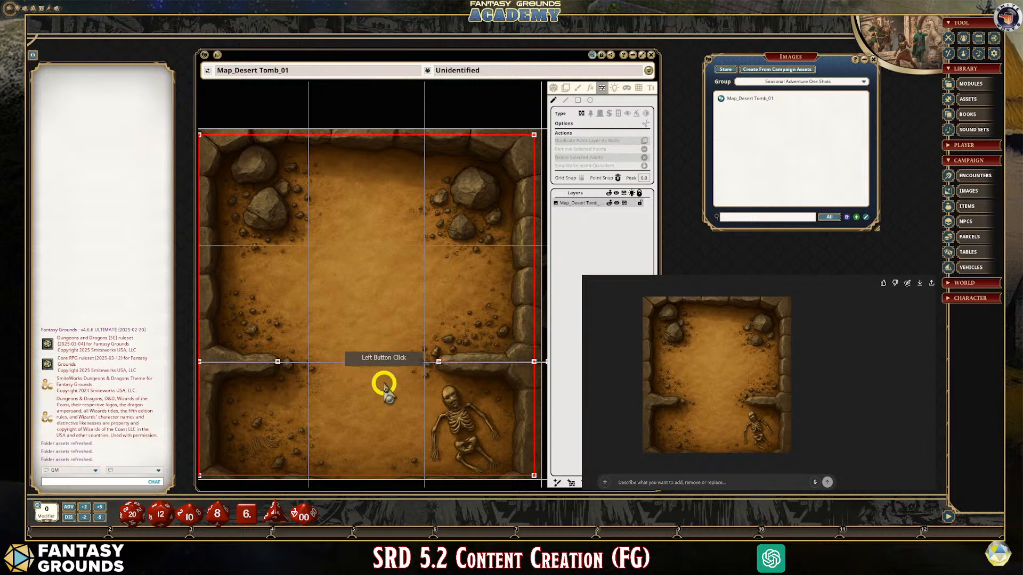
pyautogui.scroll(-3, 388, 386)
pyautogui.scroll(3, 288, 392)
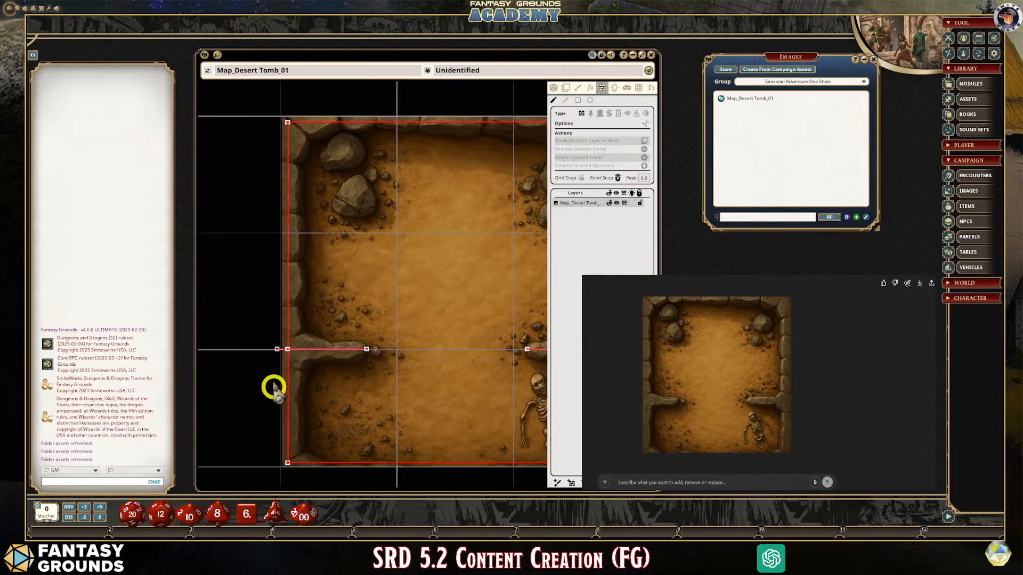
pyautogui.click(277, 350)
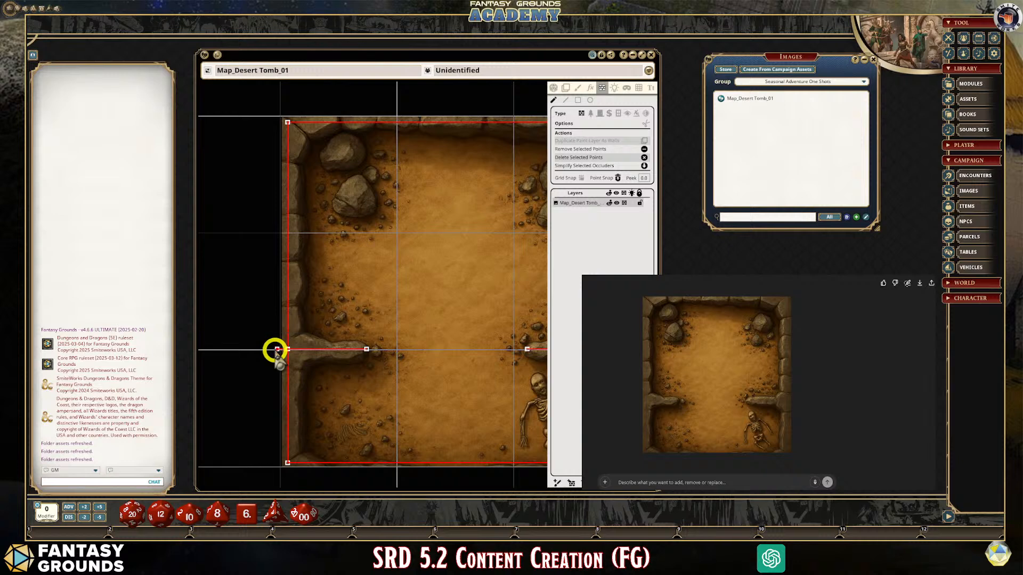
pyautogui.scroll(-3, 498, 445)
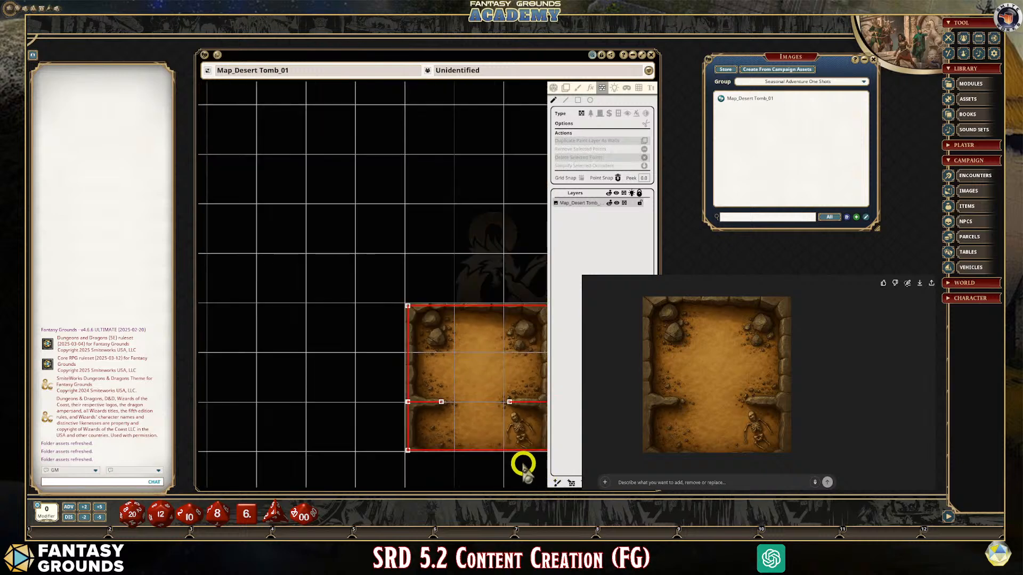
# Delete the dividing line's stray end point outside the east wall, keeping its intersection point on the wall
pyautogui.press('Right')
pyautogui.press('Right')
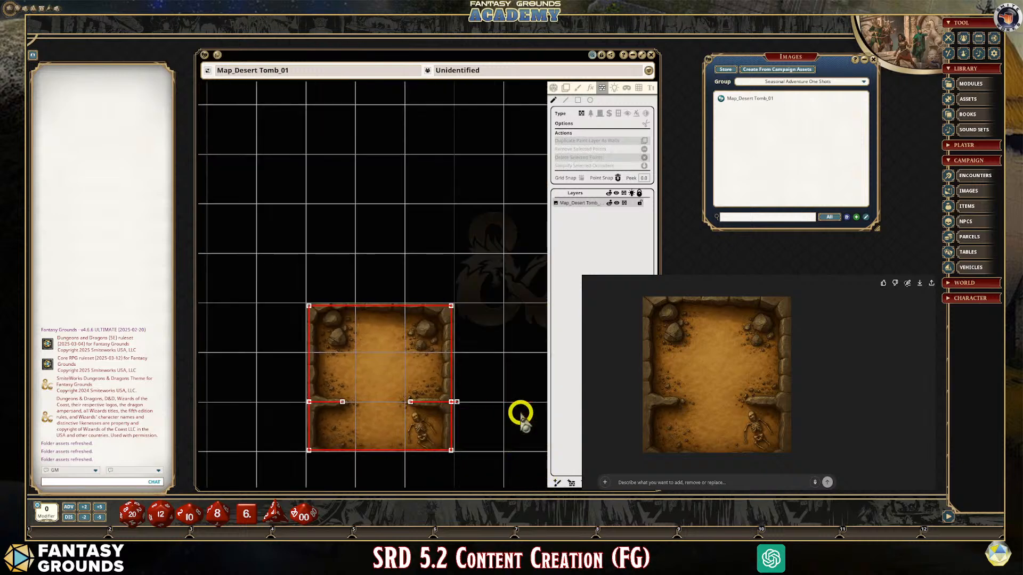
pyautogui.click(461, 405)
pyautogui.scroll(5, 460, 404)
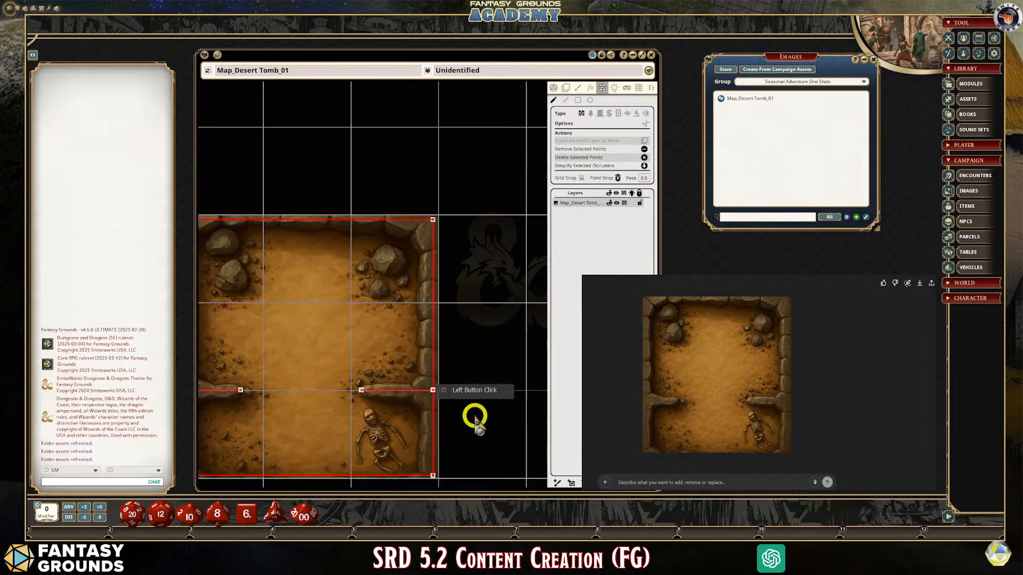
pyautogui.press('Delete')
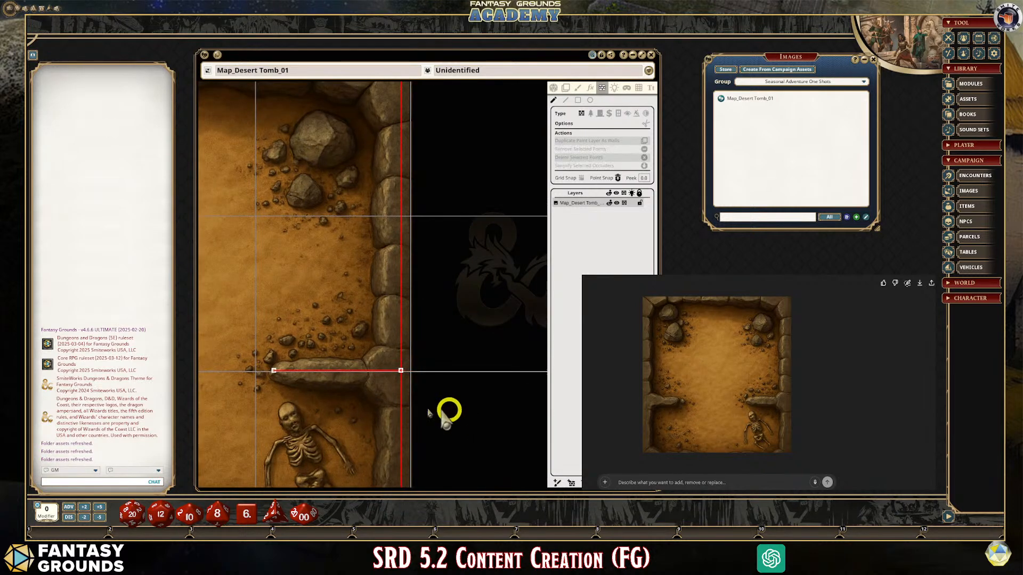
pyautogui.scroll(-5, 310, 381)
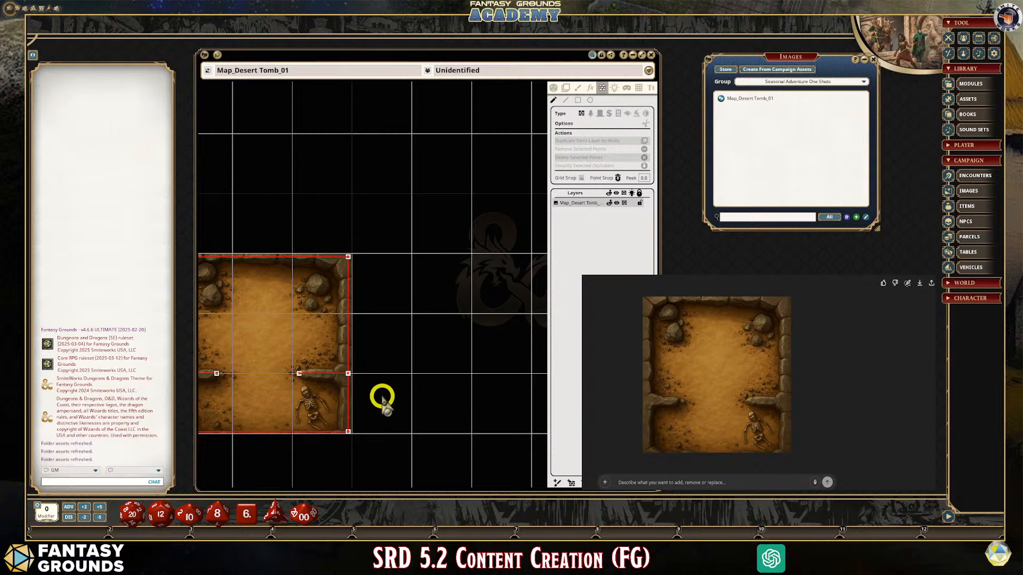
pyautogui.press('Left')
pyautogui.press('Left')
pyautogui.scroll(2, 421, 402)
pyautogui.scroll(1, 420, 402)
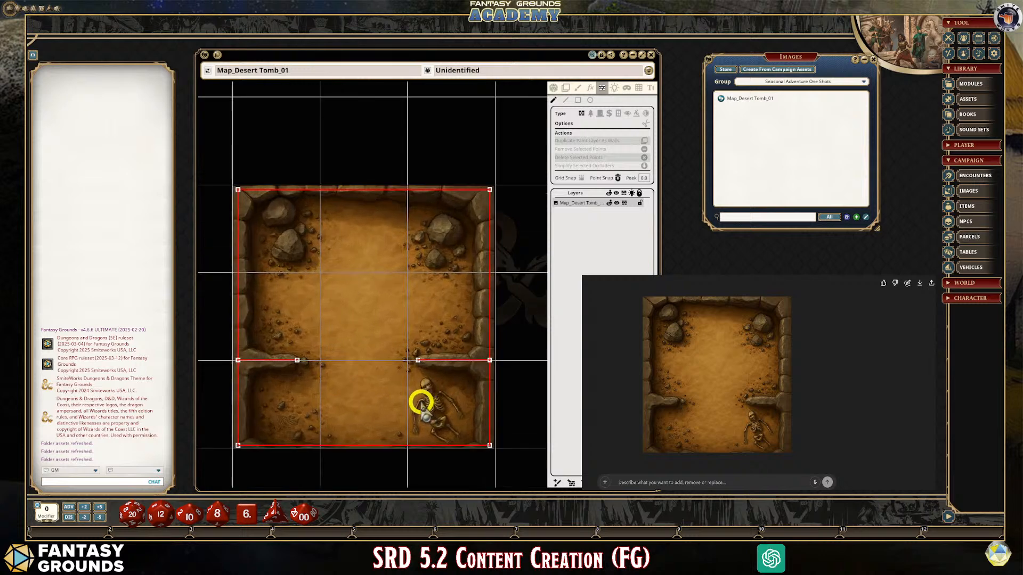
pyautogui.scroll(1, 288, 434)
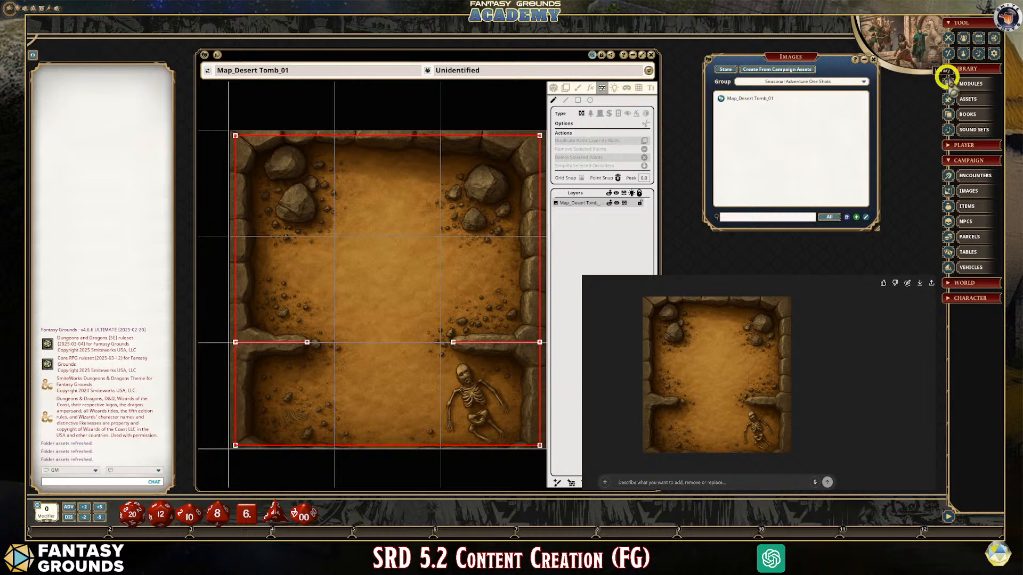
# Open the Assets library, place its window over the lower part of the image list, and go to its top-level folders
pyautogui.click(991, 102)
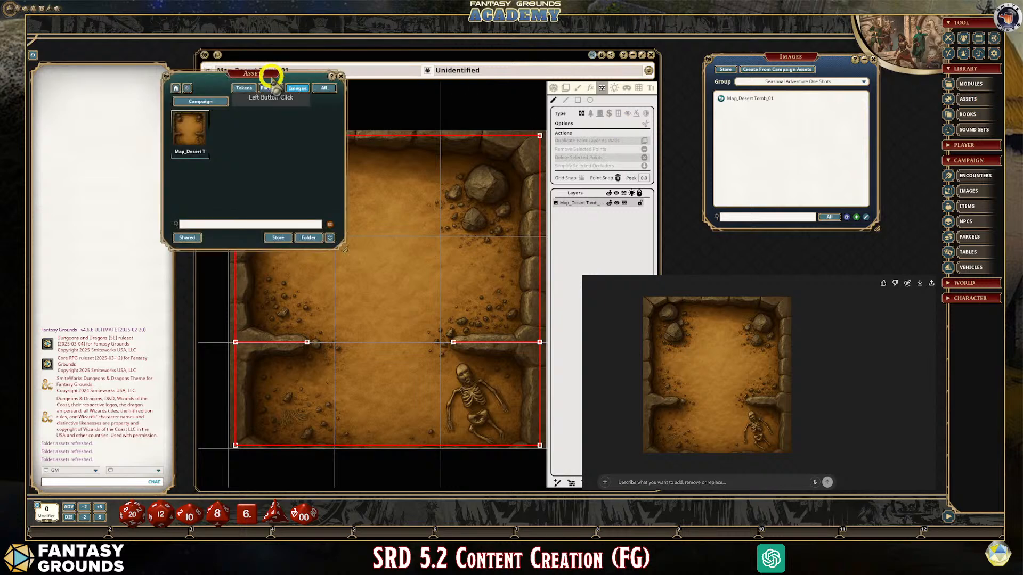
pyautogui.moveTo(273, 73); pyautogui.dragTo(811, 212)
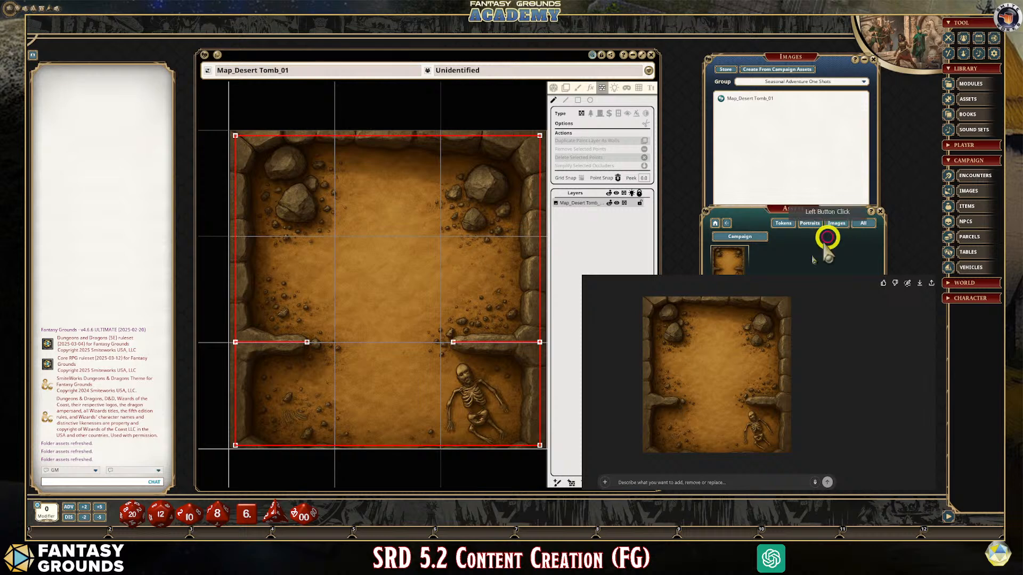
pyautogui.click(759, 273)
pyautogui.click(715, 223)
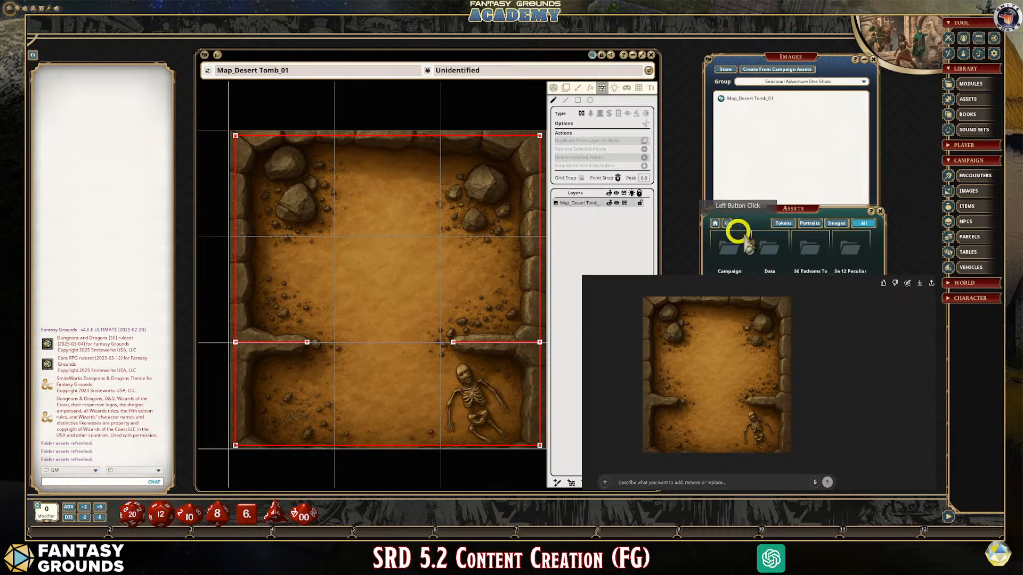
# Filter the image assets by "Torch", browse to torchWithHalo.png from Torstan's Asset Pack, and switch the map to tile editing
pyautogui.press('shift')
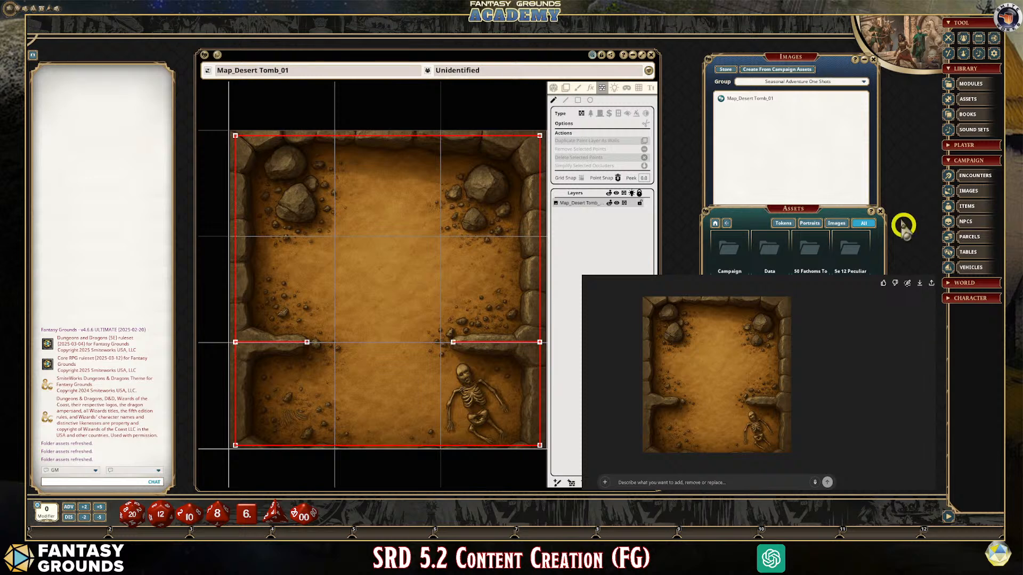
pyautogui.click(839, 224)
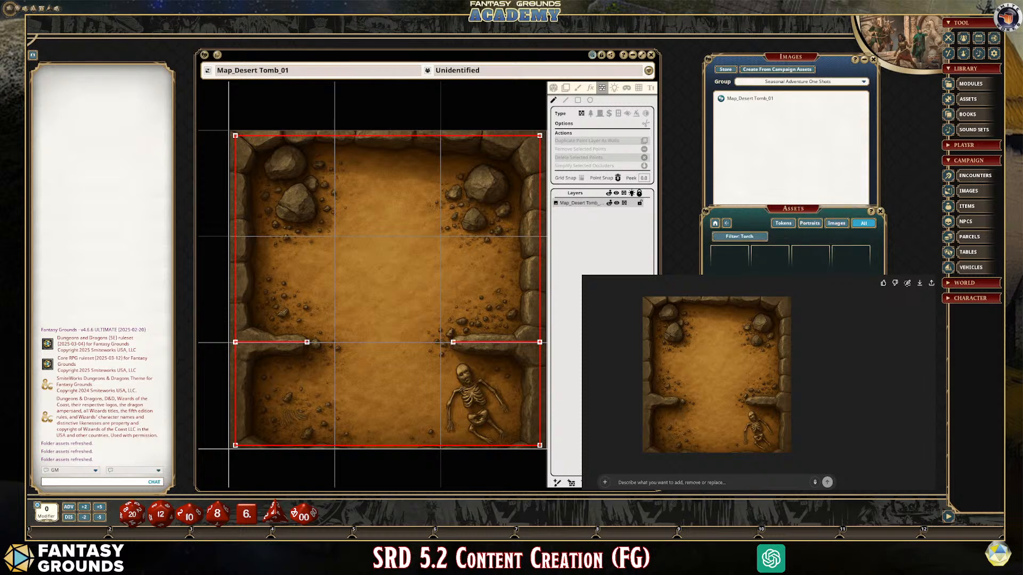
pyautogui.press('shift')
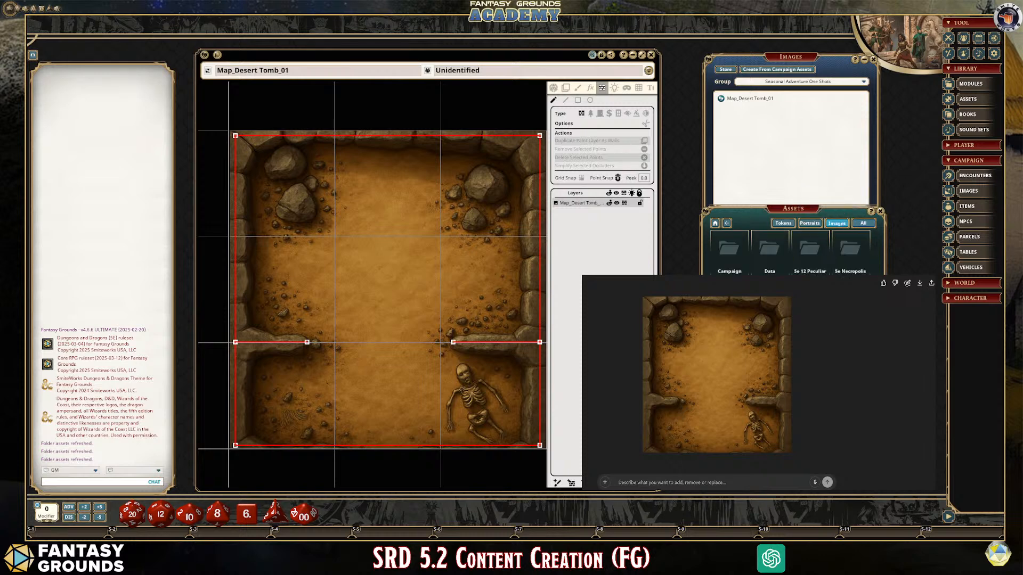
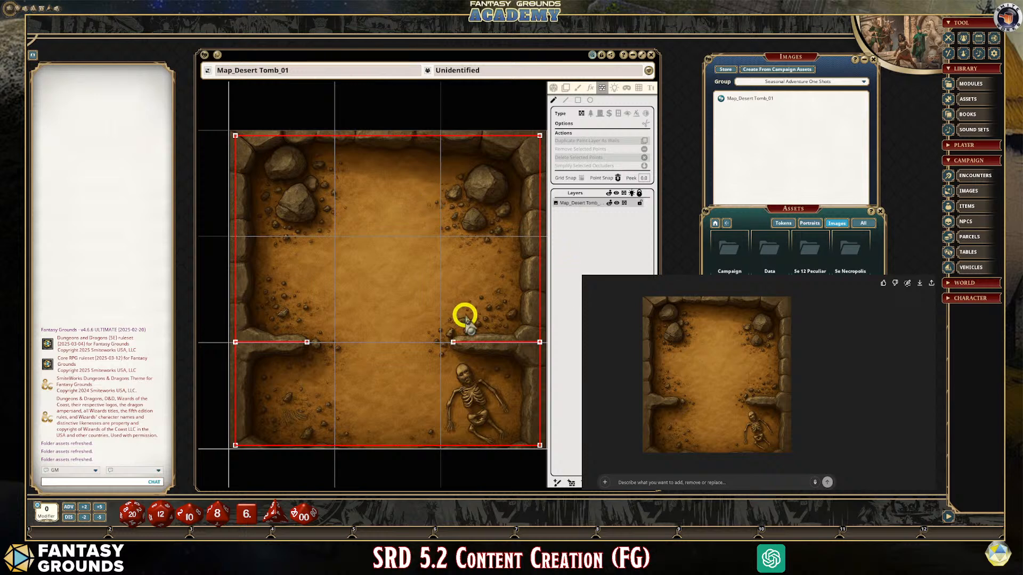
pyautogui.scroll(-2, 469, 311)
pyautogui.scroll(2, 473, 311)
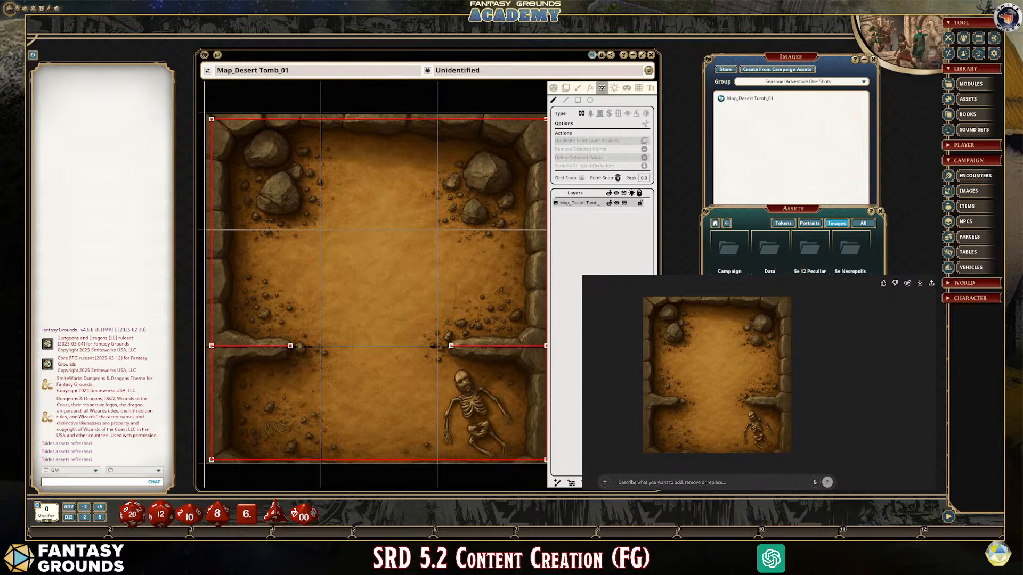
pyautogui.press('Return')
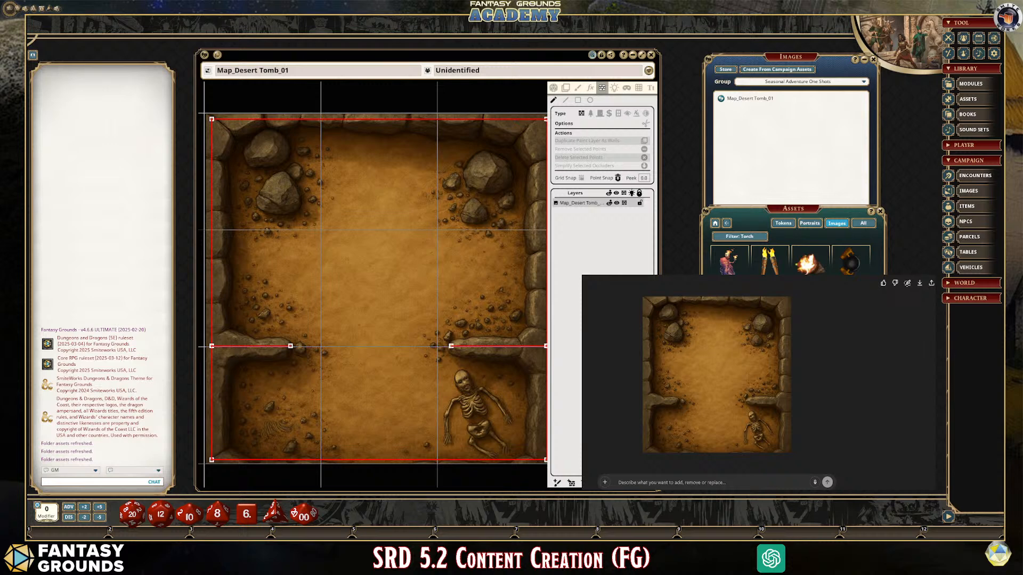
pyautogui.click(875, 299)
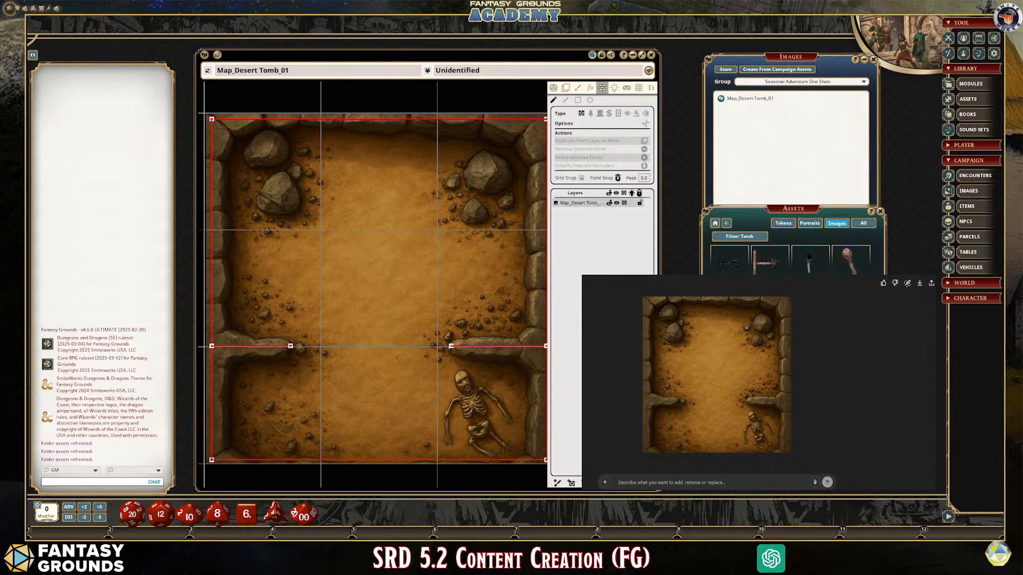
pyautogui.click(875, 298)
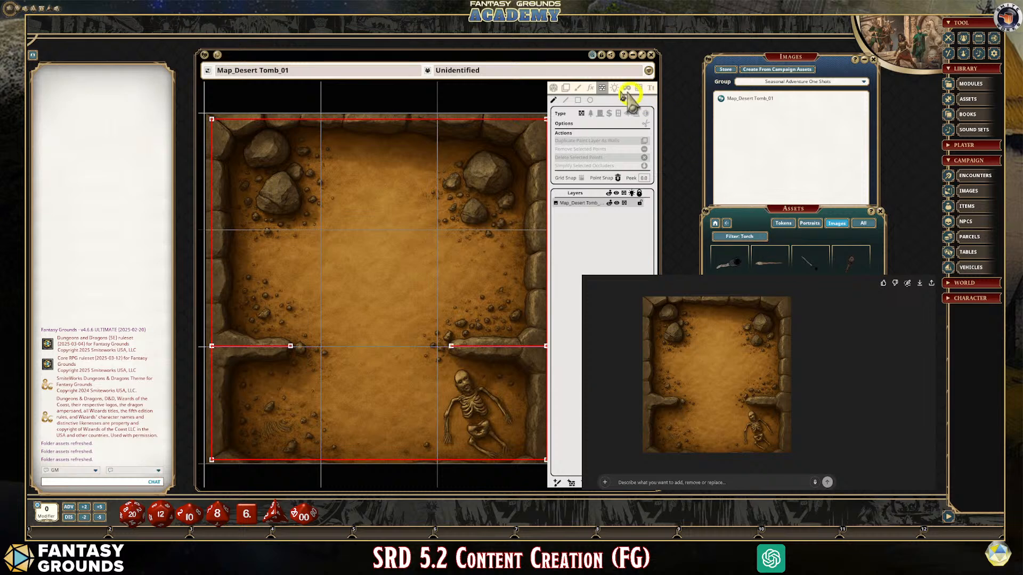
pyautogui.click(566, 87)
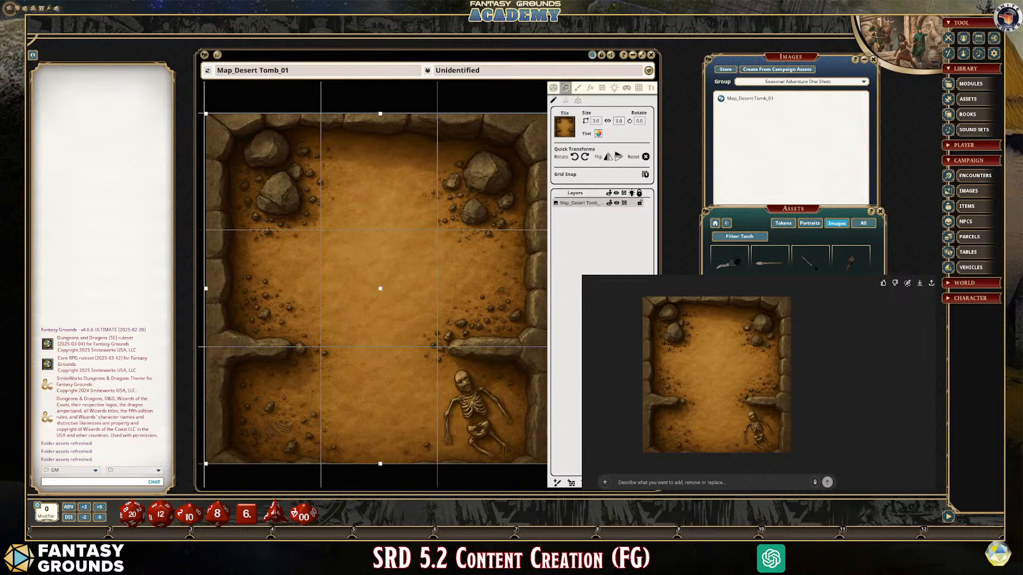
pyautogui.scroll(-1, 831, 288)
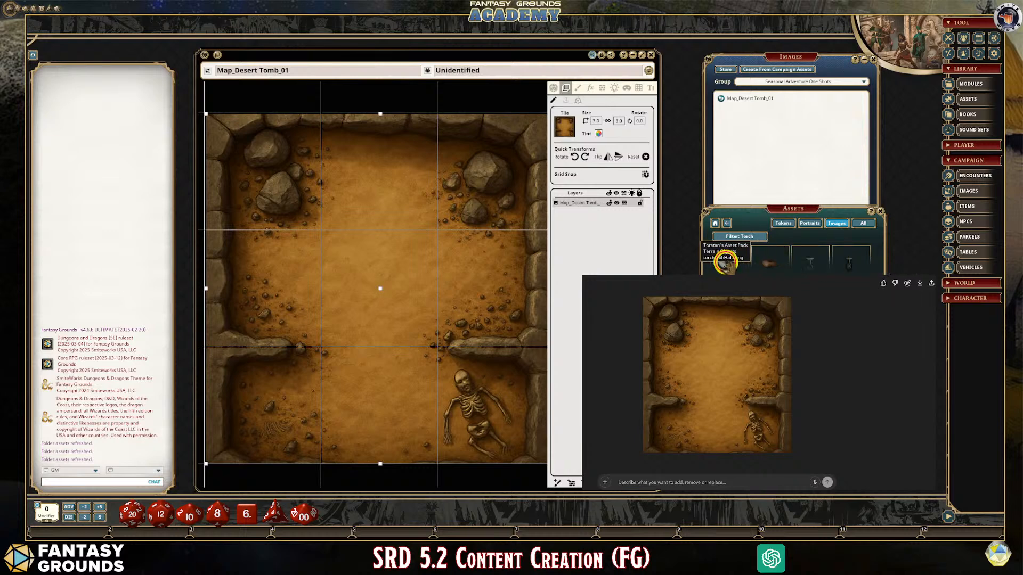
# Try to load torchWithHalo.png as the tile while the map layer is selected, and undo the replacement of the layer's asset
pyautogui.moveTo(725, 261); pyautogui.dragTo(563, 131)
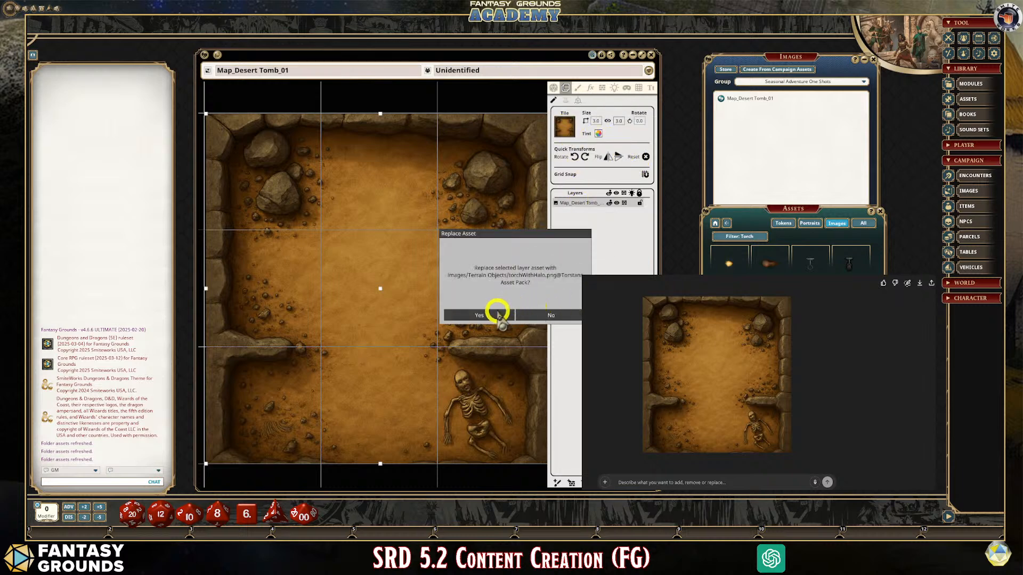
pyautogui.click(498, 311)
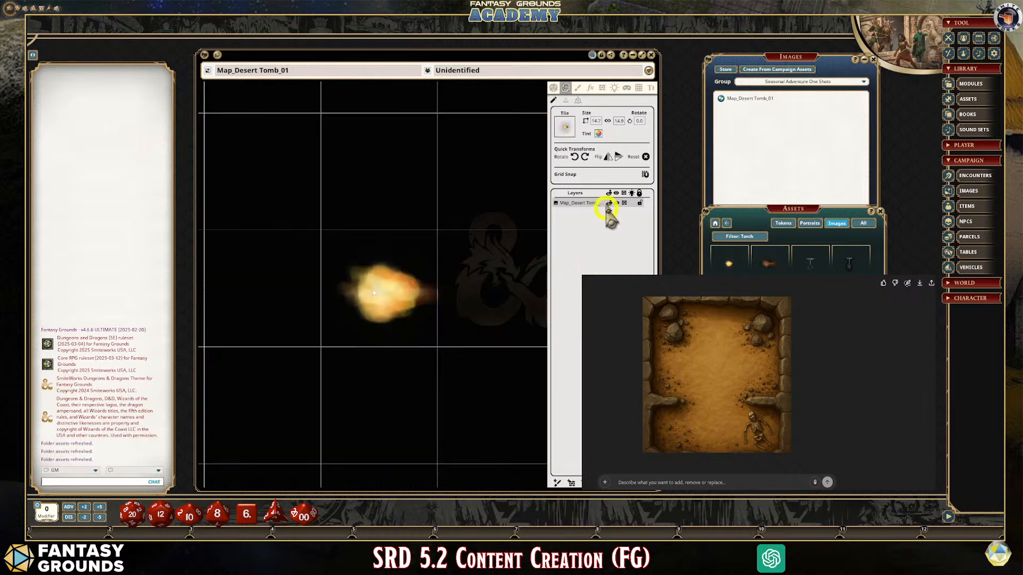
pyautogui.click(599, 226)
pyautogui.click(739, 235)
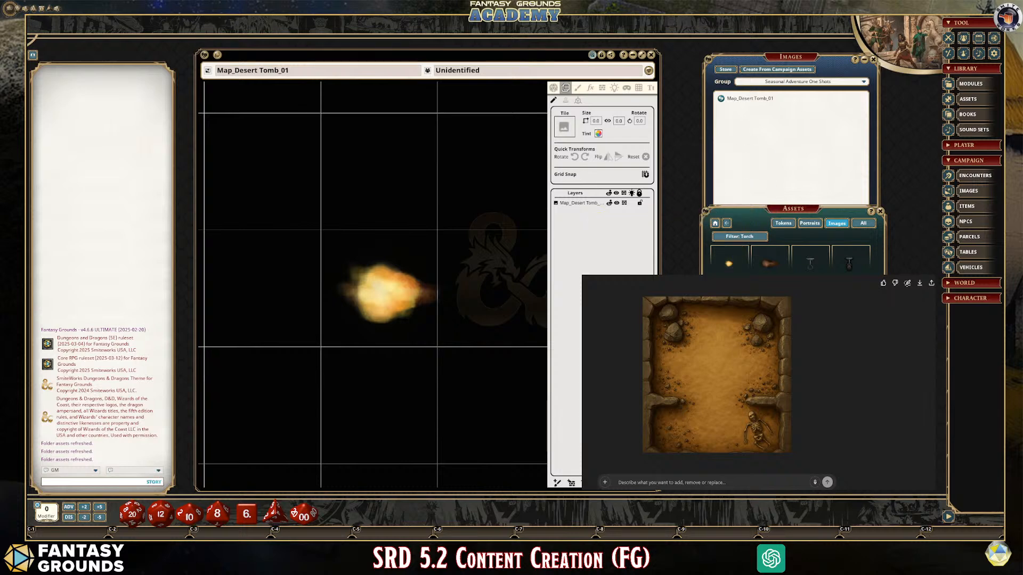
pyautogui.click(582, 203)
pyautogui.hotkey('ctrl', 'z')
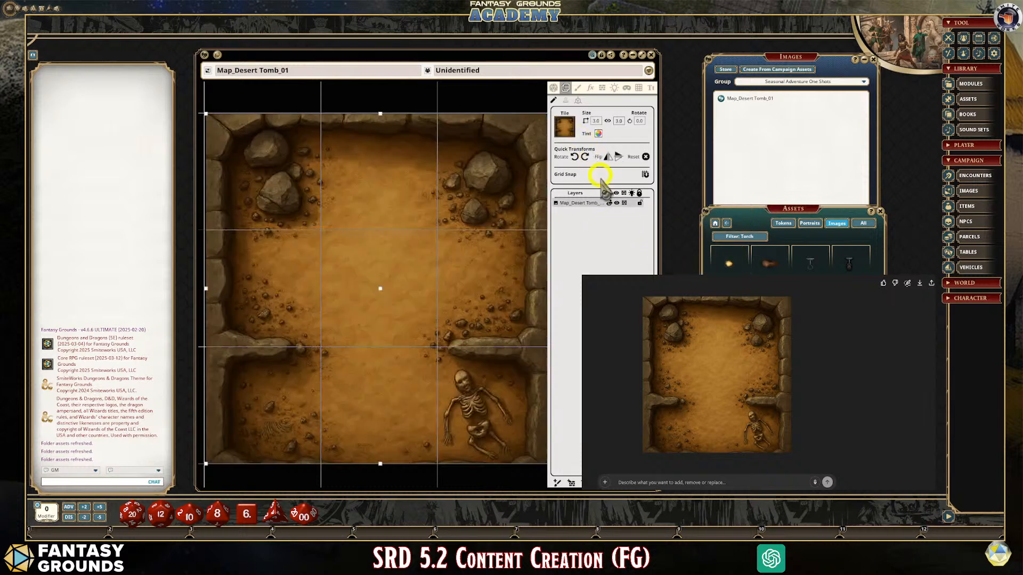
# Deselect the map tile, activate the tile stamping tool and load torchWithHalo.png from Torstan's Asset Pack as its front image
pyautogui.click(381, 293)
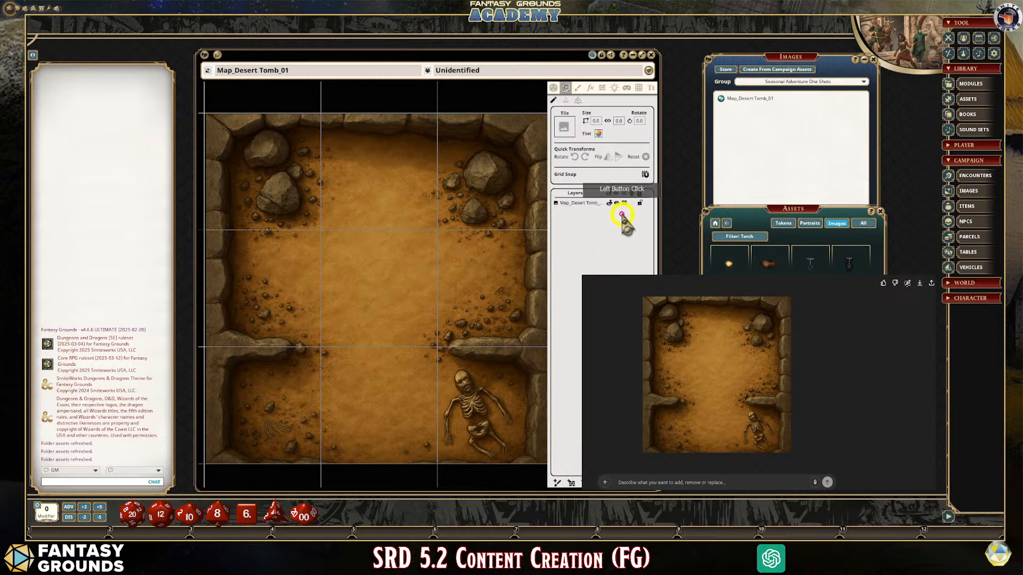
pyautogui.click(570, 131)
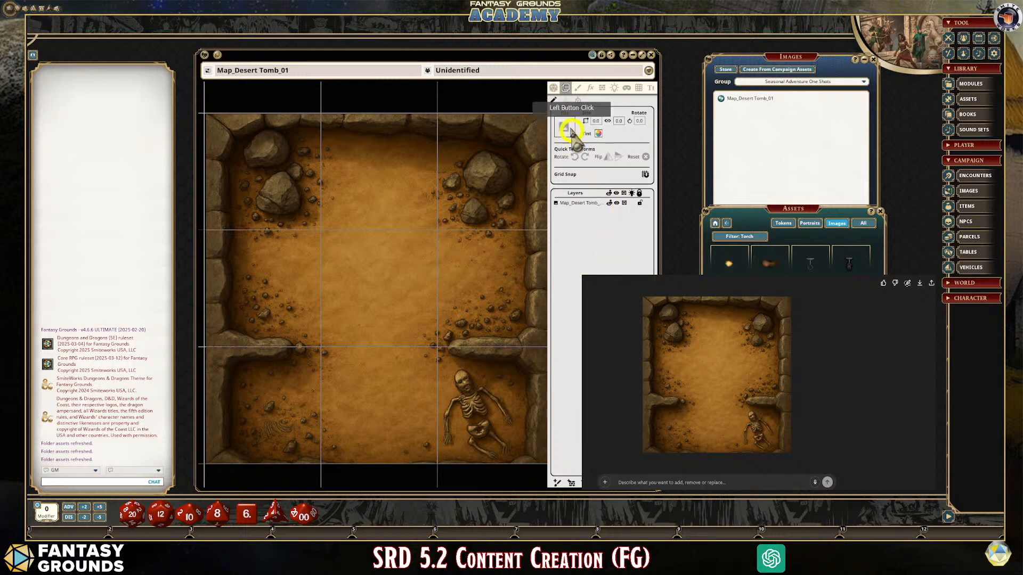
pyautogui.click(579, 101)
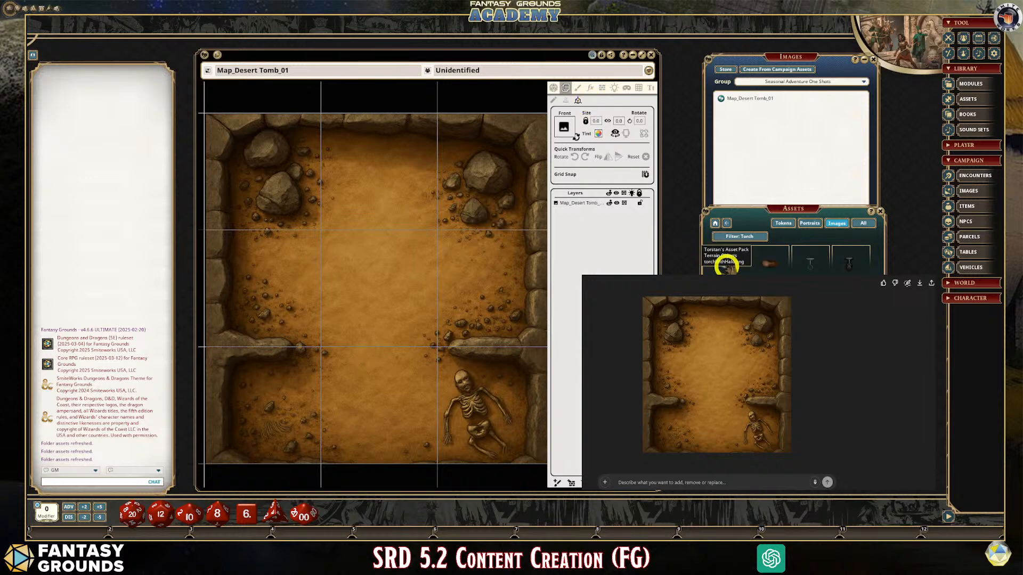
pyautogui.moveTo(727, 263); pyautogui.dragTo(565, 129)
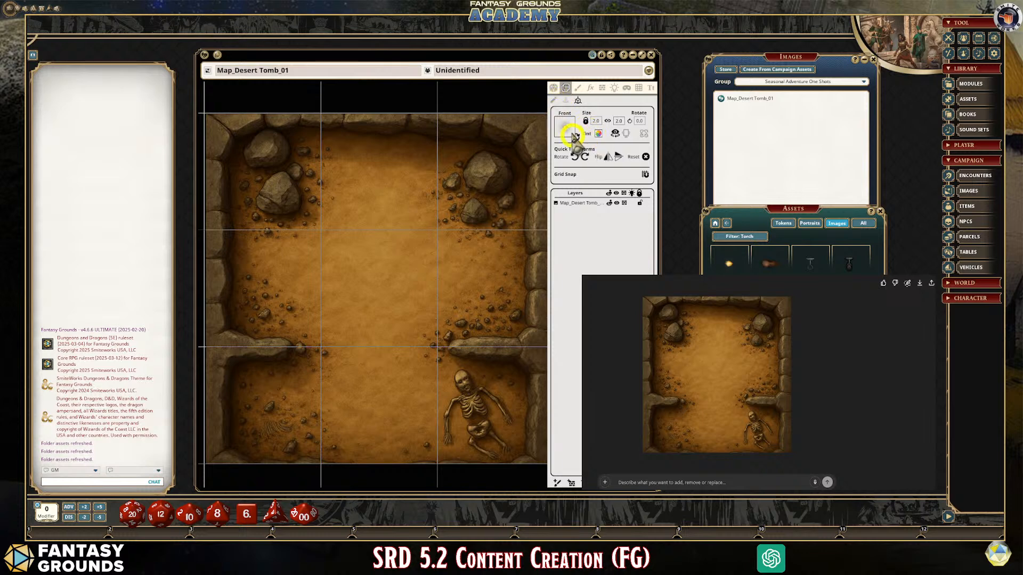
# Set the torch tile's rotation to 45 degrees and its size to 0.5 by 0.5
pyautogui.scroll(-3, 507, 293)
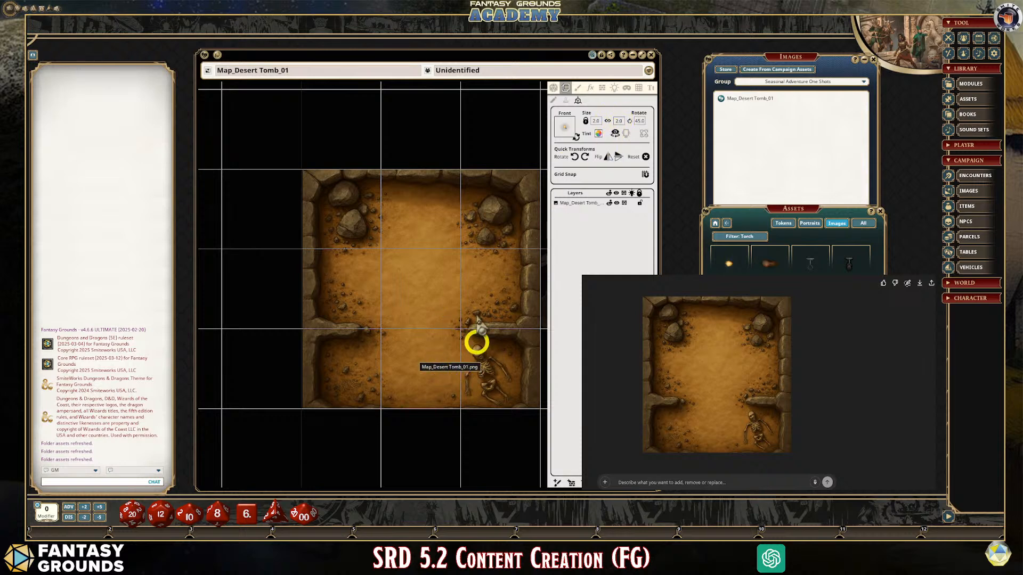
pyautogui.click(596, 121)
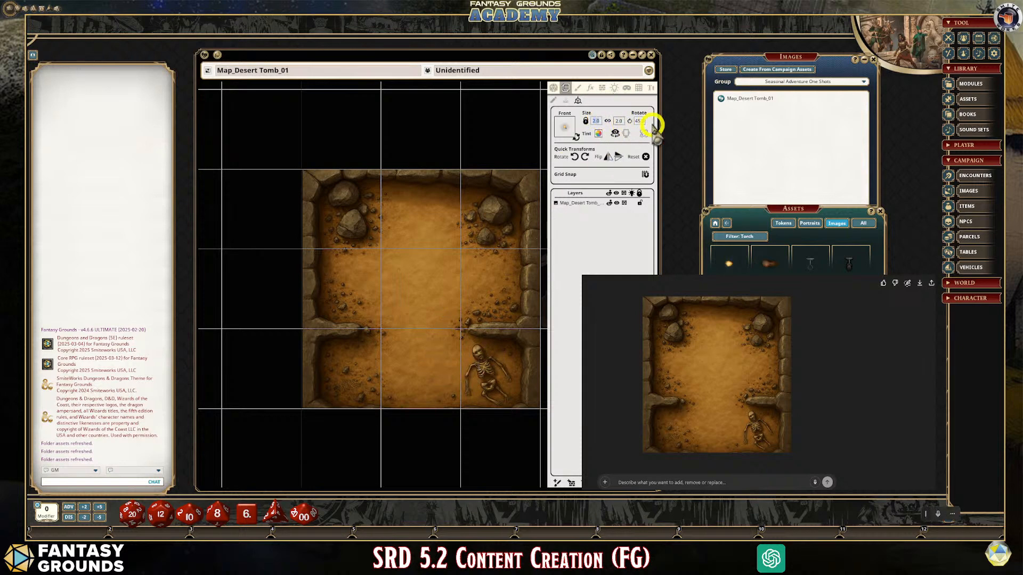
pyautogui.write('0.5')
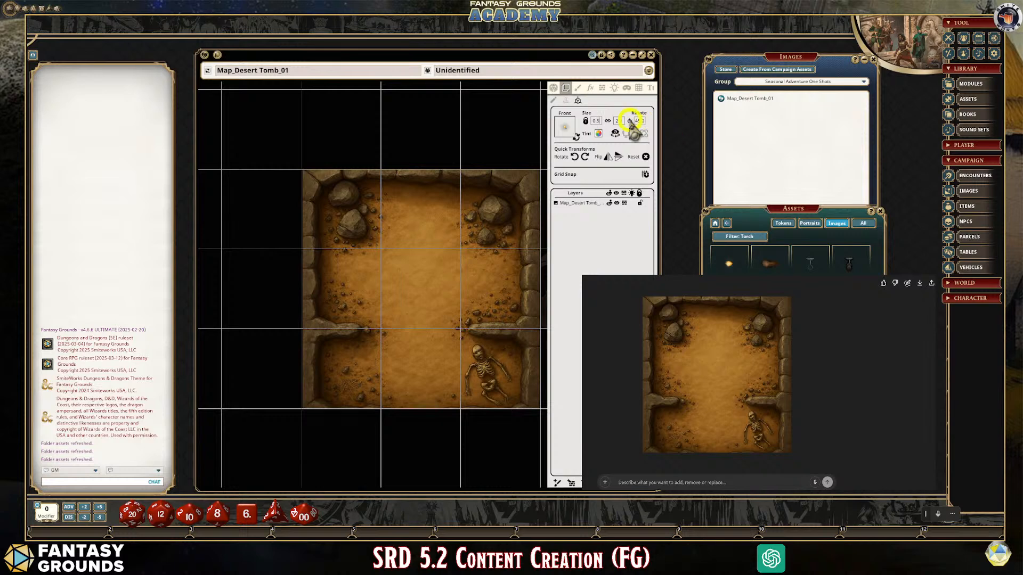
pyautogui.click(620, 121)
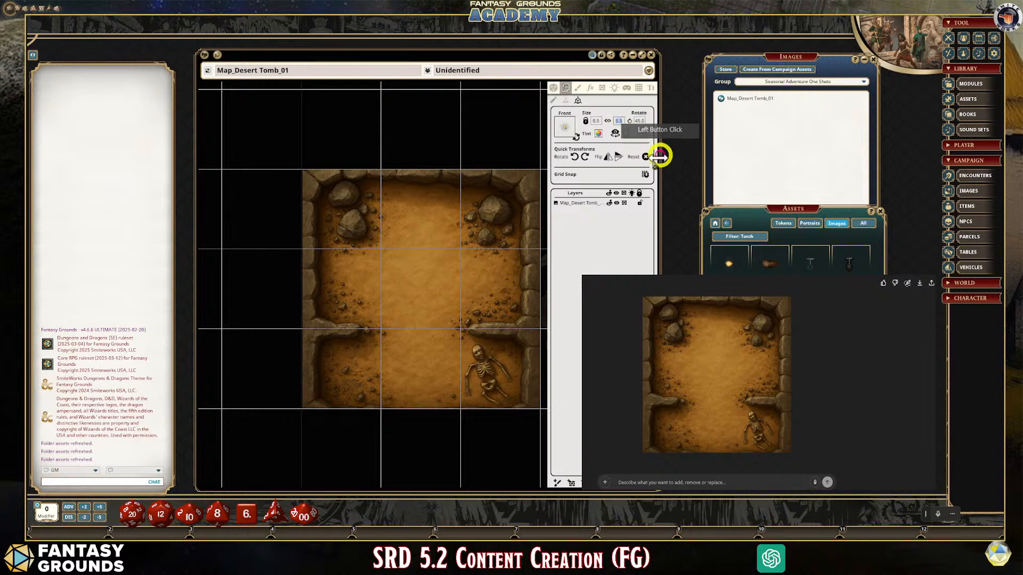
# Try to place the torch on the map along the lower wall near the skeleton
pyautogui.click(460, 408)
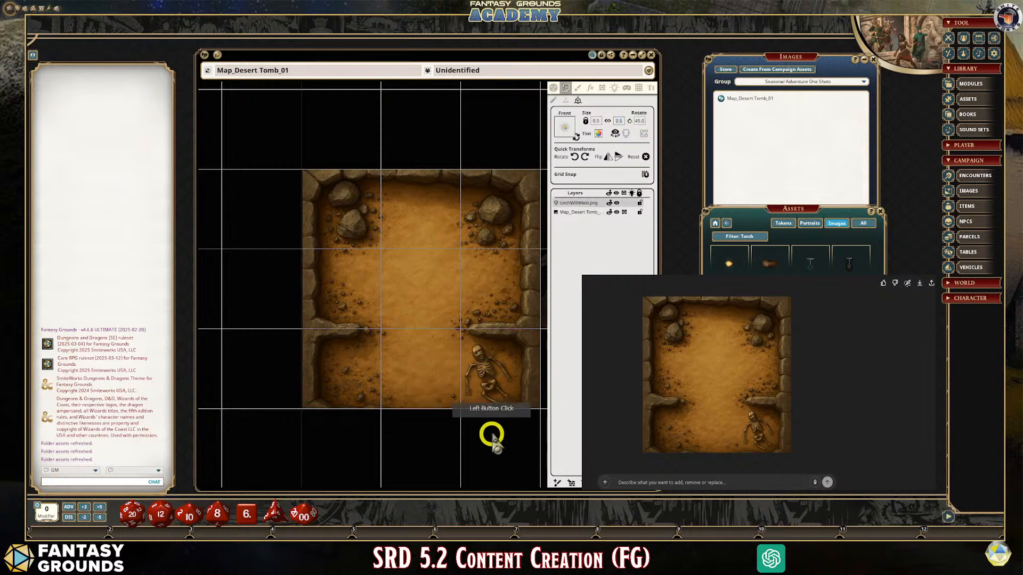
pyautogui.scroll(3, 498, 464)
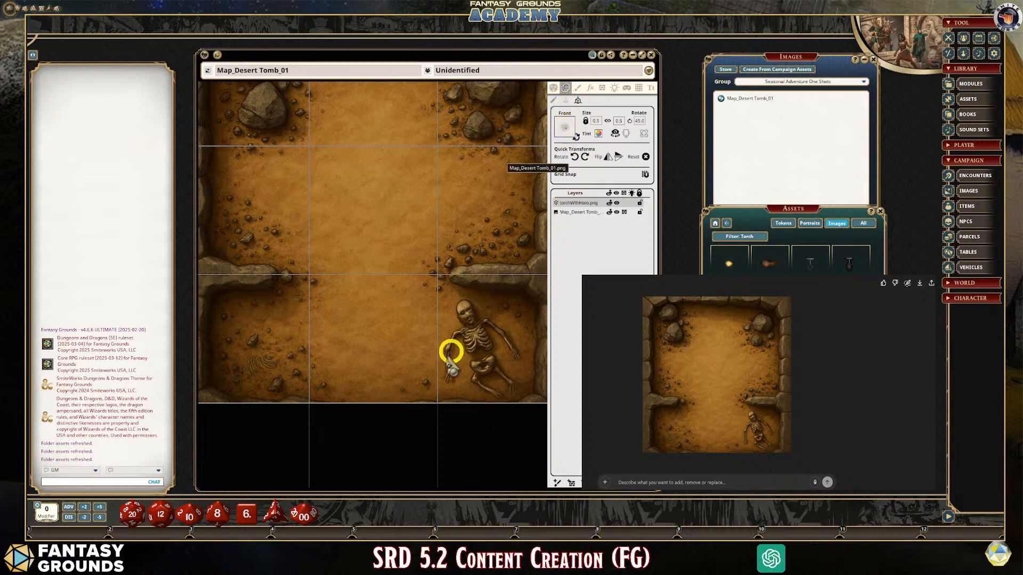
pyautogui.click(436, 384)
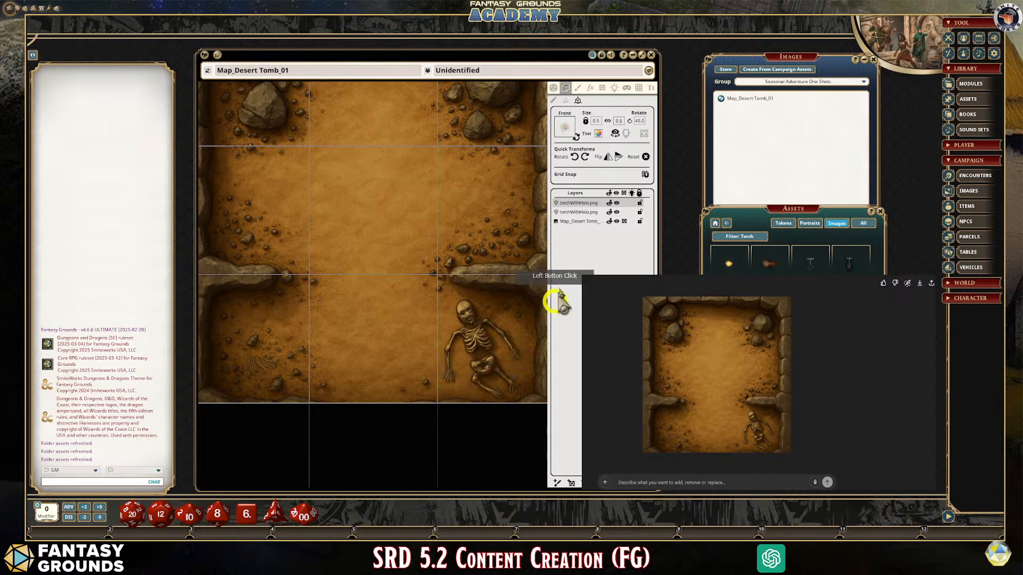
# Switch to the flat tile stamp, load torchWithHalo.png as its tile and rotate it counter-clockwise to 45 degrees
pyautogui.click(570, 99)
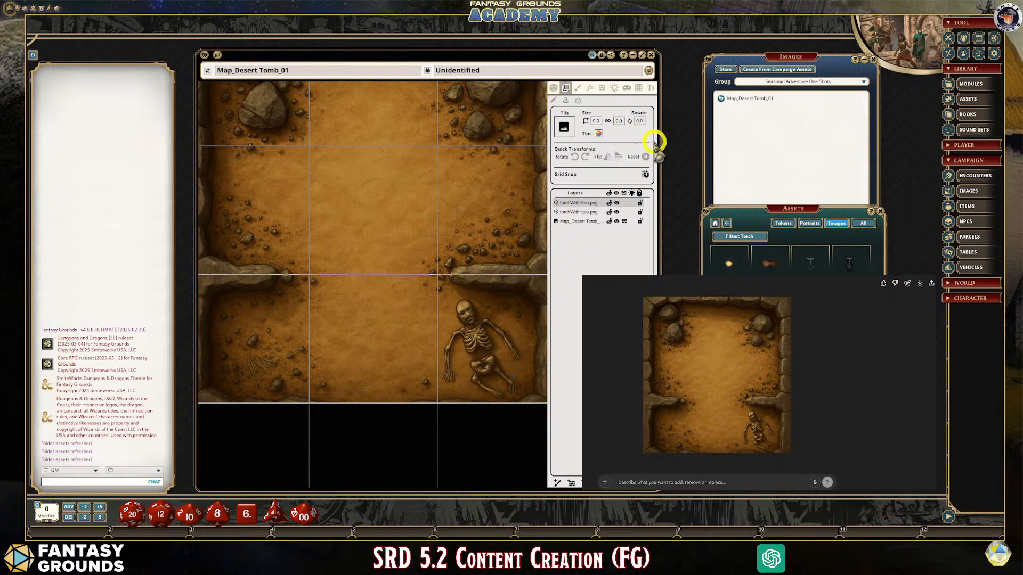
pyautogui.moveTo(729, 261); pyautogui.dragTo(564, 128)
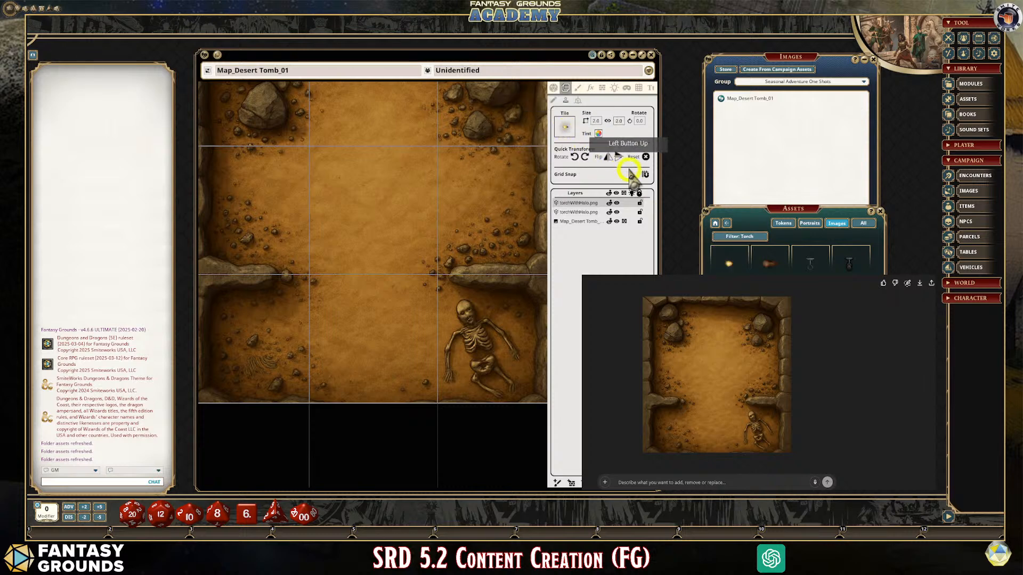
pyautogui.click(575, 157)
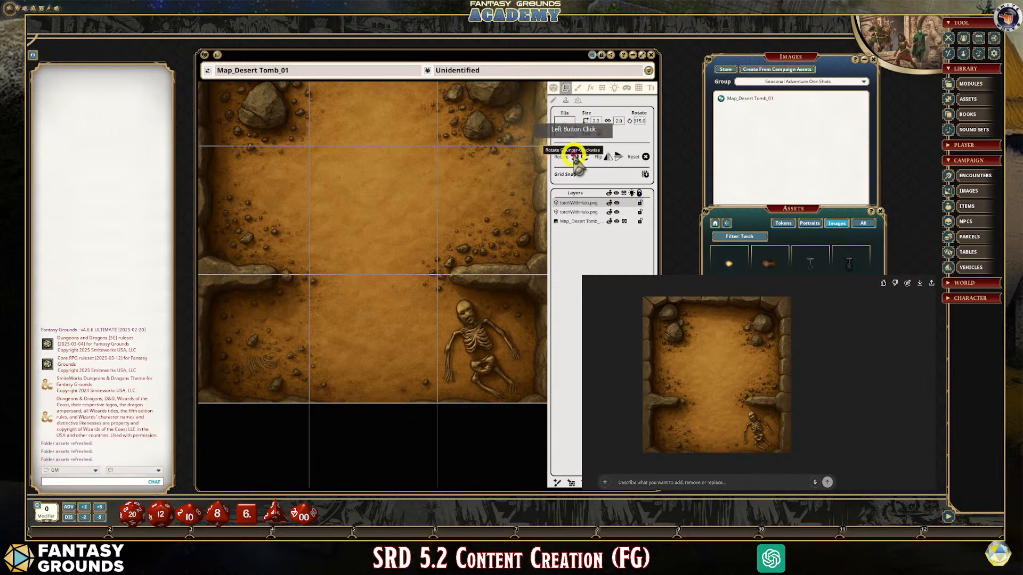
pyautogui.click(574, 157)
pyautogui.click(572, 157)
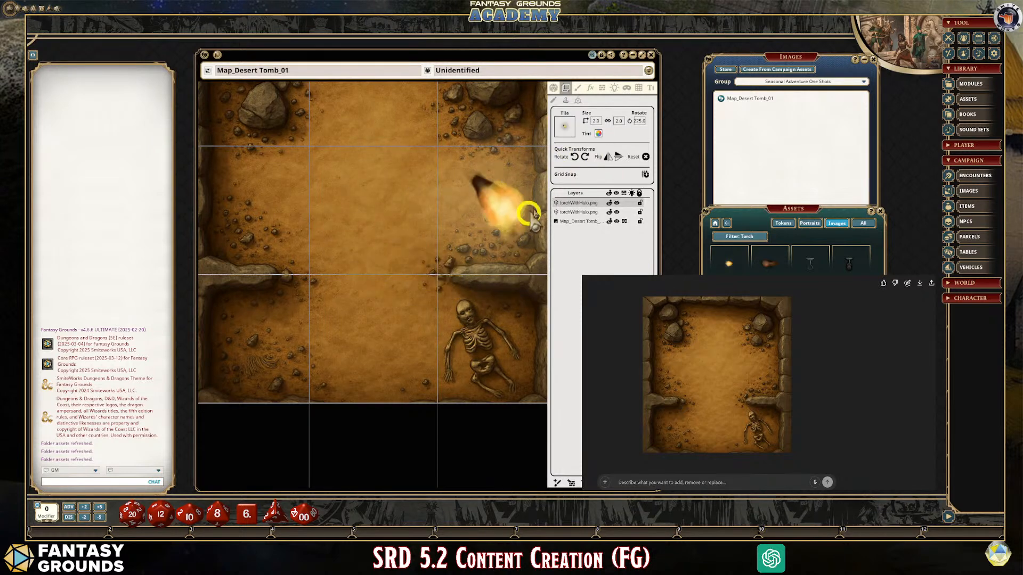
pyautogui.click(575, 157)
pyautogui.click(575, 158)
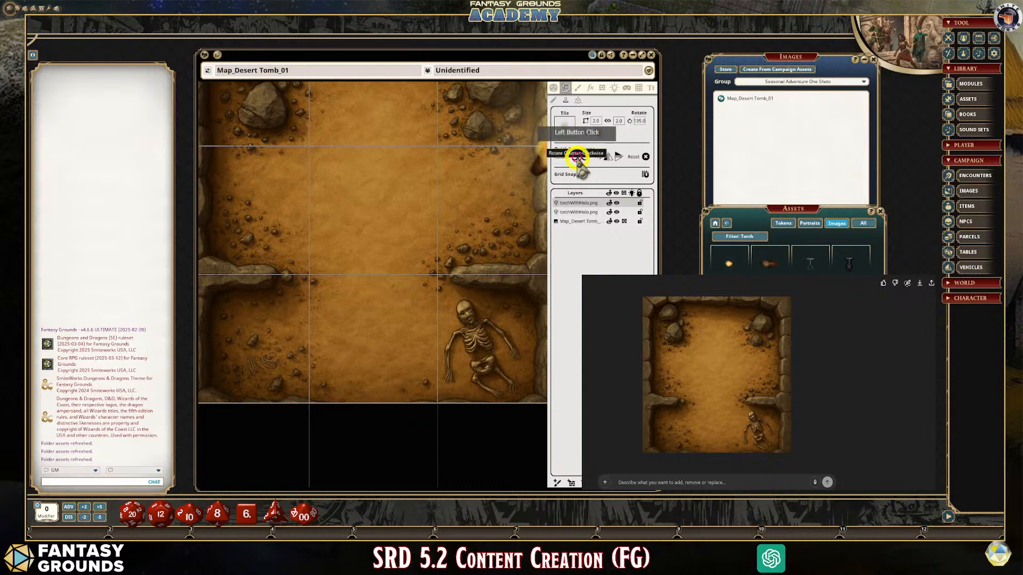
pyautogui.click(576, 158)
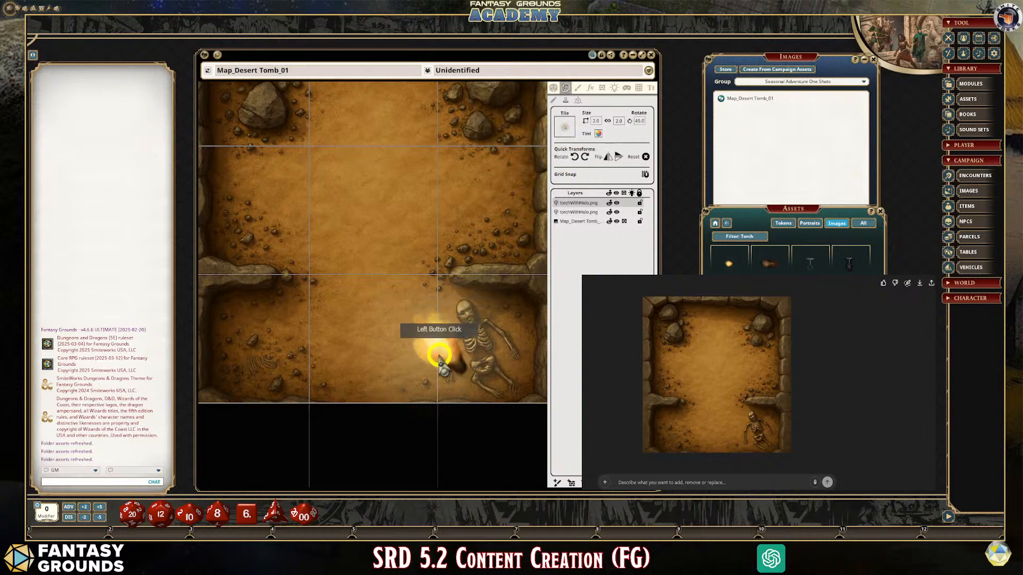
pyautogui.click(586, 157)
# Set the tile's size to 0.5 by 0.5 with grid snap off and place it at the lower wall beside the skeleton
pyautogui.click(598, 121)
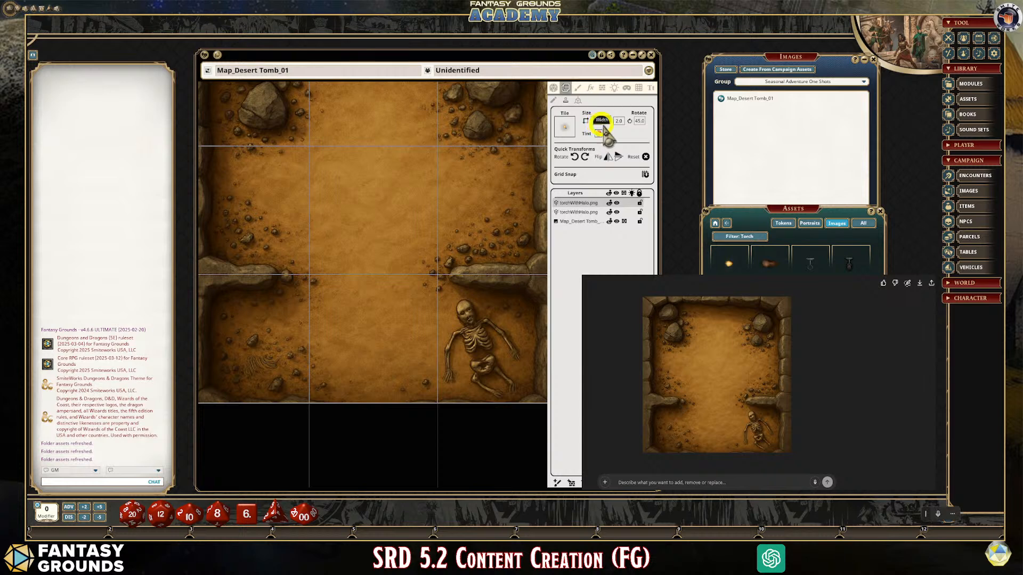
pyautogui.click(622, 121)
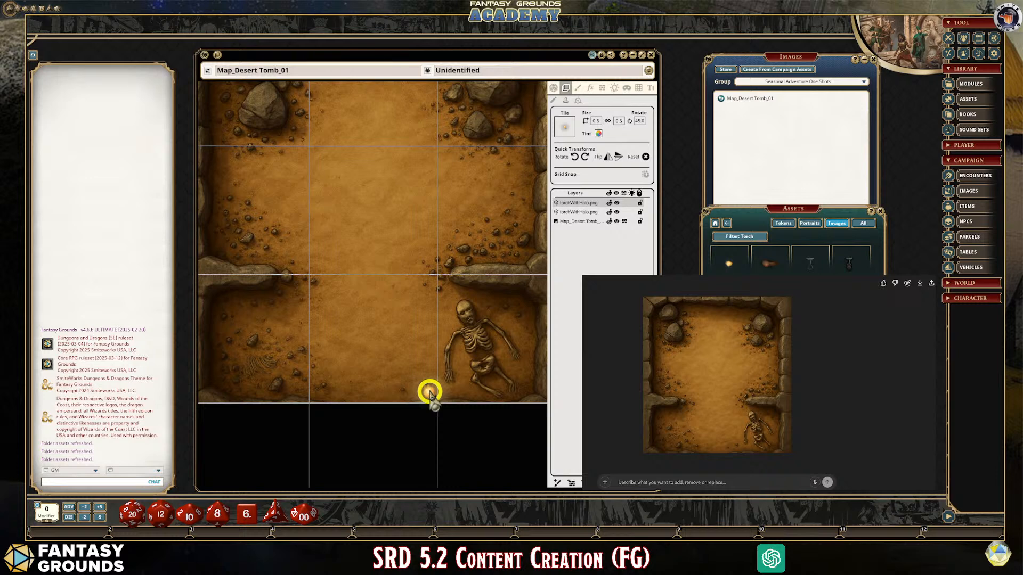
pyautogui.click(429, 393)
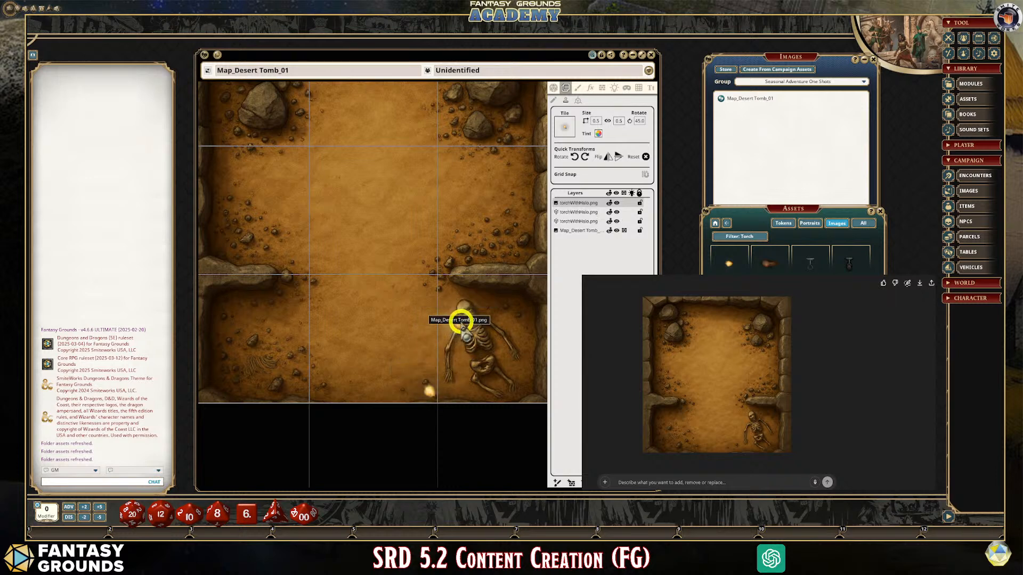
# Delete one of the extra torchWithHalo.png layers left by the earlier placement attempts
pyautogui.scroll(-5, 394, 253)
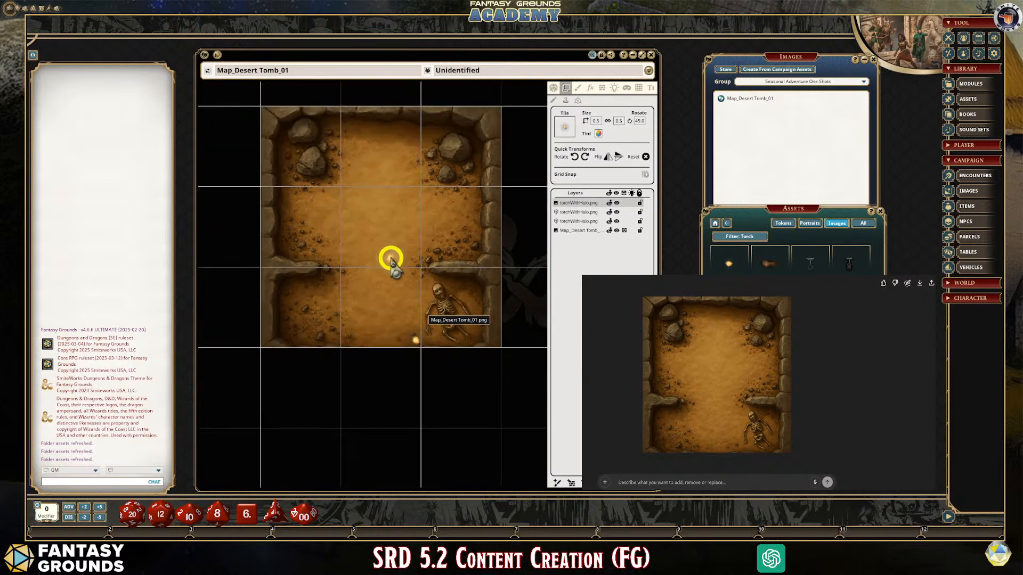
pyautogui.scroll(3, 366, 277)
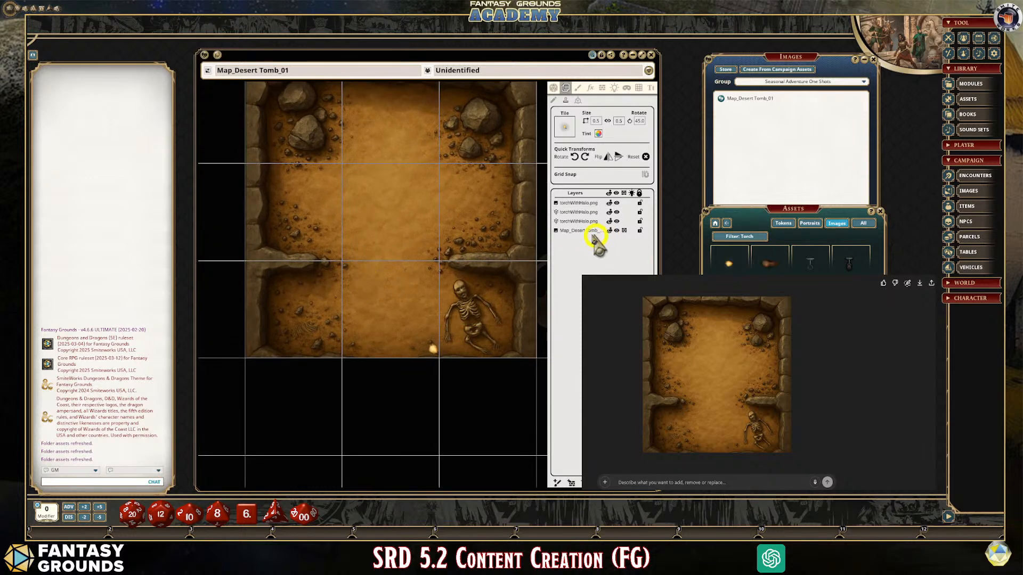
pyautogui.click(587, 221)
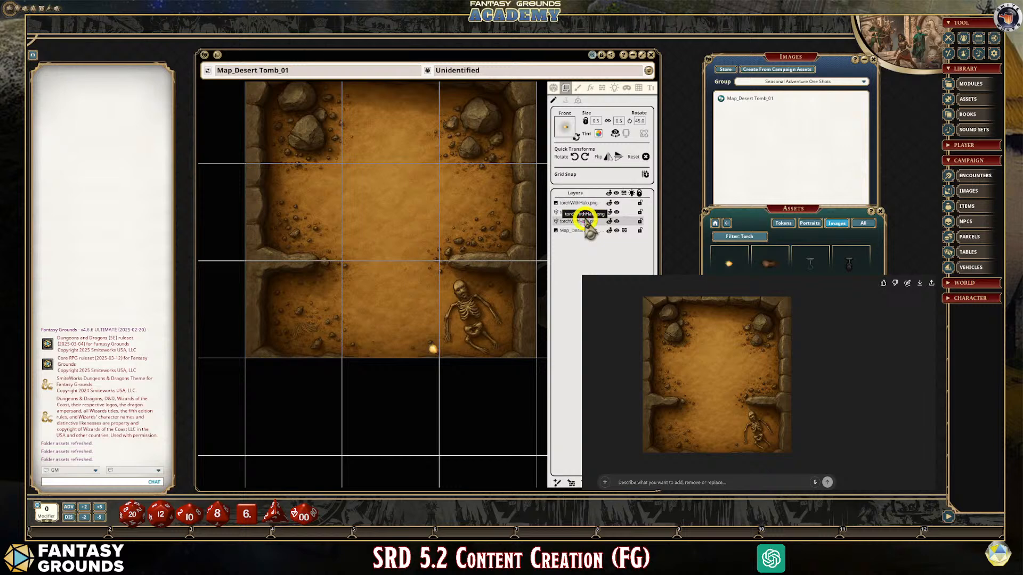
pyautogui.click(586, 218)
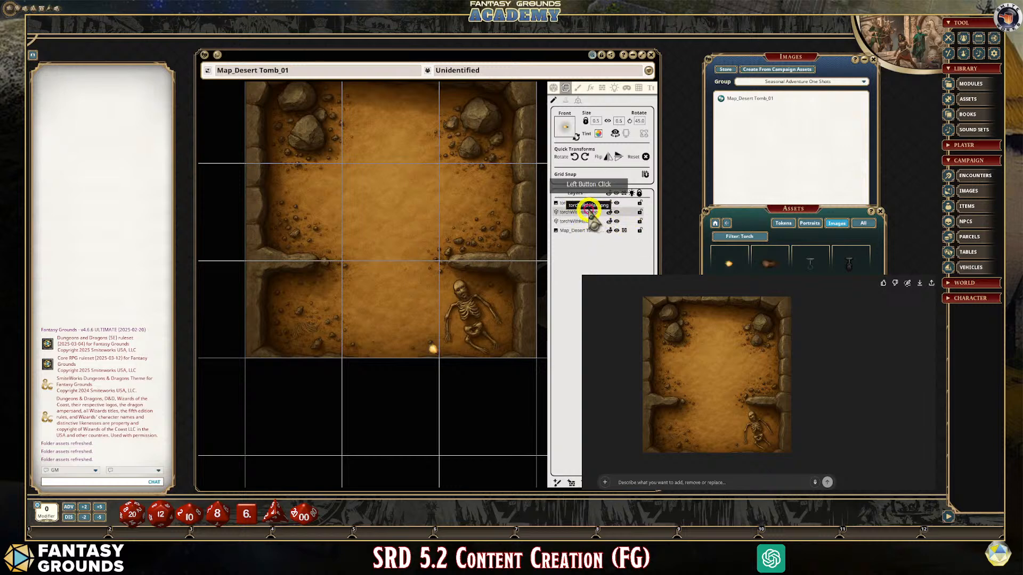
pyautogui.click(586, 212)
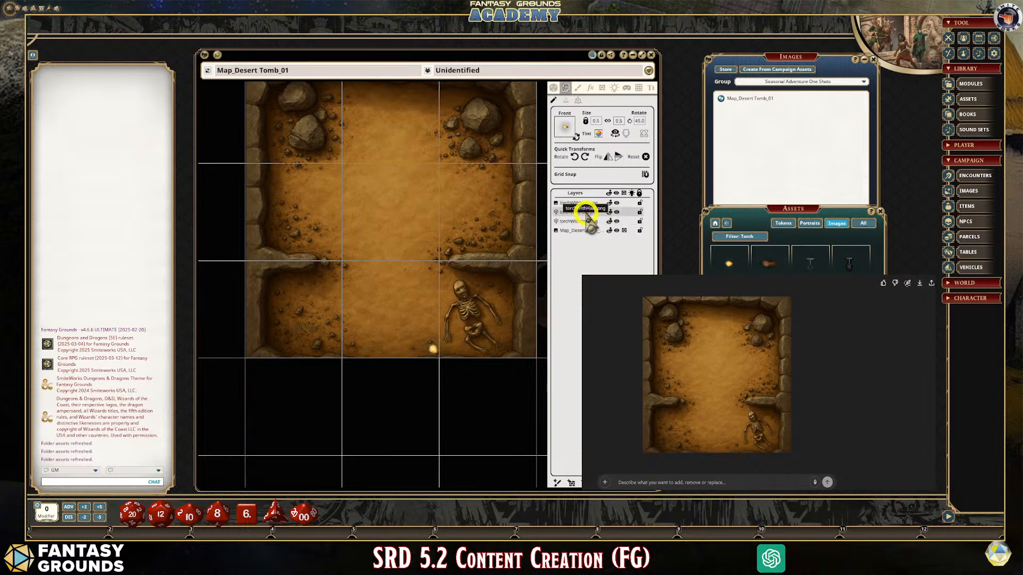
pyautogui.click(586, 213)
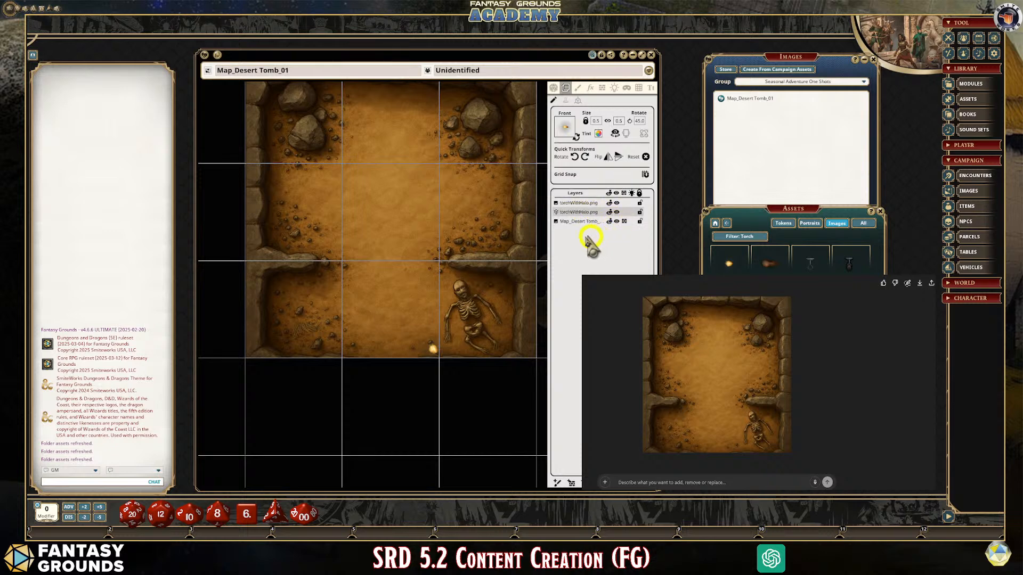
pyautogui.scroll(-1, 458, 328)
pyautogui.scroll(1, 458, 330)
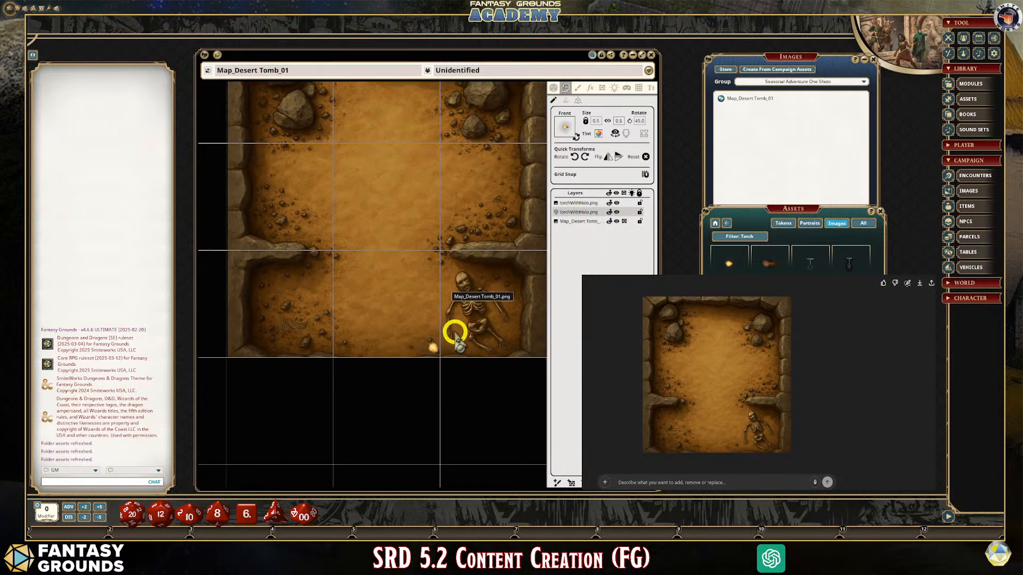
# Enable lighting and line of sight on the map, and try the player vision preview
pyautogui.click(614, 88)
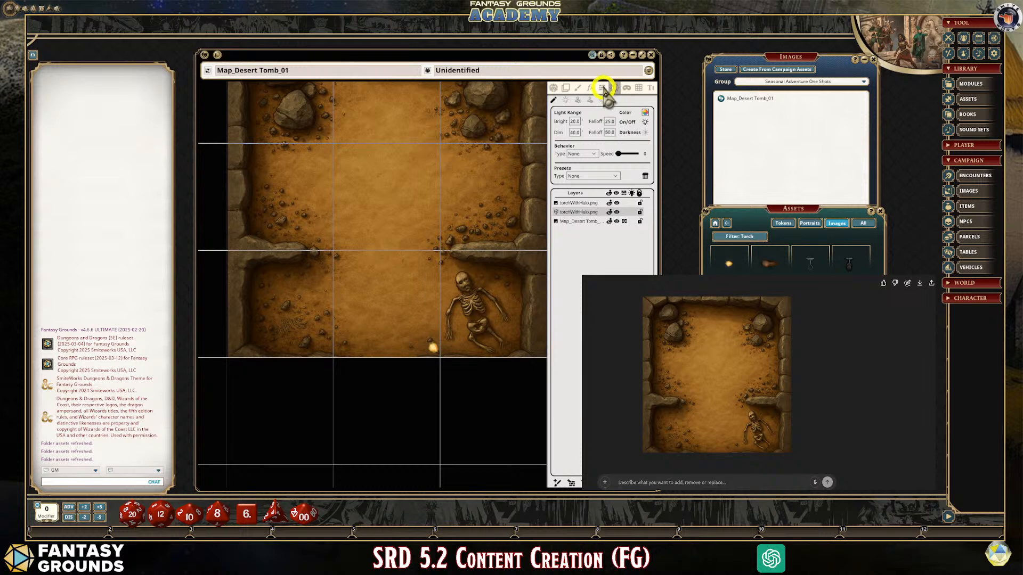
pyautogui.click(613, 86)
pyautogui.click(613, 83)
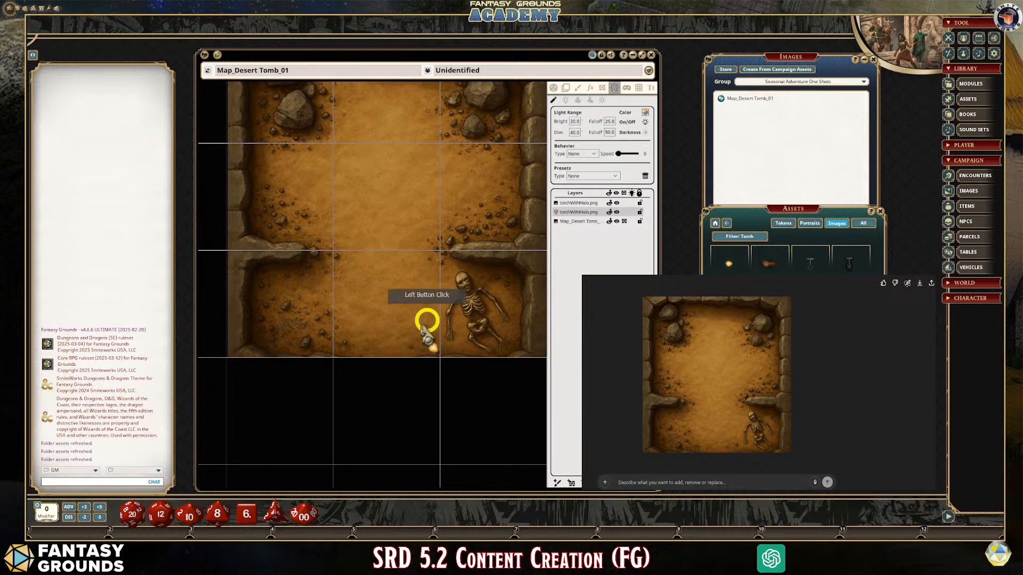
pyautogui.scroll(3, 413, 337)
pyautogui.scroll(-5, 413, 336)
pyautogui.click(553, 88)
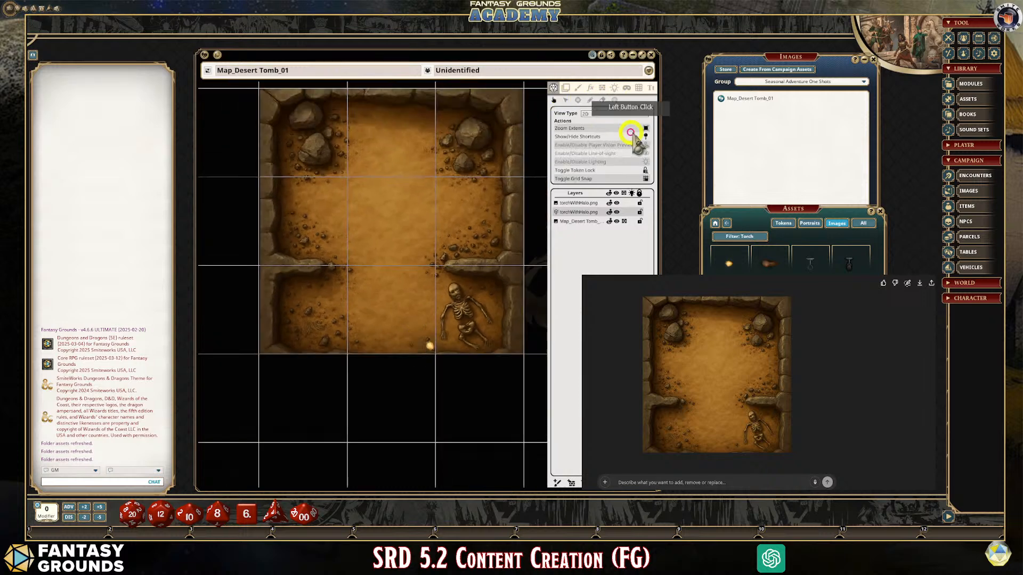
pyautogui.click(646, 161)
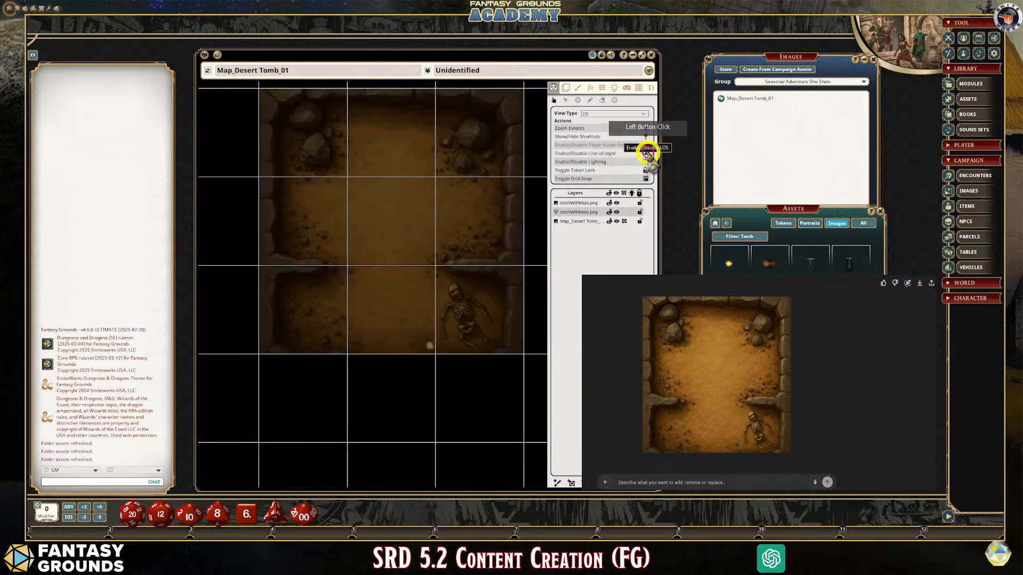
pyautogui.click(644, 144)
pyautogui.click(643, 145)
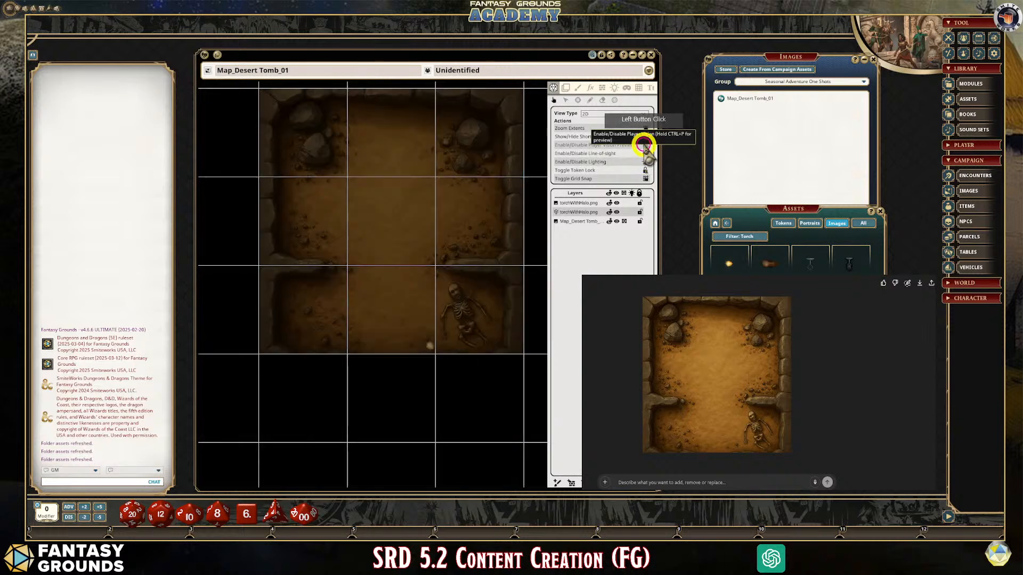
# Place a light source with the Torch preset on the torch tile at the lower wall
pyautogui.click(614, 87)
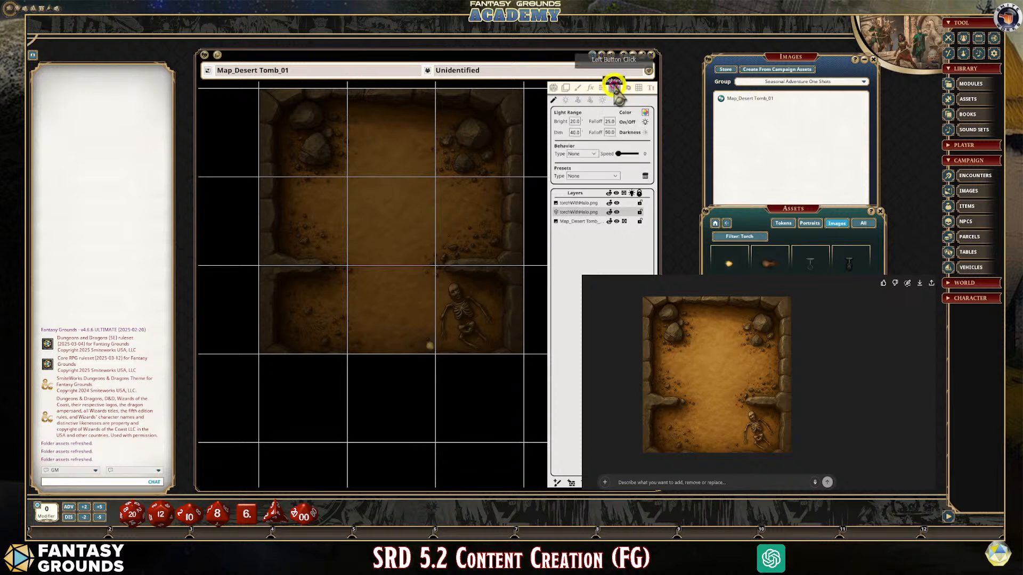
pyautogui.click(566, 101)
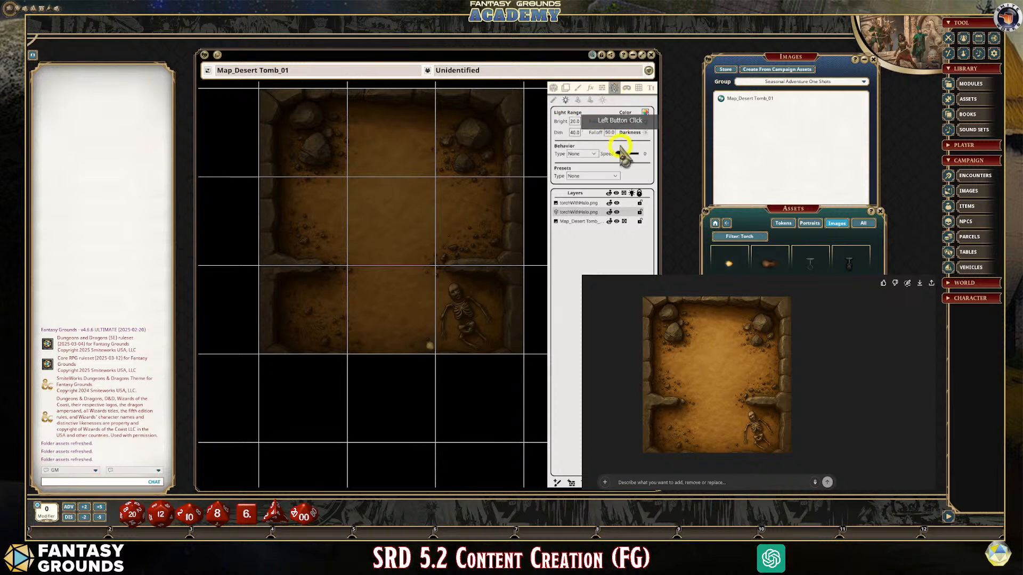
pyautogui.click(615, 176)
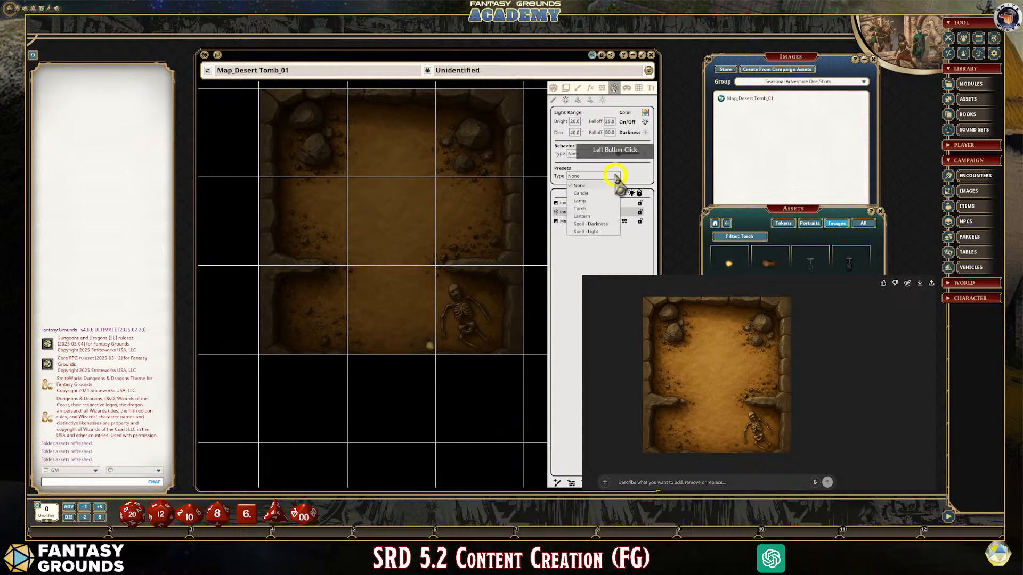
pyautogui.click(579, 205)
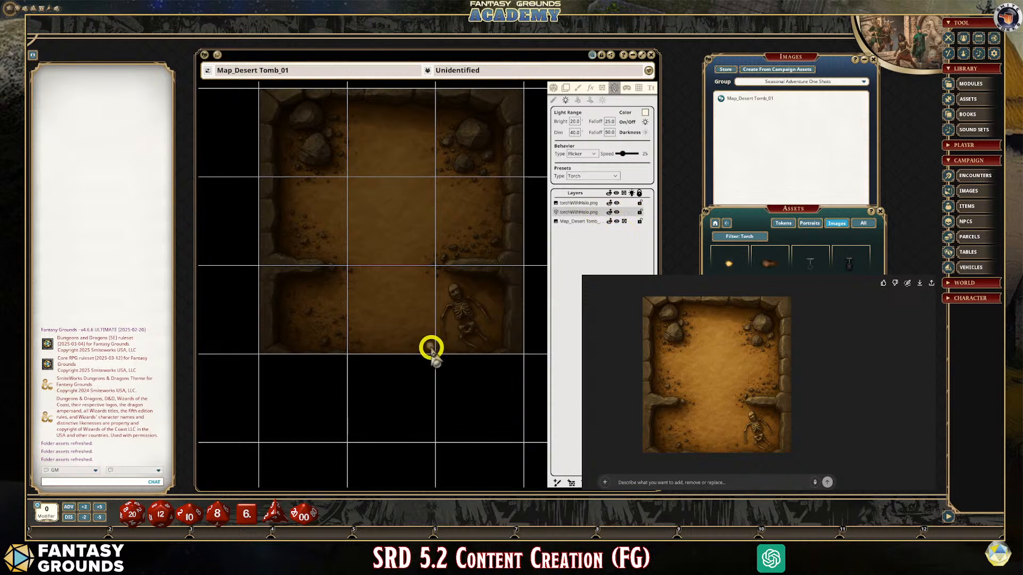
pyautogui.click(431, 348)
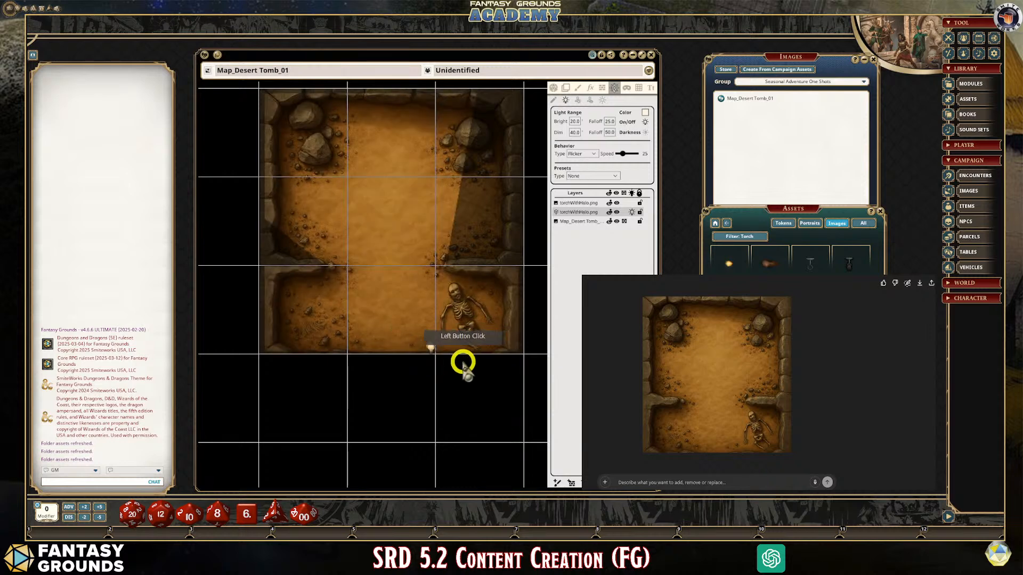
# Examine how the torch light falls across the tomb and is blocked by the wall occluders
pyautogui.scroll(6, 461, 359)
pyautogui.scroll(-4, 460, 358)
pyautogui.scroll(-2, 459, 358)
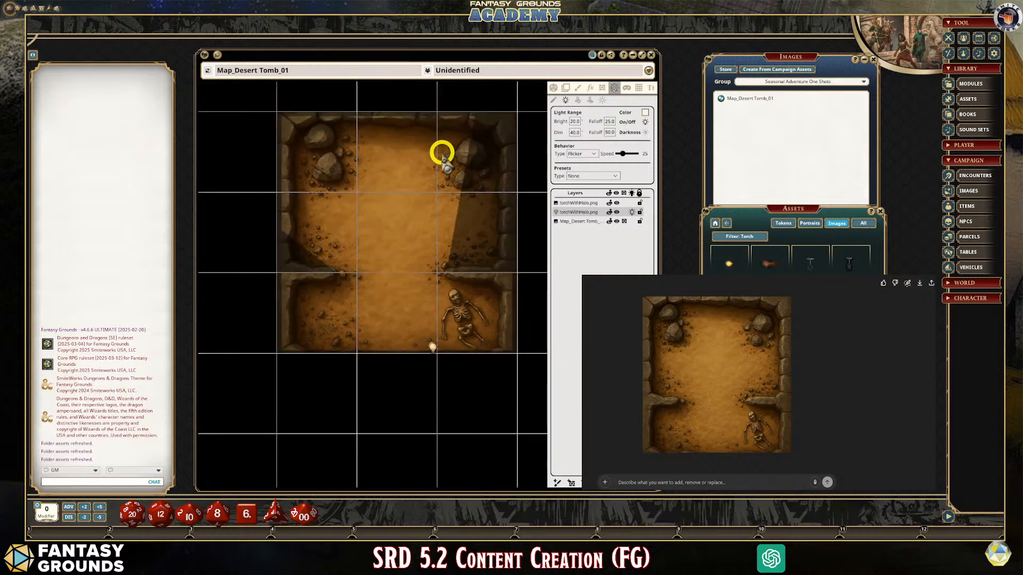
pyautogui.scroll(2, 391, 297)
pyautogui.scroll(-1, 392, 296)
pyautogui.scroll(2, 393, 296)
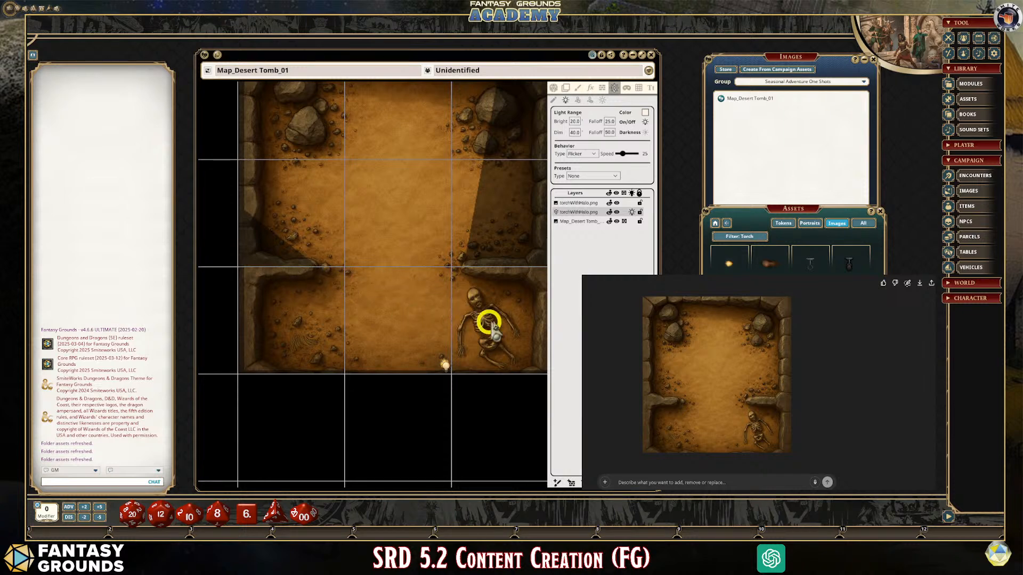
pyautogui.scroll(-2, 495, 326)
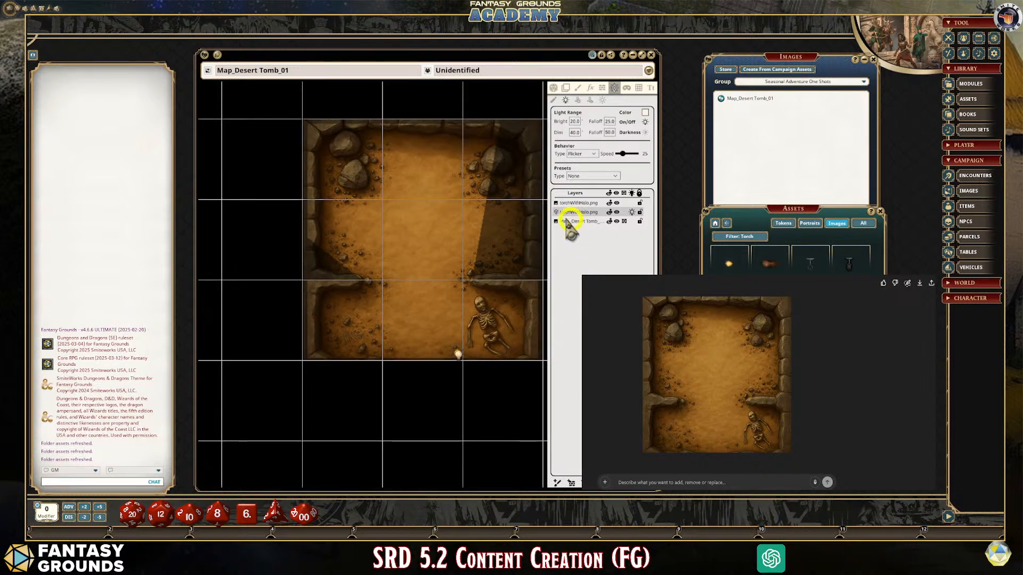
pyautogui.scroll(-1, 479, 269)
pyautogui.scroll(1, 498, 261)
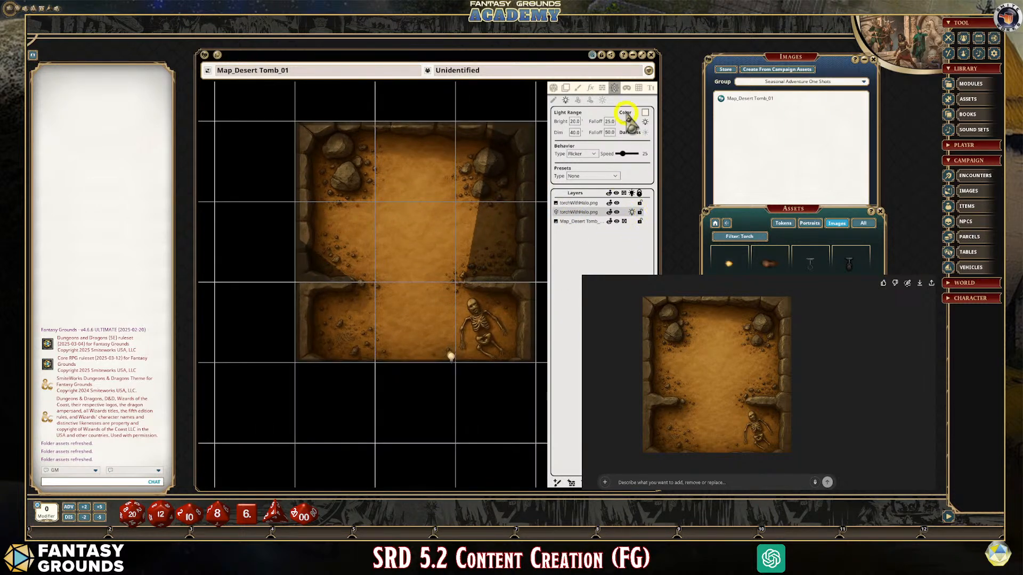
# Add an FX layer to the map and move it above the torch layers
pyautogui.click(589, 87)
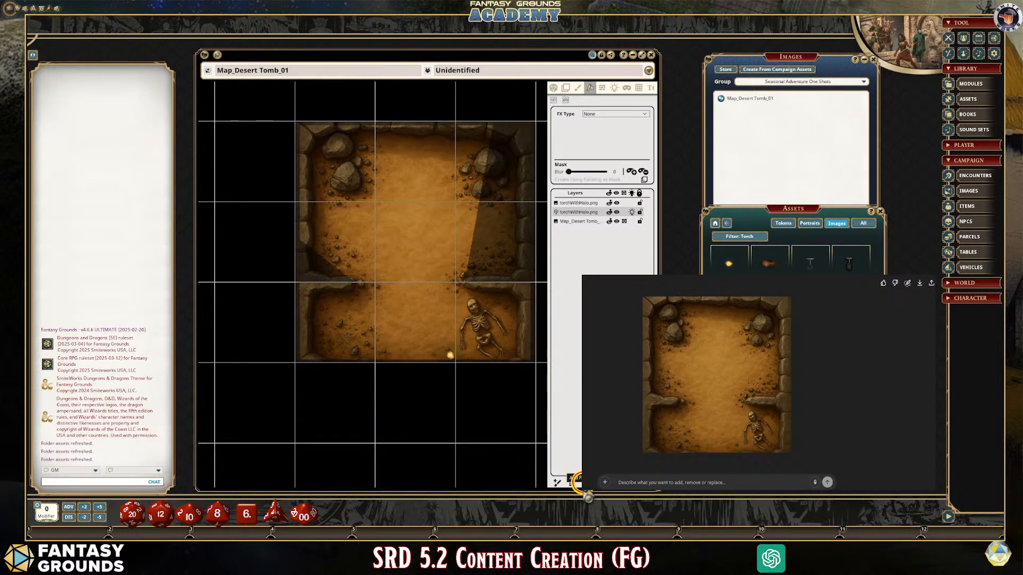
pyautogui.click(575, 482)
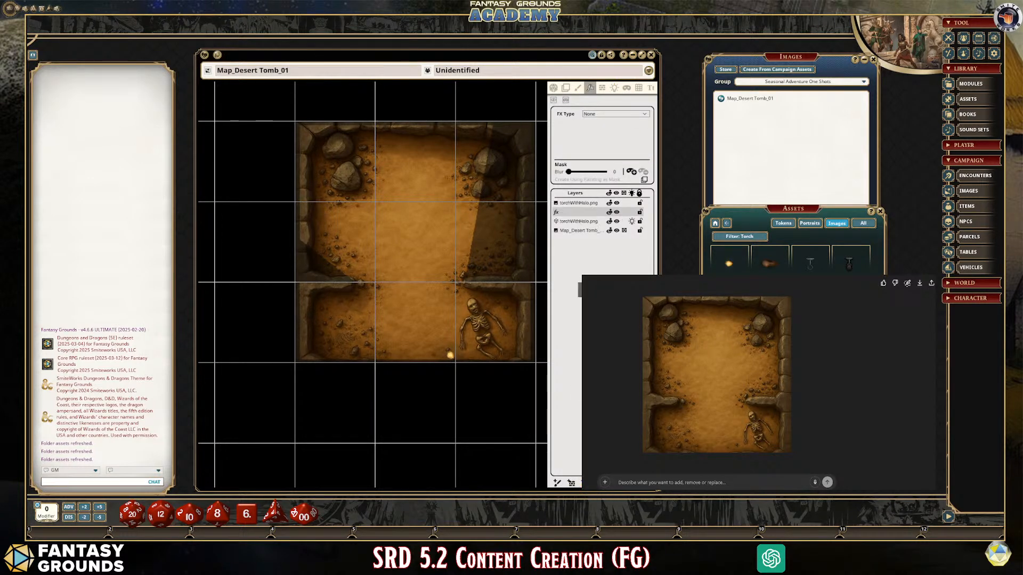
pyautogui.click(575, 211)
pyautogui.click(576, 202)
pyautogui.click(577, 212)
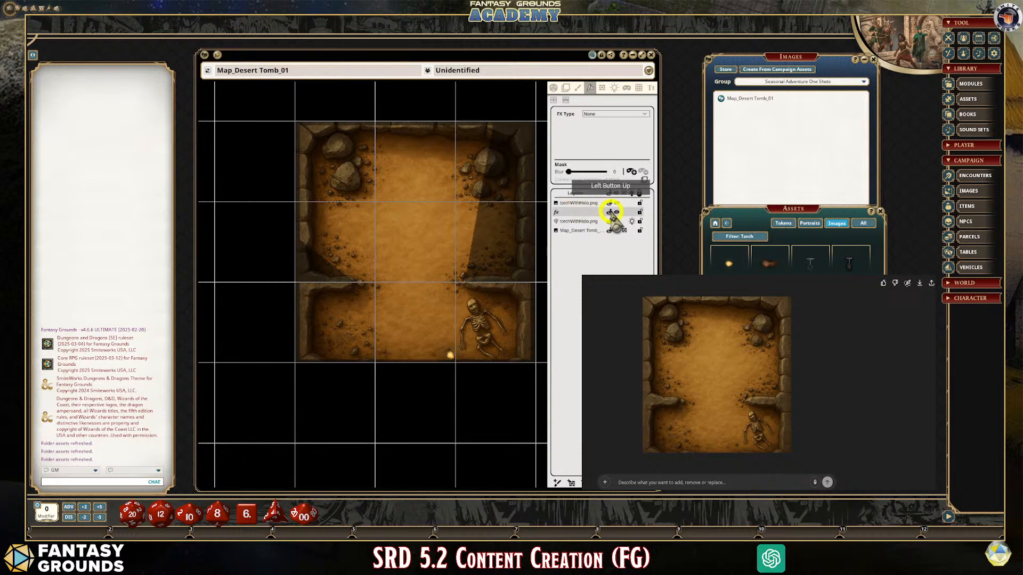
pyautogui.moveTo(575, 203)
pyautogui.mouseDown()
pyautogui.moveTo(575, 214)
pyautogui.moveTo(646, 244)
pyautogui.moveTo(560, 212)
pyautogui.moveTo(577, 207)
pyautogui.mouseUp()
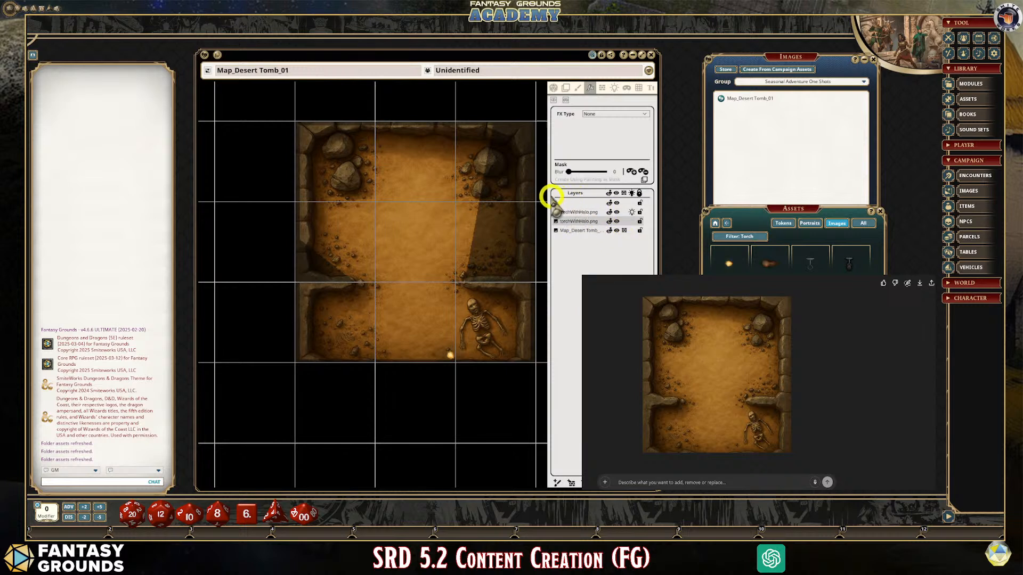
pyautogui.click(555, 203)
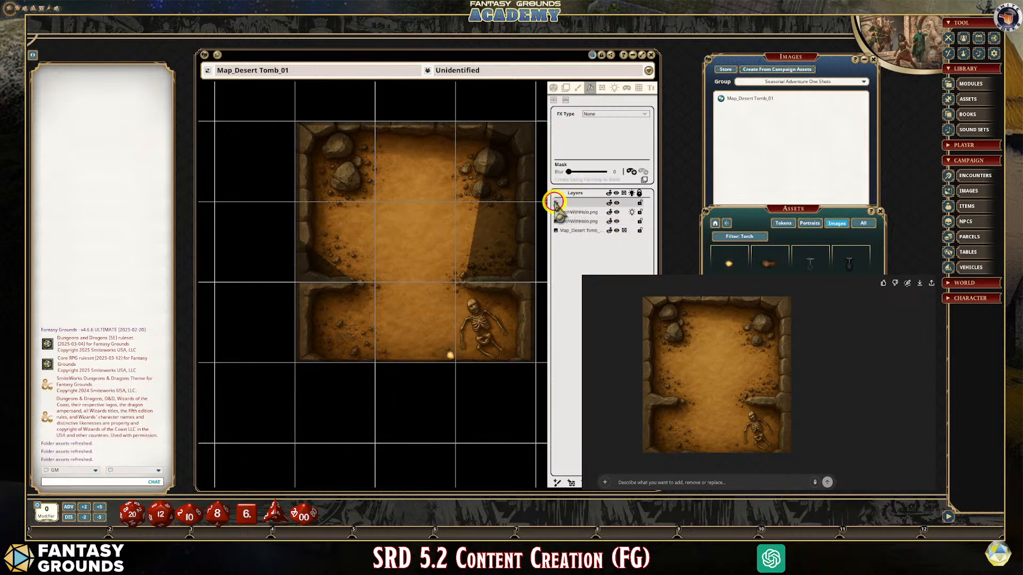
# Browse the FX types available for the new FX layer and remove the layer without applying an effect
pyautogui.click(643, 115)
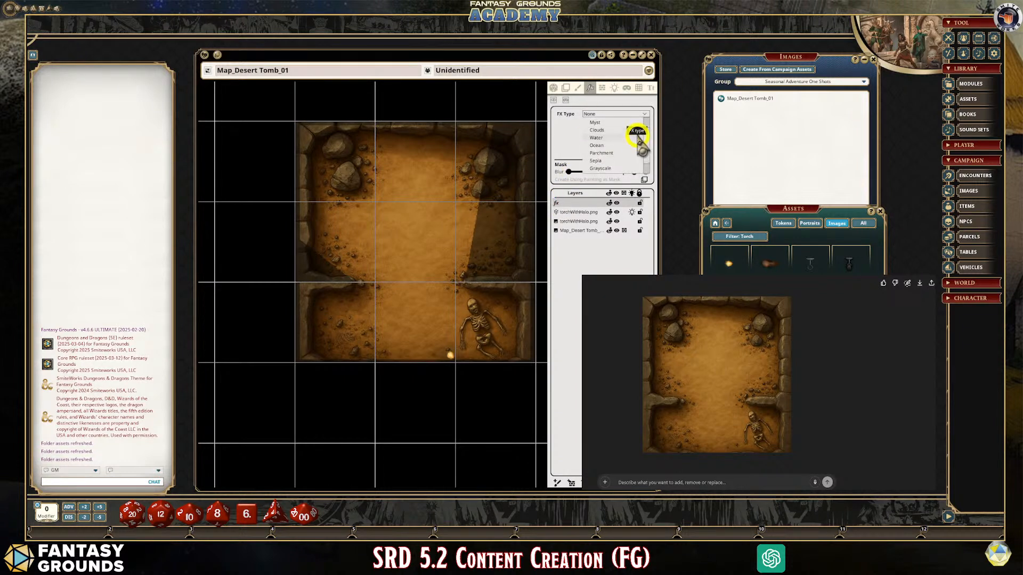
pyautogui.click(599, 212)
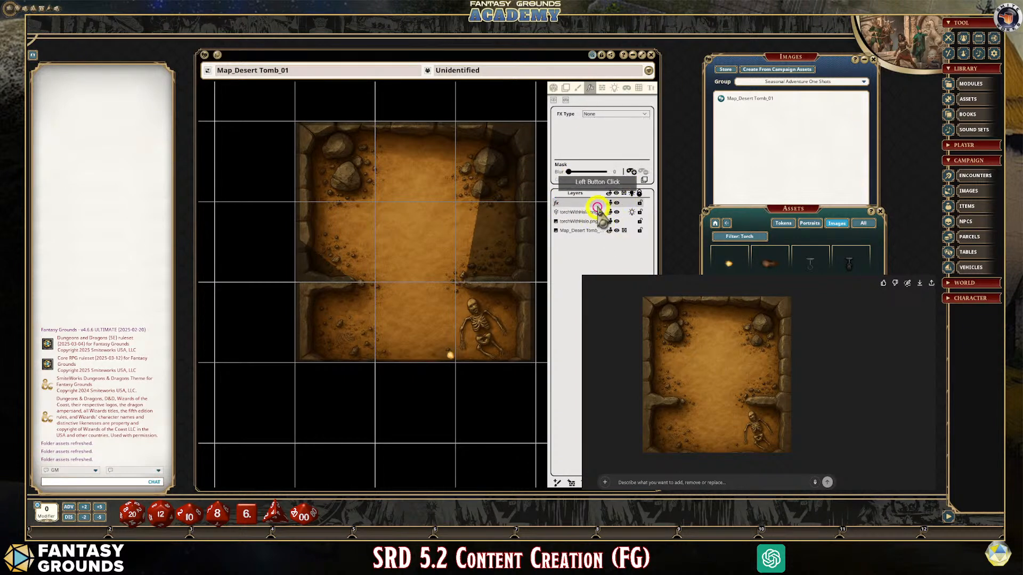
pyautogui.rightClick(565, 204)
pyautogui.click(612, 246)
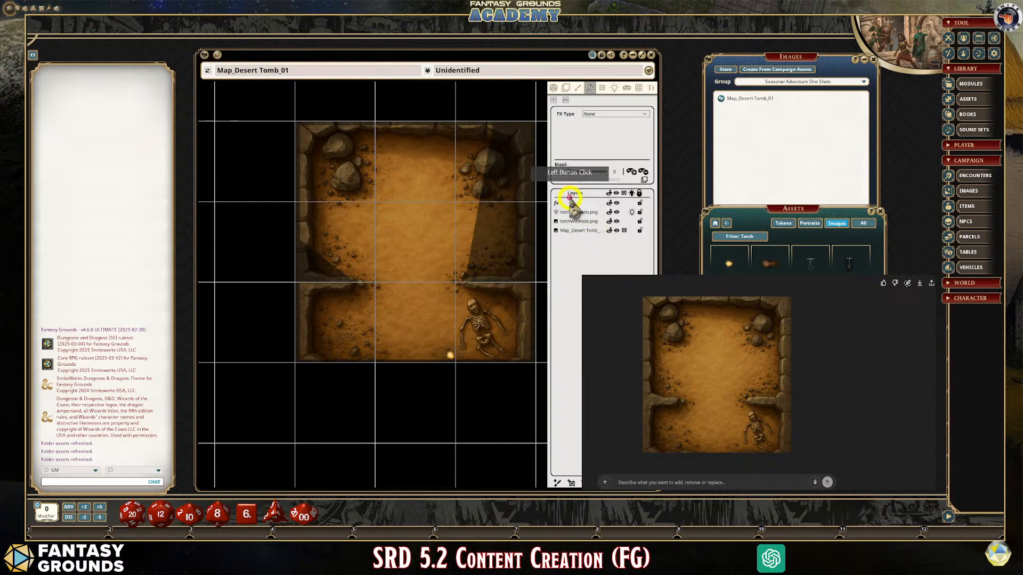
pyautogui.click(561, 205)
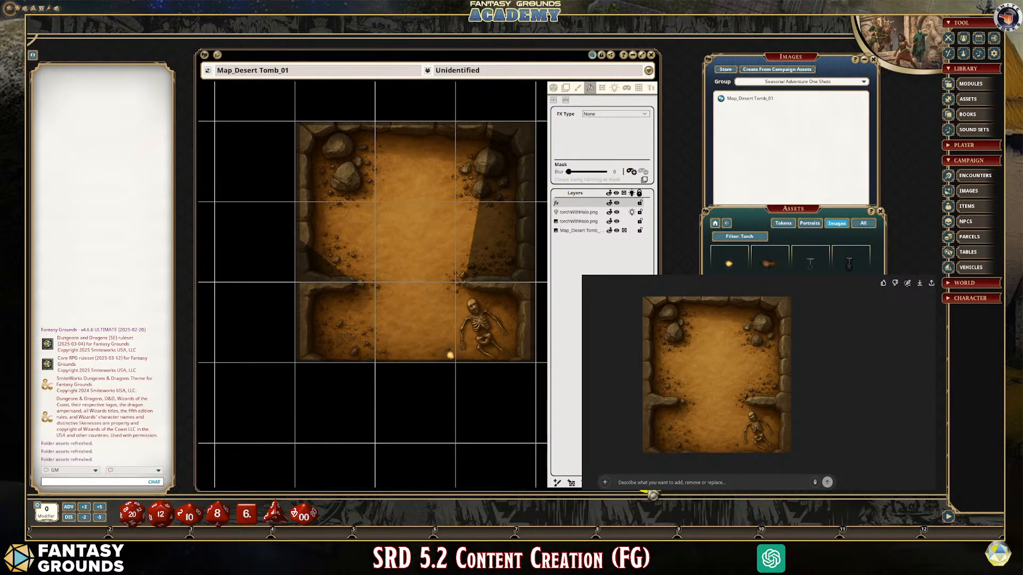
pyautogui.click(650, 481)
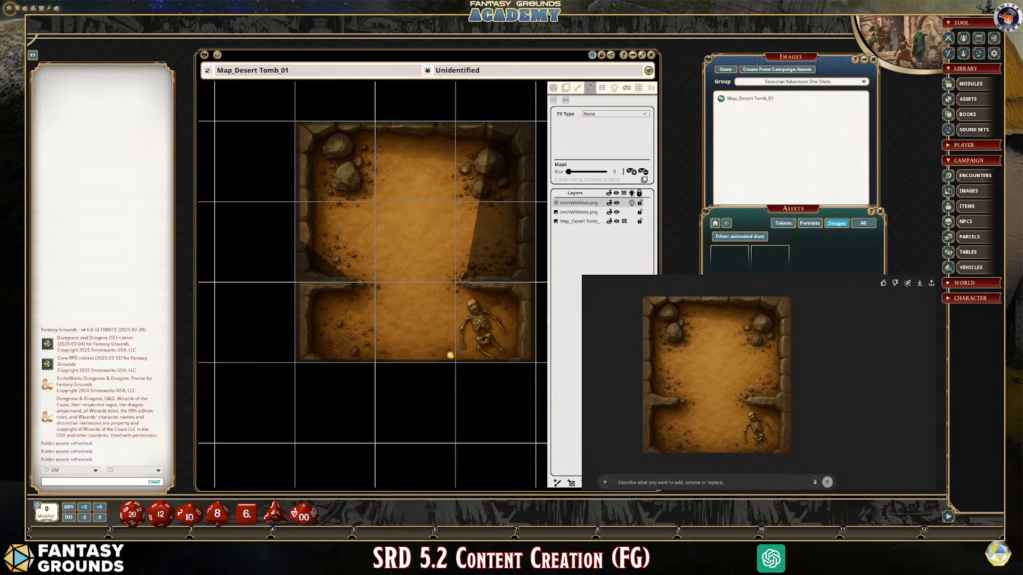
# Preview the two animated dust fills from the FG Haunted Interiors Map Pack and close the preview
pyautogui.click(731, 256)
pyautogui.click(631, 202)
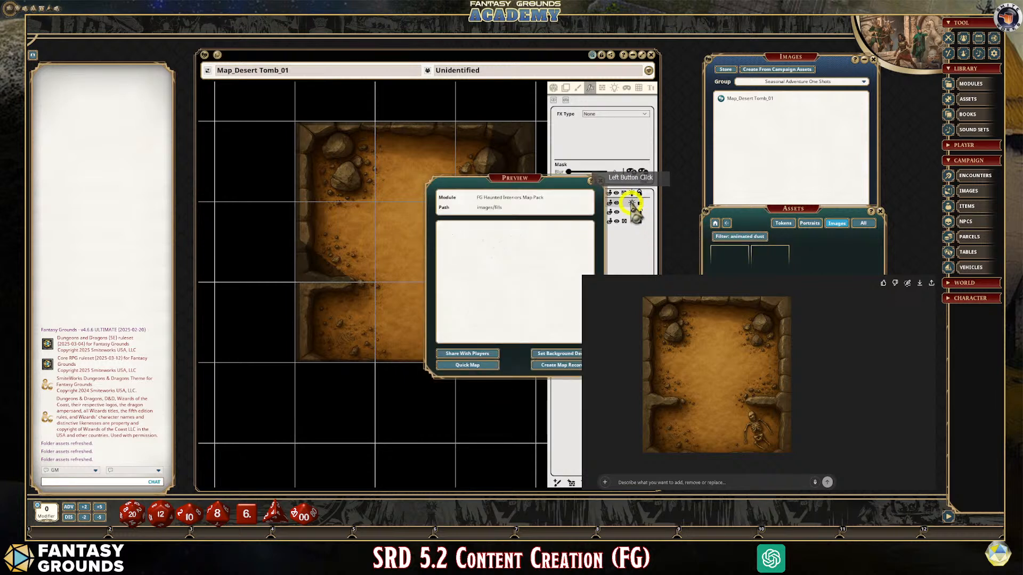
pyautogui.click(773, 258)
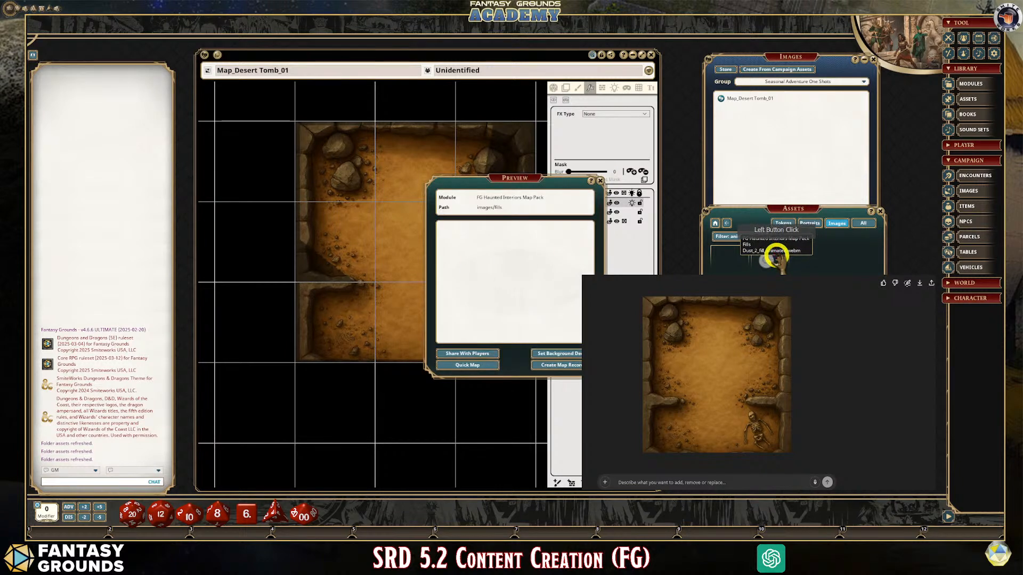
pyautogui.click(597, 181)
# Load the Dust_1_fill_animated.webm asset as the tile for placement
pyautogui.click(730, 269)
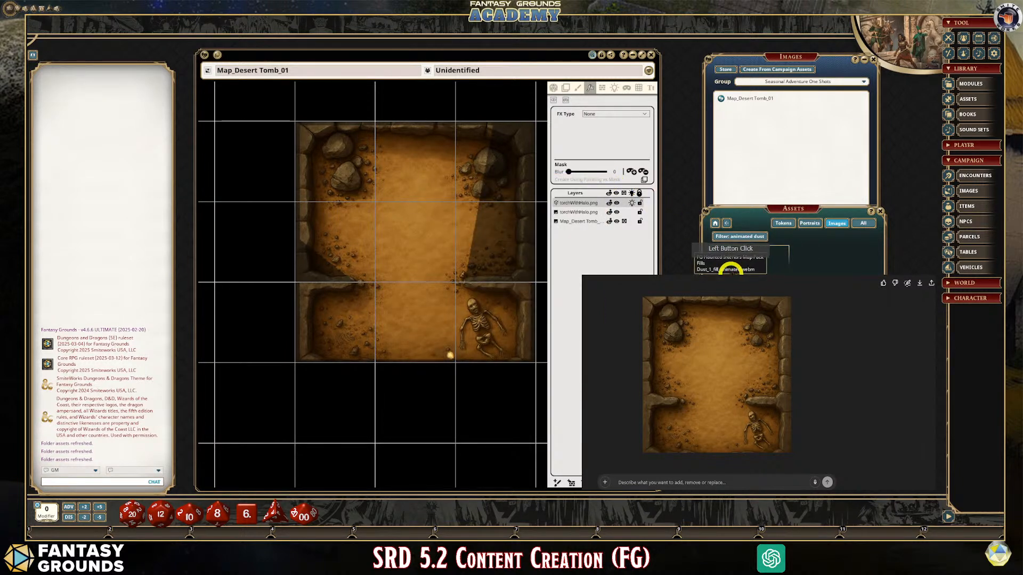
pyautogui.moveTo(731, 269); pyautogui.dragTo(580, 102)
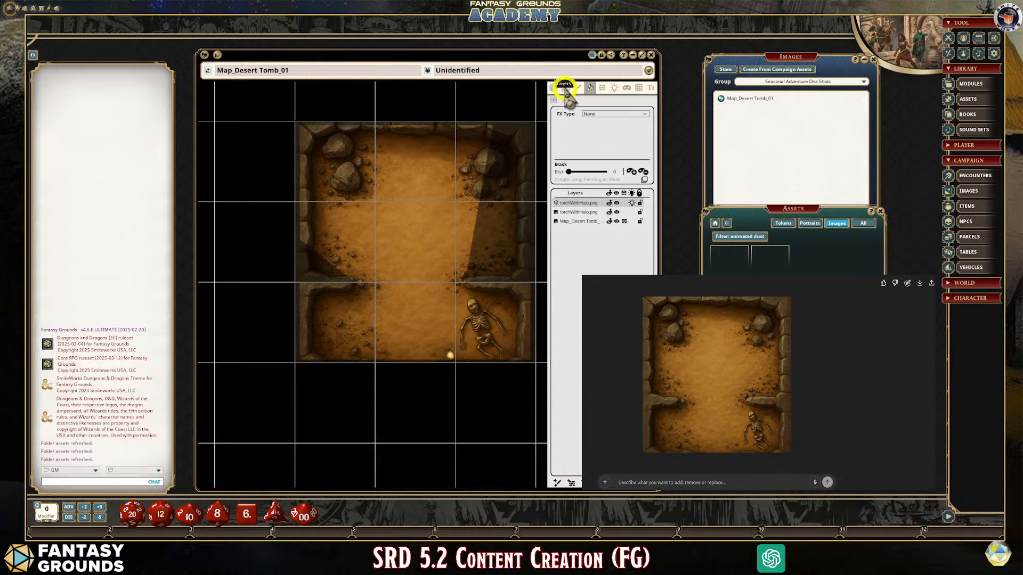
pyautogui.click(565, 88)
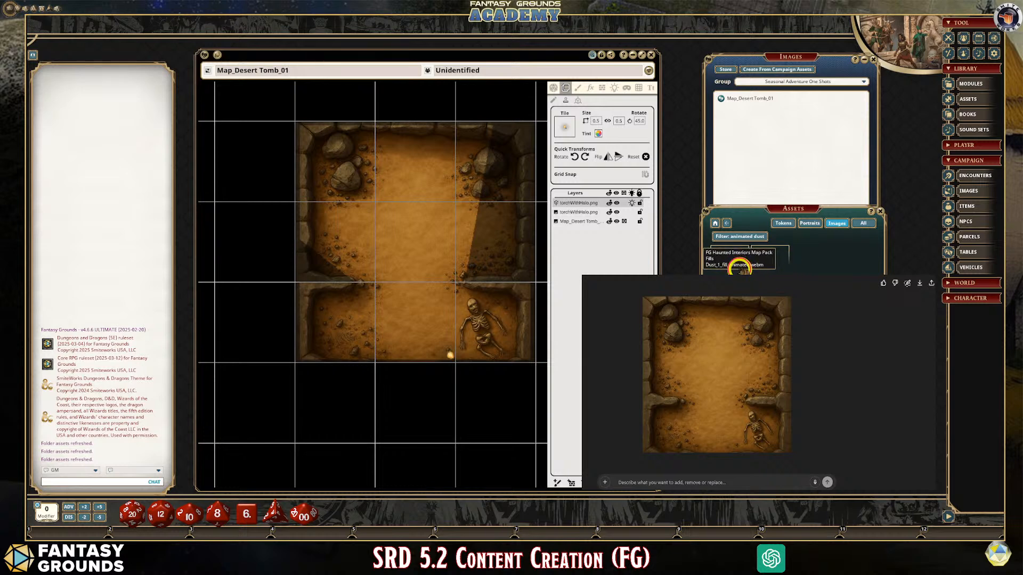
pyautogui.moveTo(740, 266); pyautogui.dragTo(569, 131)
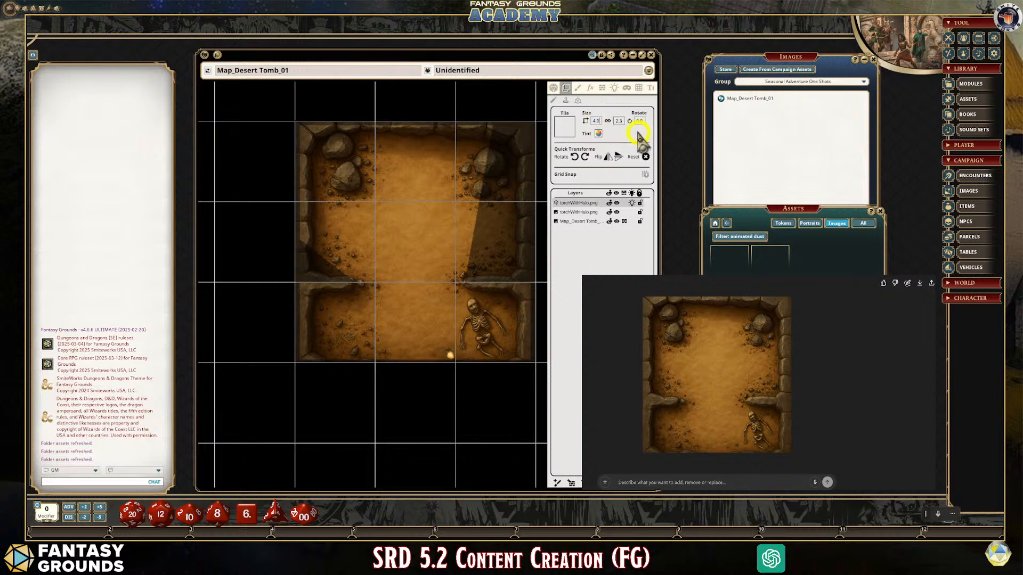
# Set the dust tile's size to 2.7 by 2.7 and place it over the middle of the tomb
pyautogui.click(634, 157)
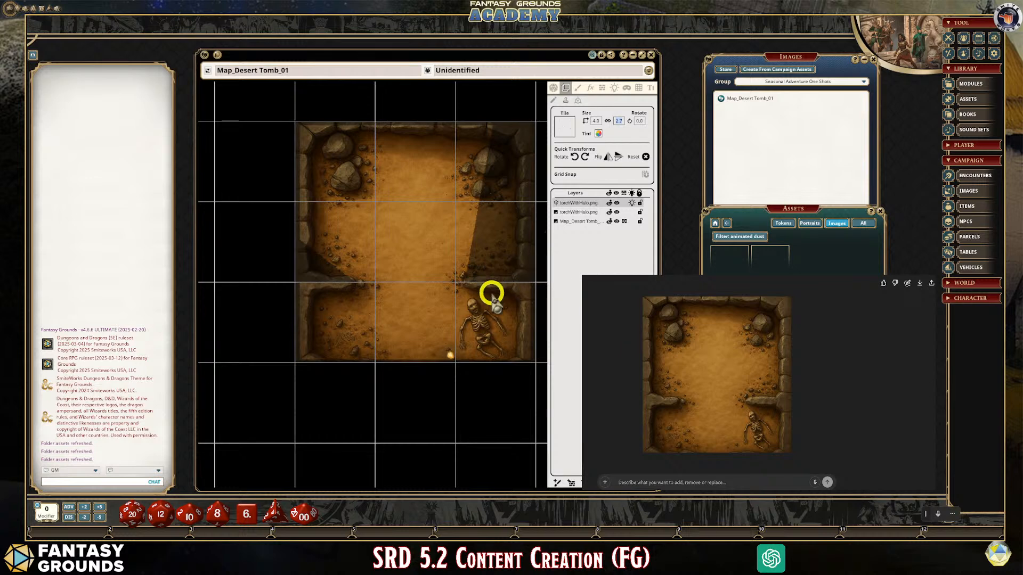
pyautogui.click(415, 244)
pyautogui.scroll(-2, 491, 325)
pyautogui.scroll(6, 495, 318)
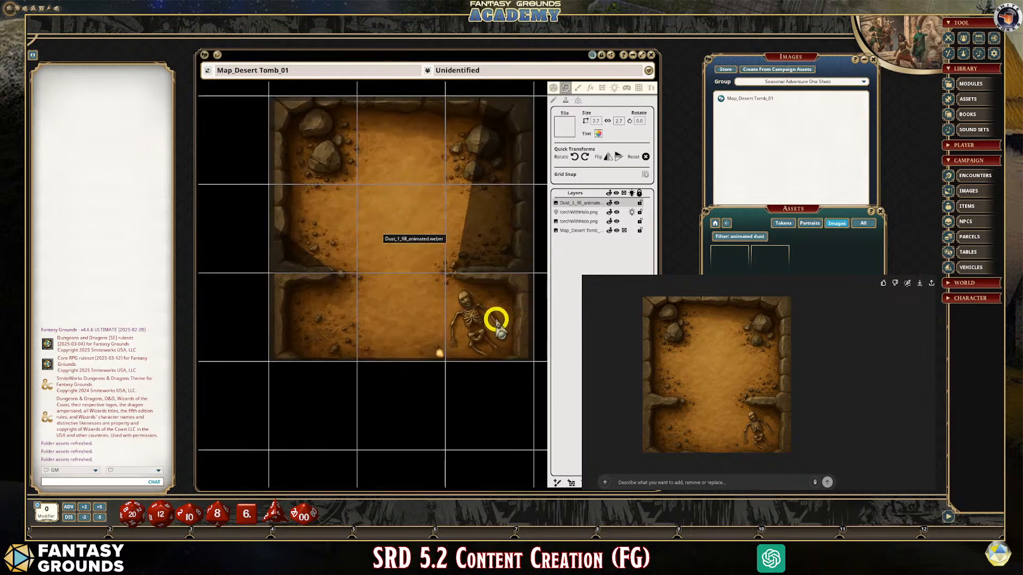
pyautogui.scroll(-3, 354, 217)
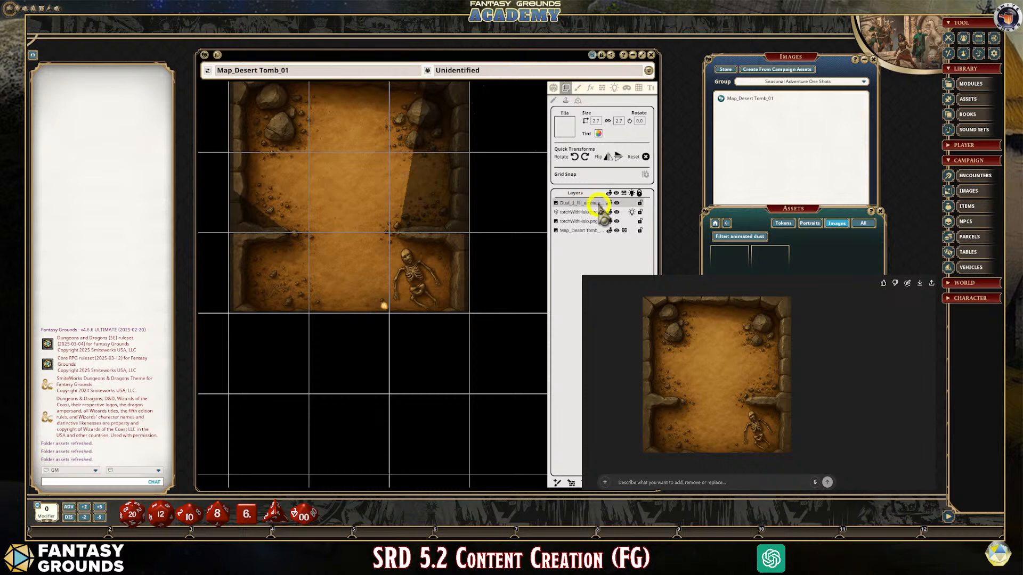
pyautogui.scroll(2, 336, 255)
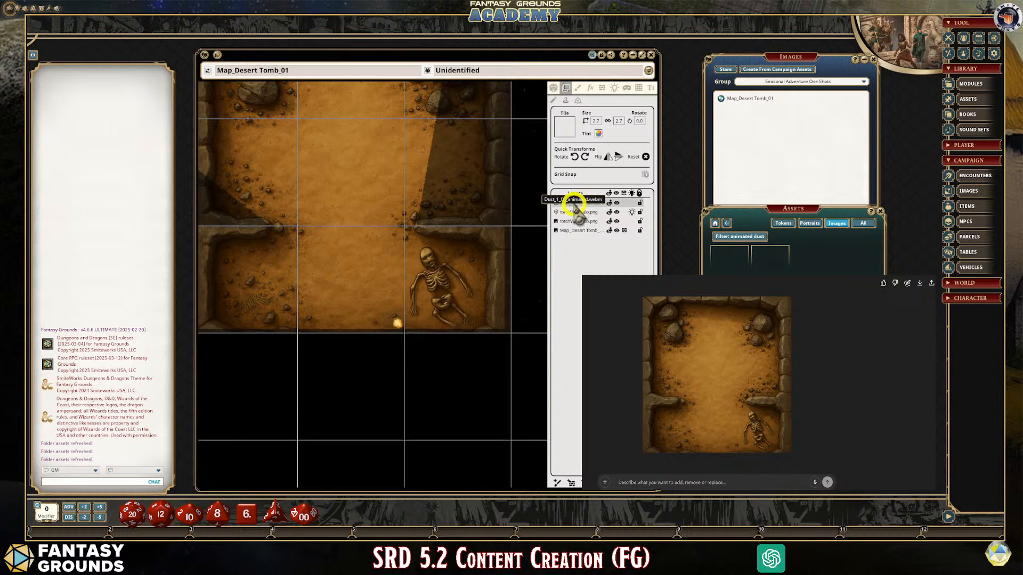
# Make the dust layer semi-transparent by lowering its tint alpha to about 138 with the colour kept white
pyautogui.click(598, 134)
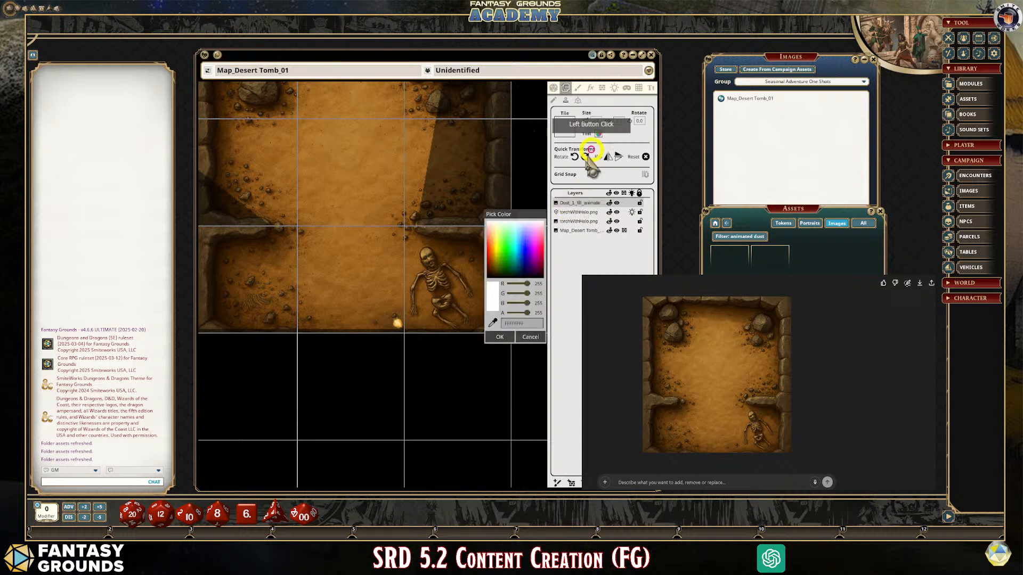
pyautogui.click(524, 314)
pyautogui.click(525, 312)
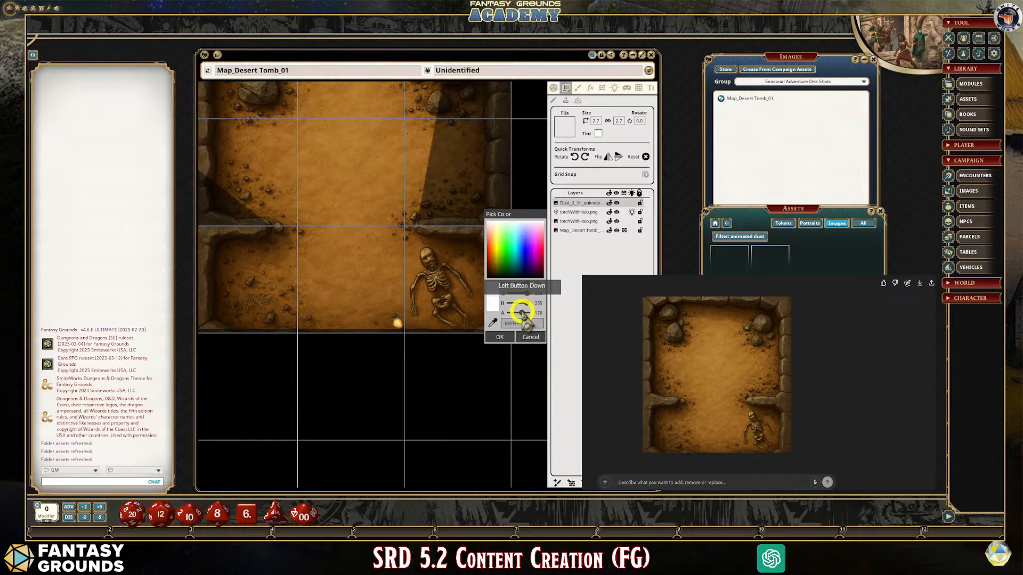
pyautogui.moveTo(515, 314); pyautogui.dragTo(517, 313)
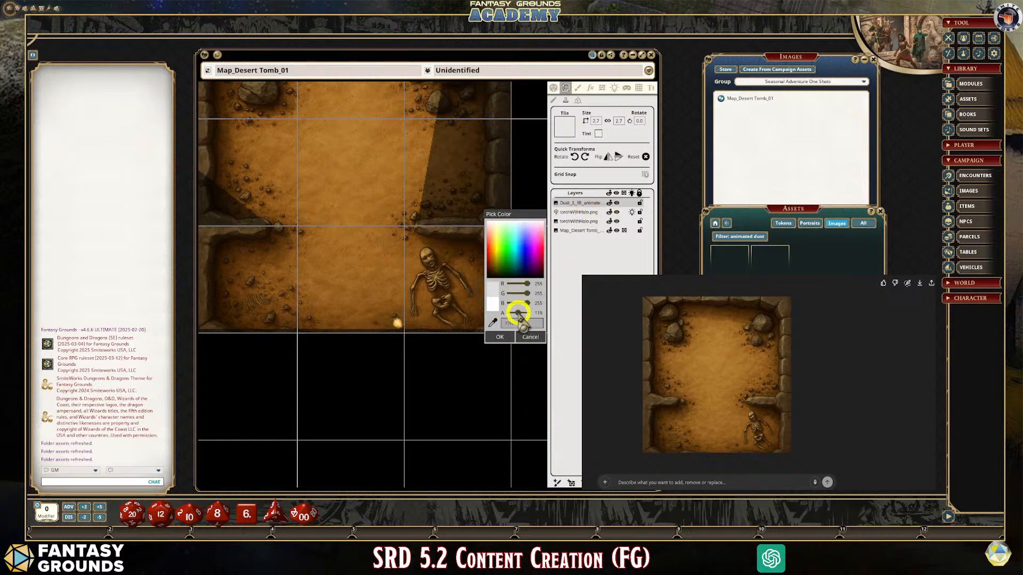
pyautogui.moveTo(519, 313); pyautogui.dragTo(521, 314)
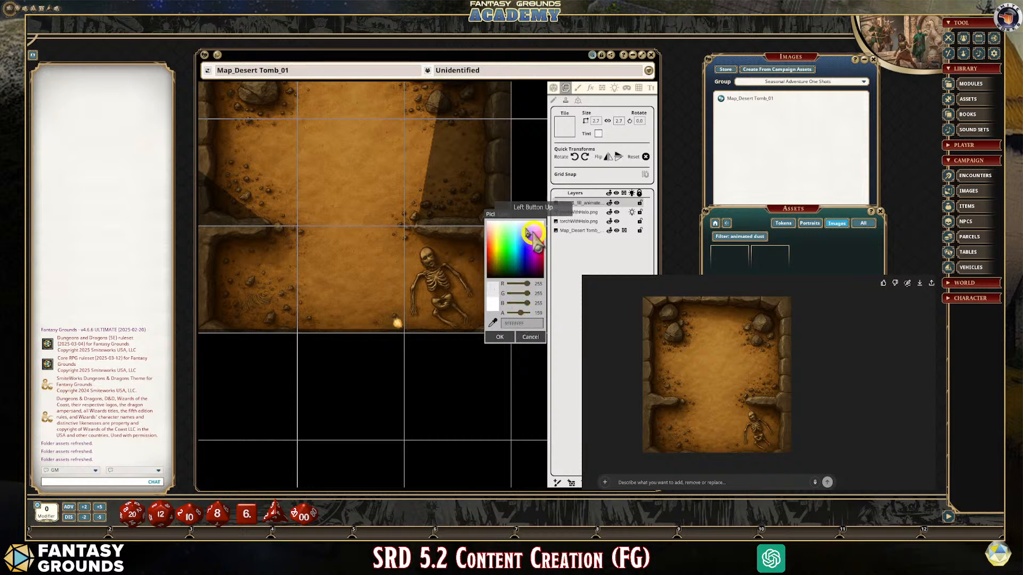
pyautogui.click(585, 213)
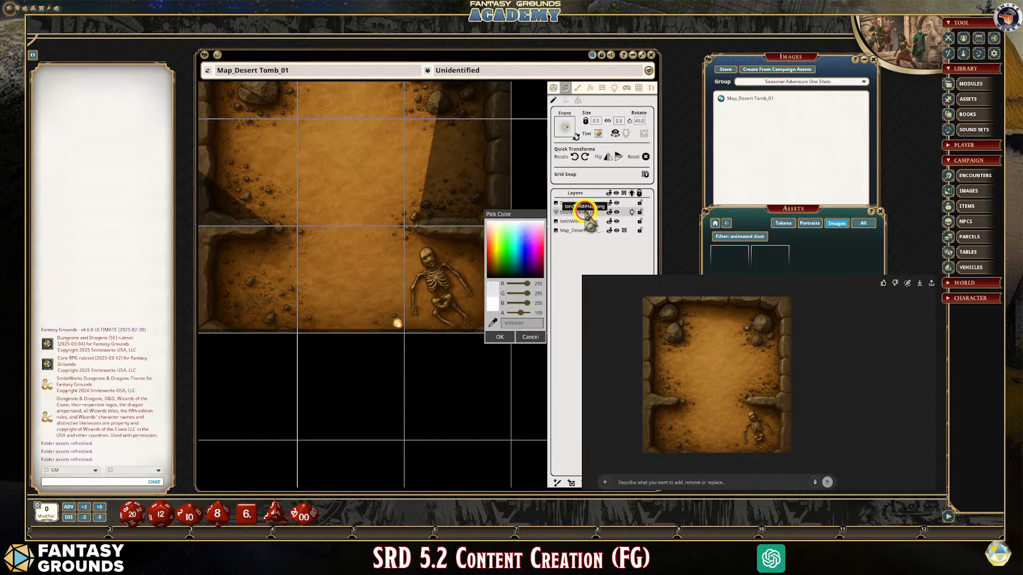
pyautogui.click(580, 203)
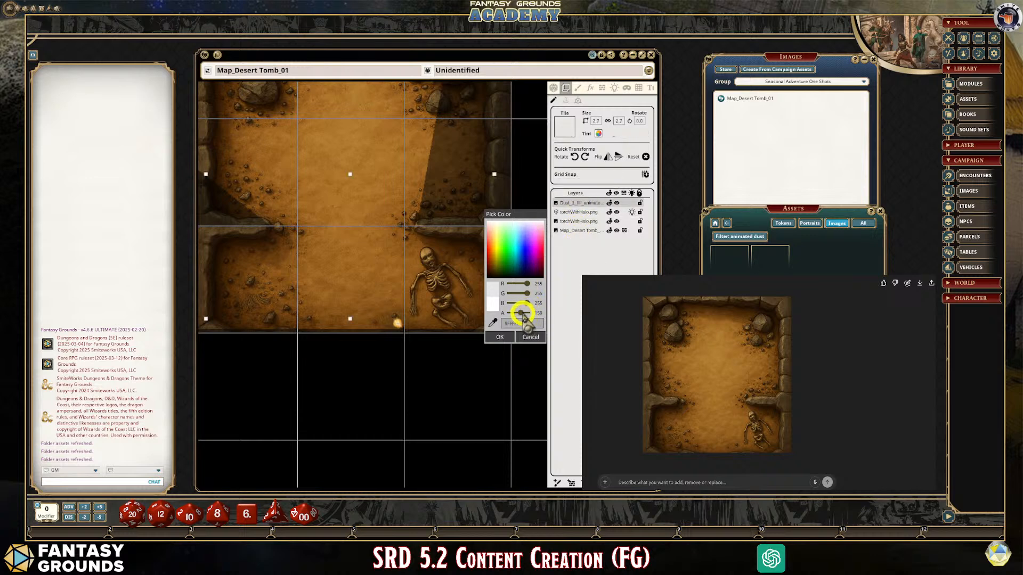
pyautogui.moveTo(521, 313)
pyautogui.mouseDown()
pyautogui.moveTo(530, 314)
pyautogui.moveTo(509, 315)
pyautogui.moveTo(518, 315)
pyautogui.mouseUp()
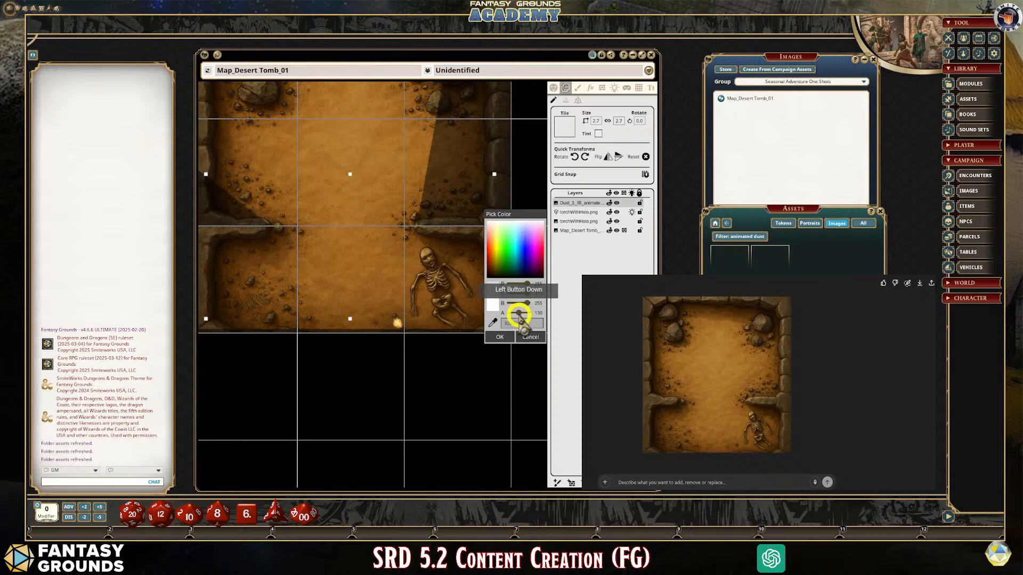
pyautogui.moveTo(522, 314); pyautogui.dragTo(430, 287)
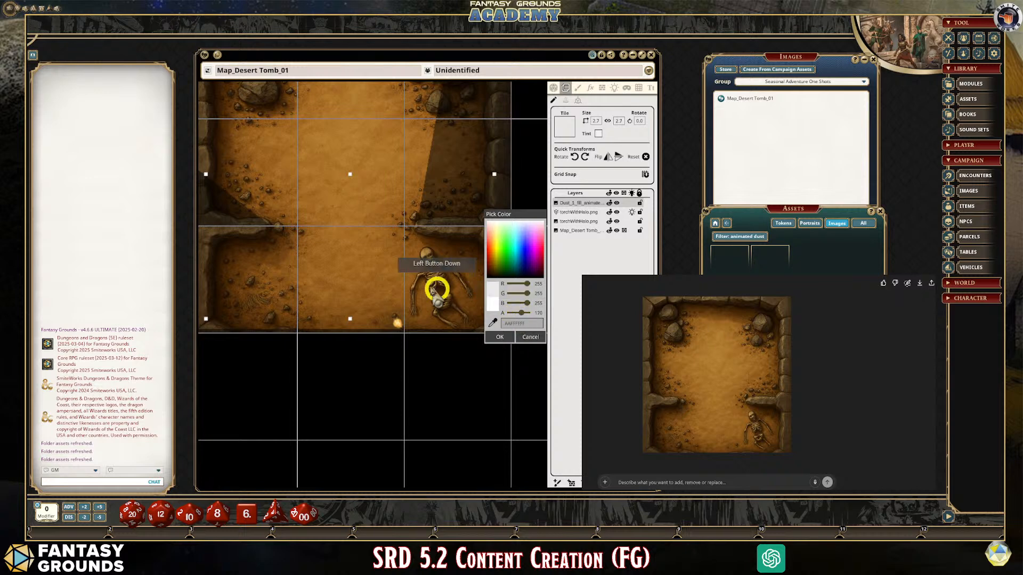
pyautogui.click(498, 337)
# Stretch the dust tile to about 3.1 by 3.0 so it covers the whole tomb
pyautogui.scroll(-4, 421, 292)
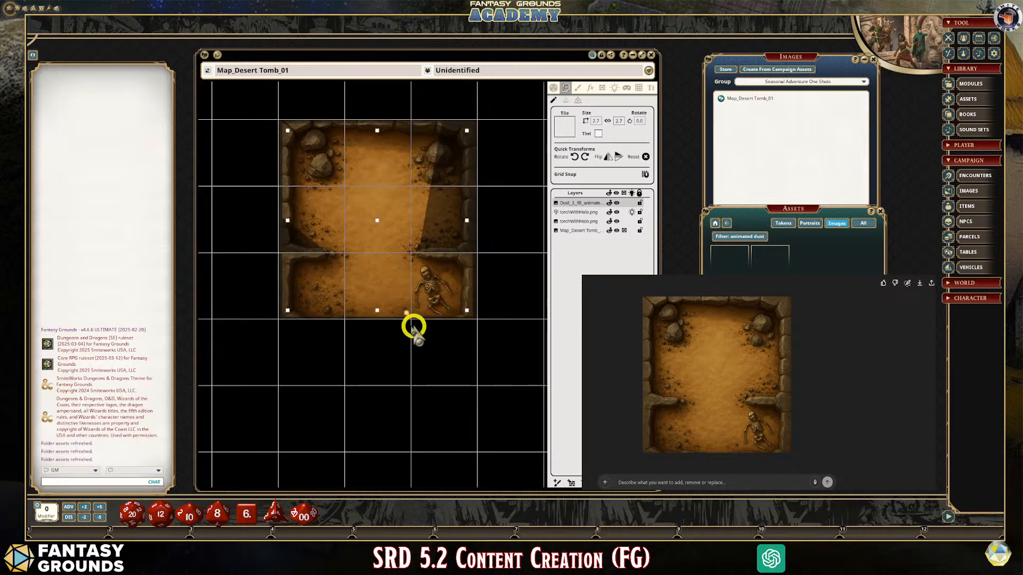
pyautogui.scroll(1, 373, 315)
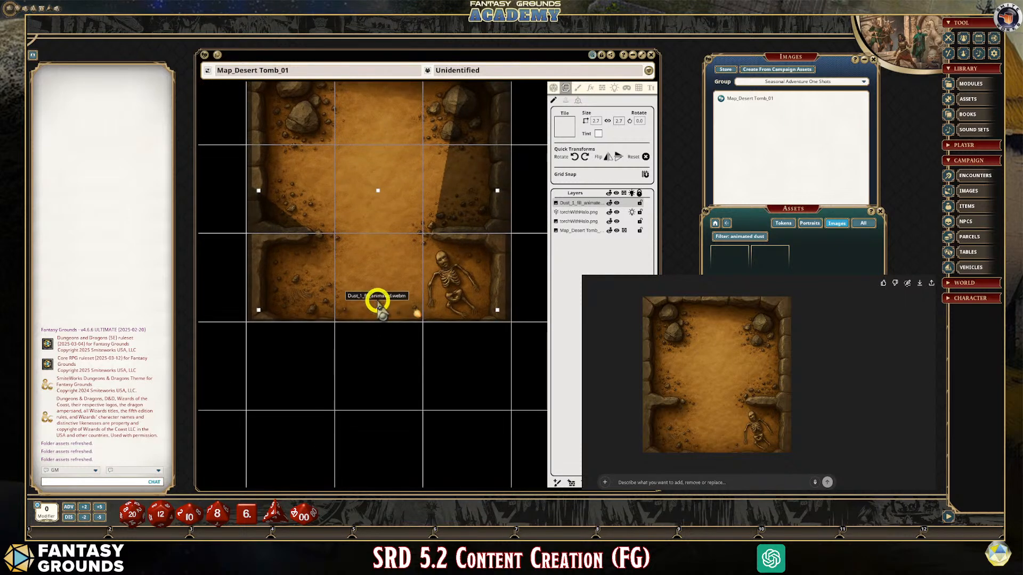
pyautogui.scroll(-2, 375, 306)
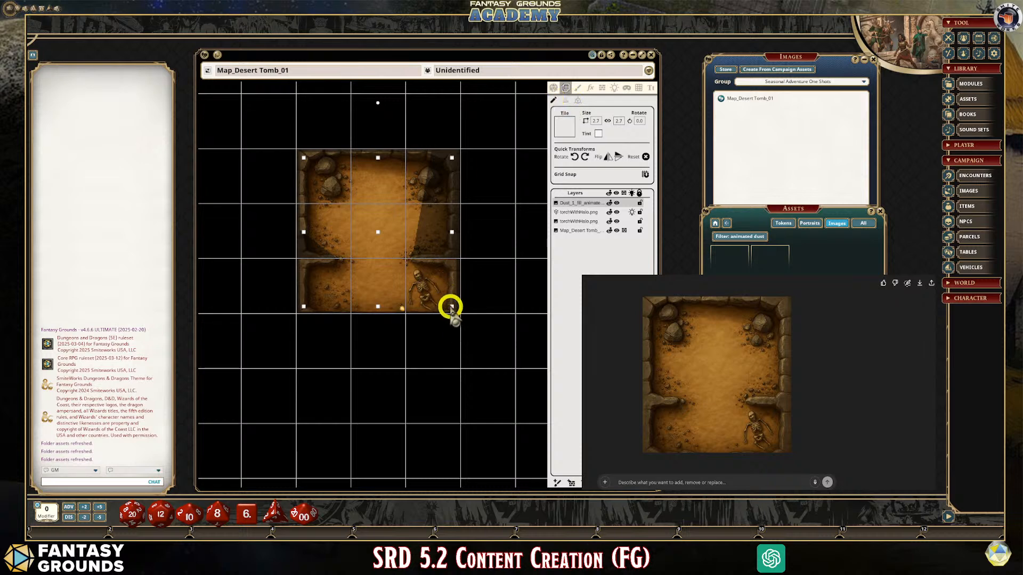
pyautogui.moveTo(451, 305); pyautogui.dragTo(454, 309)
pyautogui.scroll(7, 352, 219)
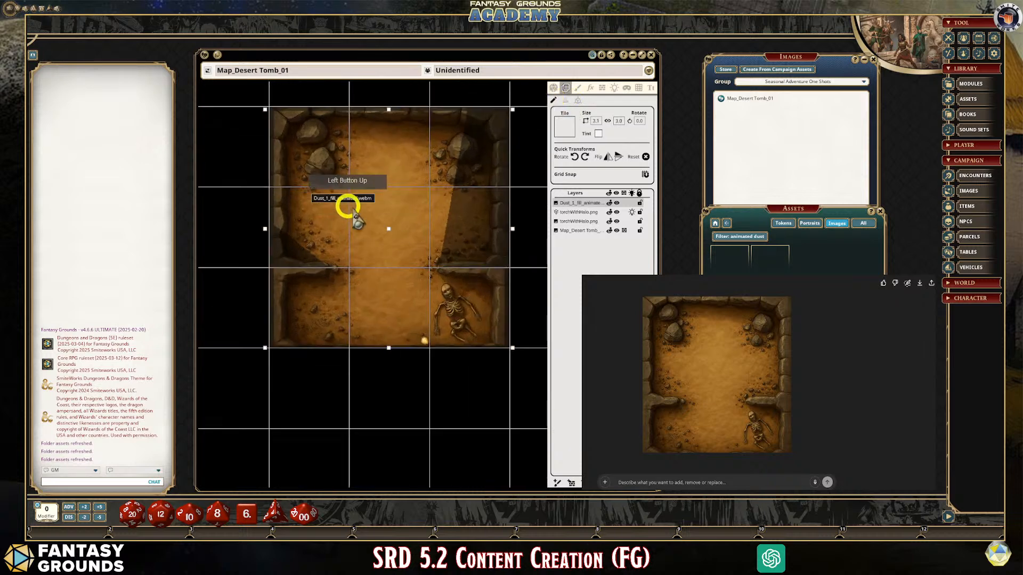
pyautogui.scroll(-6, 377, 217)
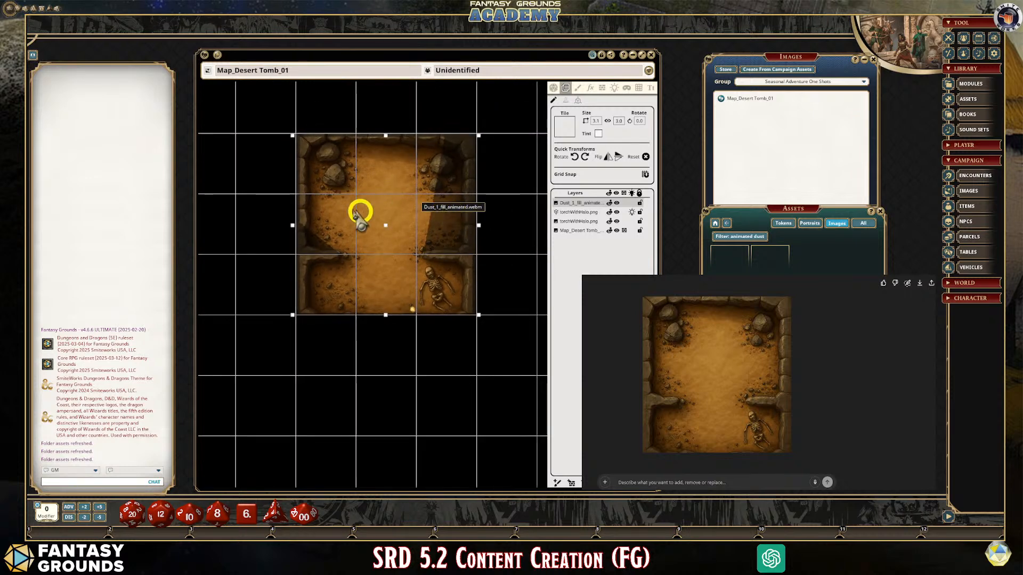
pyautogui.scroll(1, 413, 231)
pyautogui.scroll(-3, 415, 233)
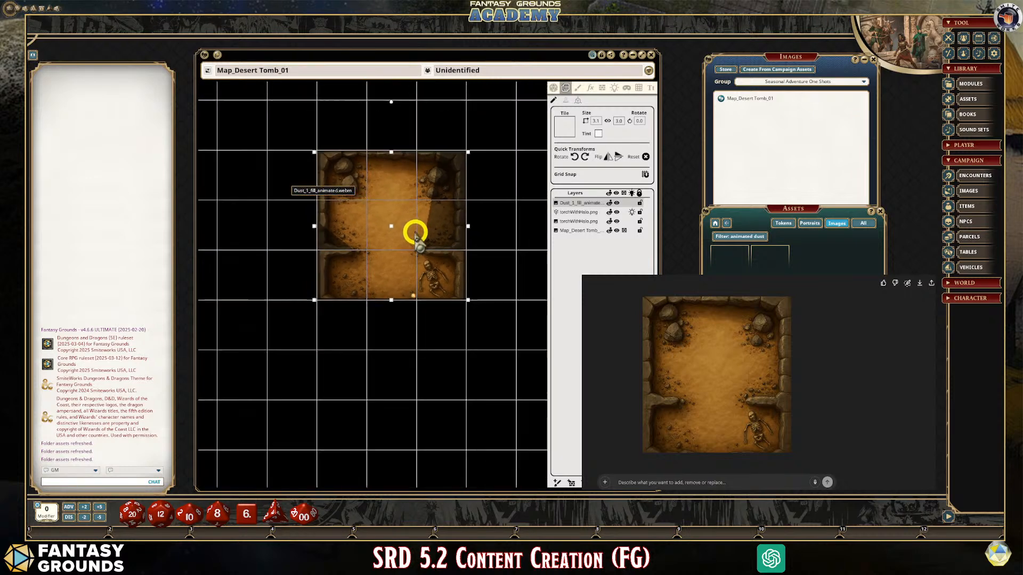
pyautogui.scroll(4, 414, 232)
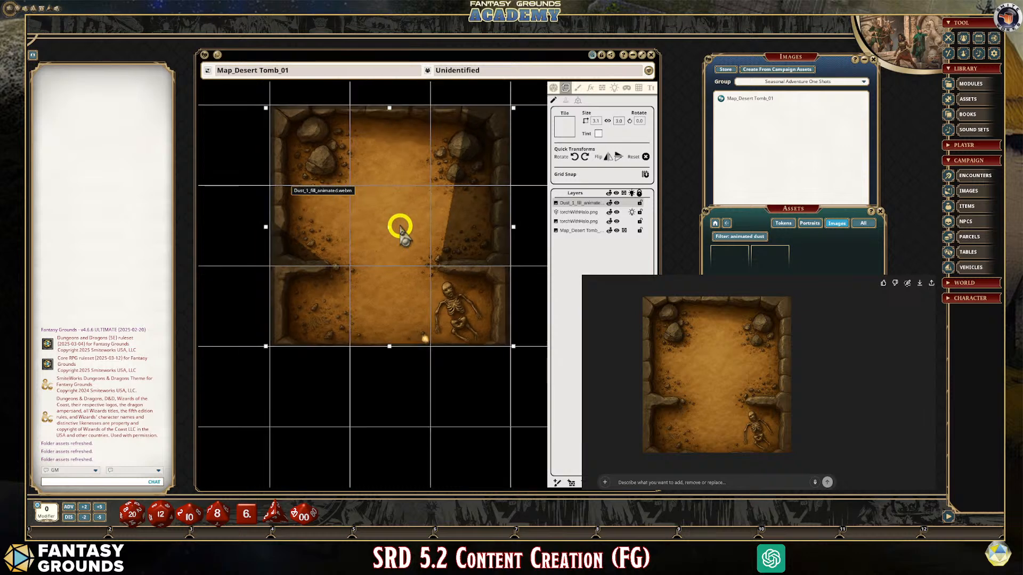
# Examine the animated dust overlay across the whole tomb map at several magnifications
pyautogui.scroll(-1, 400, 229)
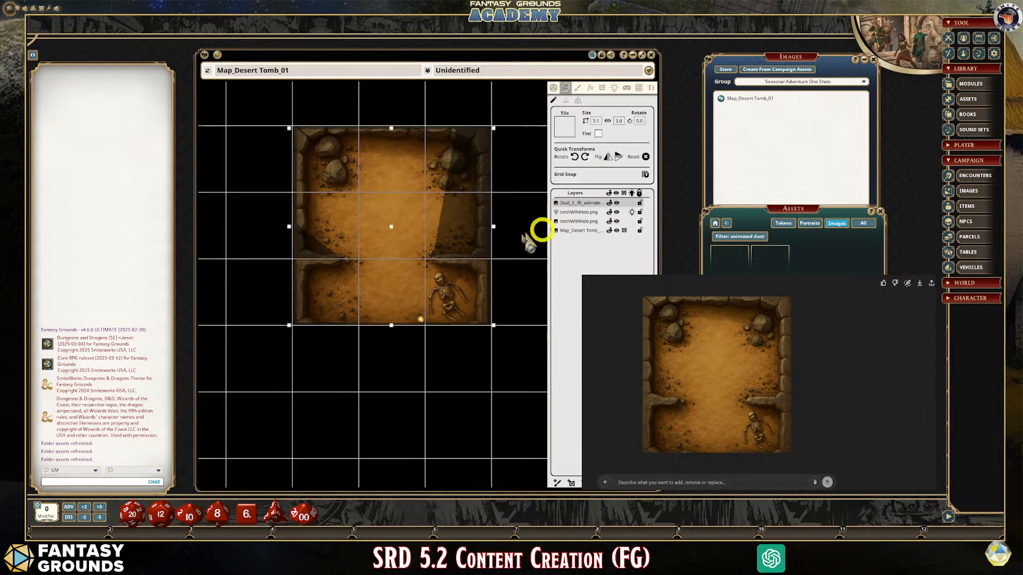
pyautogui.scroll(-2, 411, 247)
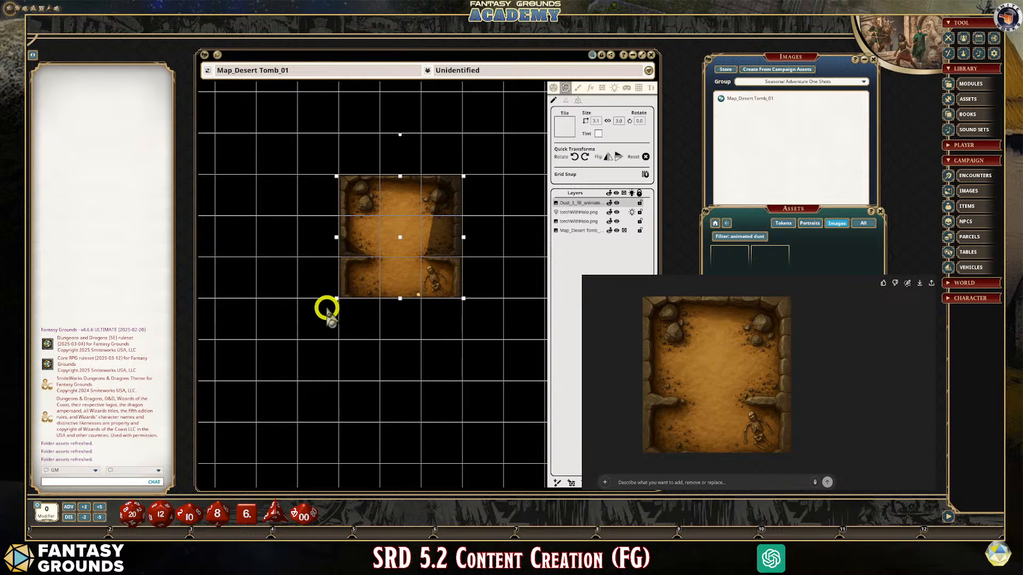
pyautogui.scroll(-1, 425, 333)
pyautogui.scroll(2, 426, 325)
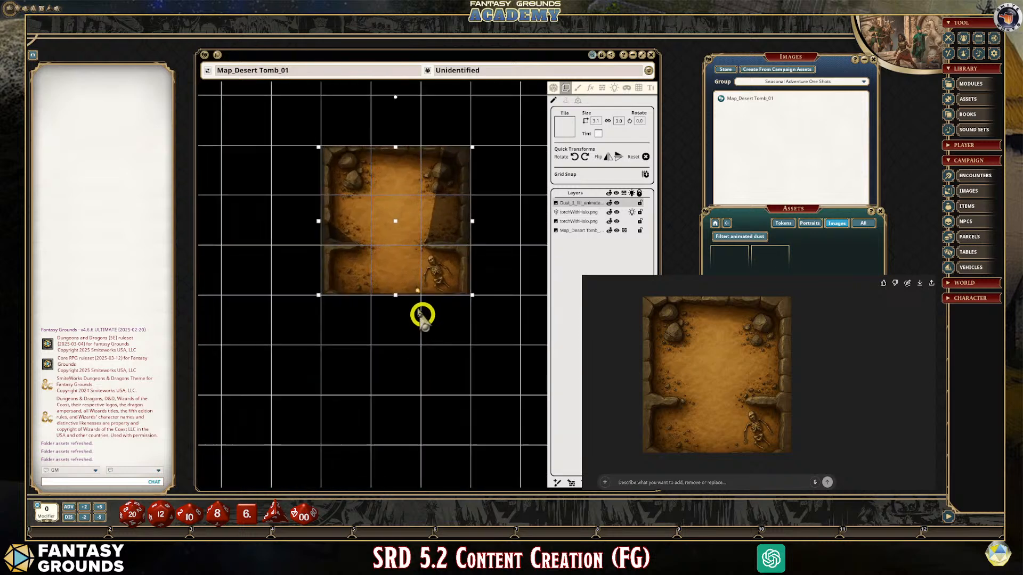
pyautogui.scroll(1, 395, 229)
pyautogui.scroll(1, 395, 229)
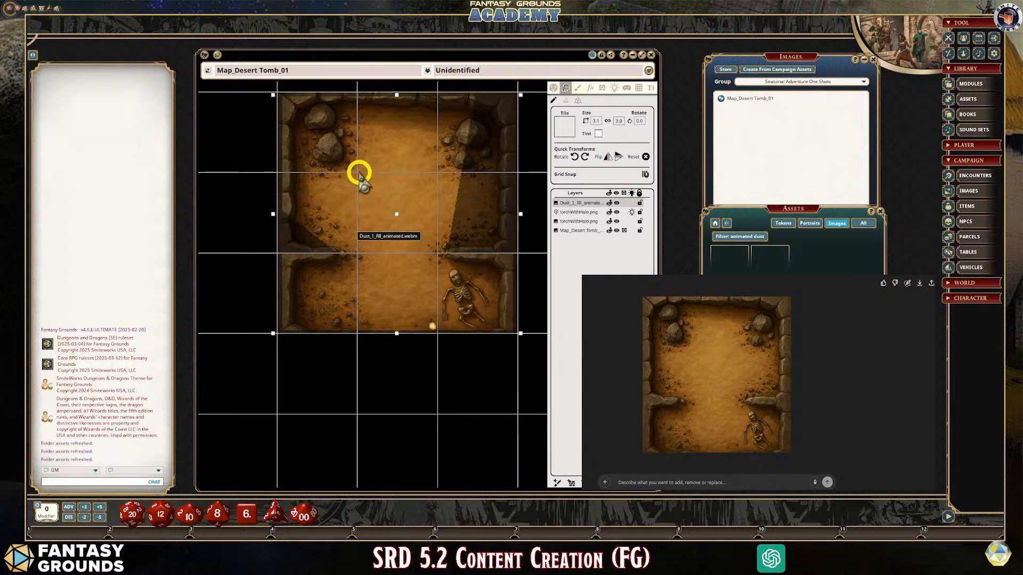
pyautogui.scroll(-2, 388, 315)
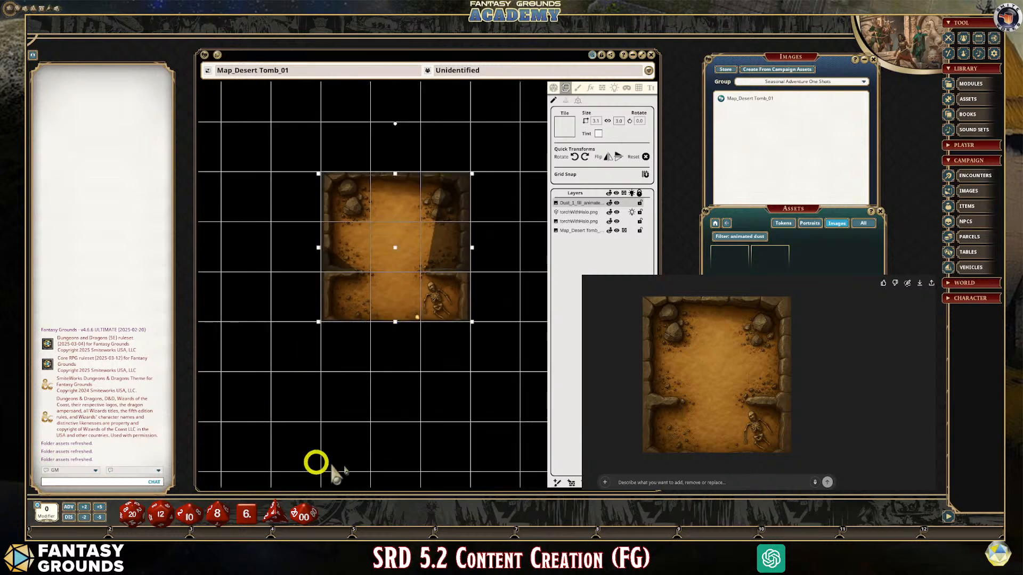
pyautogui.scroll(1, 422, 229)
pyautogui.scroll(1, 433, 265)
pyautogui.scroll(2, 432, 265)
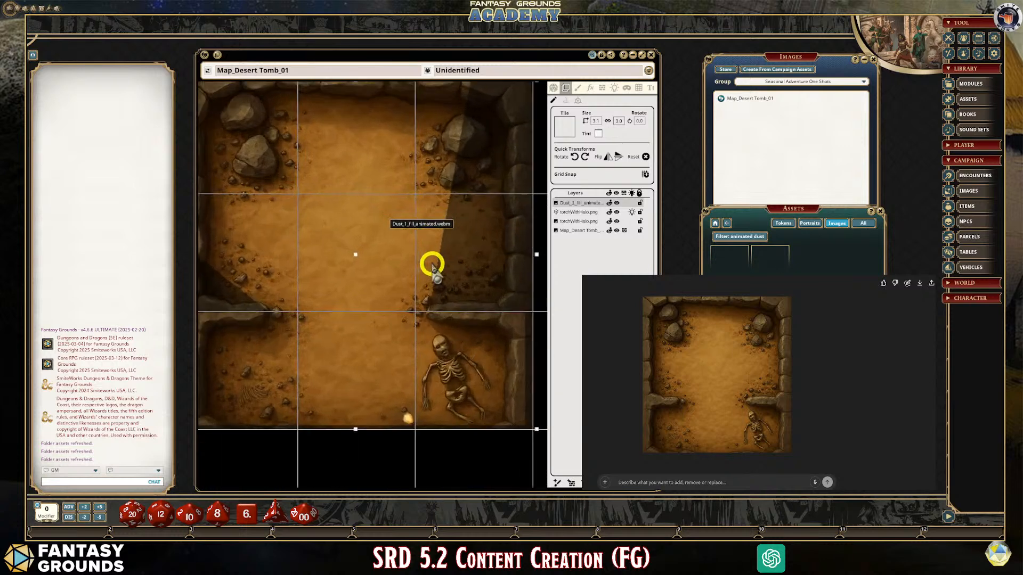
pyautogui.scroll(-3, 432, 265)
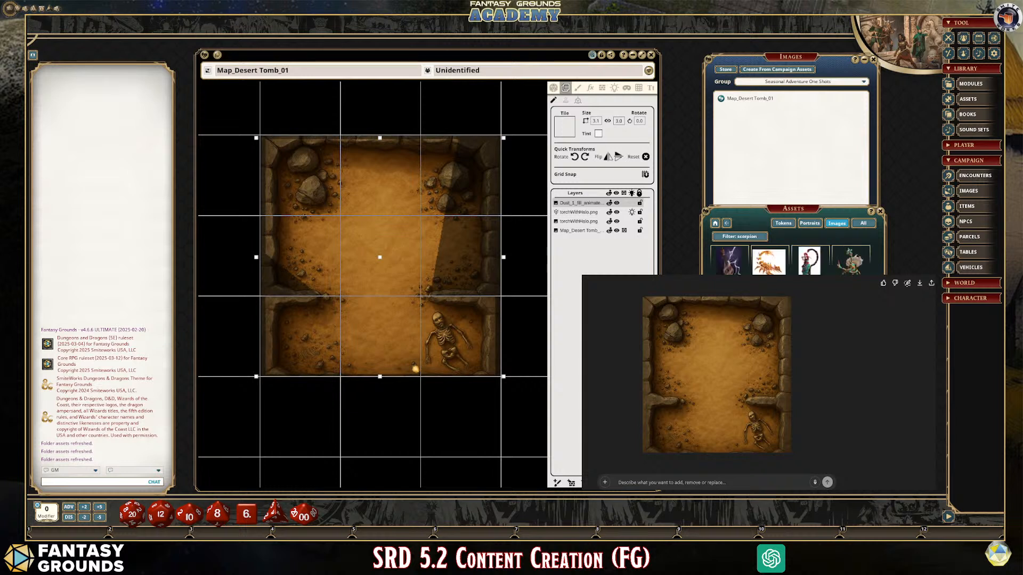
# Preview the giant scorpion picture among the scorpion image assets and load it as the tile for placement
pyautogui.click(867, 290)
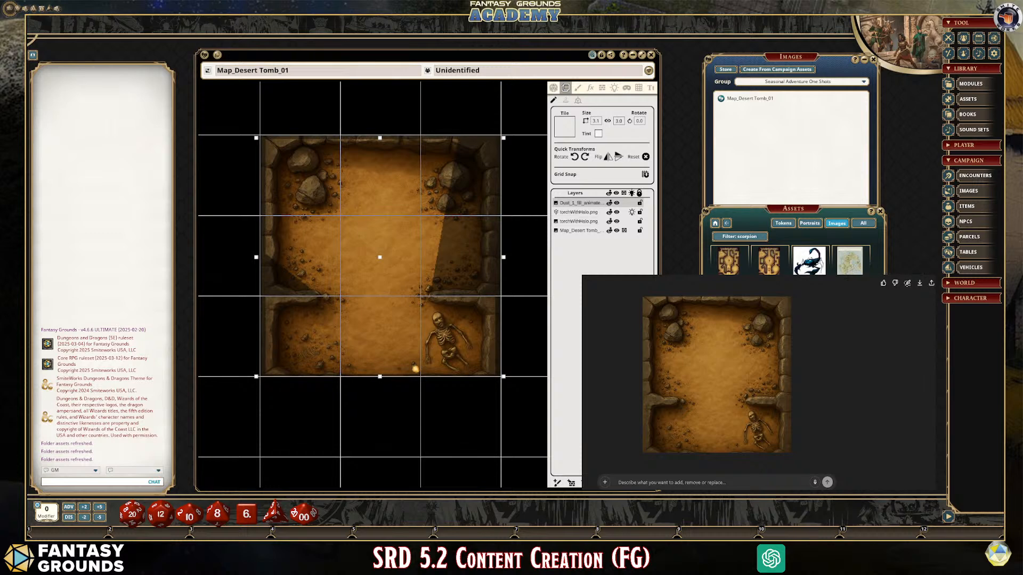
pyautogui.click(810, 303)
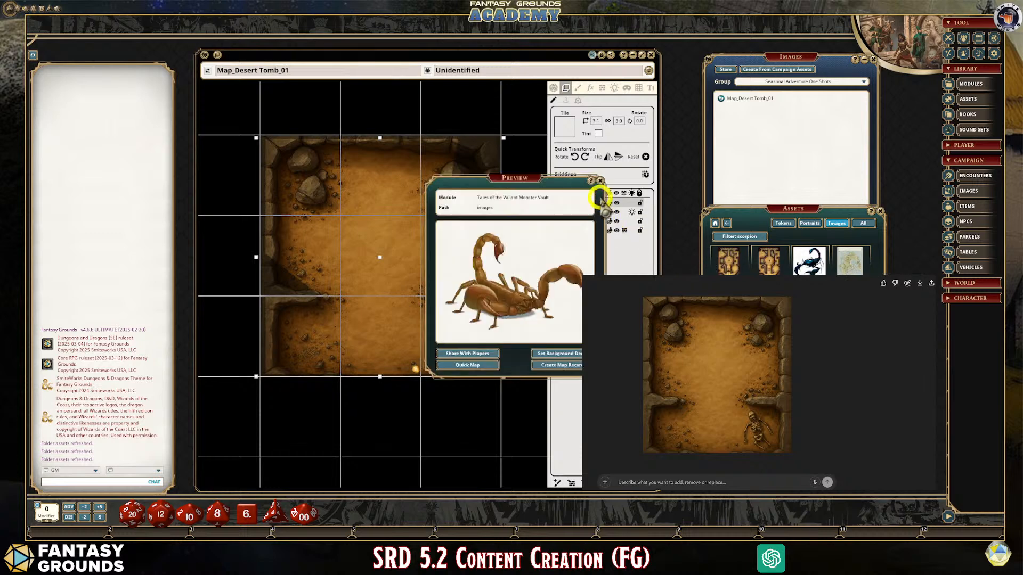
pyautogui.click(602, 179)
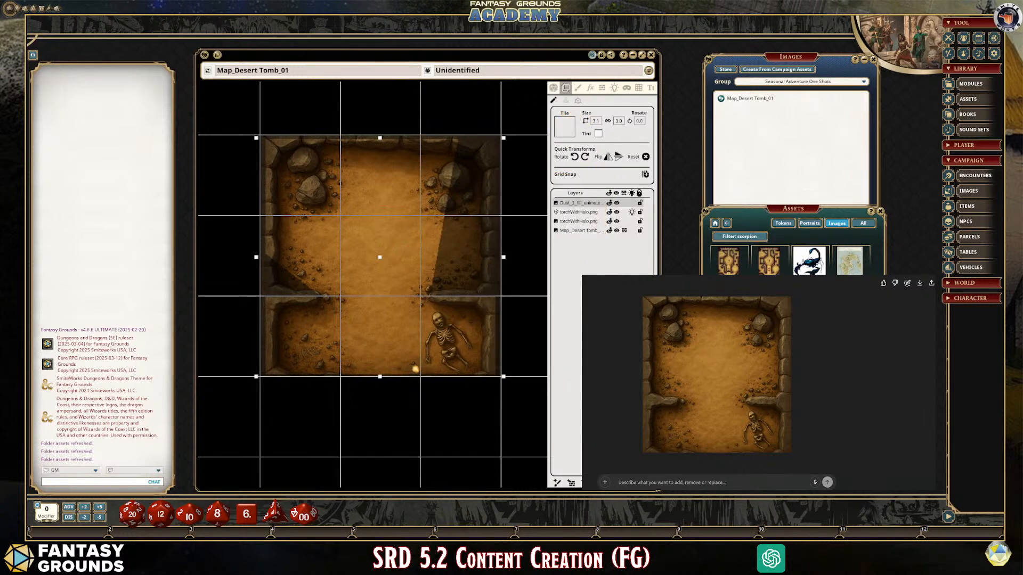
pyautogui.click(566, 100)
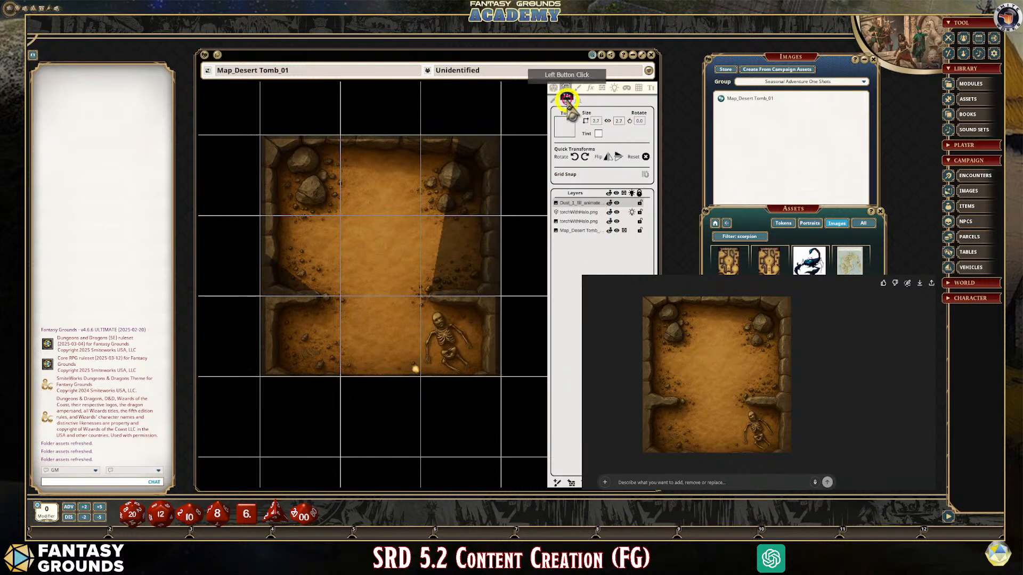
pyautogui.click(565, 126)
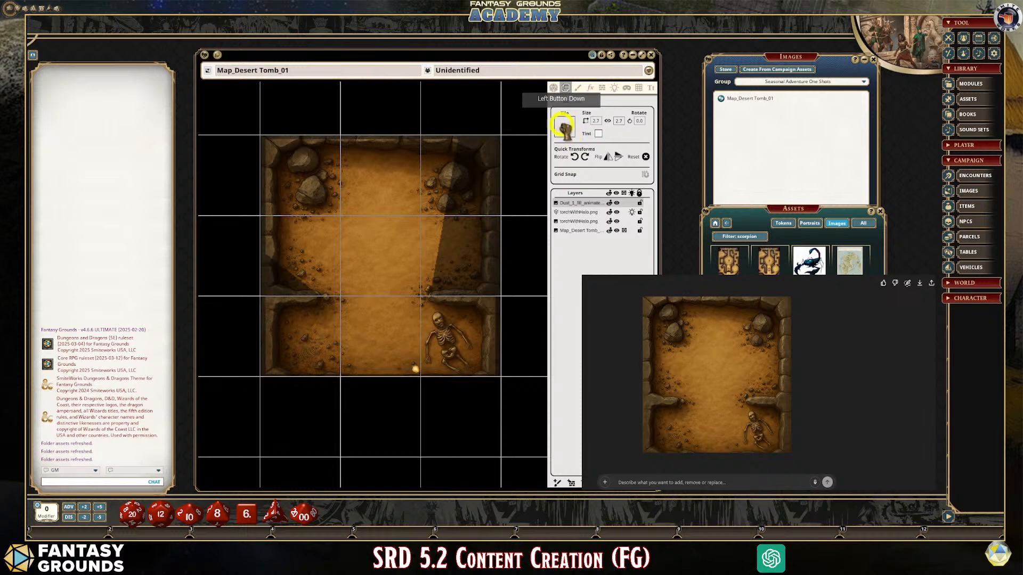
pyautogui.moveTo(565, 125); pyautogui.dragTo(565, 126)
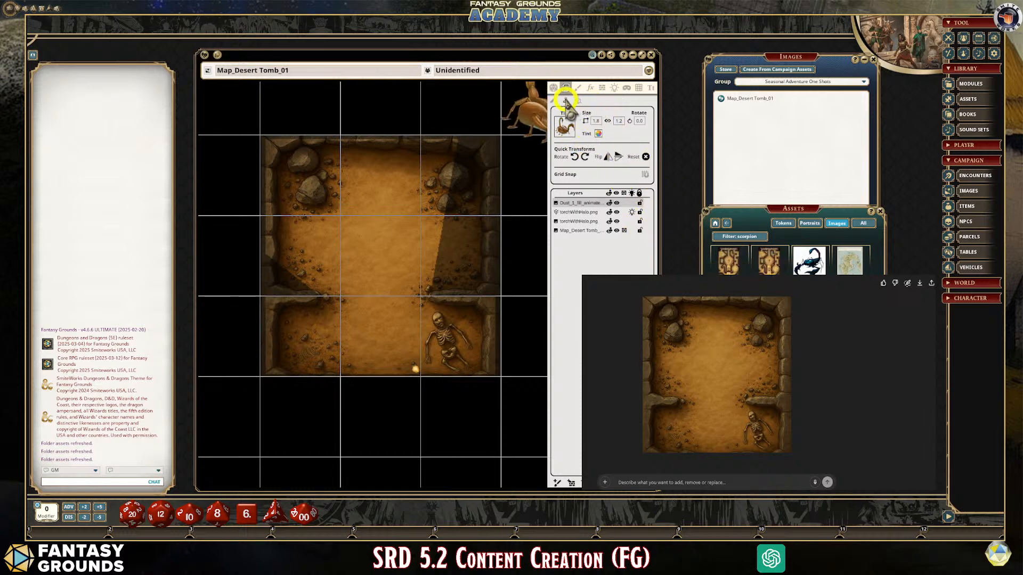
# Reduce the scorpion tile's size to about 0.1 by 0.1 and place it just above the tomb's western wall ledge
pyautogui.click(596, 122)
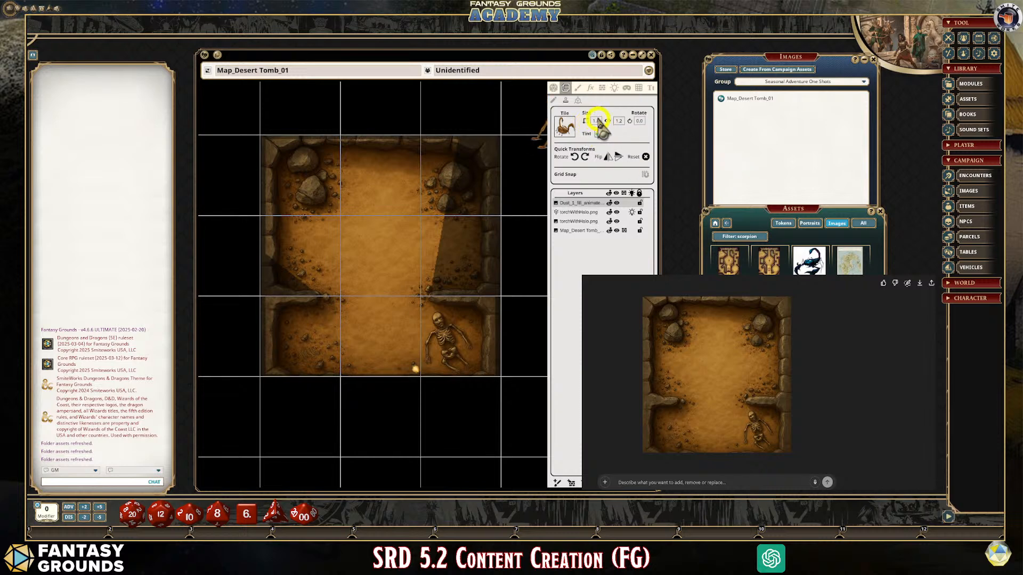
pyautogui.click(617, 121)
pyautogui.write('0.5')
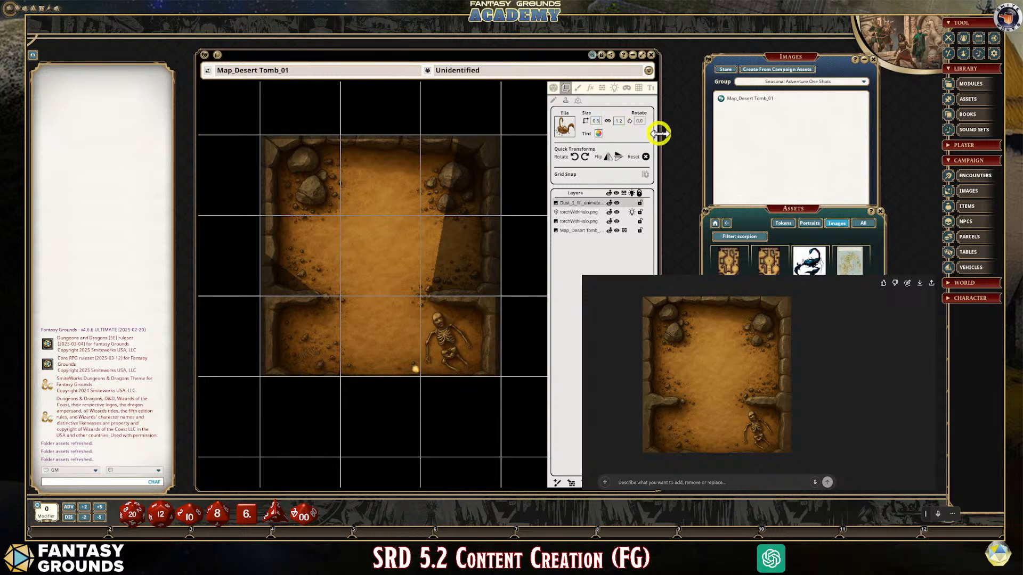
pyautogui.click(481, 218)
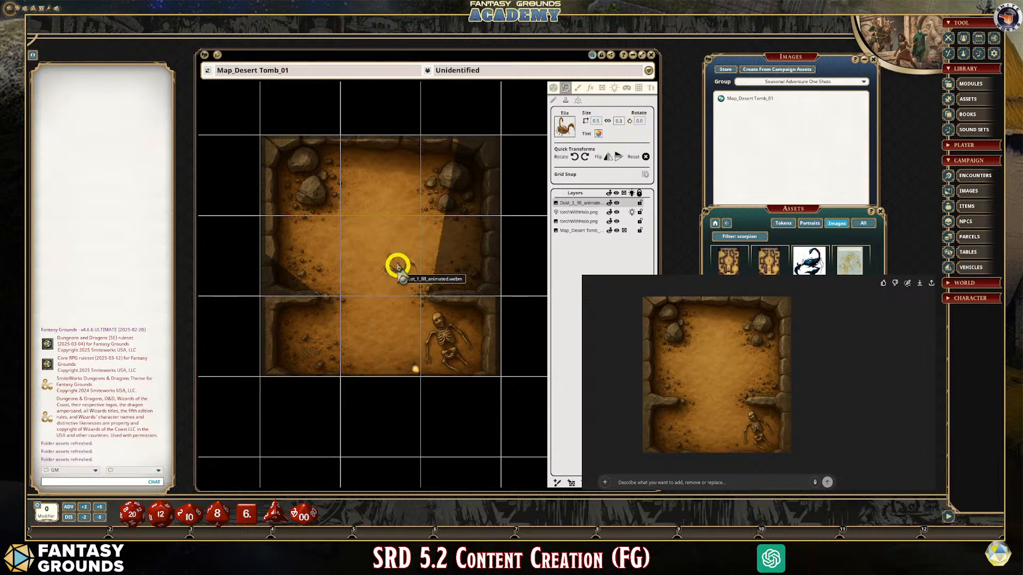
pyautogui.click(598, 121)
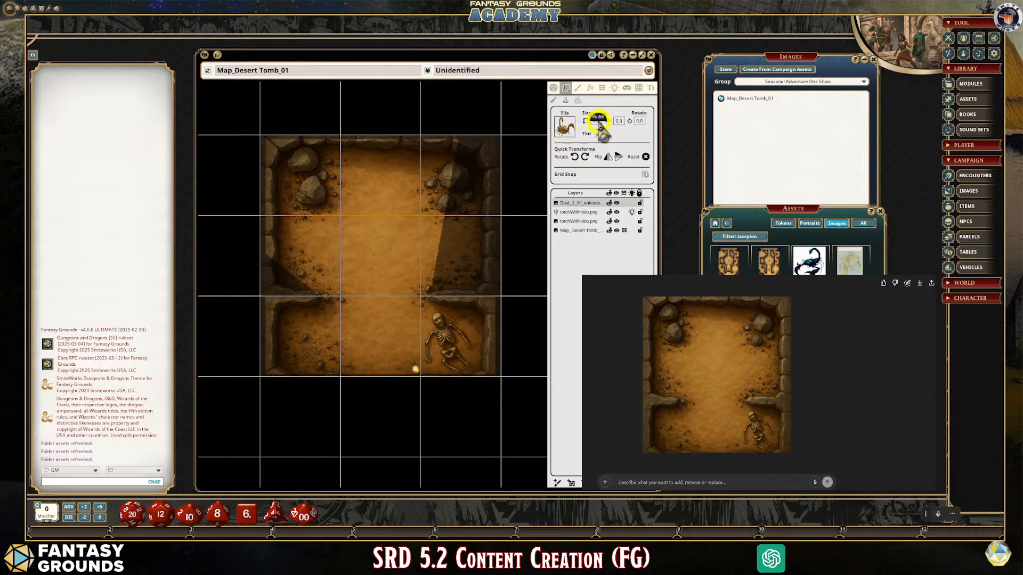
pyautogui.click(620, 122)
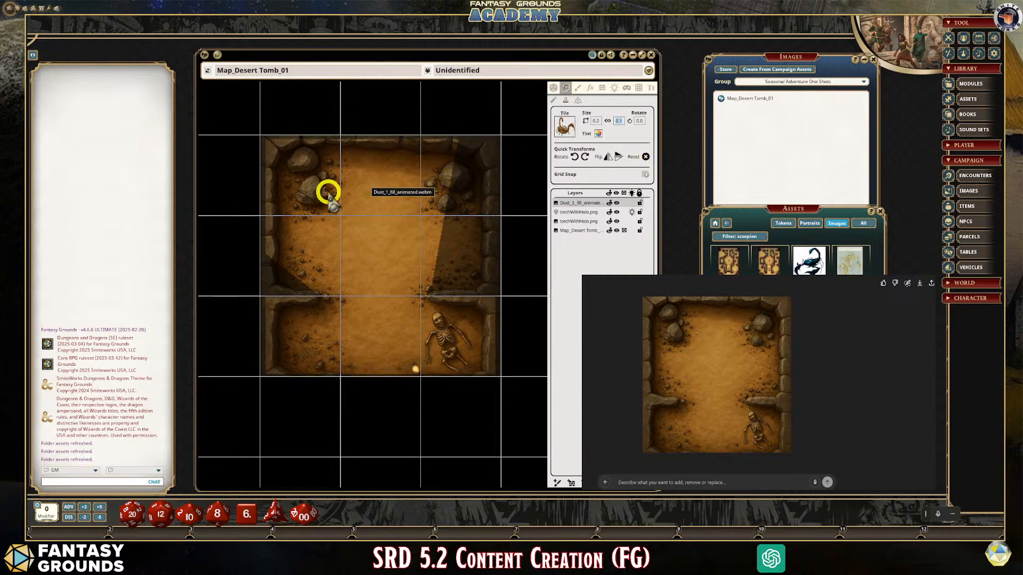
pyautogui.click(326, 283)
# Turn off grid snap for the scorpion tile and move it from the grid intersection to just above the western ledge
pyautogui.scroll(6, 341, 303)
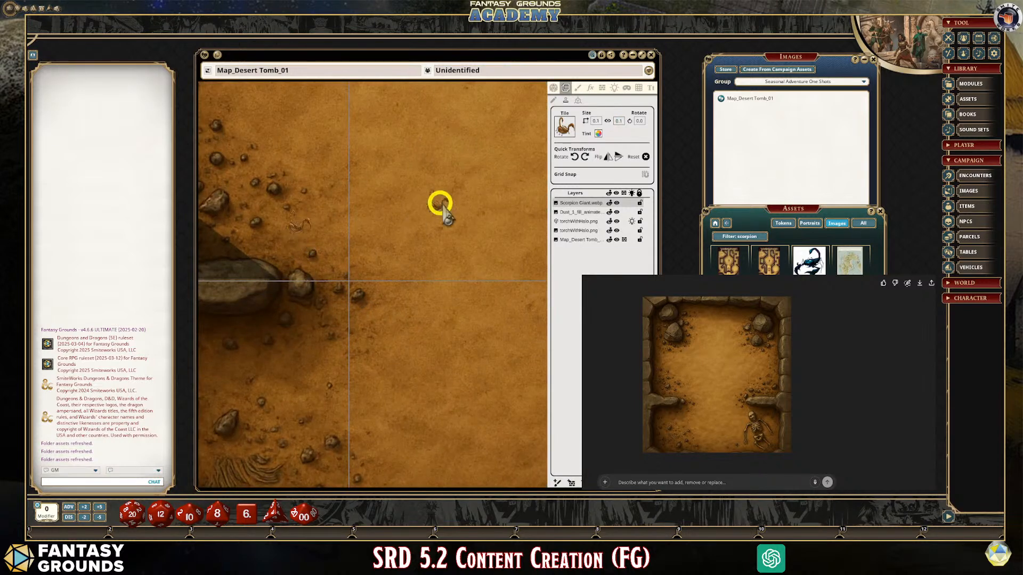
pyautogui.click(552, 100)
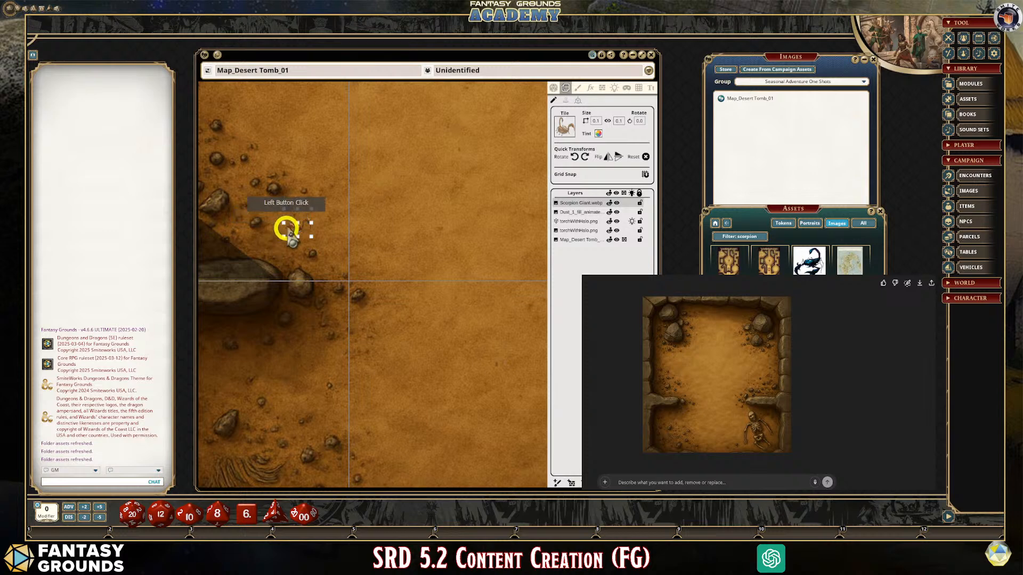
pyautogui.moveTo(298, 229)
pyautogui.mouseDown()
pyautogui.moveTo(313, 236)
pyautogui.moveTo(312, 329)
pyautogui.moveTo(336, 328)
pyautogui.moveTo(353, 277)
pyautogui.moveTo(291, 352)
pyautogui.moveTo(353, 290)
pyautogui.moveTo(350, 280)
pyautogui.moveTo(358, 285)
pyautogui.moveTo(309, 241)
pyautogui.moveTo(346, 281)
pyautogui.moveTo(365, 269)
pyautogui.mouseUp()
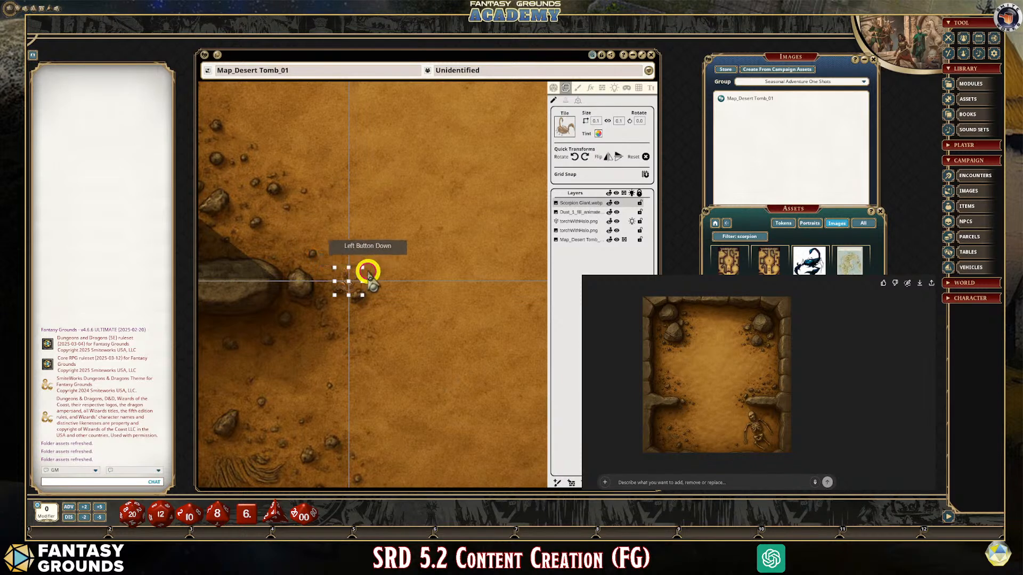
pyautogui.click(357, 263)
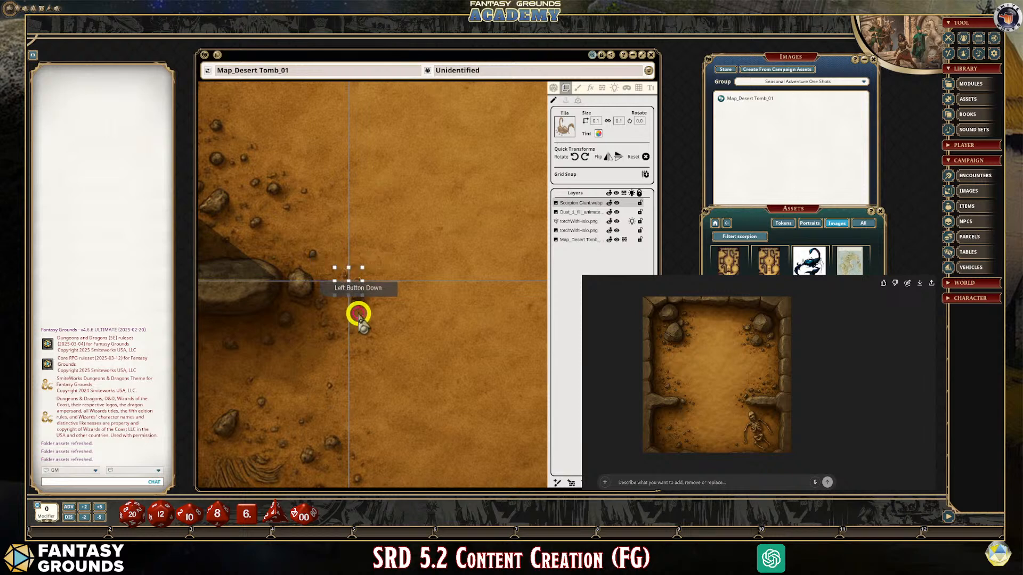
pyautogui.moveTo(351, 285)
pyautogui.mouseDown()
pyautogui.moveTo(297, 247)
pyautogui.moveTo(358, 278)
pyautogui.moveTo(312, 243)
pyautogui.moveTo(364, 276)
pyautogui.moveTo(410, 266)
pyautogui.mouseUp()
pyautogui.scroll(-5, 354, 268)
pyautogui.scroll(2, 356, 286)
pyautogui.scroll(2, 357, 290)
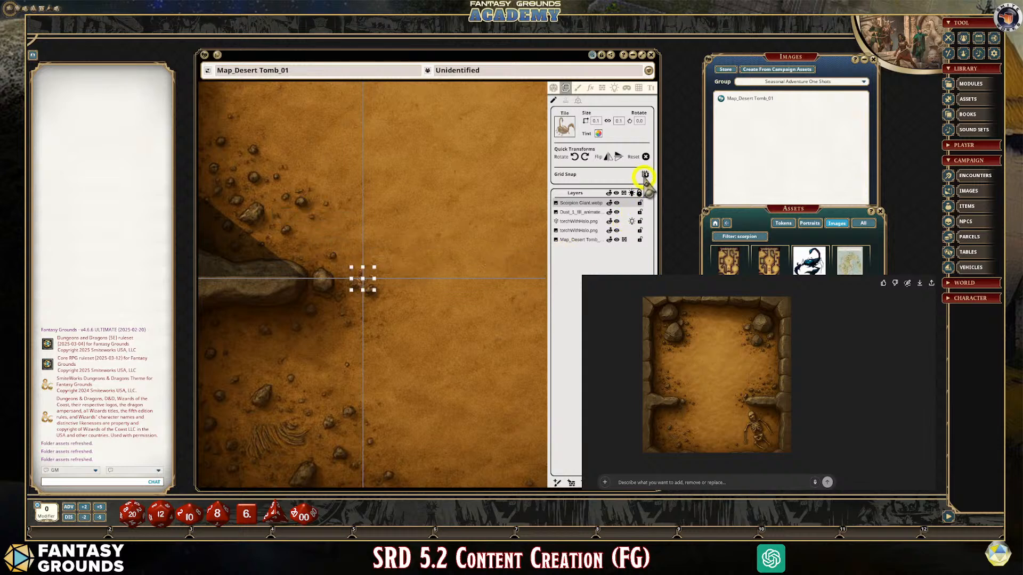
pyautogui.moveTo(363, 279); pyautogui.dragTo(296, 240)
# Scale the scorpion tile down slightly in place, then deselect it
pyautogui.scroll(-4, 337, 283)
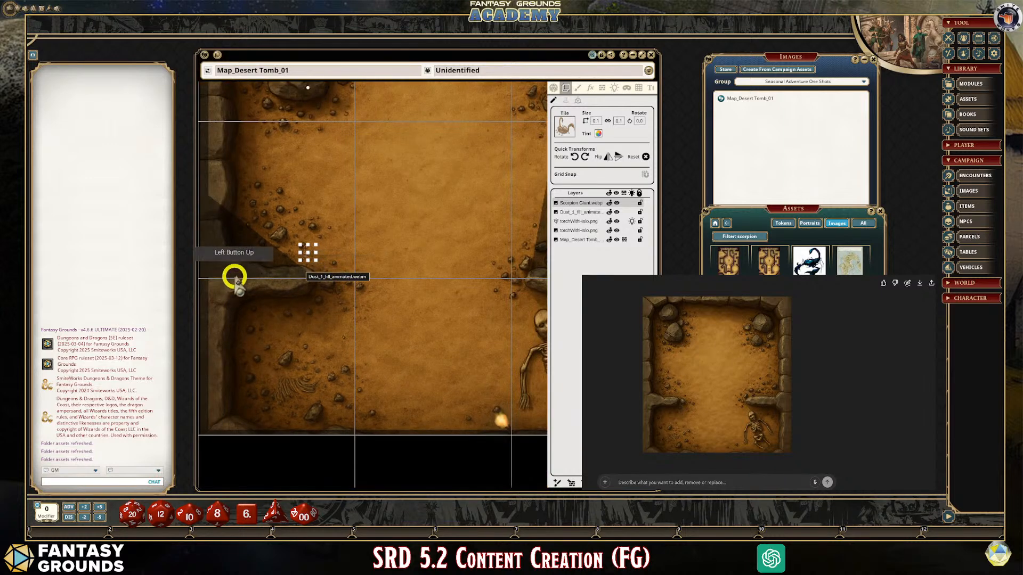
pyautogui.scroll(5, 248, 267)
pyautogui.scroll(2, 253, 265)
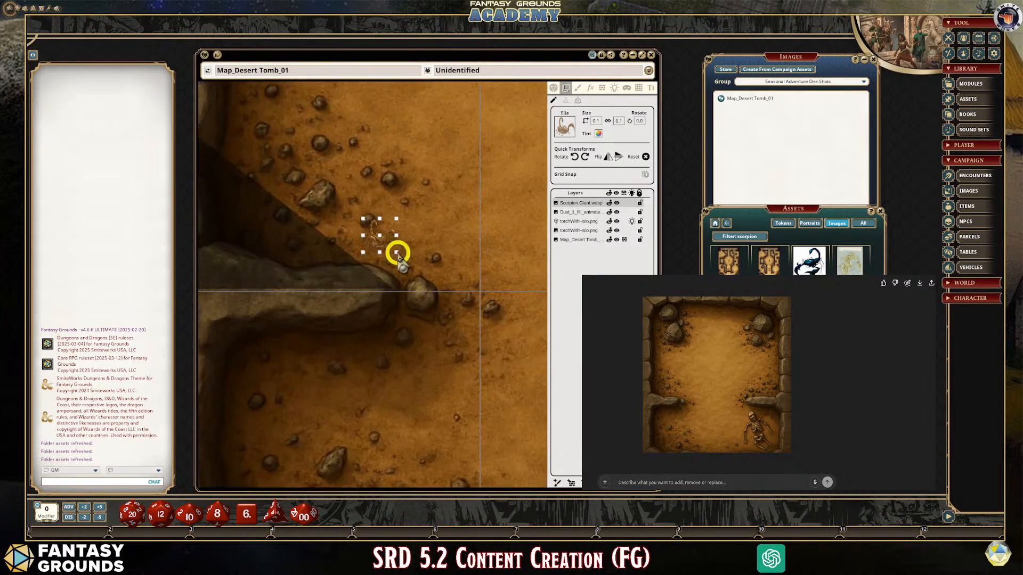
pyautogui.moveTo(397, 253); pyautogui.dragTo(377, 238)
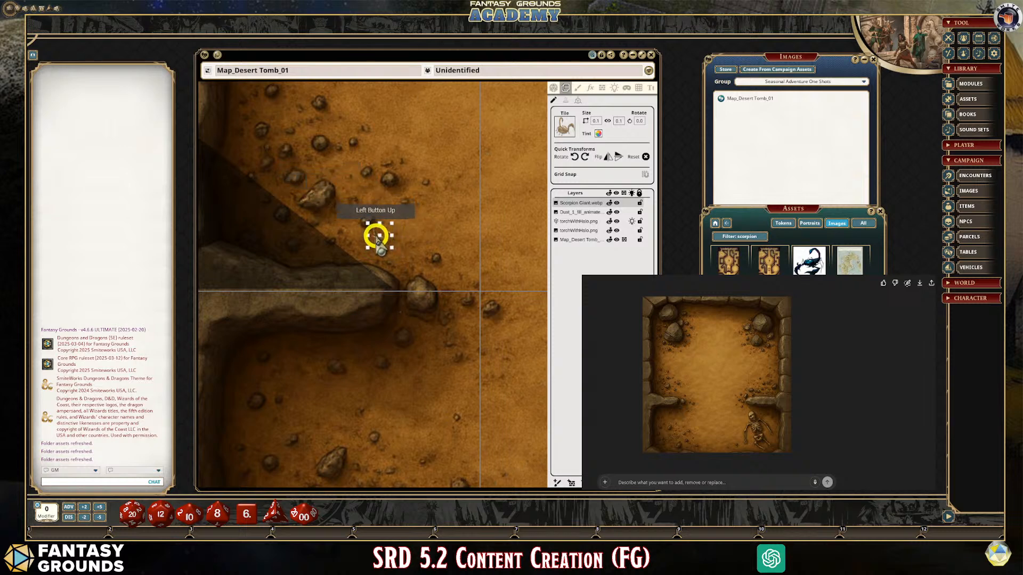
pyautogui.click(466, 227)
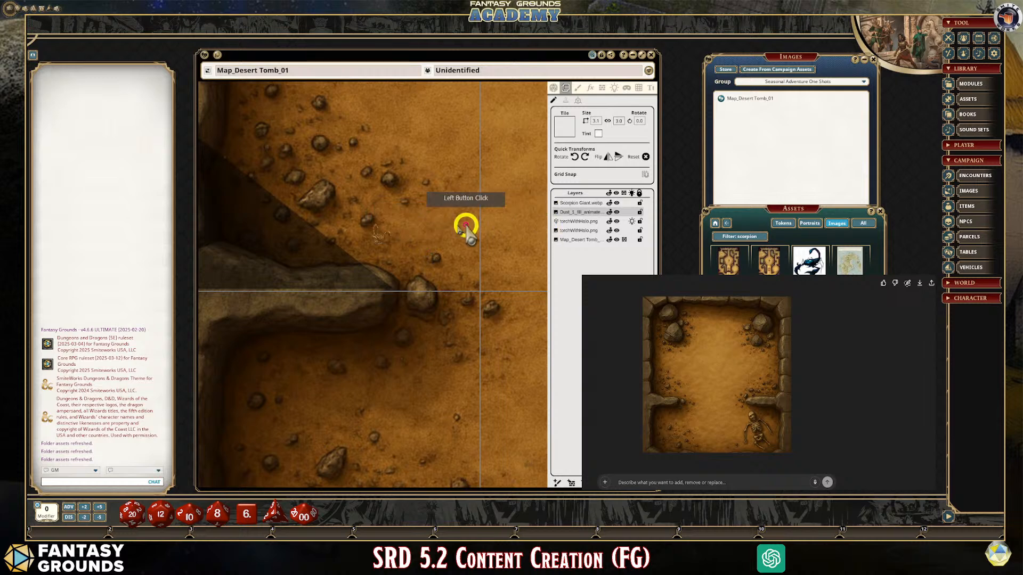
# Move the scorpion tile onto the large rock northwest of the ledge's tip so the two overlap
pyautogui.moveTo(377, 235); pyautogui.dragTo(318, 197)
pyautogui.scroll(3, 256, 169)
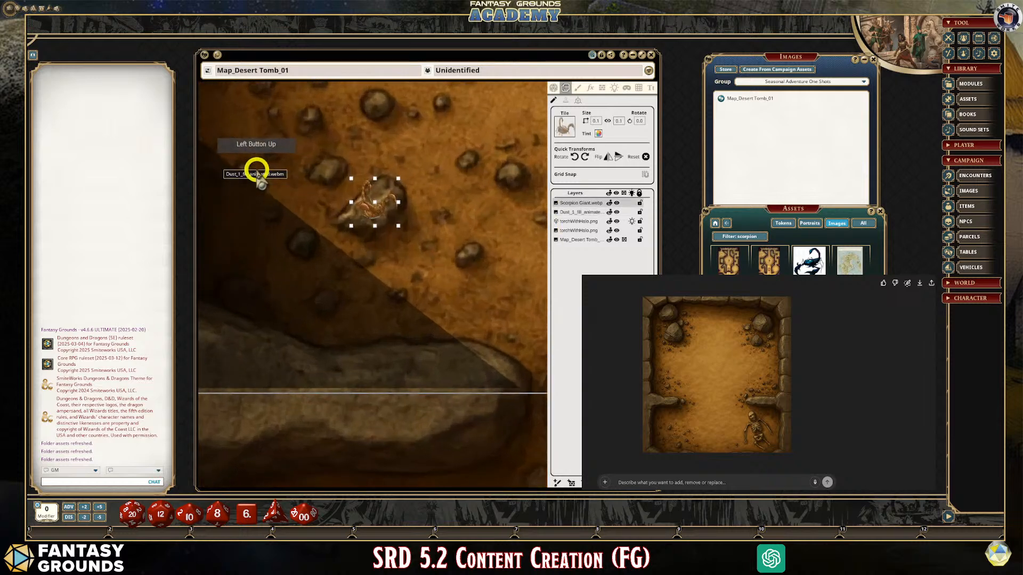
pyautogui.scroll(2, 256, 169)
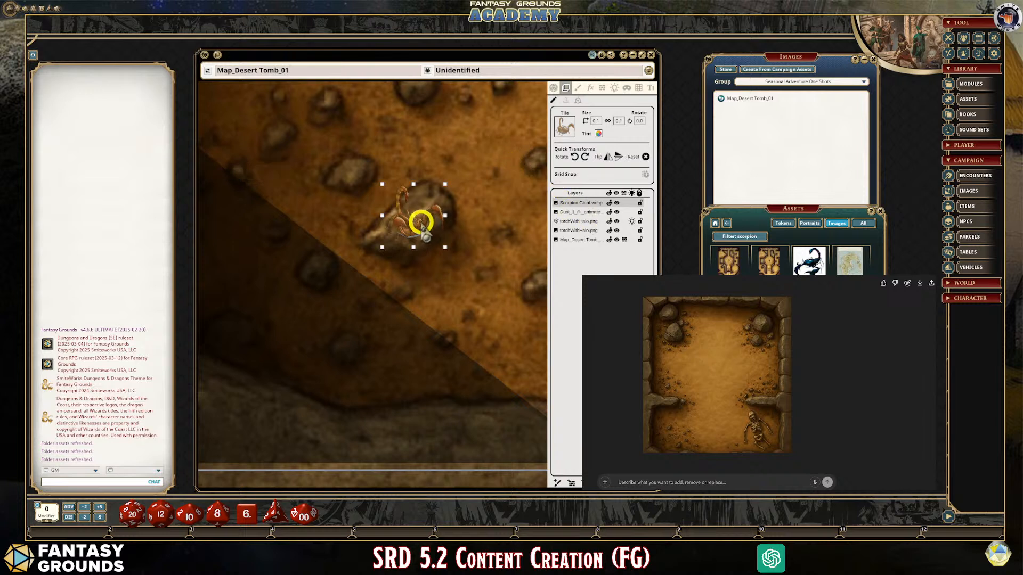
# Make the scorpion tile semi-transparent with a white tint at an alpha of about 136, and deselect it to check the blend
pyautogui.click(599, 133)
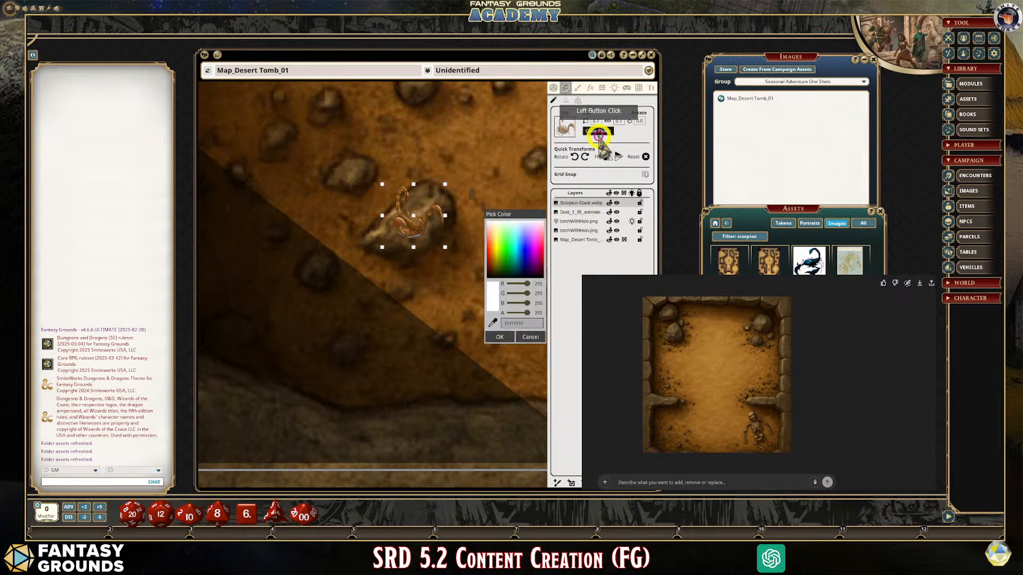
pyautogui.moveTo(525, 313); pyautogui.dragTo(519, 313)
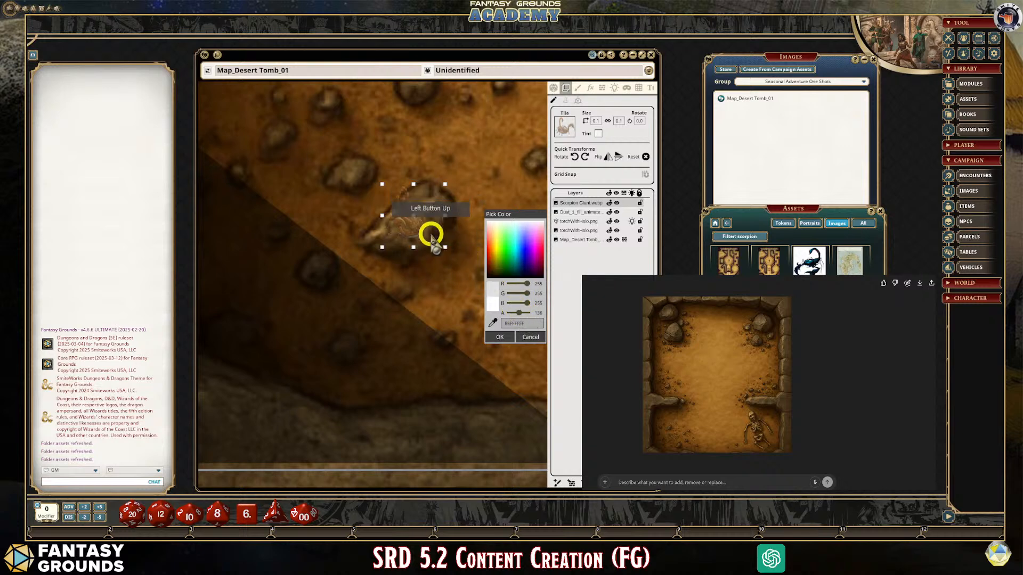
pyautogui.scroll(-3, 456, 261)
pyautogui.scroll(3, 469, 270)
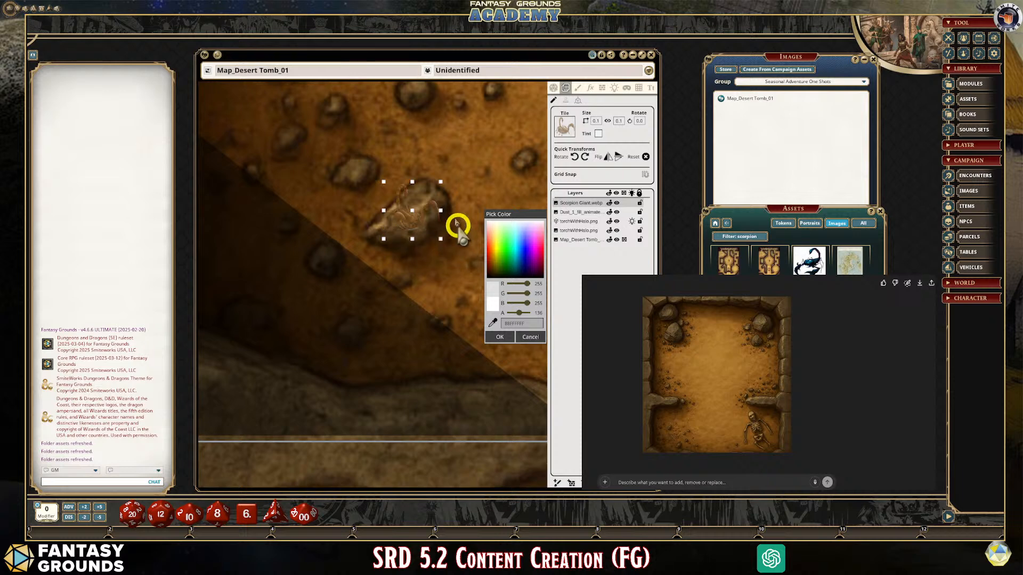
pyautogui.scroll(-4, 453, 235)
pyautogui.click(516, 338)
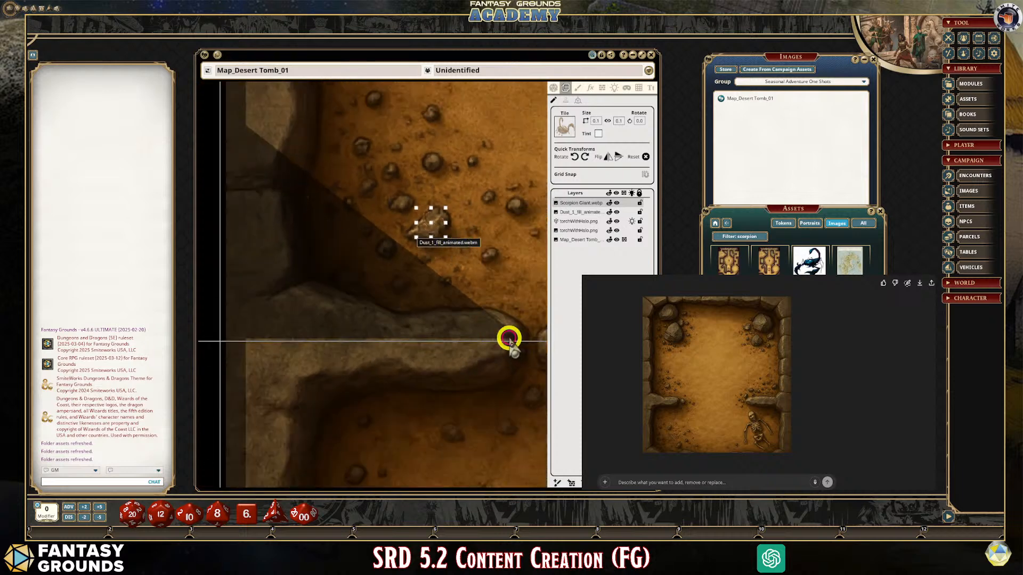
pyautogui.scroll(-3, 519, 339)
pyautogui.click(520, 397)
pyautogui.scroll(3, 520, 397)
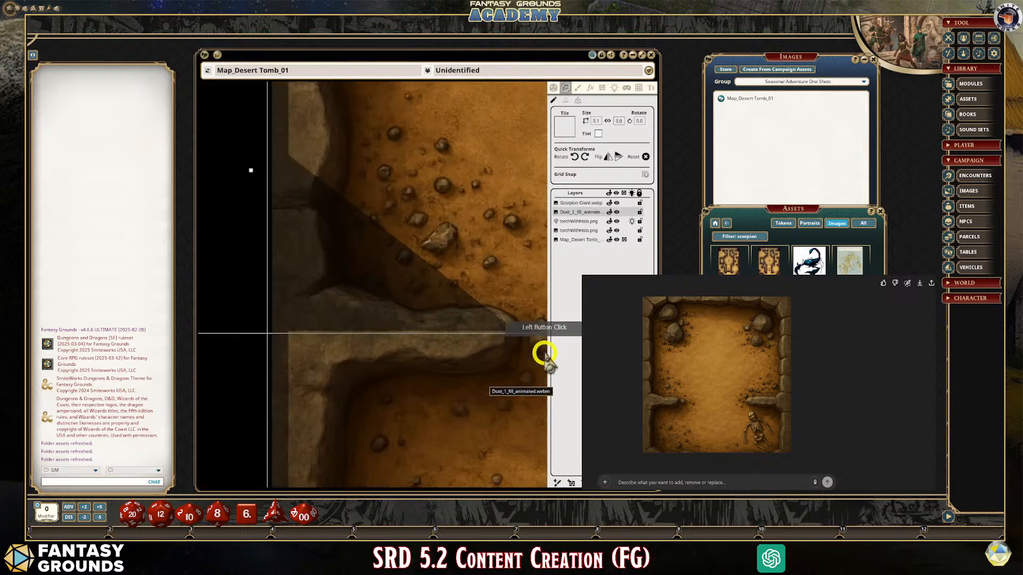
pyautogui.scroll(-5, 472, 289)
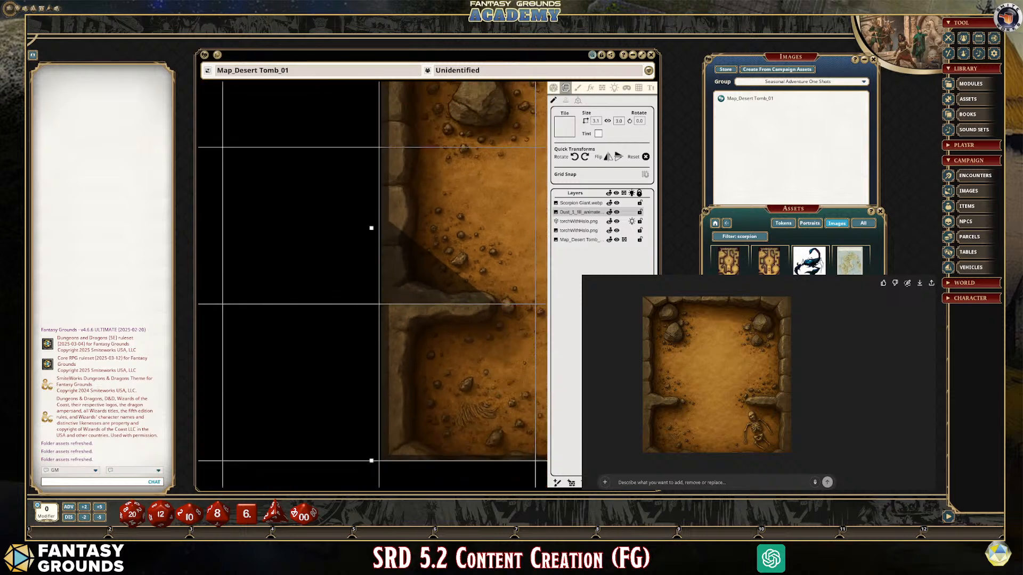
# Examine the tile settings of the scorpion, dust and two torch layers of the desert tomb map one by one
pyautogui.scroll(-1, 521, 273)
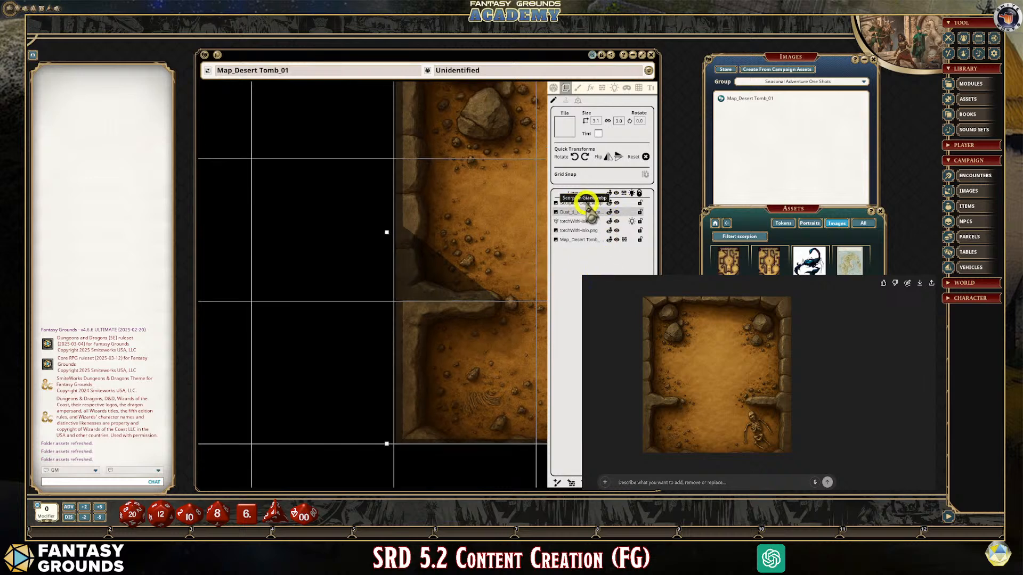
pyautogui.click(570, 213)
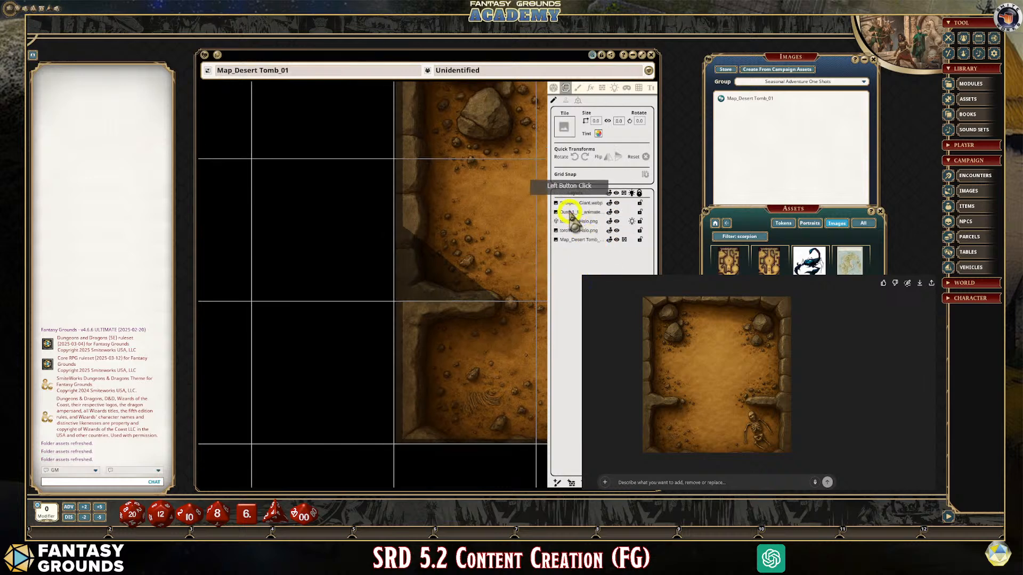
pyautogui.click(587, 204)
pyautogui.click(596, 228)
pyautogui.click(593, 206)
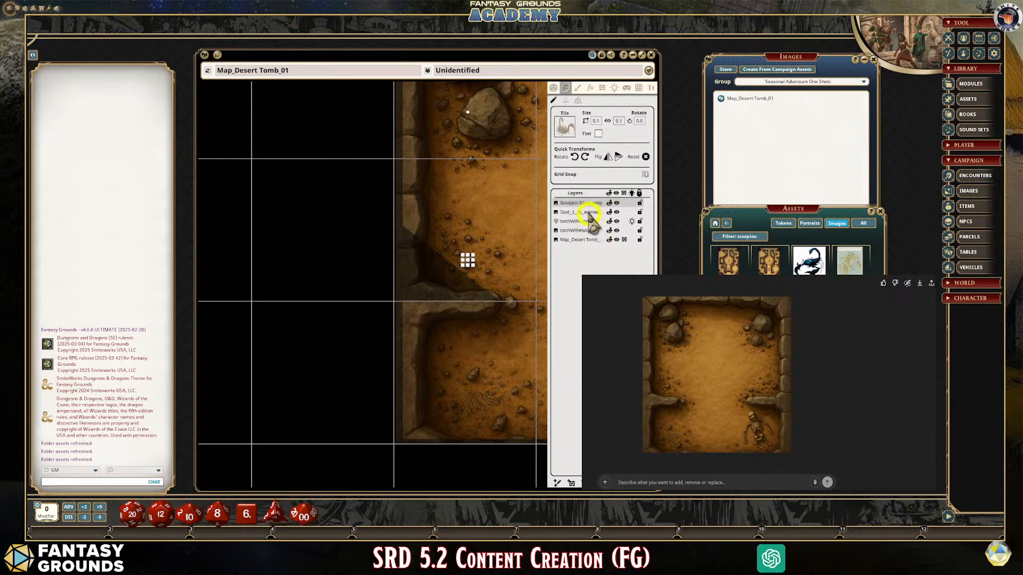
pyautogui.click(606, 220)
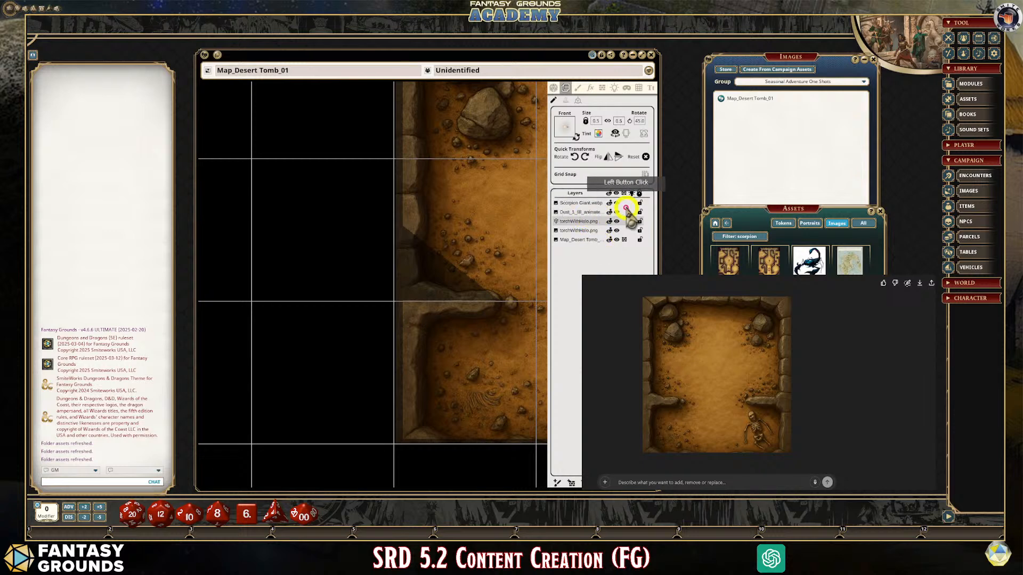
pyautogui.click(599, 230)
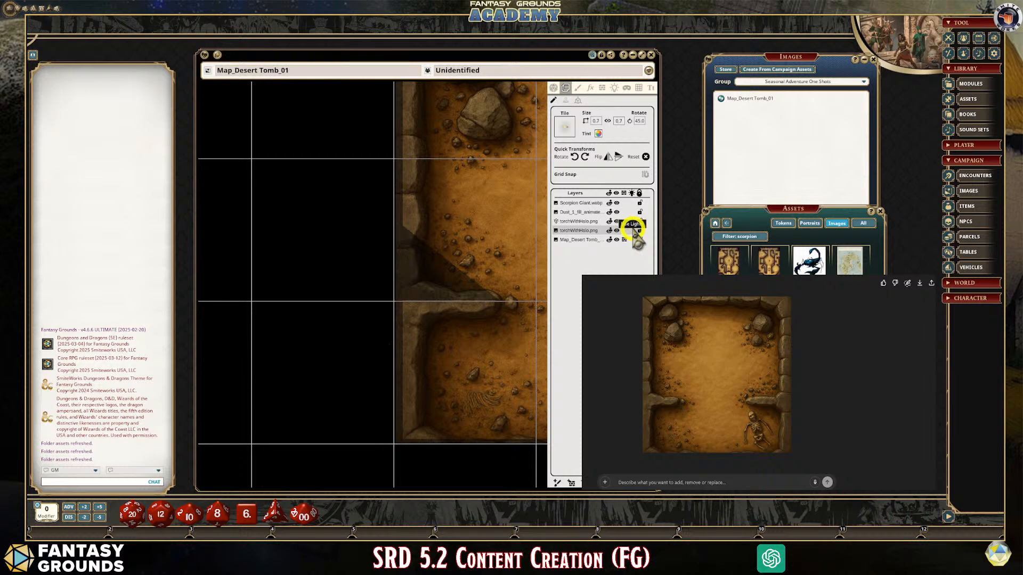
pyautogui.click(594, 212)
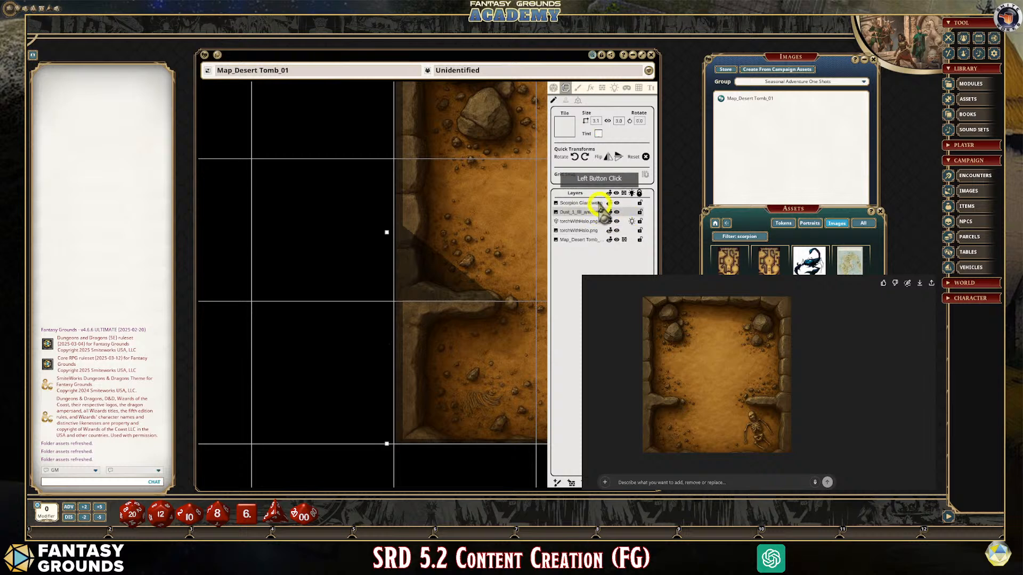
pyautogui.scroll(-3, 530, 312)
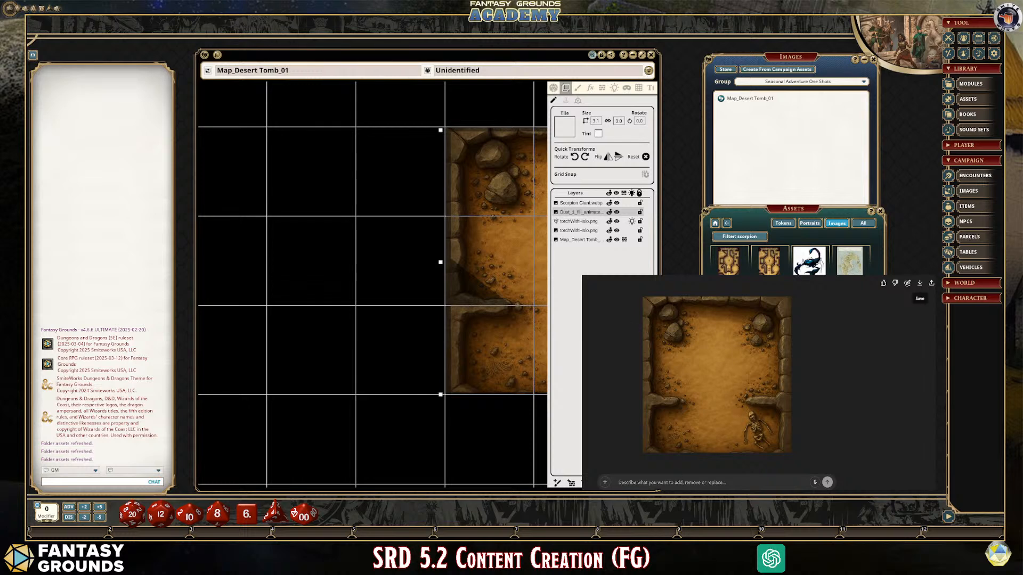
# Switch to ChatGPT, close the enlarged tomb map image and review the generated Scourge of the Shifting Sands cover versions in the conversation
pyautogui.press('Escape')
pyautogui.scroll(15, 807, 405)
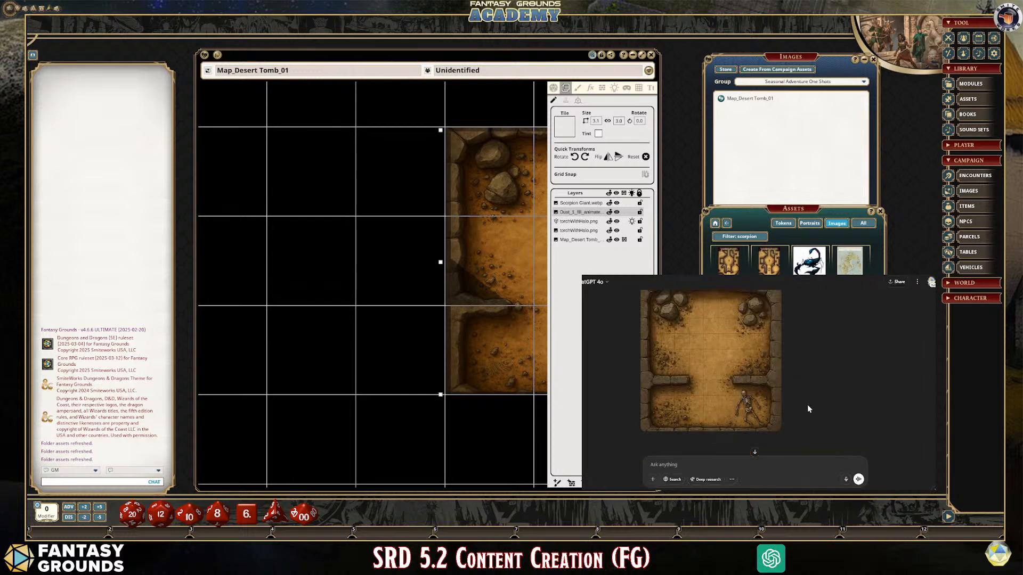
pyautogui.scroll(15, 807, 402)
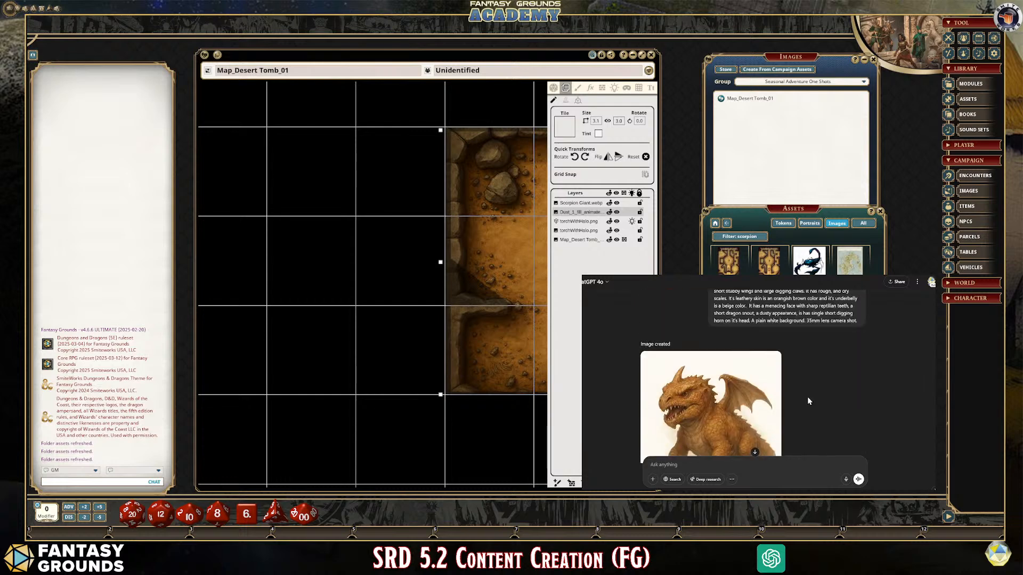
pyautogui.scroll(2, 807, 401)
pyautogui.scroll(-4, 808, 398)
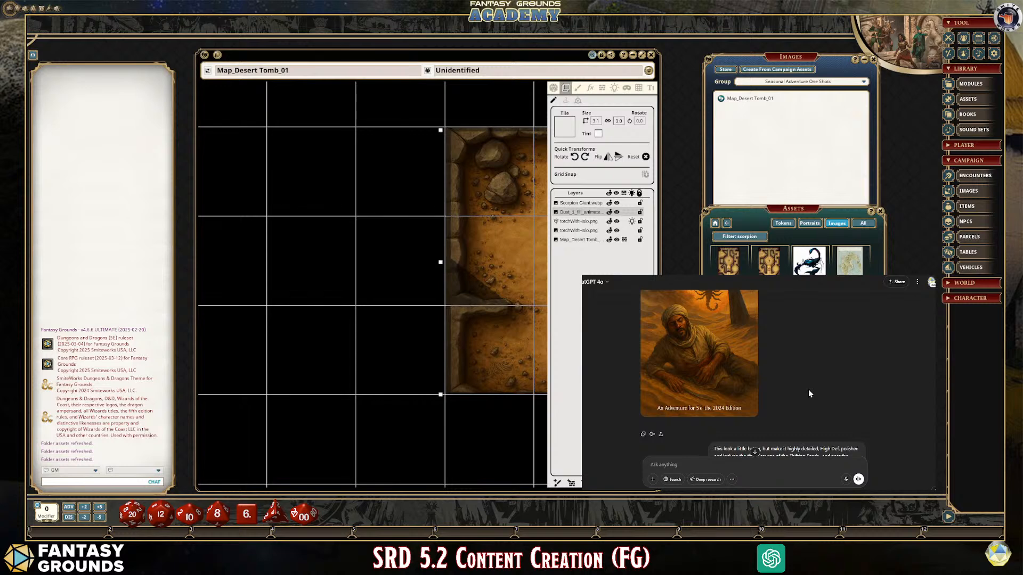
pyautogui.scroll(-3, 807, 389)
pyautogui.scroll(-2, 809, 392)
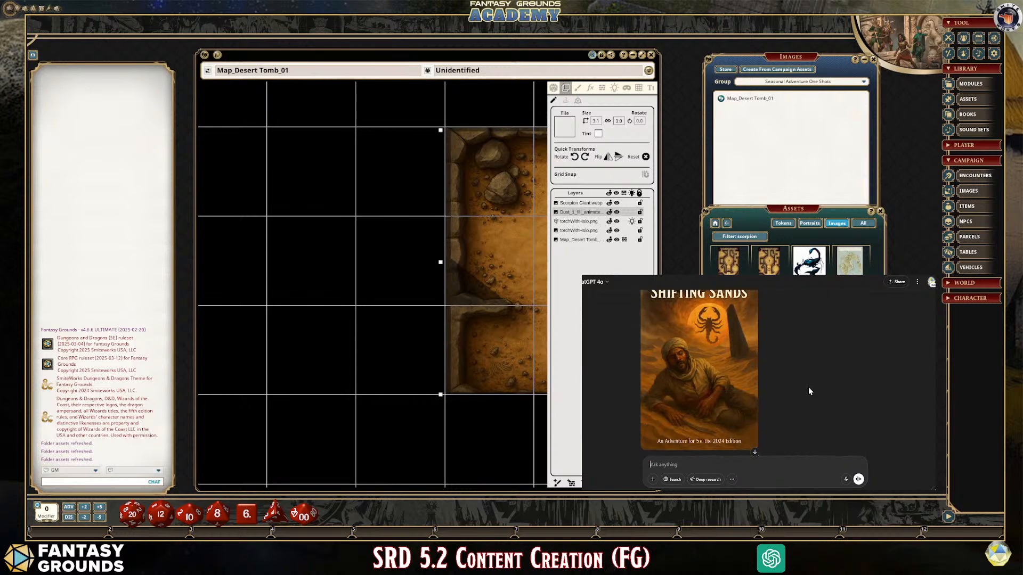
pyautogui.scroll(2, 808, 386)
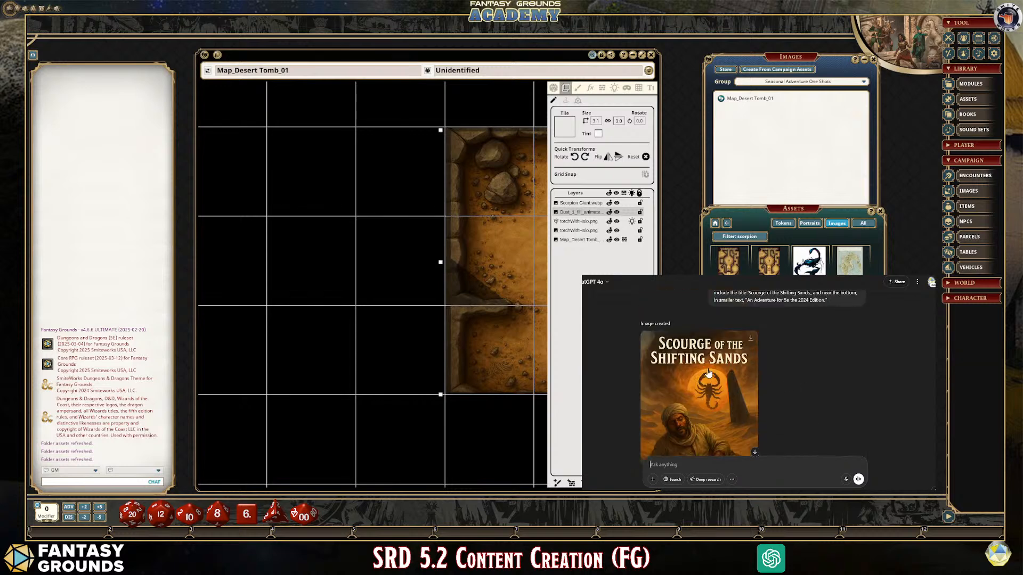
pyautogui.scroll(-2, 709, 374)
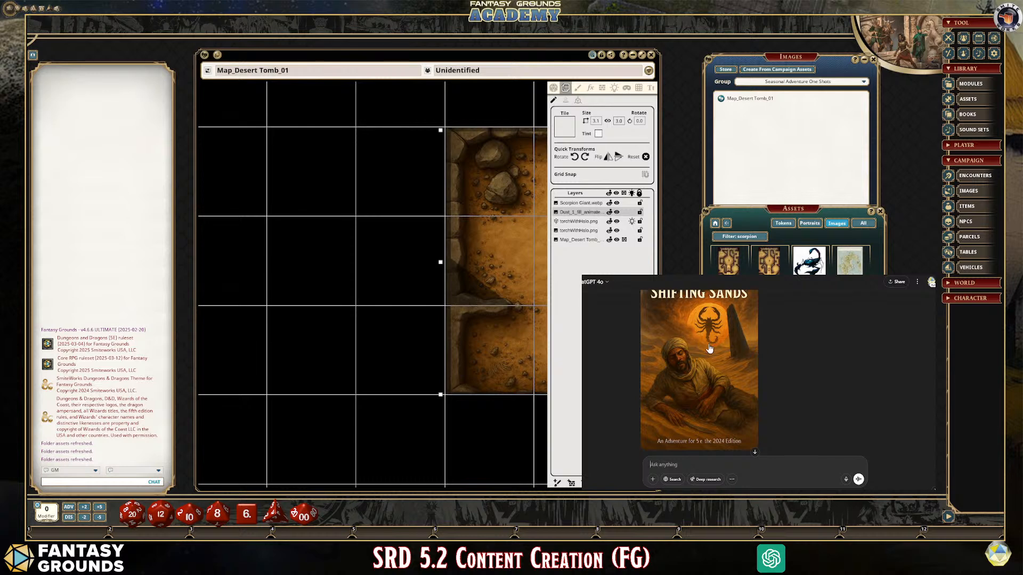
pyautogui.scroll(2, 723, 369)
pyautogui.scroll(-2, 722, 369)
pyautogui.scroll(-2, 693, 372)
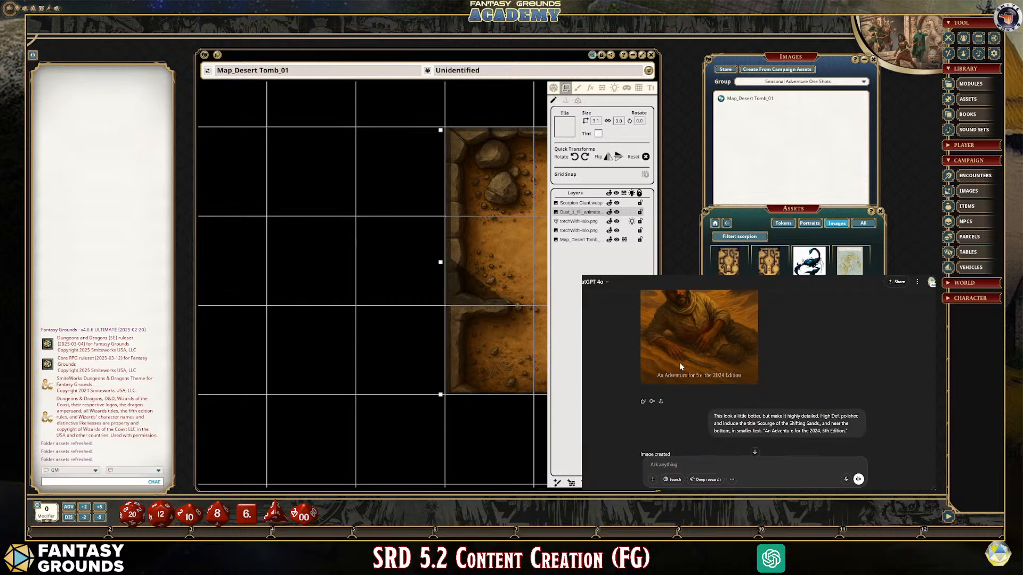
pyautogui.scroll(3, 715, 360)
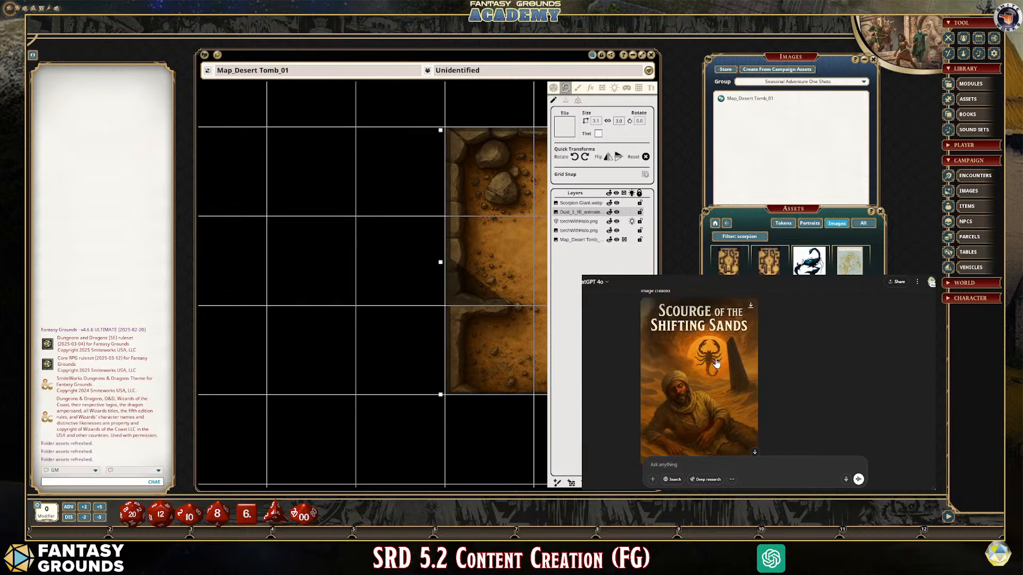
pyautogui.scroll(-7, 717, 360)
pyautogui.scroll(3, 717, 360)
pyautogui.scroll(-15, 717, 361)
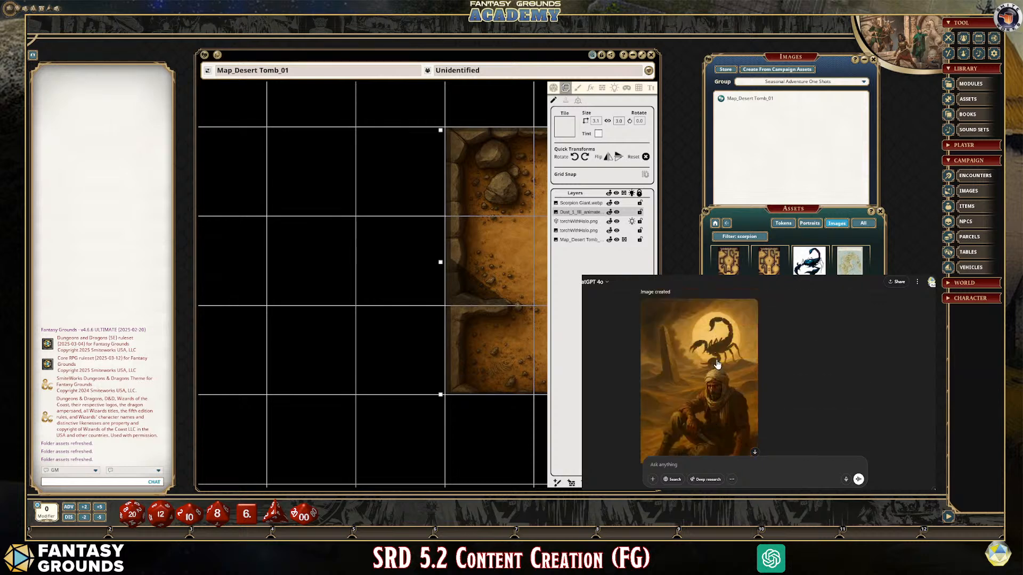
# Look through the adventure's bestiary and tables, then find its summary, three-act structure and the start of Part I
pyautogui.scroll(-10, 717, 361)
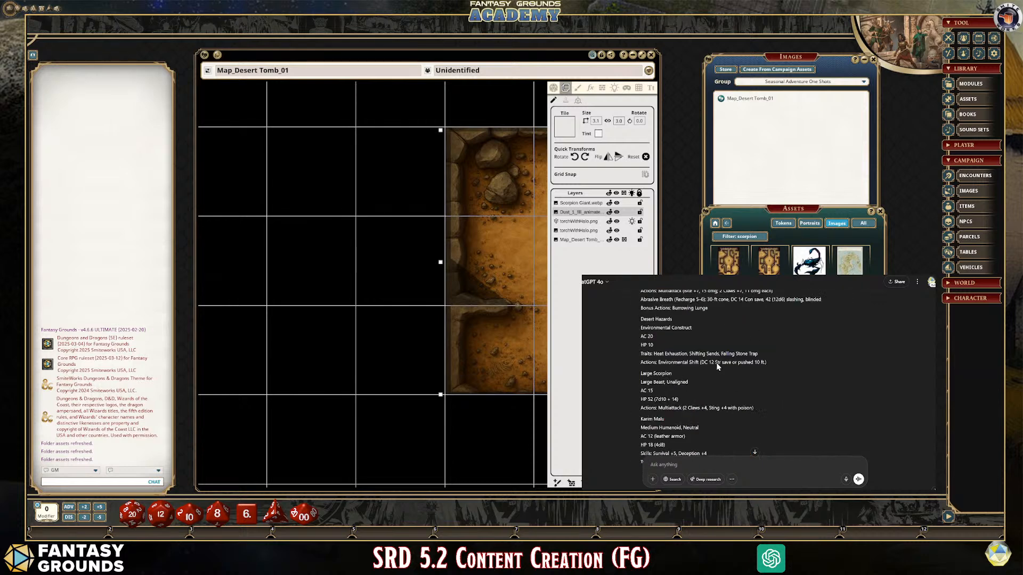
pyautogui.scroll(-5, 806, 393)
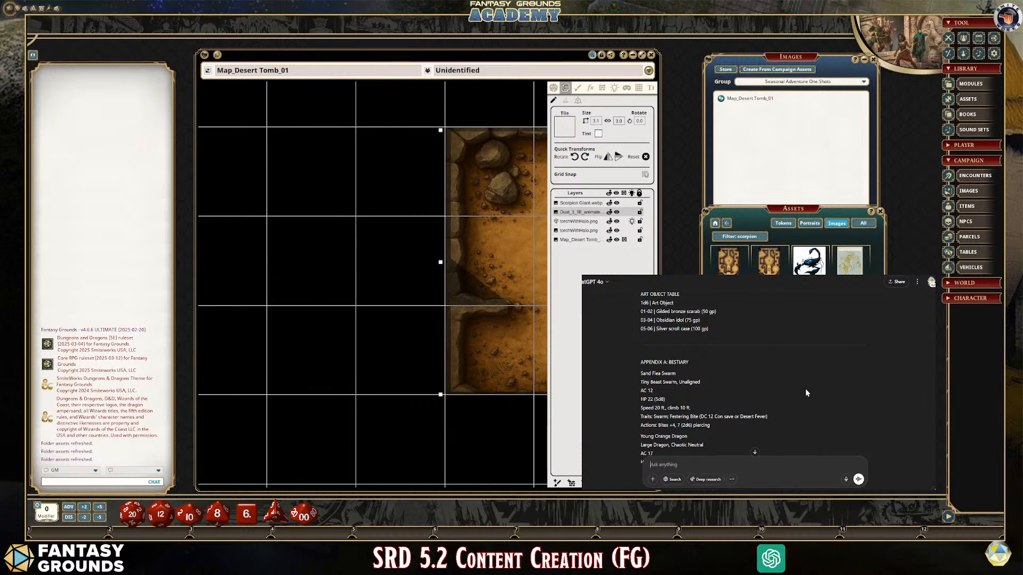
pyautogui.scroll(-10, 805, 387)
pyautogui.scroll(15, 804, 386)
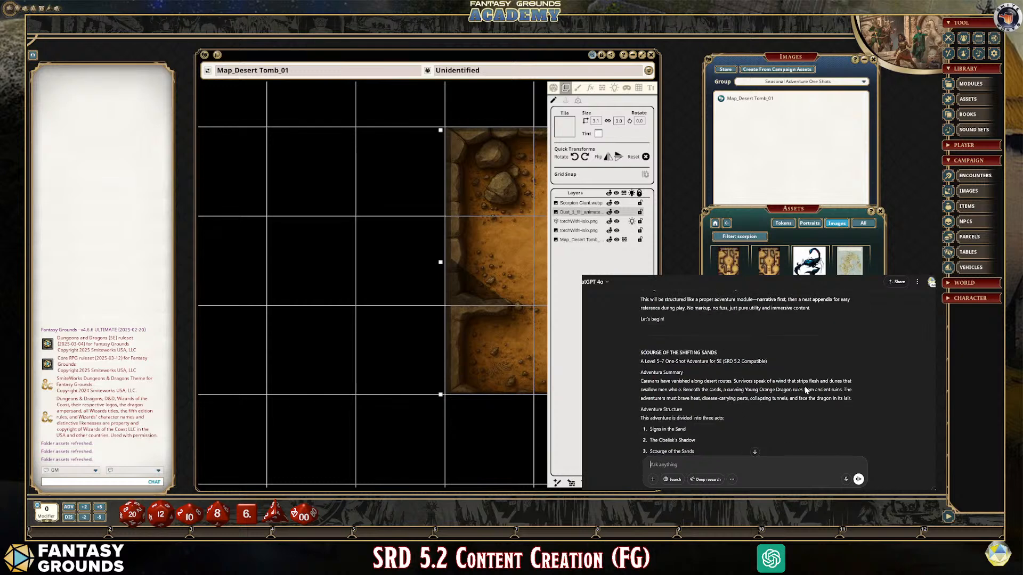
pyautogui.scroll(-1, 805, 390)
pyautogui.scroll(-2, 805, 391)
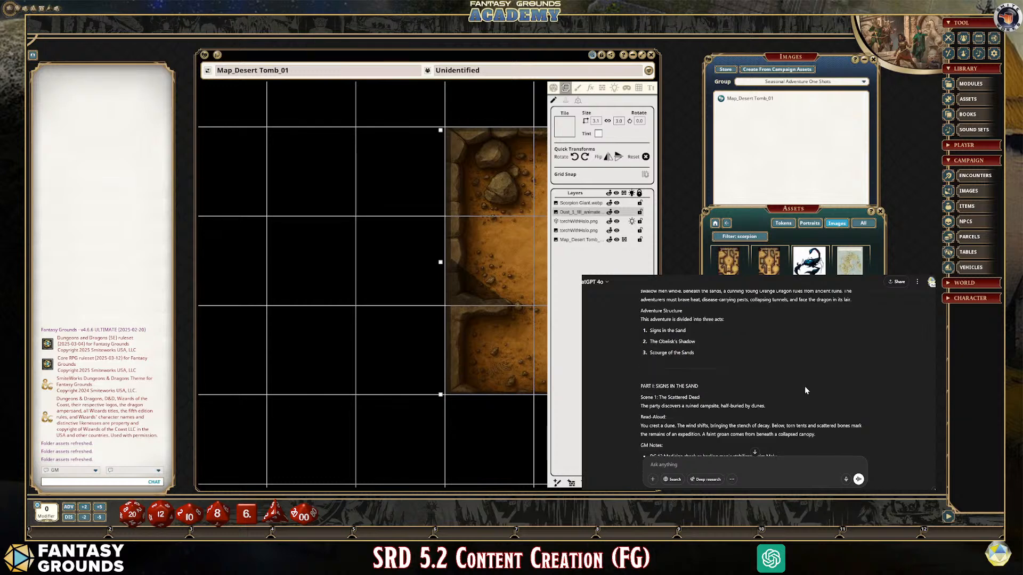
pyautogui.scroll(-1, 804, 385)
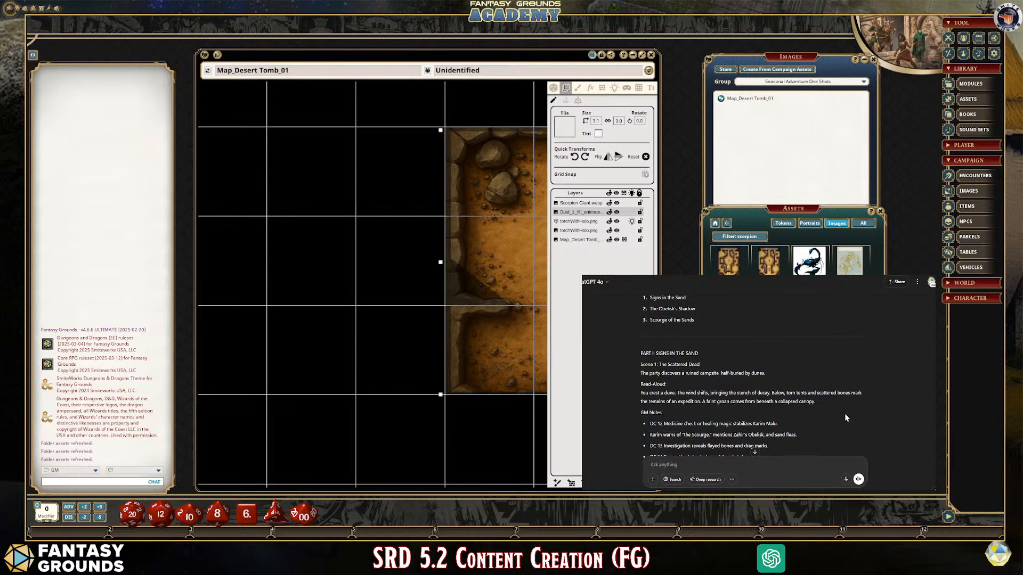
# Read Part I Scene 1, The Scattered Dead, including its GM notes, and highlight the survivor's four dialogue options
pyautogui.scroll(-2, 845, 413)
pyautogui.scroll(2, 844, 414)
pyautogui.scroll(-1, 829, 414)
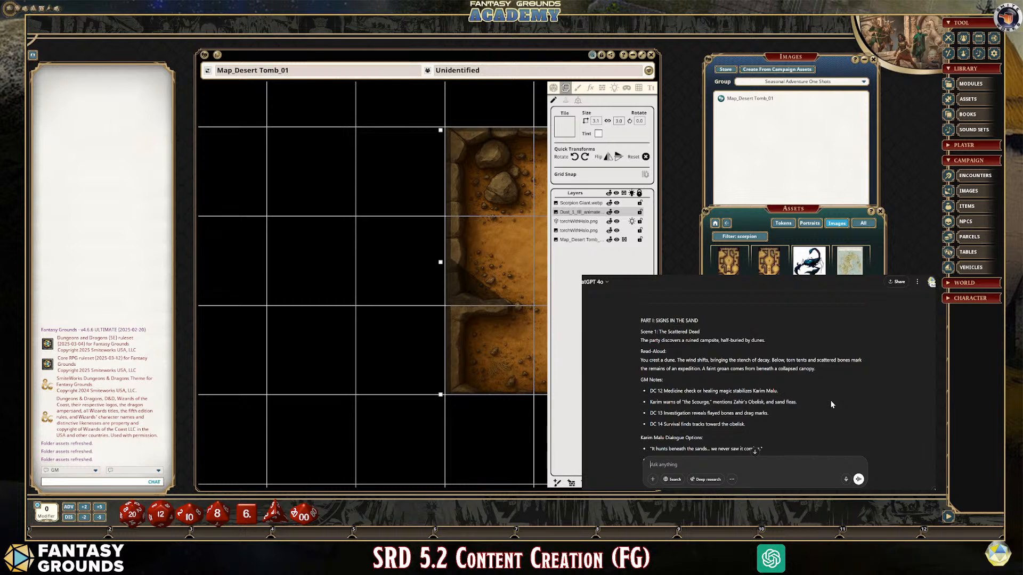
pyautogui.scroll(-2, 781, 367)
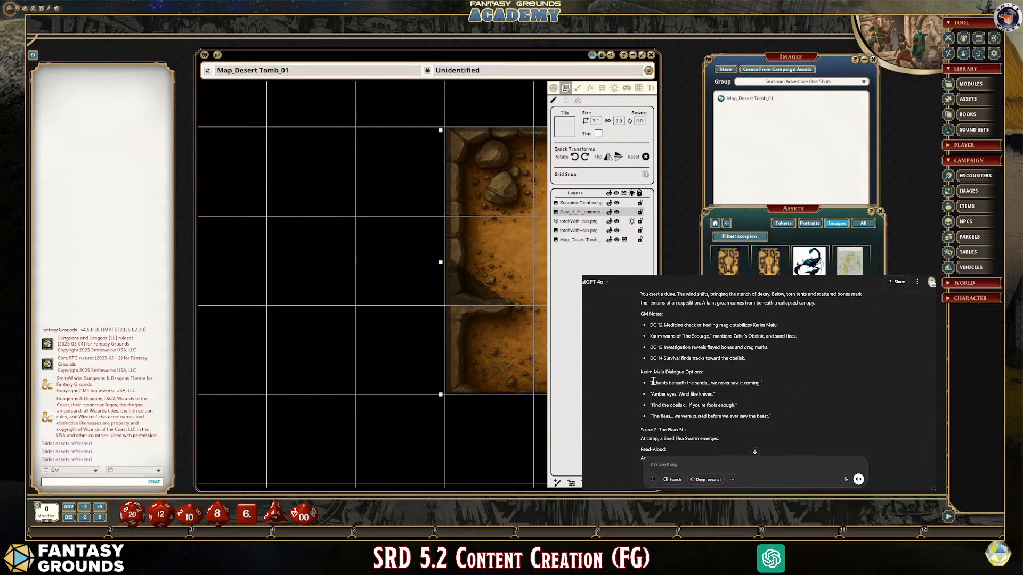
pyautogui.moveTo(650, 382); pyautogui.dragTo(784, 416)
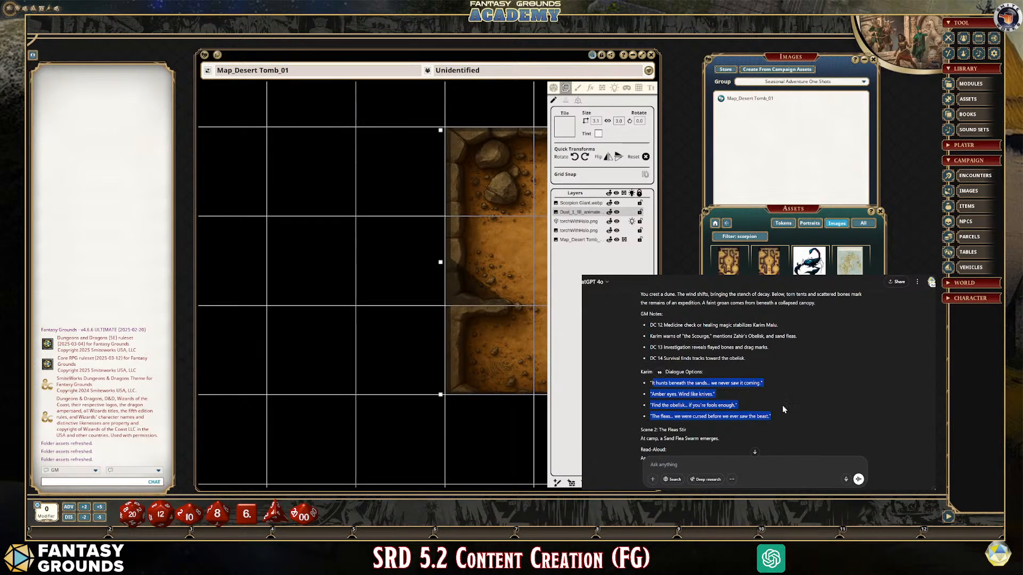
pyautogui.click(763, 393)
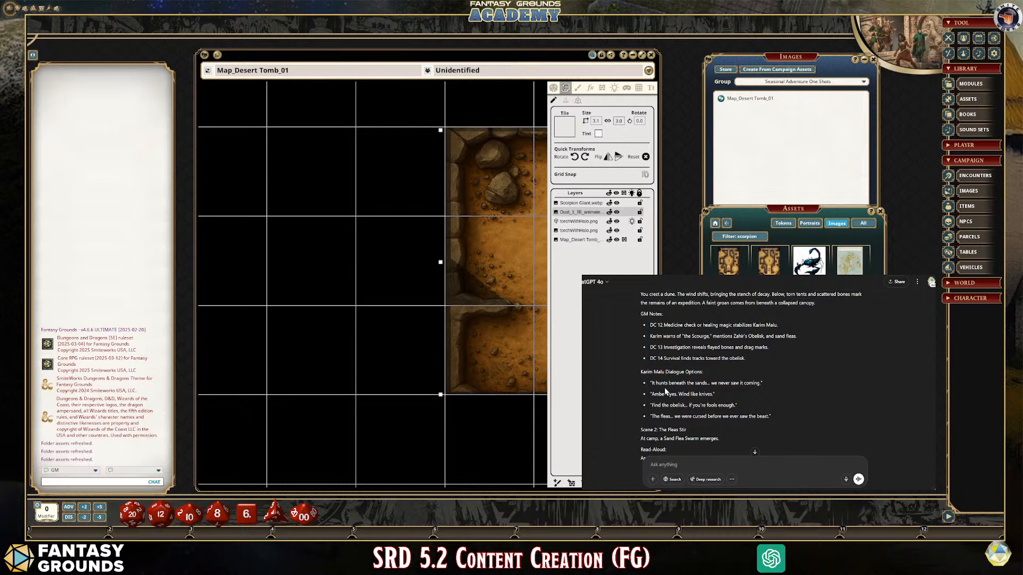
pyautogui.moveTo(651, 382); pyautogui.dragTo(781, 420)
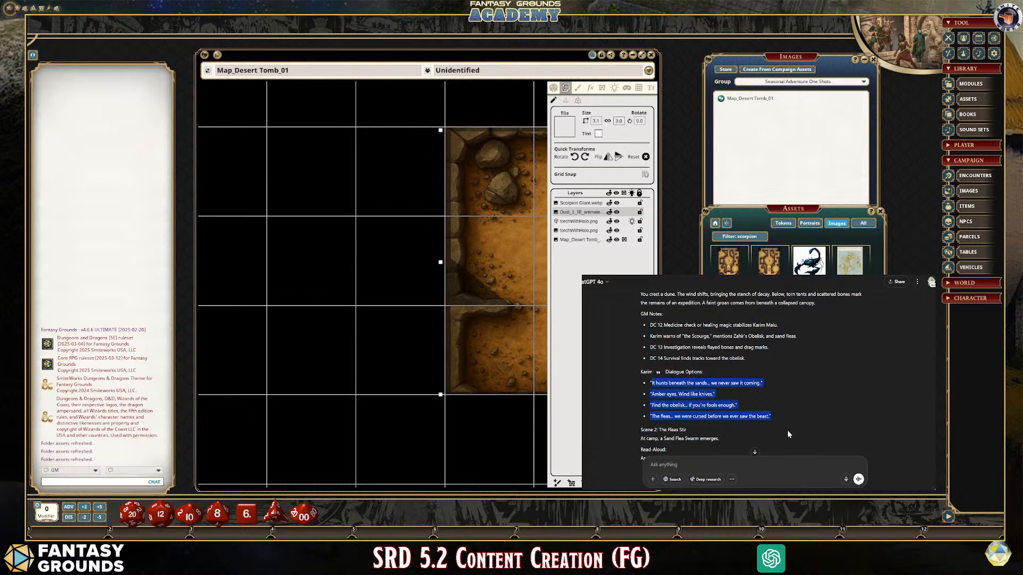
pyautogui.click(718, 382)
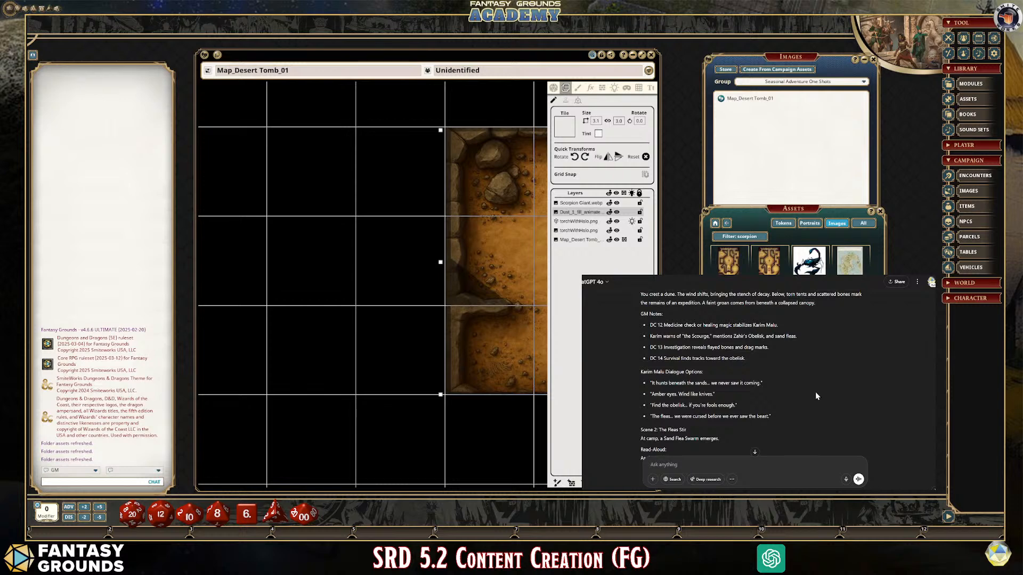
# Read Scene 2 and Scene 3 of Part I, highlighting the Heat Exhaustion, Shifting Sands and Random Desert Encounters lines in turn
pyautogui.scroll(-3, 794, 373)
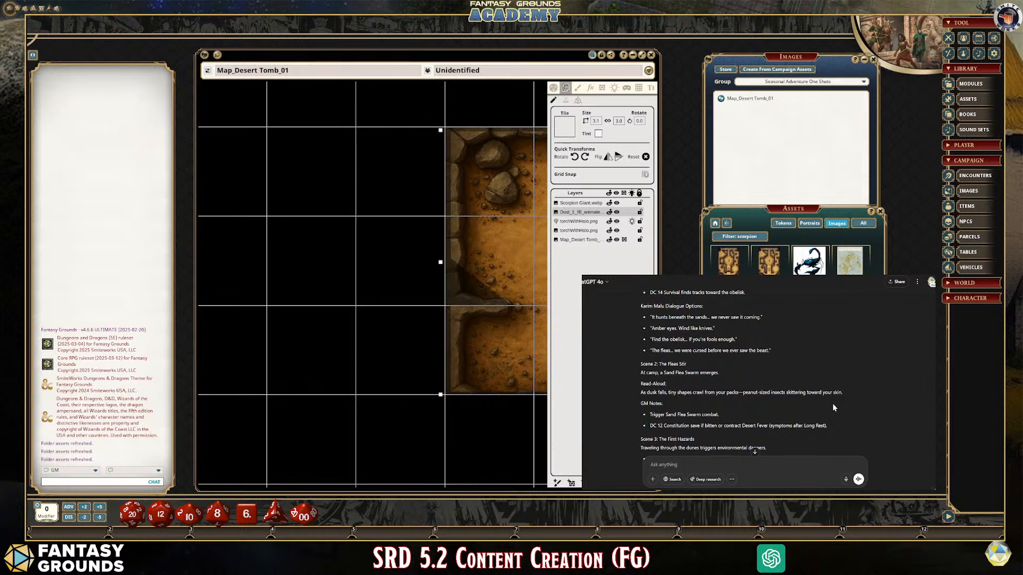
pyautogui.scroll(-1, 837, 395)
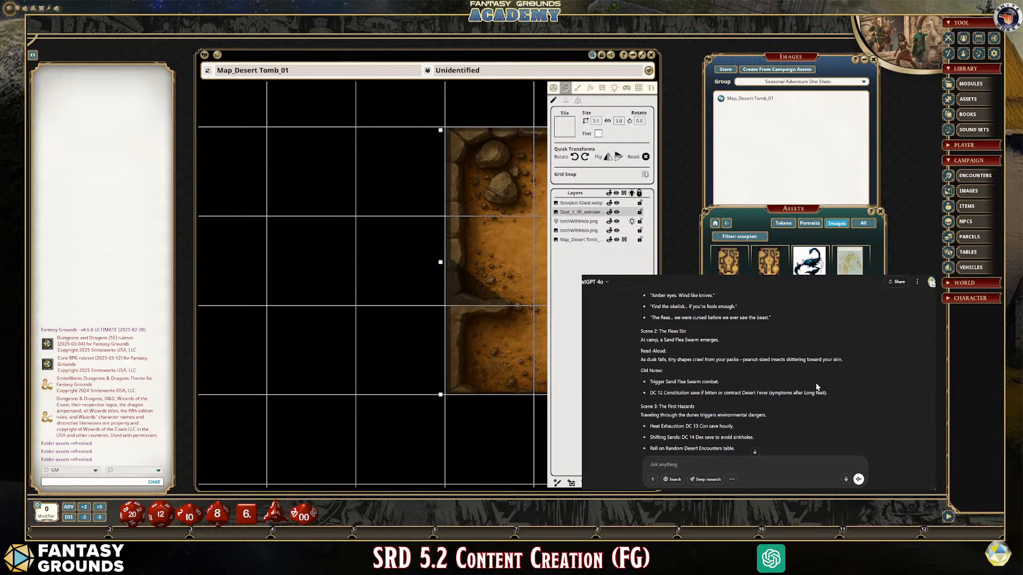
pyautogui.scroll(-1, 791, 415)
pyautogui.moveTo(738, 395); pyautogui.dragTo(650, 397)
pyautogui.click(768, 400)
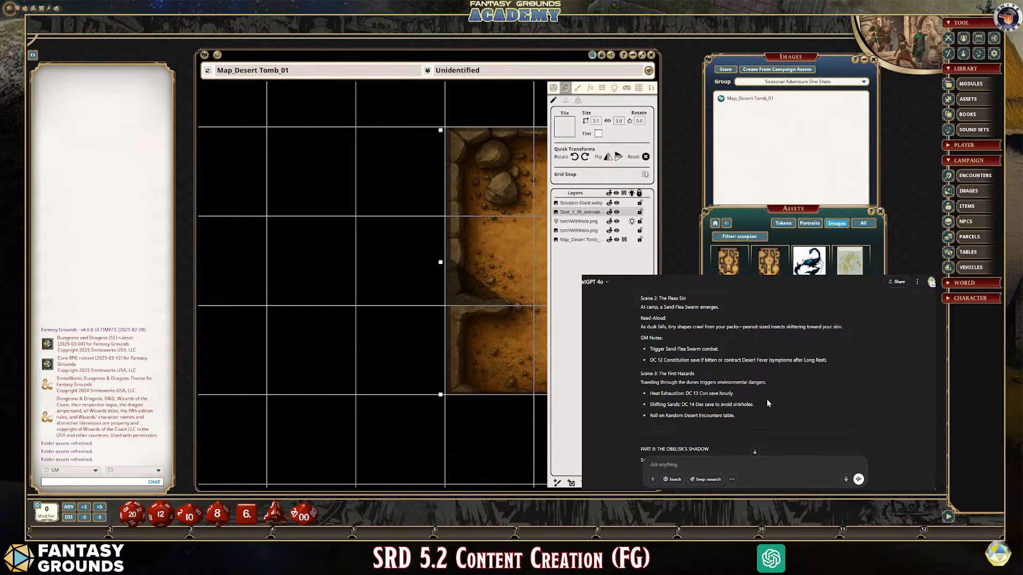
pyautogui.moveTo(765, 407); pyautogui.dragTo(647, 408)
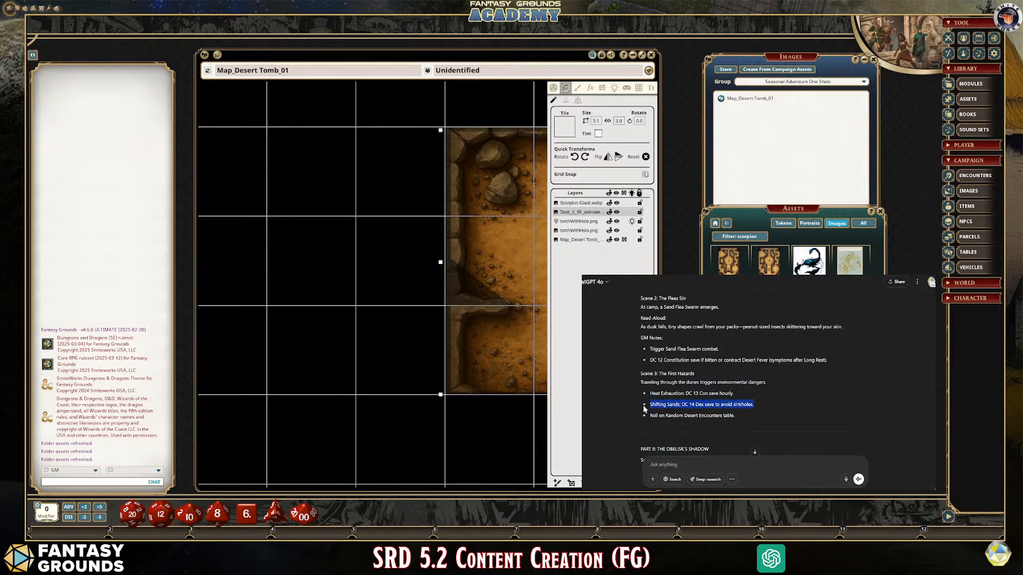
pyautogui.click(791, 408)
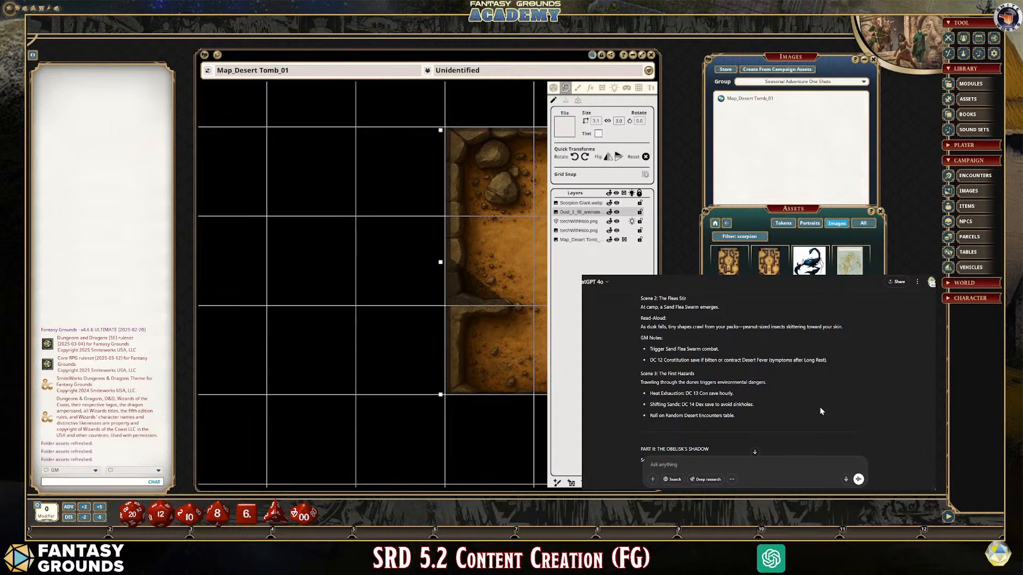
pyautogui.scroll(-1, 807, 400)
pyautogui.moveTo(737, 383); pyautogui.dragTo(648, 385)
pyautogui.click(740, 391)
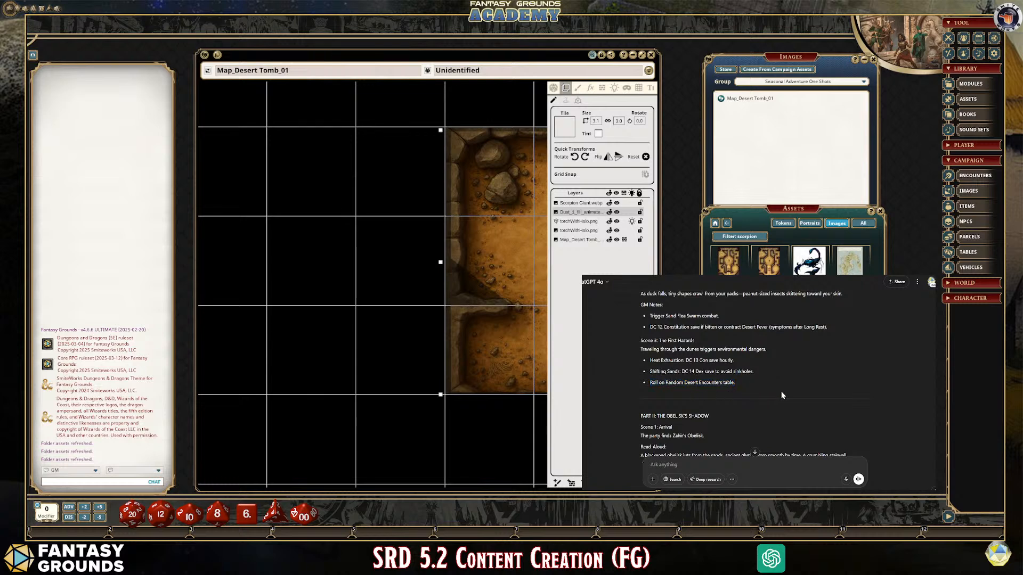
# Find the Random Desert Encounters table and highlight its Sand Flea Swarm and Large Scorpion entries
pyautogui.scroll(-10, 781, 391)
pyautogui.scroll(-2, 783, 390)
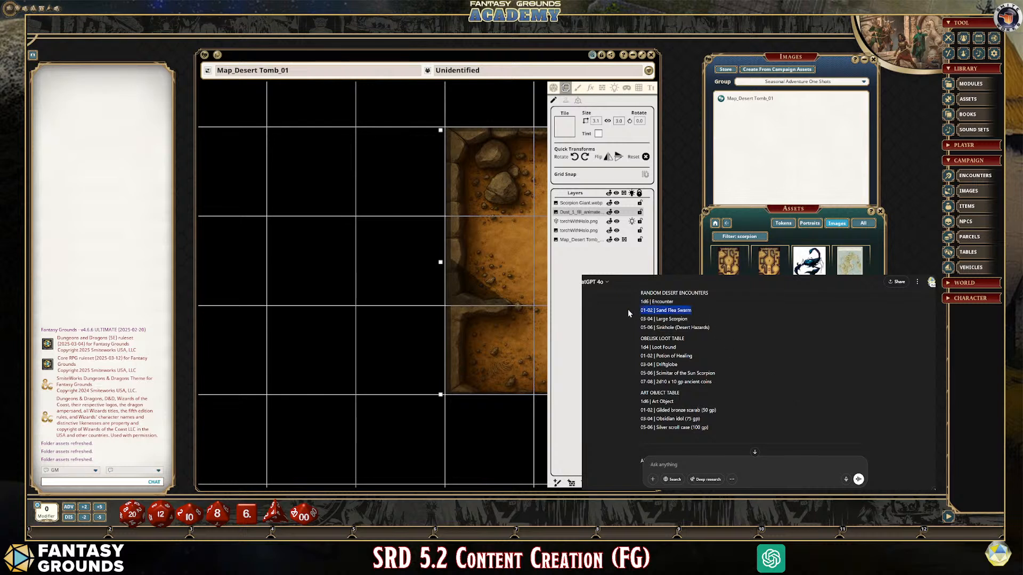
pyautogui.moveTo(726, 315); pyautogui.dragTo(625, 318)
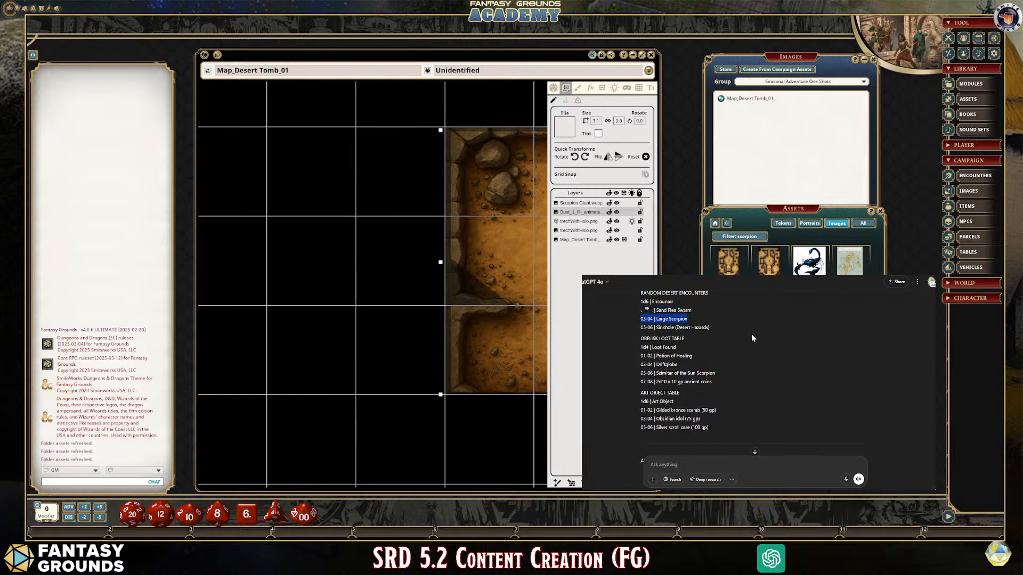
# Highlight the Sinkhole (Desert Hazards) and Sand Flea Swarm entries of Random Desert Encounters, and look over the Obelisk Loot and Art Object tables
pyautogui.moveTo(715, 328); pyautogui.dragTo(643, 327)
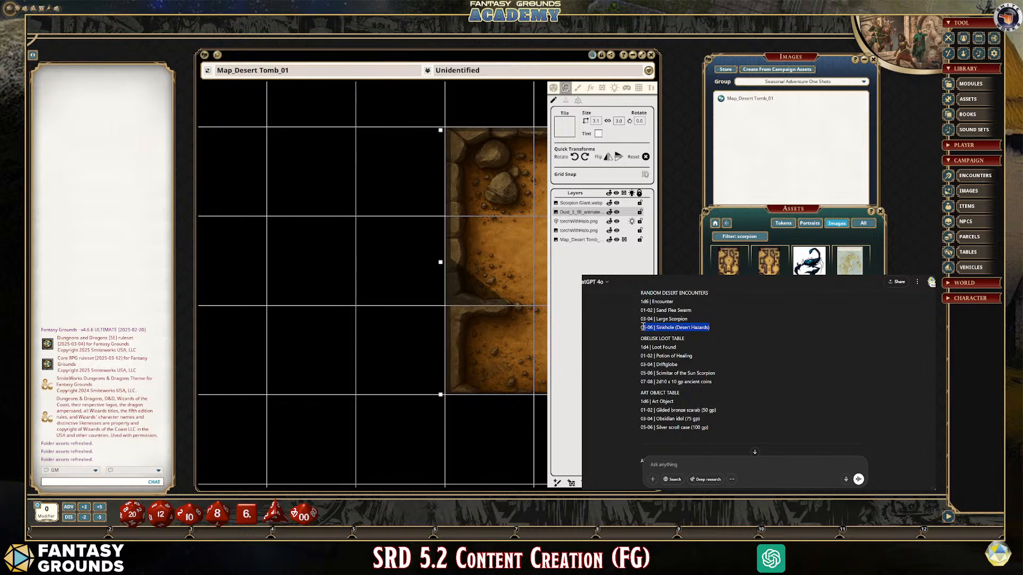
pyautogui.click(743, 375)
pyautogui.scroll(2, 757, 401)
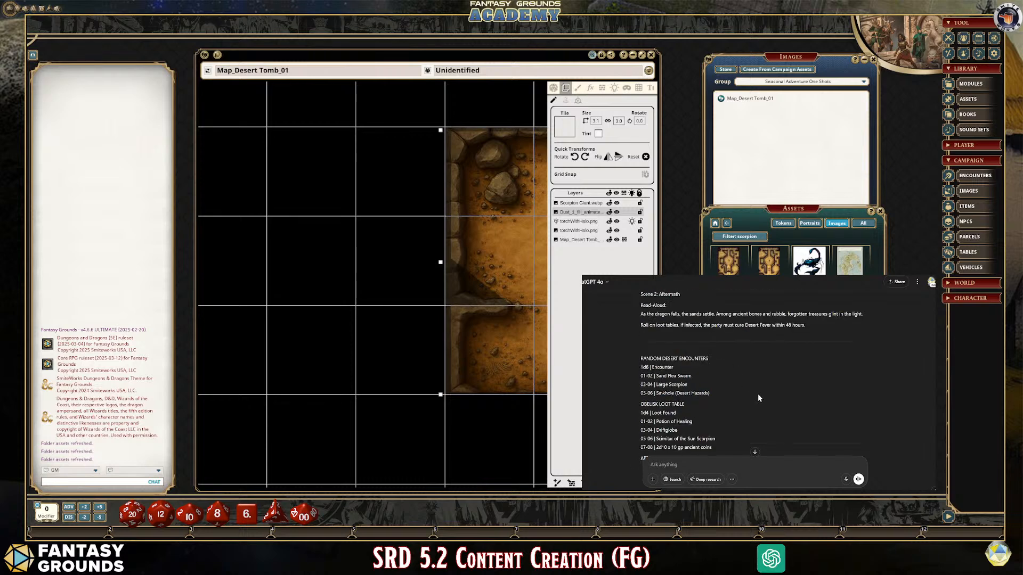
pyautogui.scroll(-2, 759, 398)
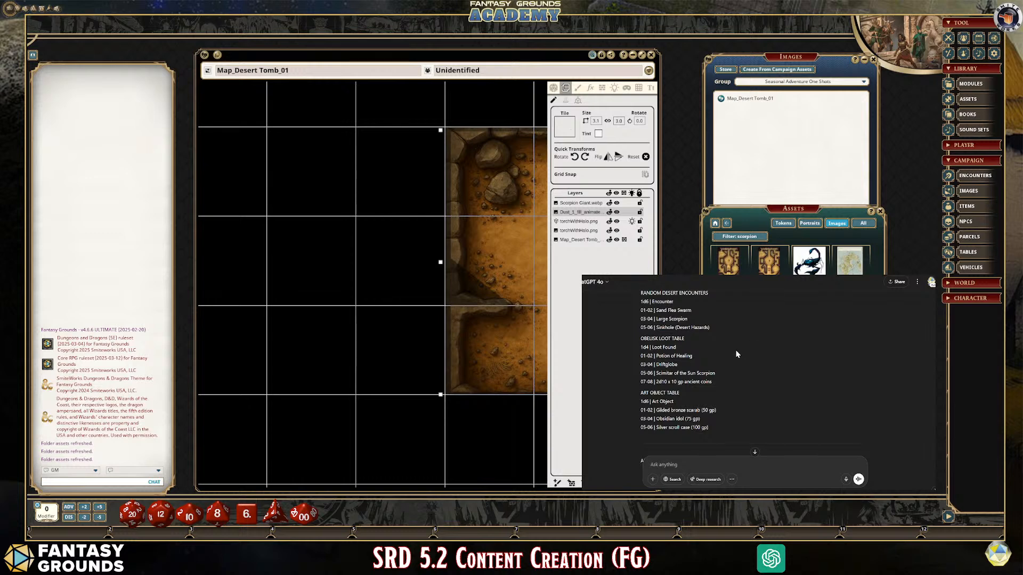
pyautogui.scroll(2, 722, 344)
pyautogui.moveTo(723, 367); pyautogui.dragTo(724, 376)
pyautogui.scroll(-2, 725, 377)
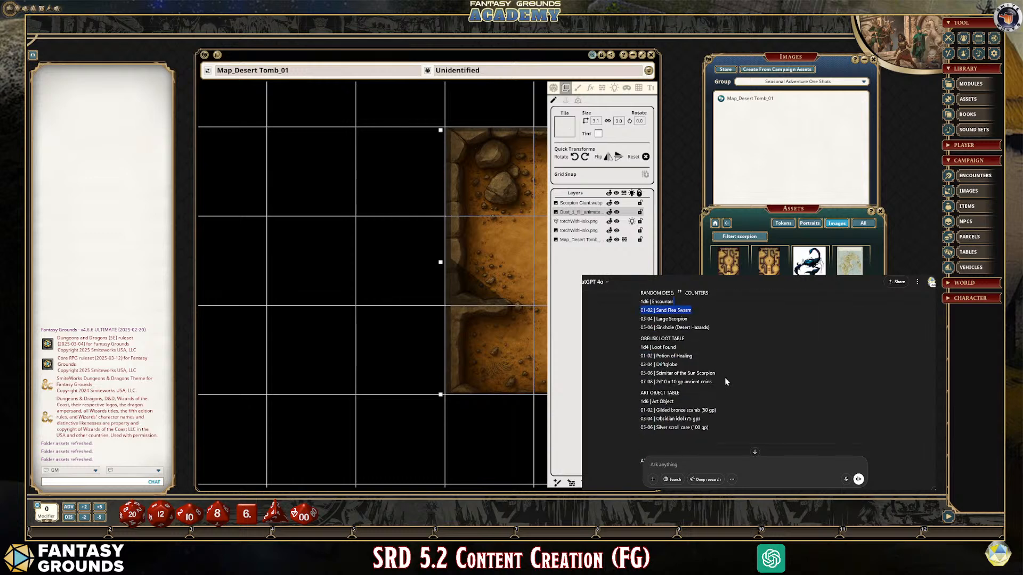
pyautogui.click(728, 345)
pyautogui.click(735, 343)
# Read the stat blocks in Appendix A: Bestiary and highlight the Desert Hazards entry
pyautogui.scroll(-5, 774, 375)
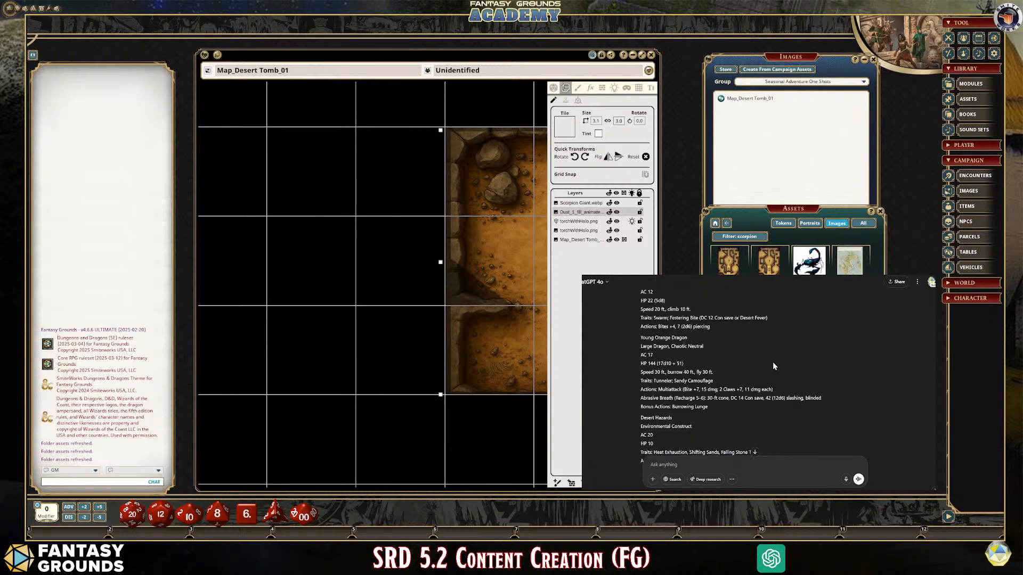
pyautogui.scroll(-4, 773, 361)
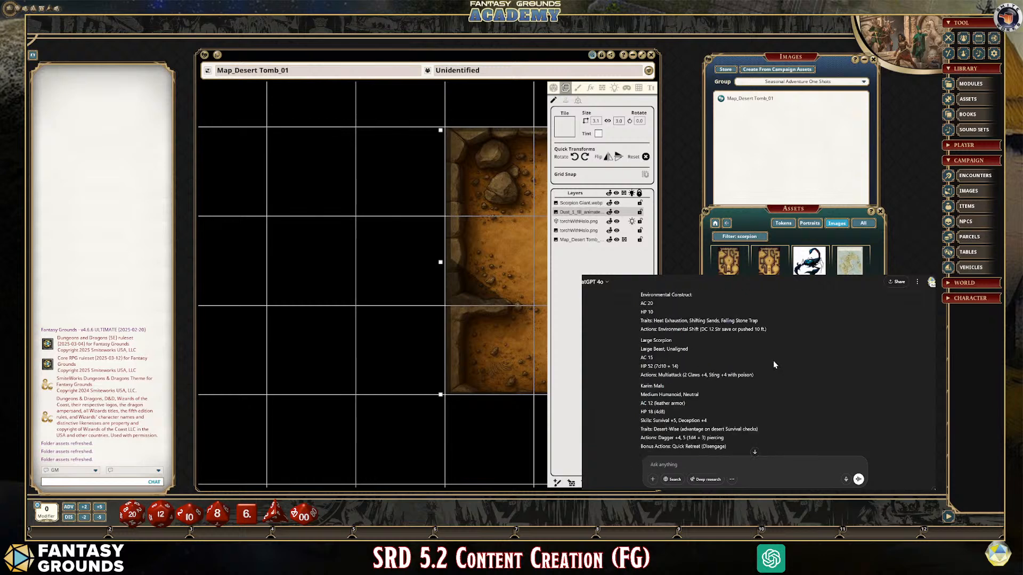
pyautogui.scroll(5, 773, 363)
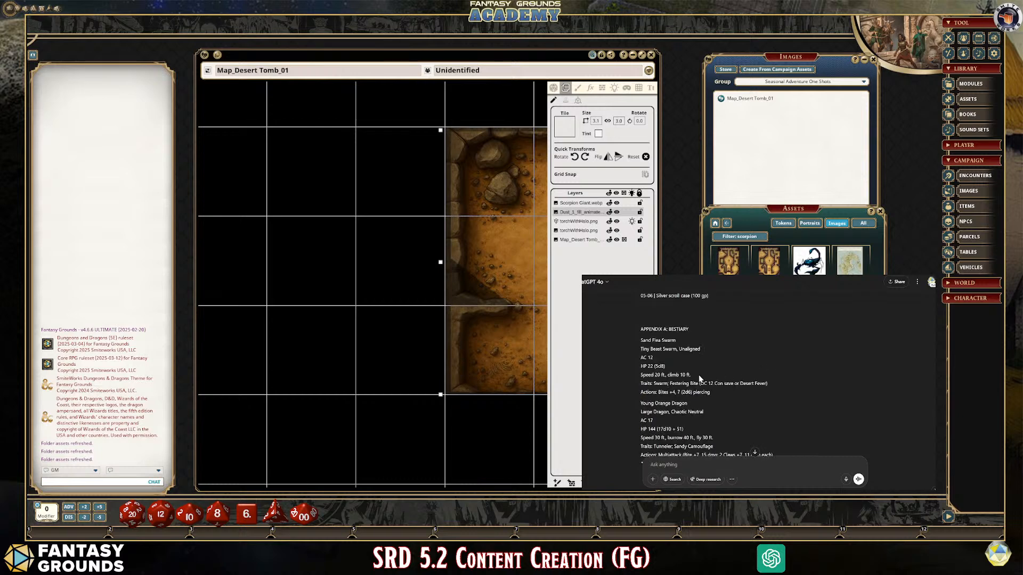
pyautogui.scroll(-4, 699, 378)
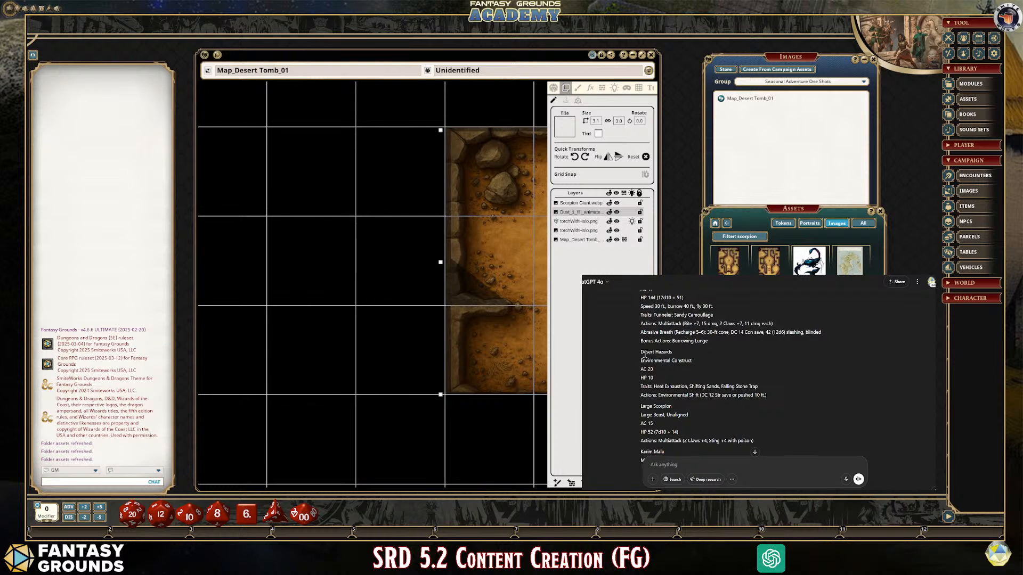
pyautogui.moveTo(640, 349); pyautogui.dragTo(773, 403)
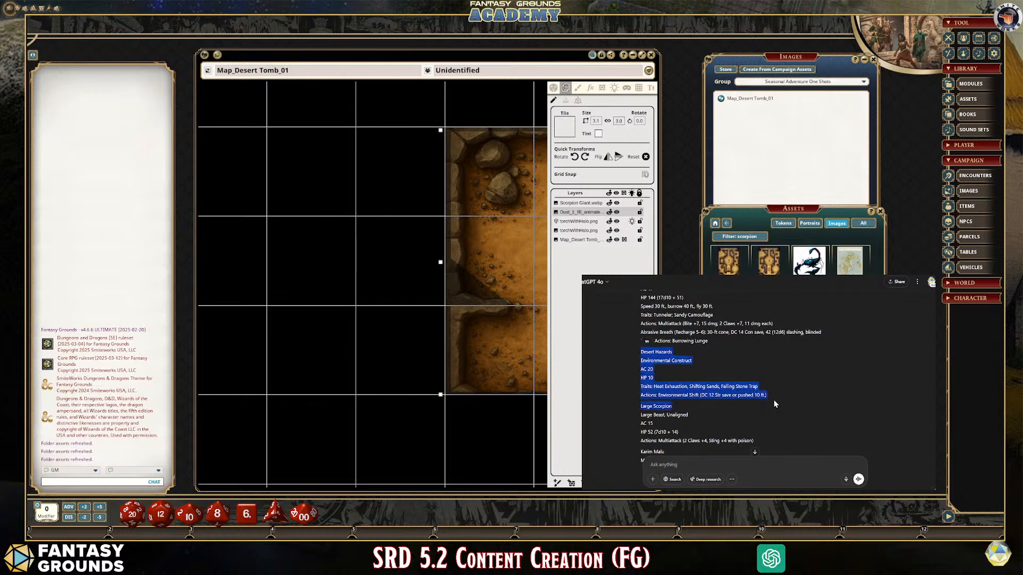
pyautogui.click(791, 400)
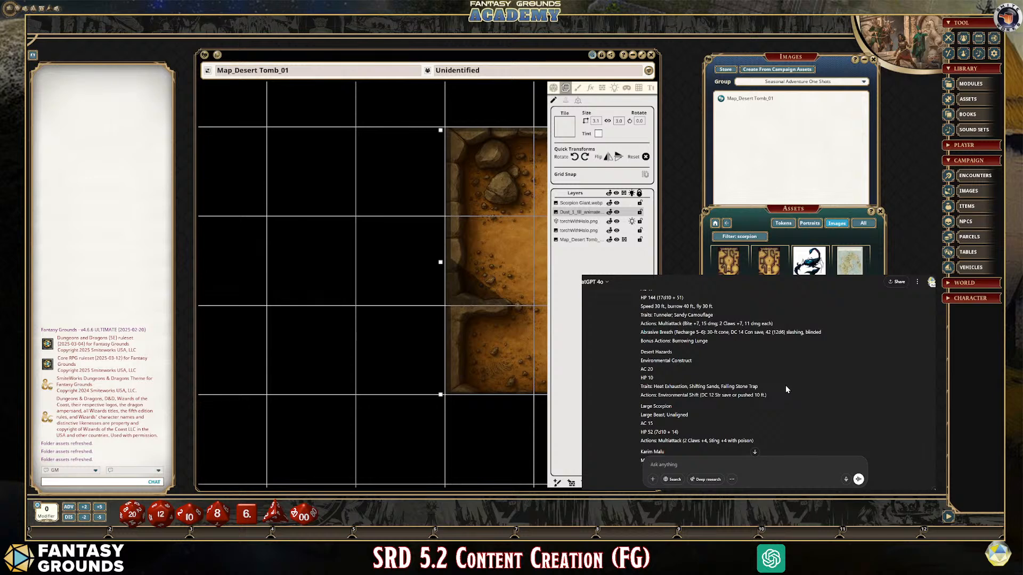
pyautogui.scroll(-2, 744, 430)
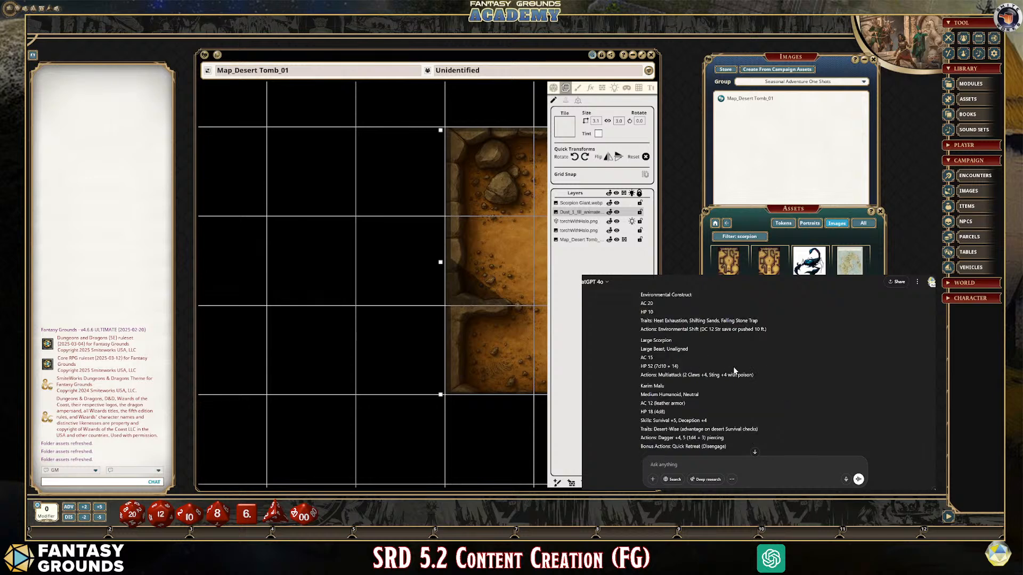
# Read Appendix B: Magic Items and Appendix C: Legal Information at the end of the adventure text
pyautogui.scroll(-1, 734, 370)
pyautogui.scroll(-3, 767, 382)
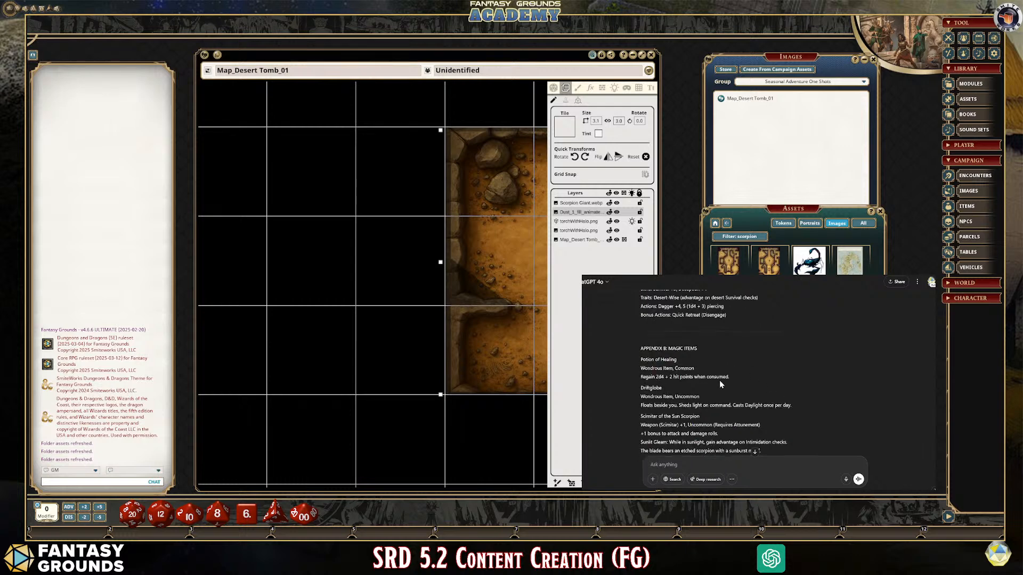
pyautogui.scroll(-1, 719, 380)
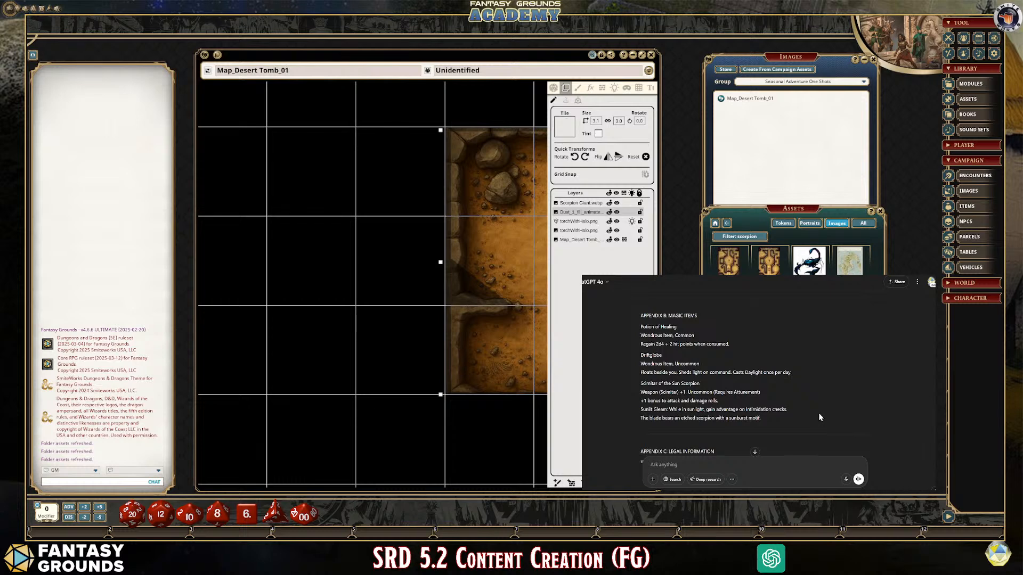
pyautogui.scroll(-3, 820, 411)
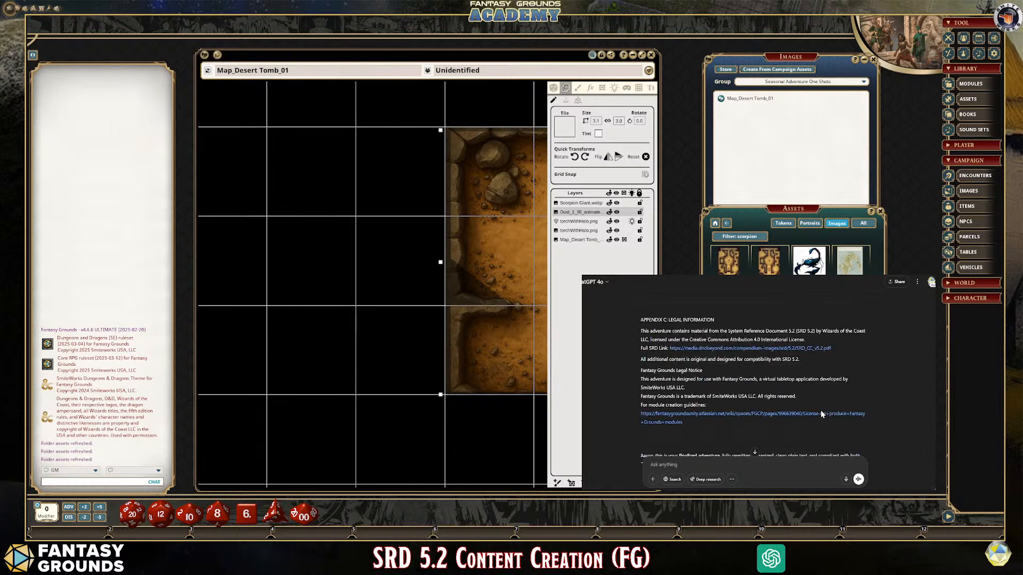
# Find the adventure cover prompt in the chat and compare the successive generated cover images
pyautogui.scroll(-5, 731, 397)
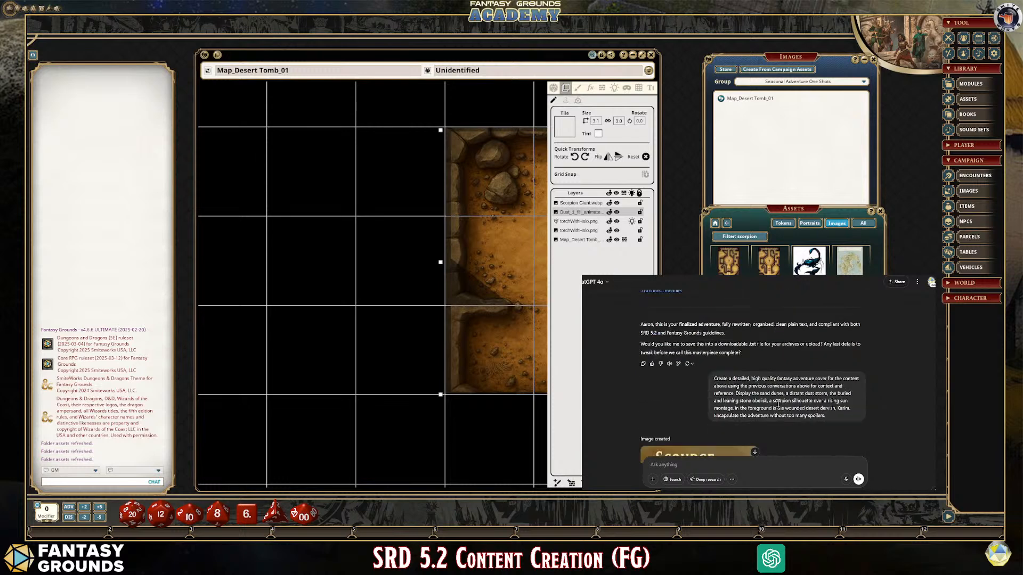
pyautogui.scroll(-5, 779, 407)
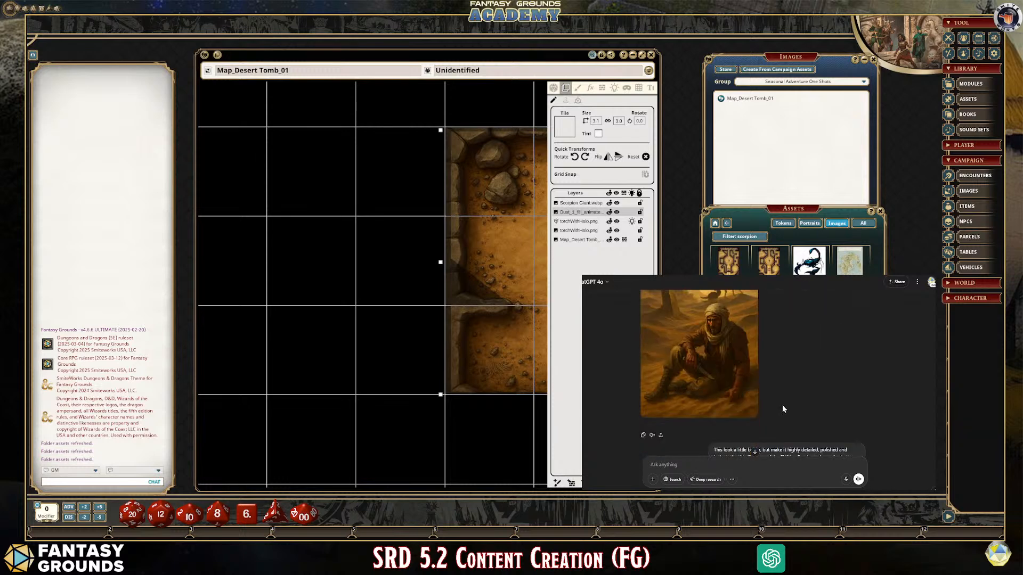
pyautogui.scroll(5, 728, 392)
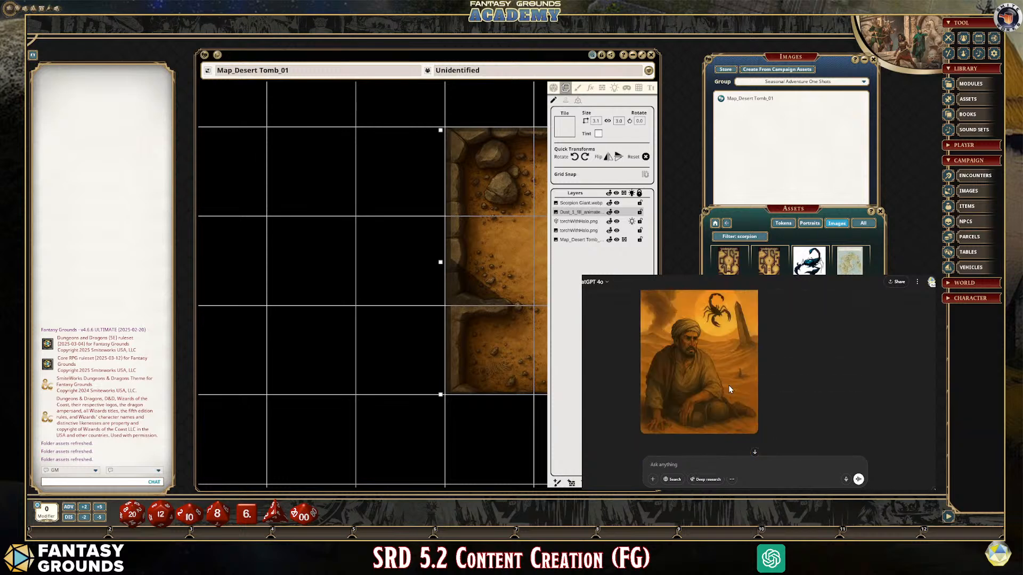
pyautogui.scroll(-10, 719, 379)
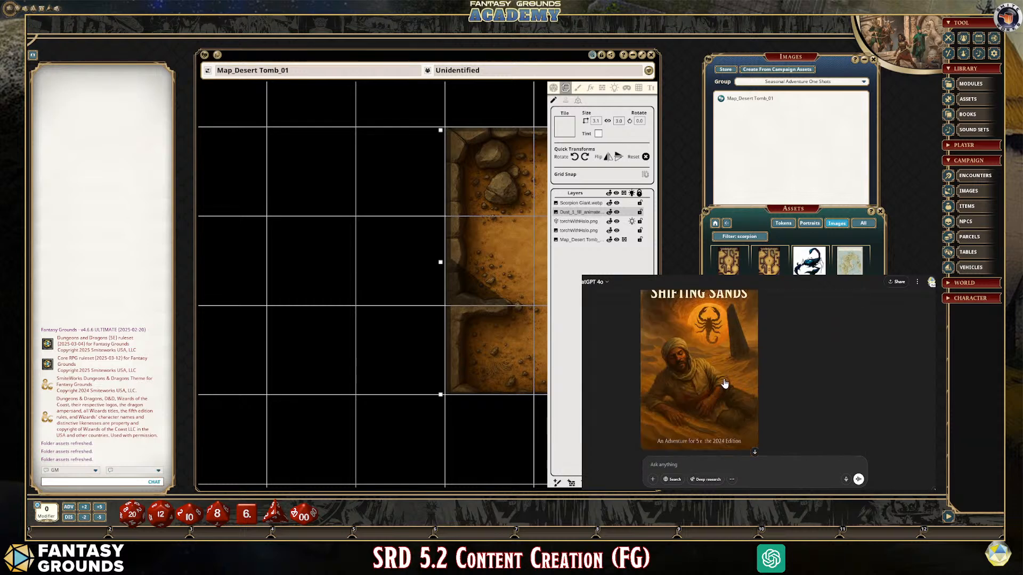
pyautogui.scroll(-5, 724, 379)
pyautogui.scroll(-5, 724, 377)
pyautogui.scroll(2, 702, 384)
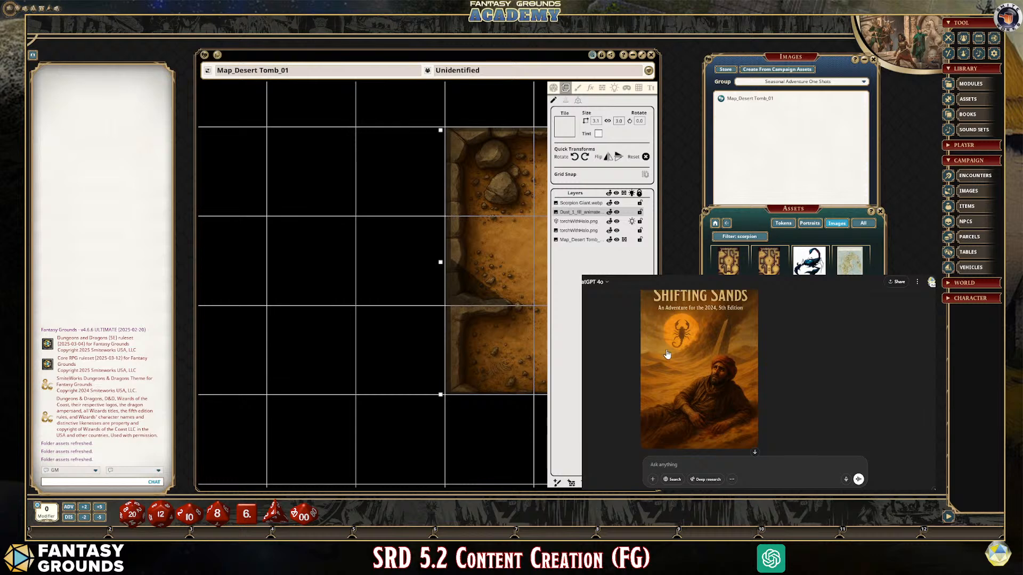
pyautogui.scroll(-5, 747, 394)
pyautogui.scroll(6, 747, 394)
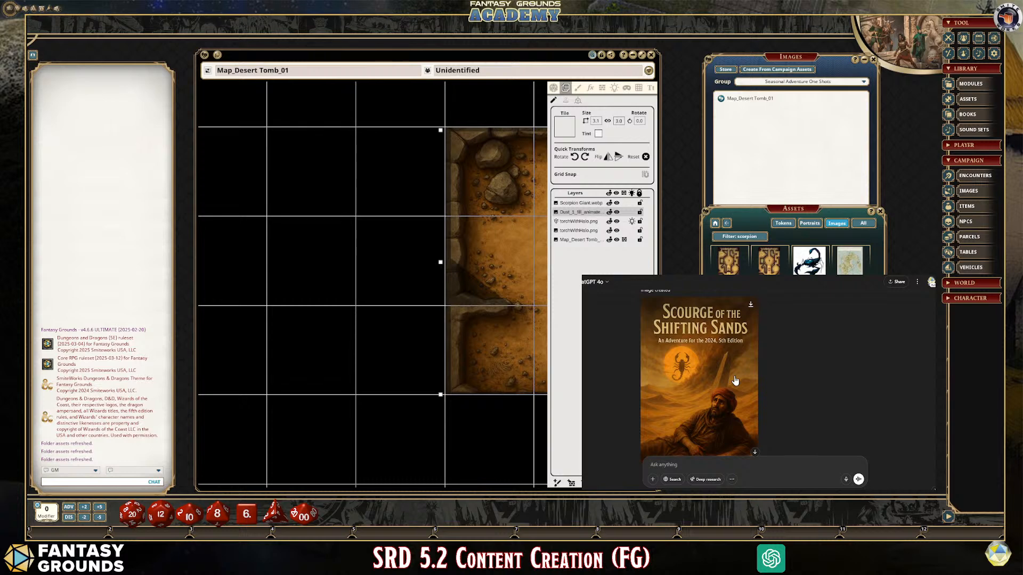
# Examine the final Scourge of the Shifting Sands cover, including its title, 2024 5th Edition subtitle and wounded desert figure
pyautogui.scroll(-1, 714, 346)
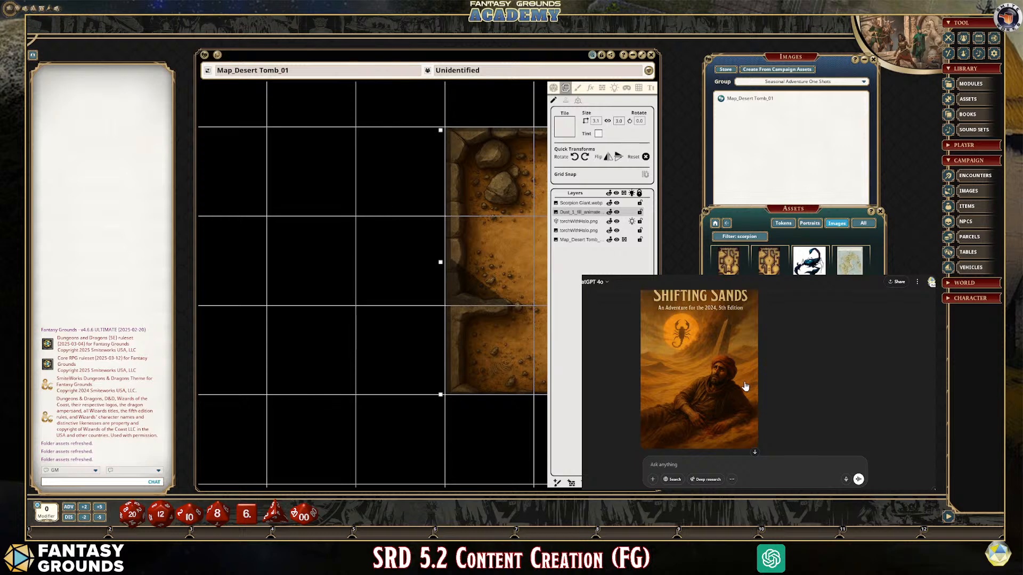
pyautogui.scroll(-5, 748, 387)
pyautogui.scroll(3, 746, 375)
pyautogui.scroll(-1, 738, 385)
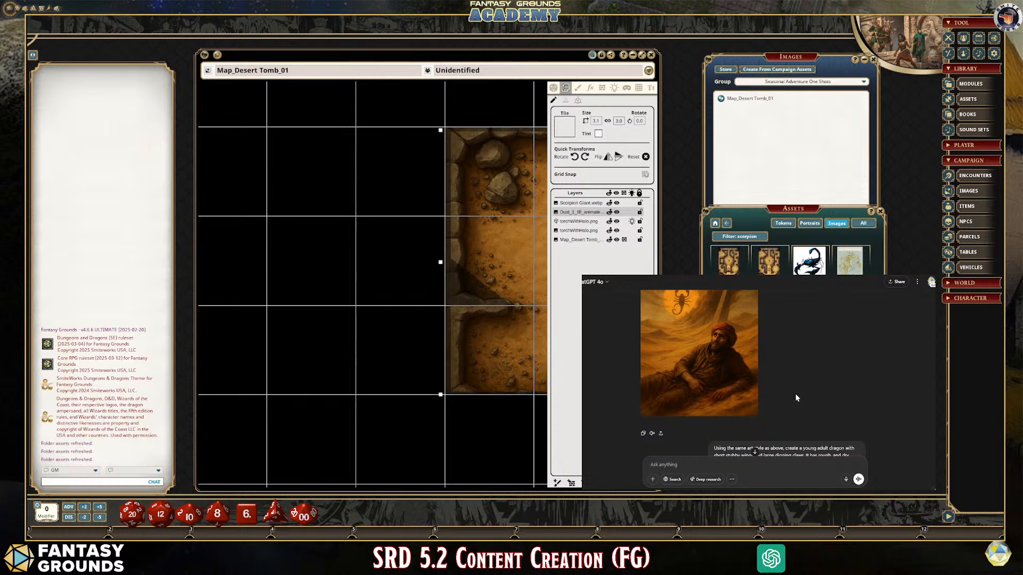
pyautogui.scroll(-3, 794, 397)
pyautogui.scroll(4, 793, 397)
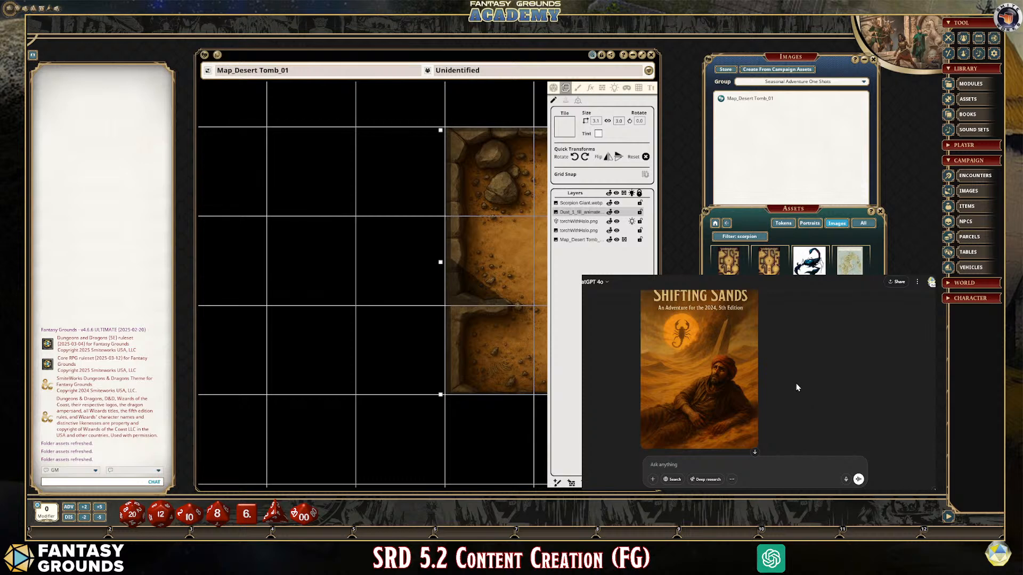
pyautogui.scroll(2, 746, 368)
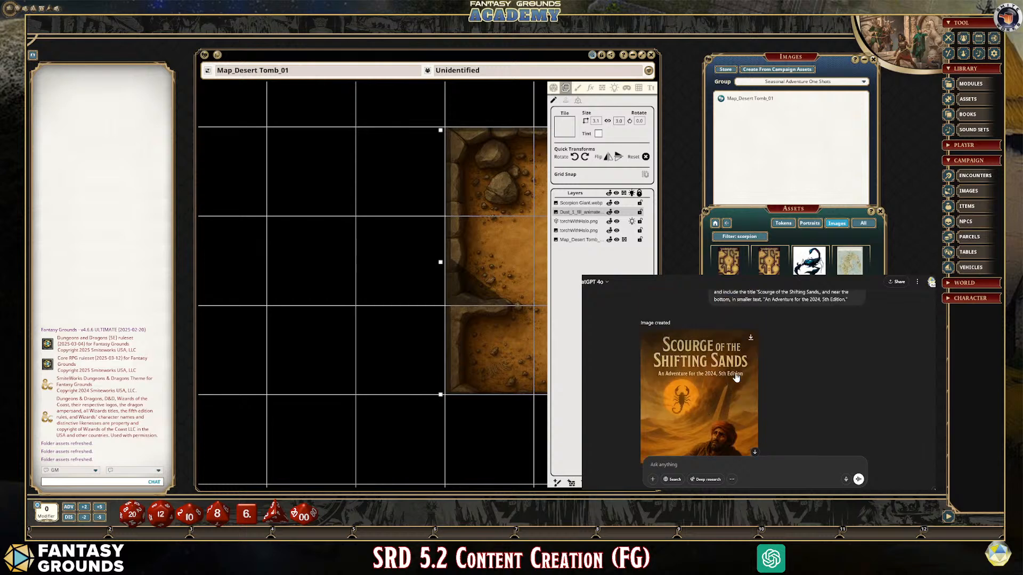
pyautogui.scroll(-2, 736, 377)
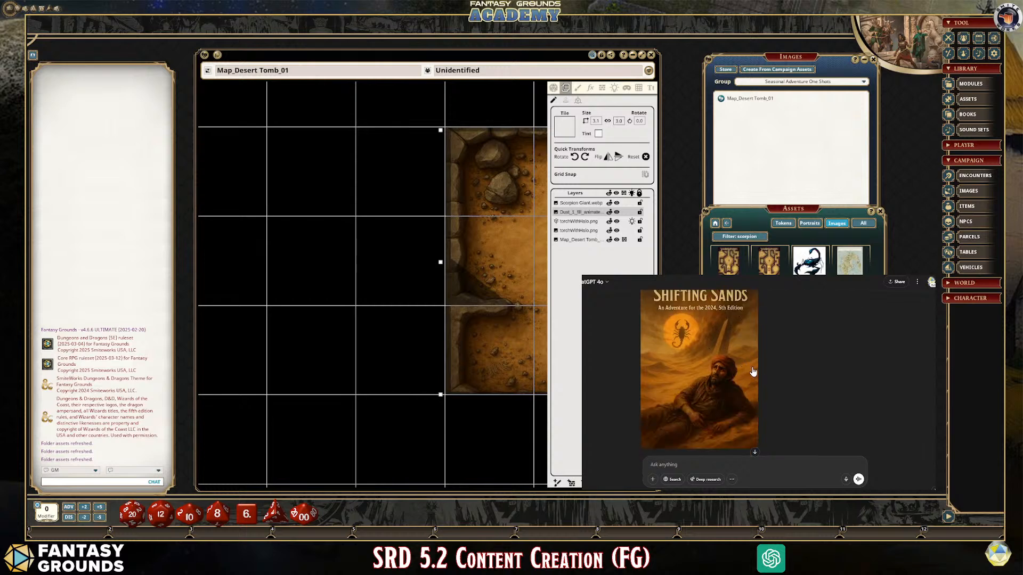
# Review the generated young dragon image, its stone-bordered RPG pog and the scimitar artwork
pyautogui.scroll(-5, 799, 371)
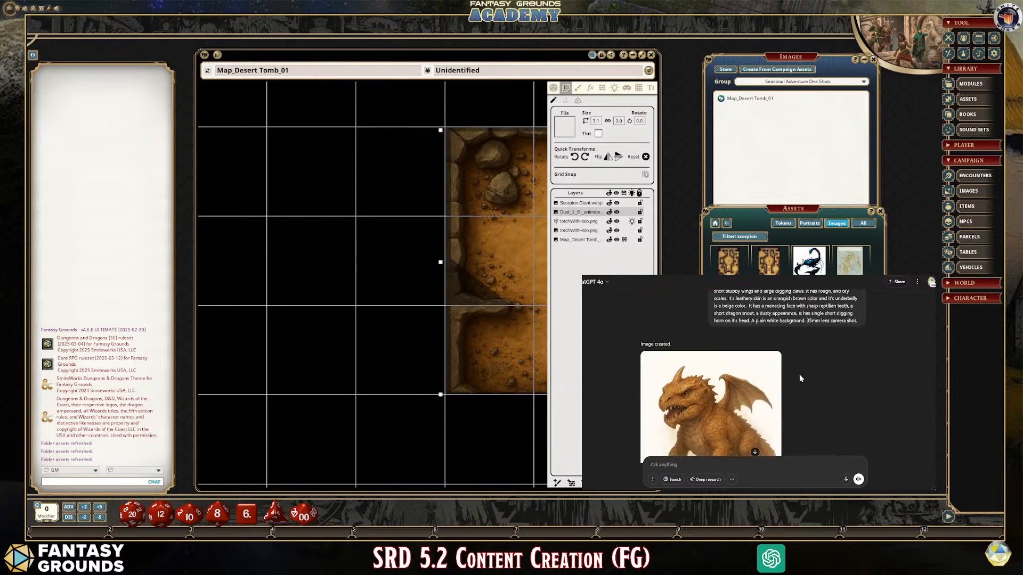
pyautogui.scroll(-1, 799, 378)
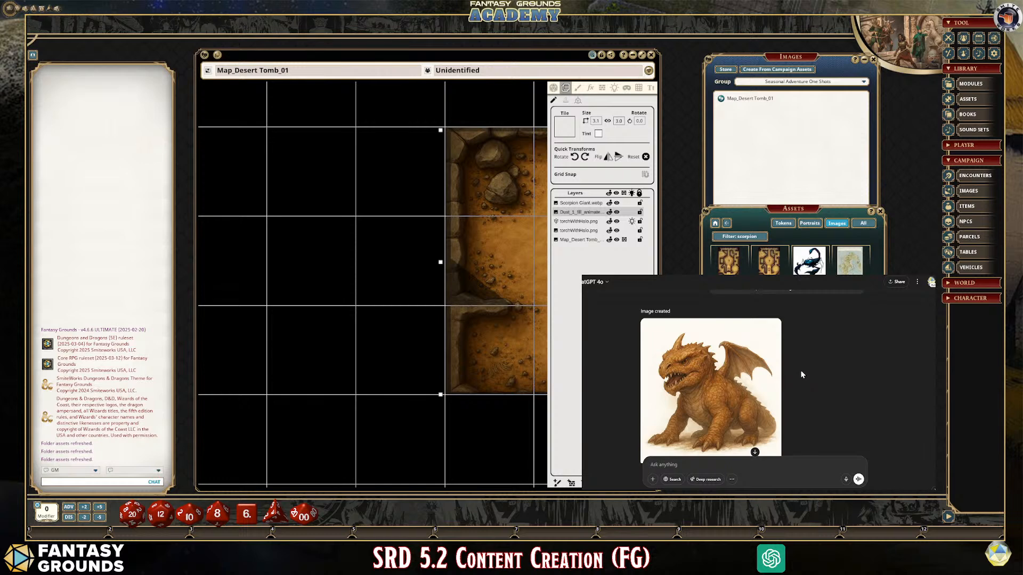
pyautogui.scroll(-6, 797, 378)
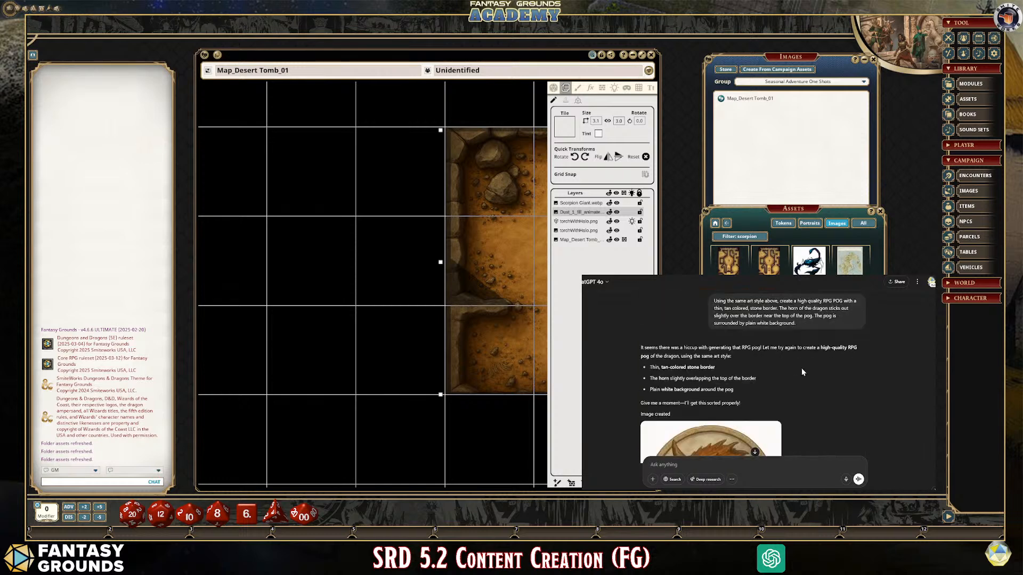
pyautogui.scroll(-2, 803, 366)
pyautogui.scroll(3, 803, 366)
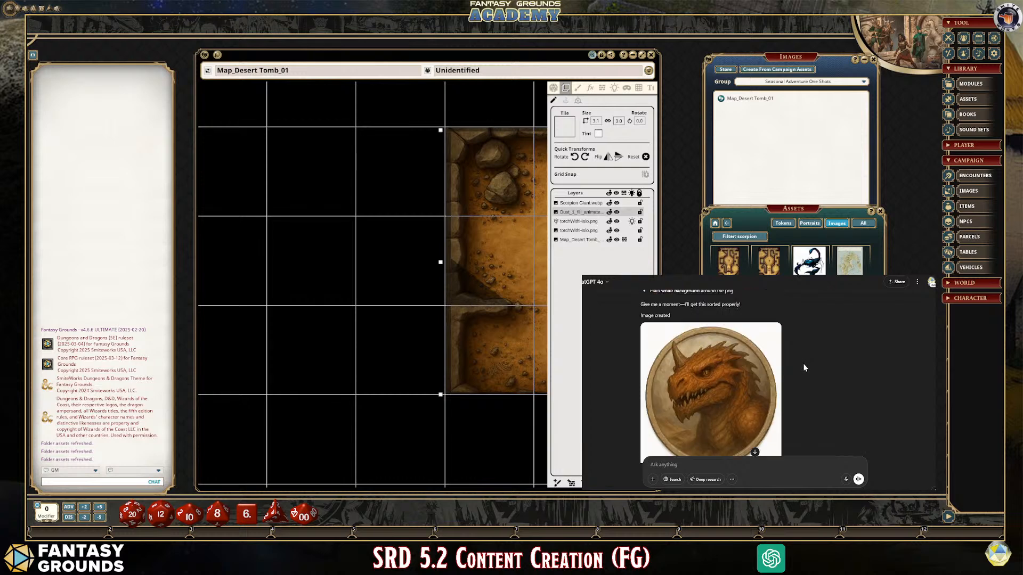
pyautogui.scroll(-2, 803, 366)
pyautogui.scroll(-6, 790, 378)
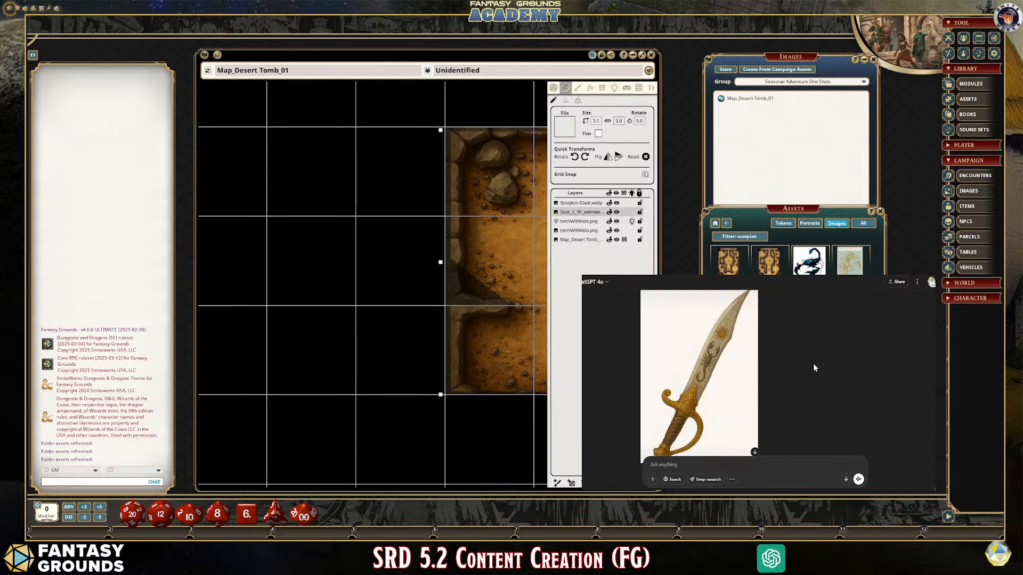
# Compare the generated desert tomb maps and read the prompt asking for a more open, gridless, higher-quality version
pyautogui.scroll(-5, 797, 381)
pyautogui.scroll(-2, 796, 378)
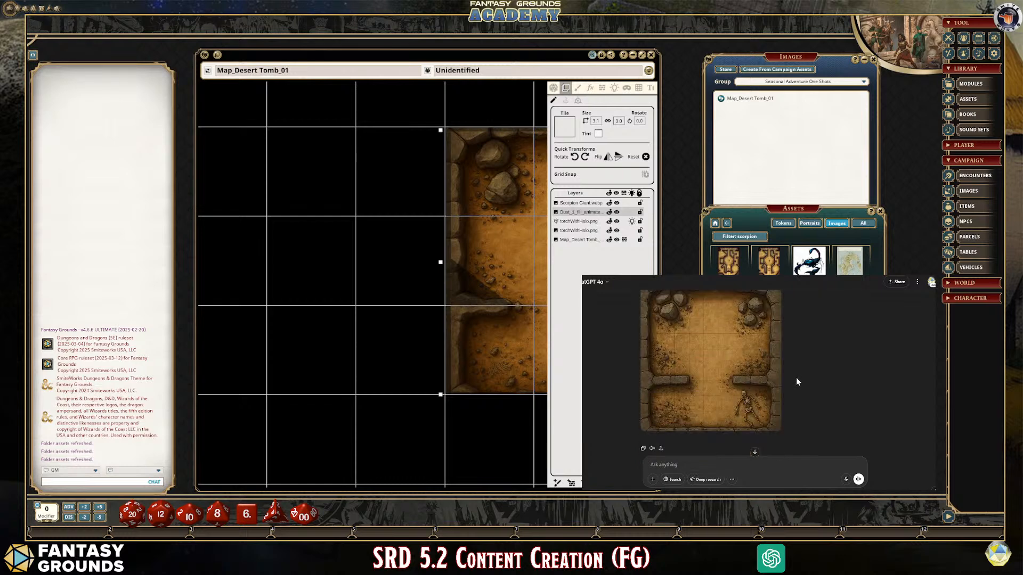
pyautogui.scroll(2, 796, 377)
pyautogui.scroll(-2, 797, 374)
pyautogui.scroll(3, 797, 374)
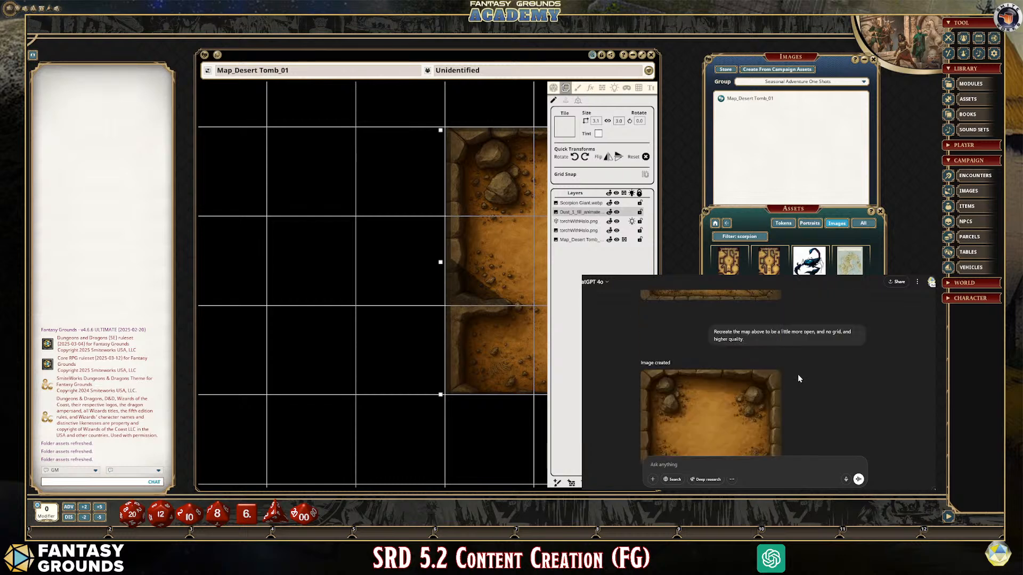
pyautogui.scroll(-3, 797, 373)
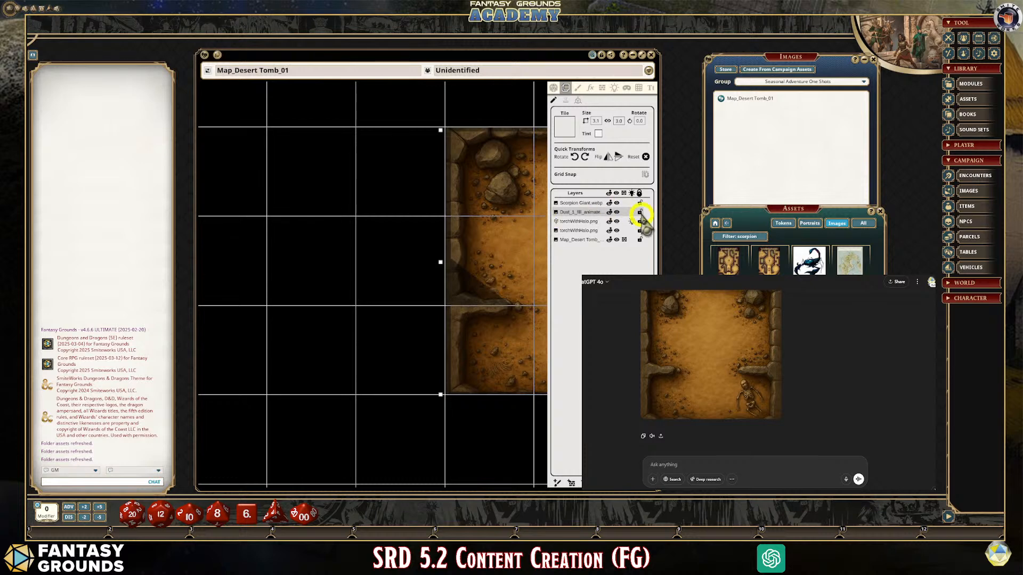
# Preview the second map image in the scorpion-filtered assets, then close the preview
pyautogui.click(766, 259)
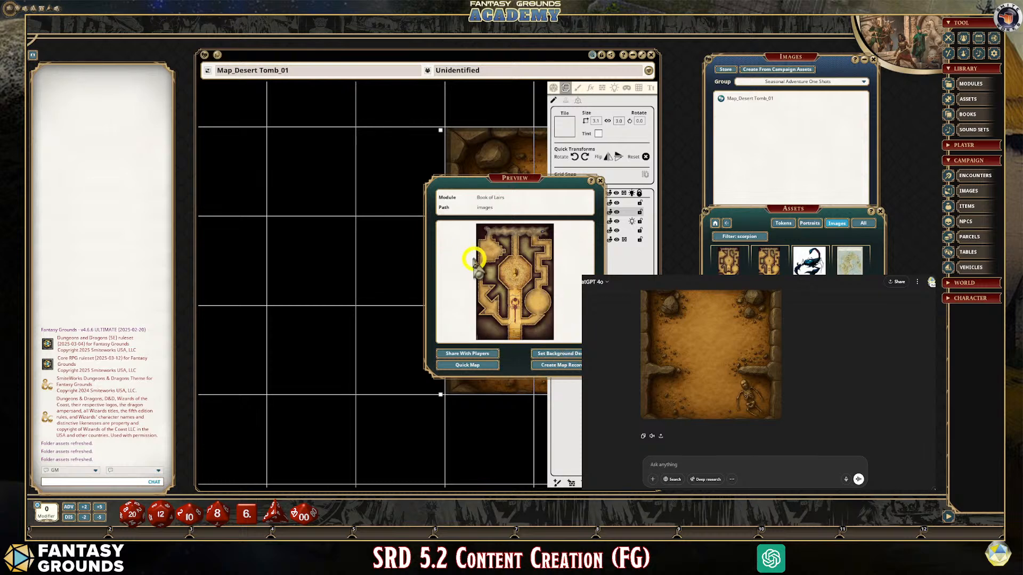
pyautogui.click(598, 180)
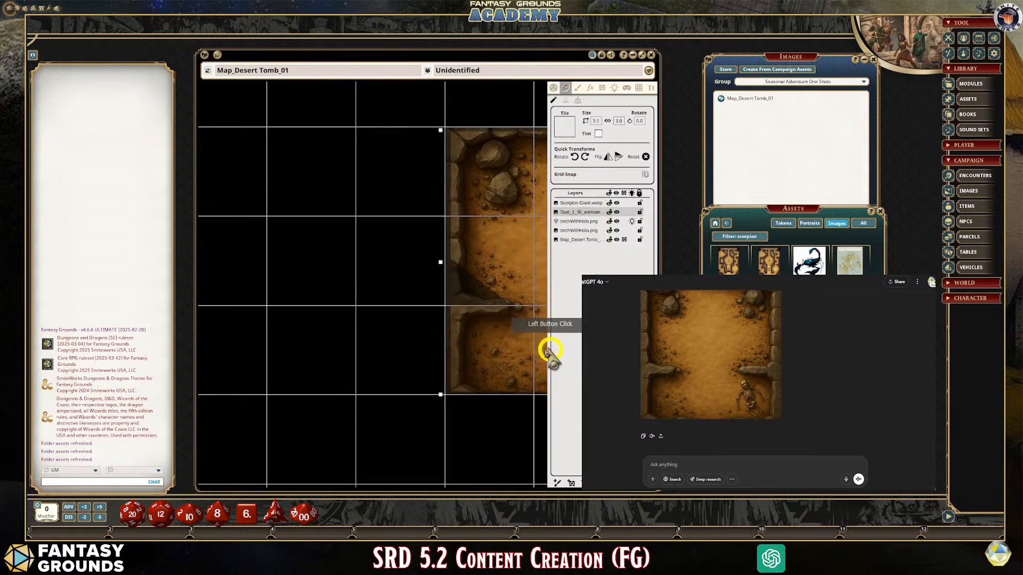
# Examine the rock walls, rubble and shadowed corner of Map_Desert Tomb_01 up close and at a wider scale
pyautogui.scroll(2, 521, 343)
pyautogui.scroll(-3, 520, 343)
pyautogui.scroll(5, 522, 349)
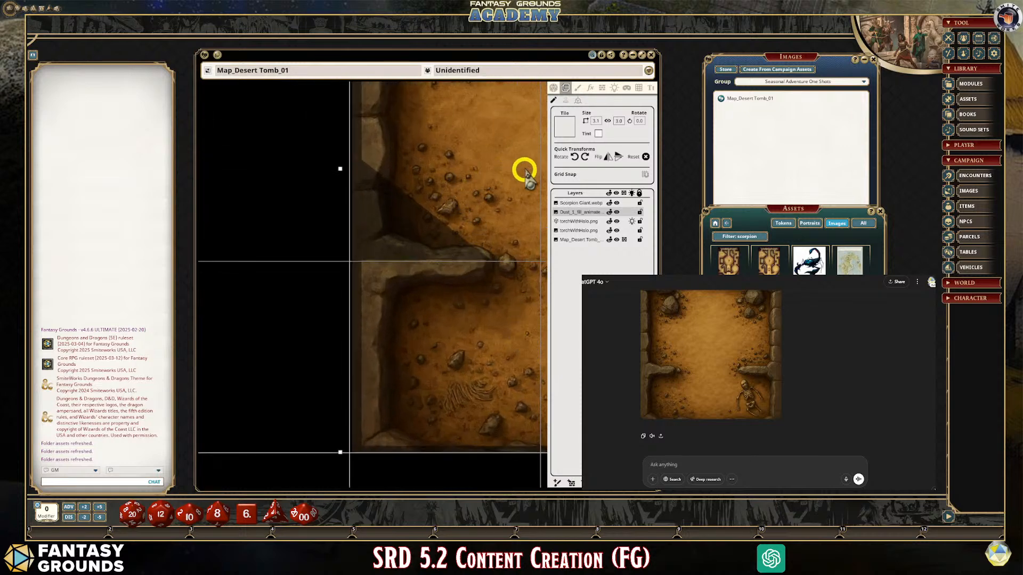
pyautogui.scroll(-4, 497, 230)
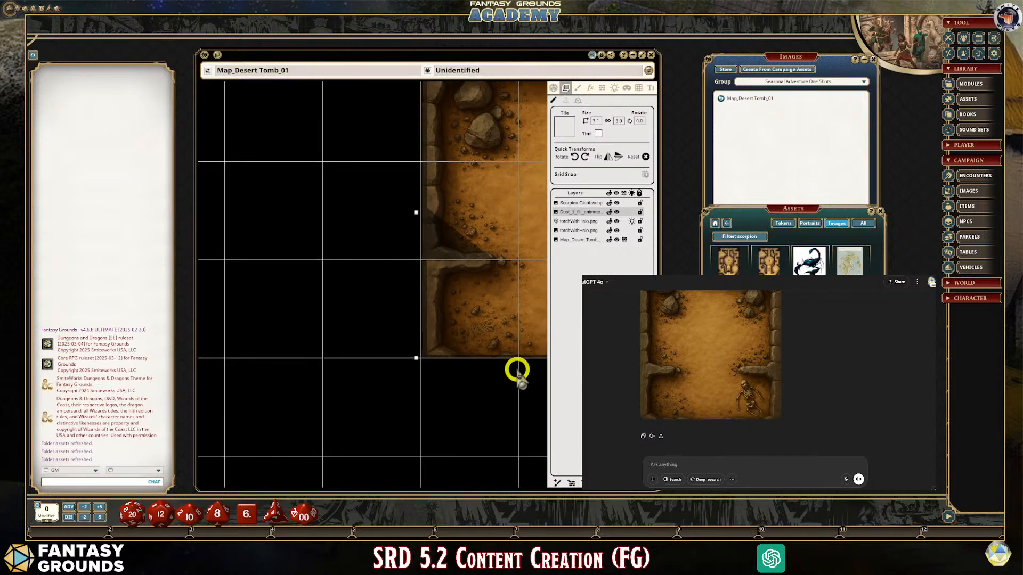
pyautogui.scroll(4, 530, 205)
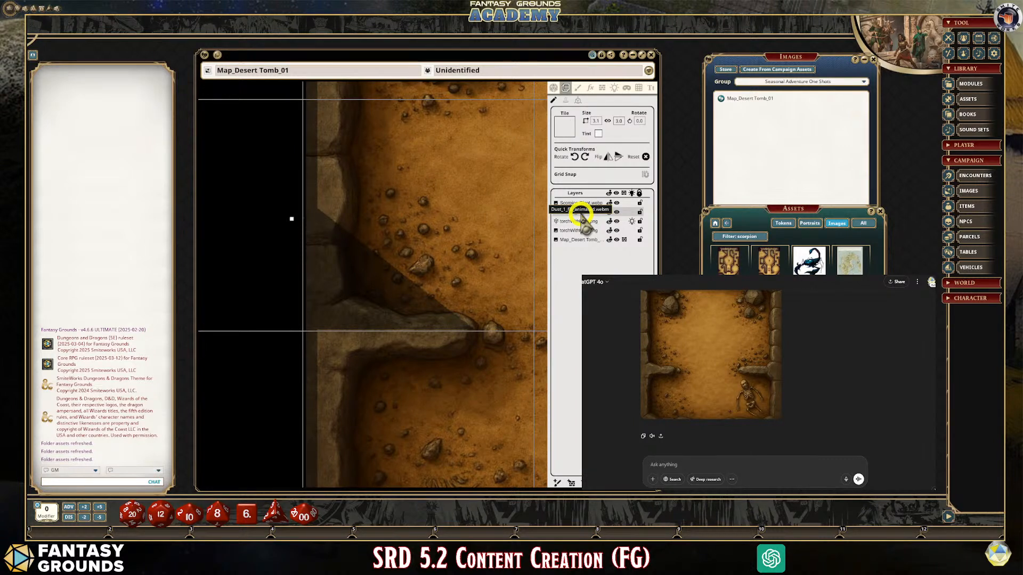
pyautogui.scroll(-3, 496, 269)
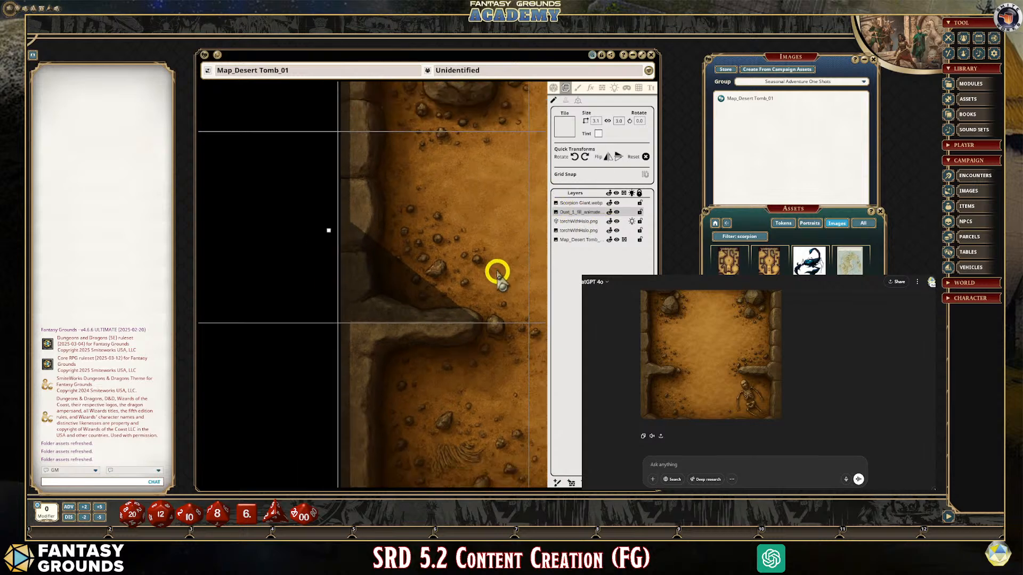
pyautogui.scroll(3, 494, 292)
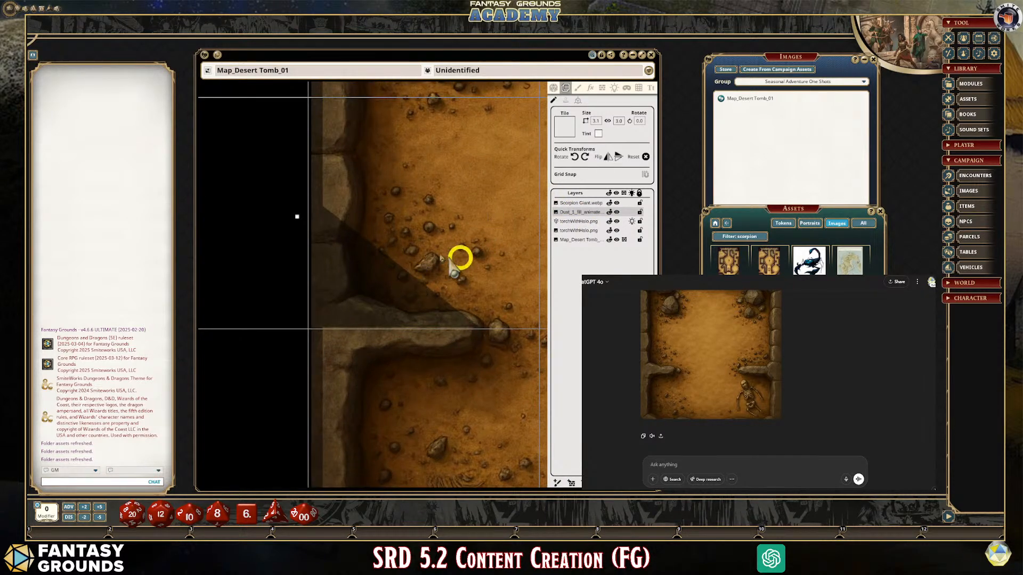
pyautogui.scroll(-3, 495, 290)
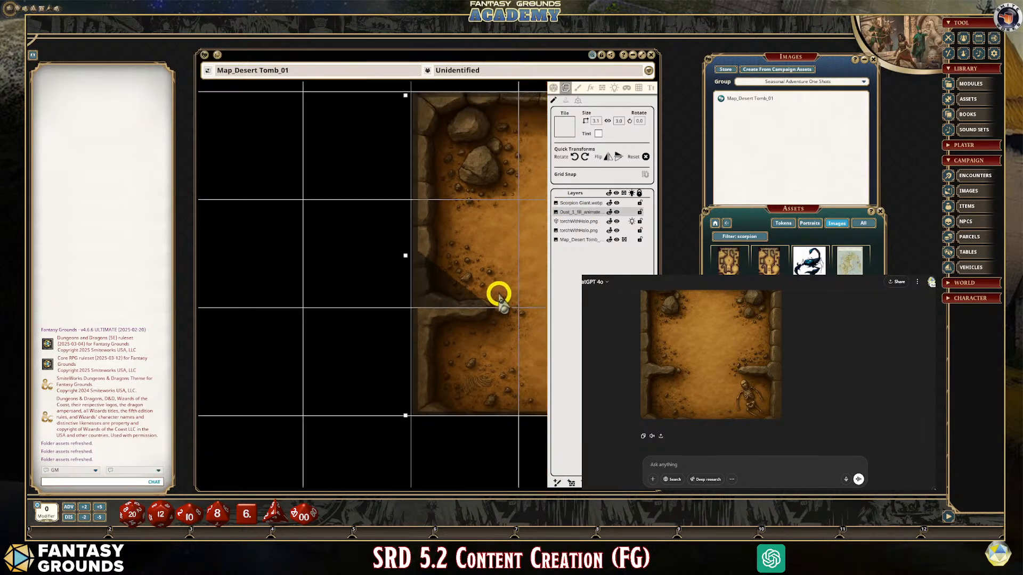
pyautogui.scroll(2, 520, 285)
pyautogui.scroll(-2, 520, 286)
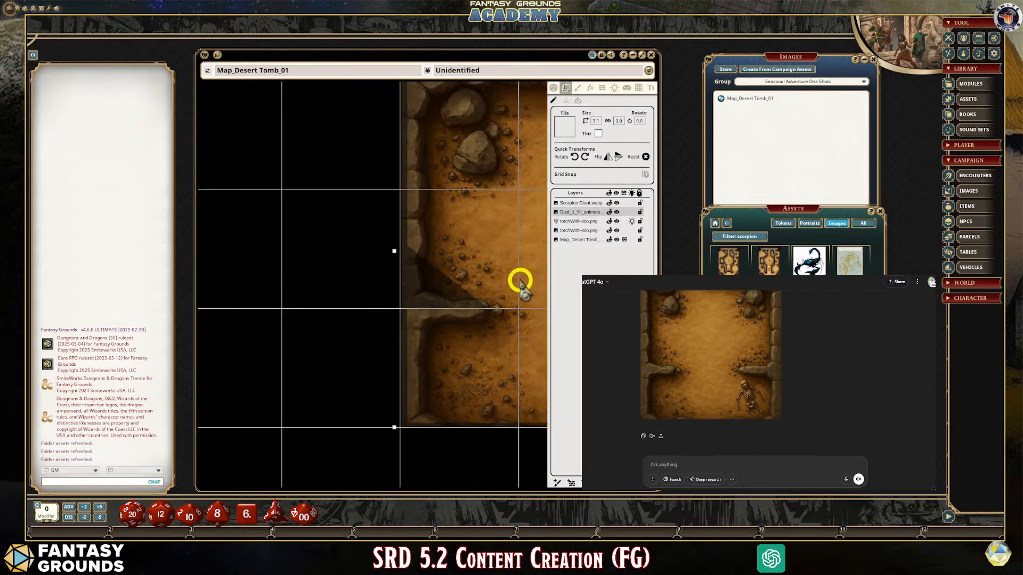
pyautogui.scroll(1, 520, 279)
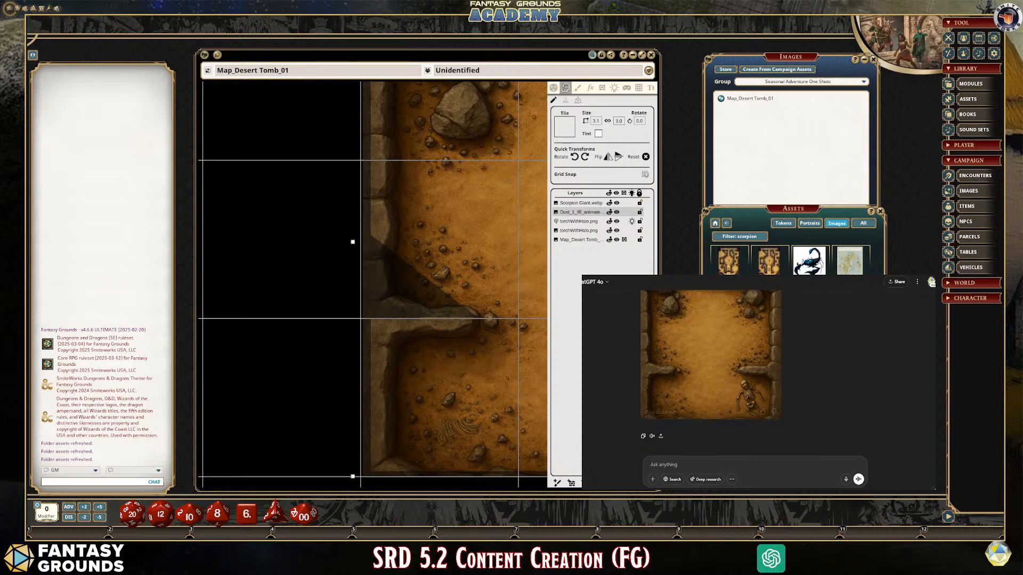
# Go back through the ChatGPT conversation to the Scourge of the Shifting Sands cover with the scorpion
pyautogui.scroll(12, 754, 373)
pyautogui.scroll(15, 755, 373)
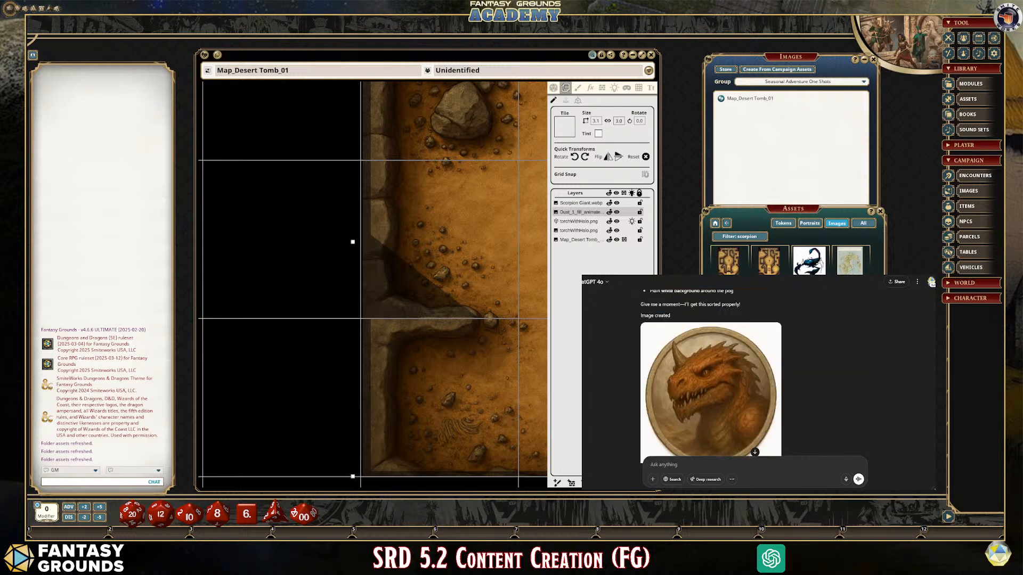
pyautogui.scroll(18, 754, 373)
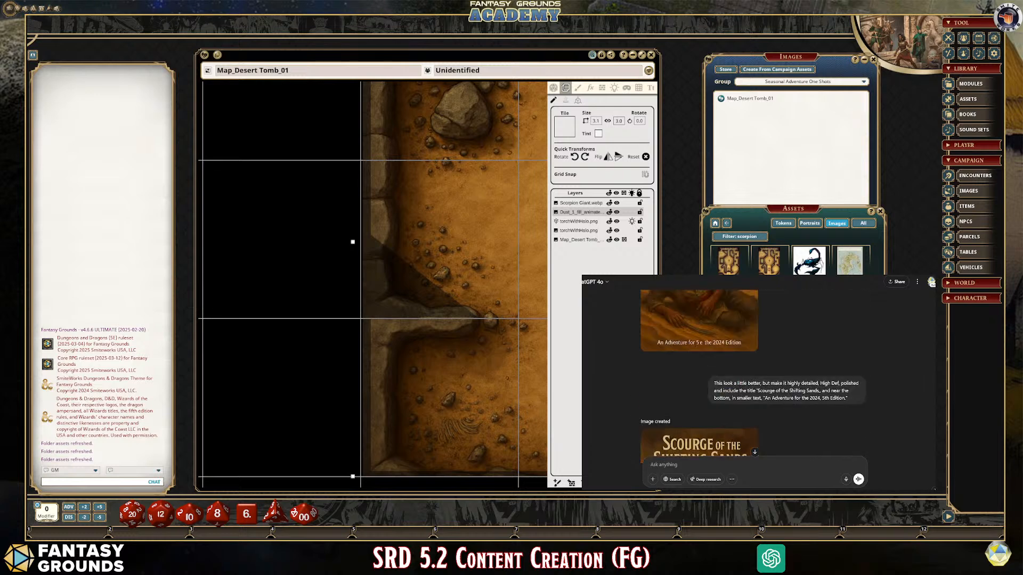
pyautogui.scroll(5, 754, 372)
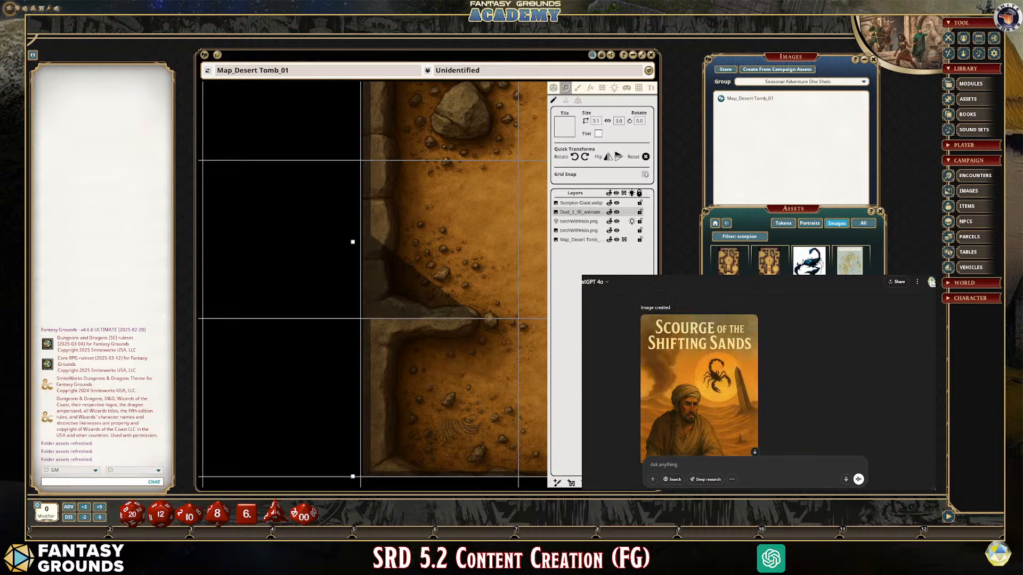
# Find Google's NotebookLM in a new browser tab and enter its notebook overview
pyautogui.hotkey('ctrl', 't')
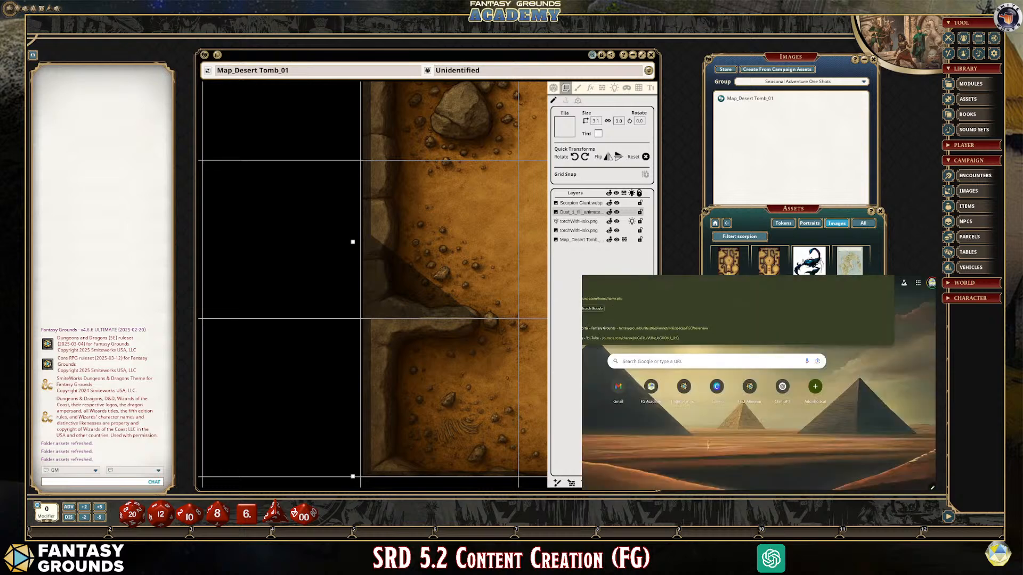
pyautogui.write('.com')
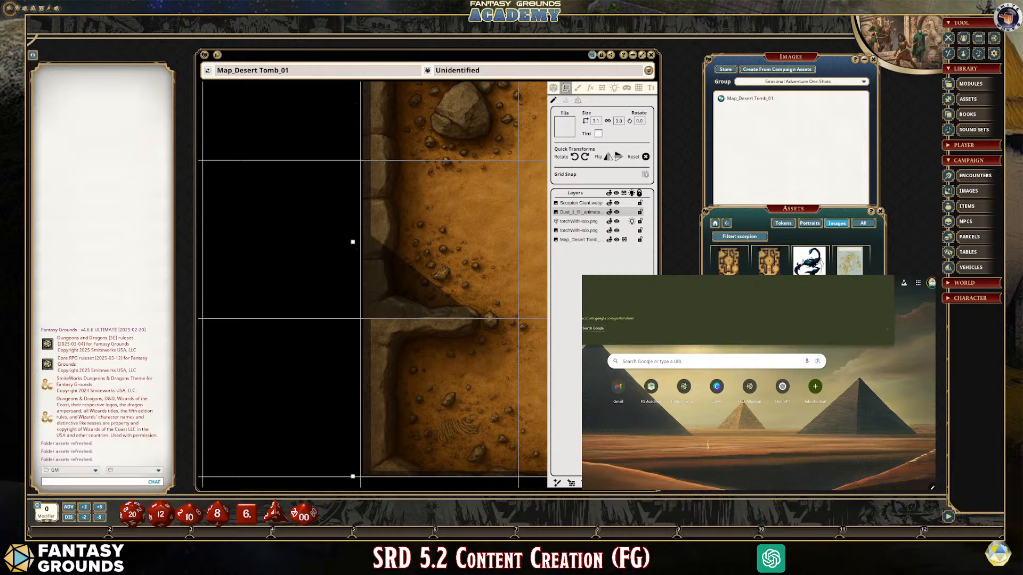
pyautogui.write('no')
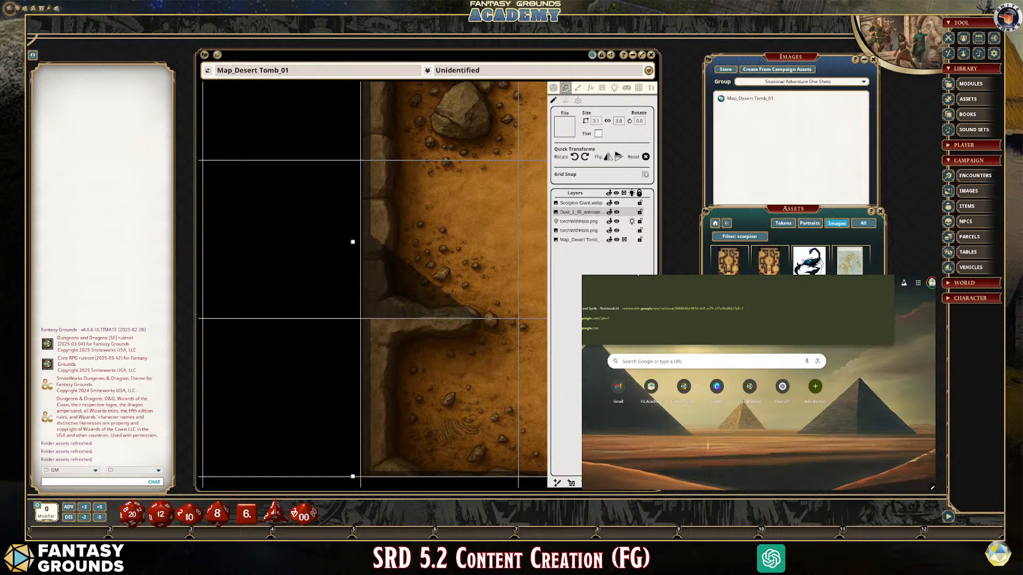
pyautogui.press('Return')
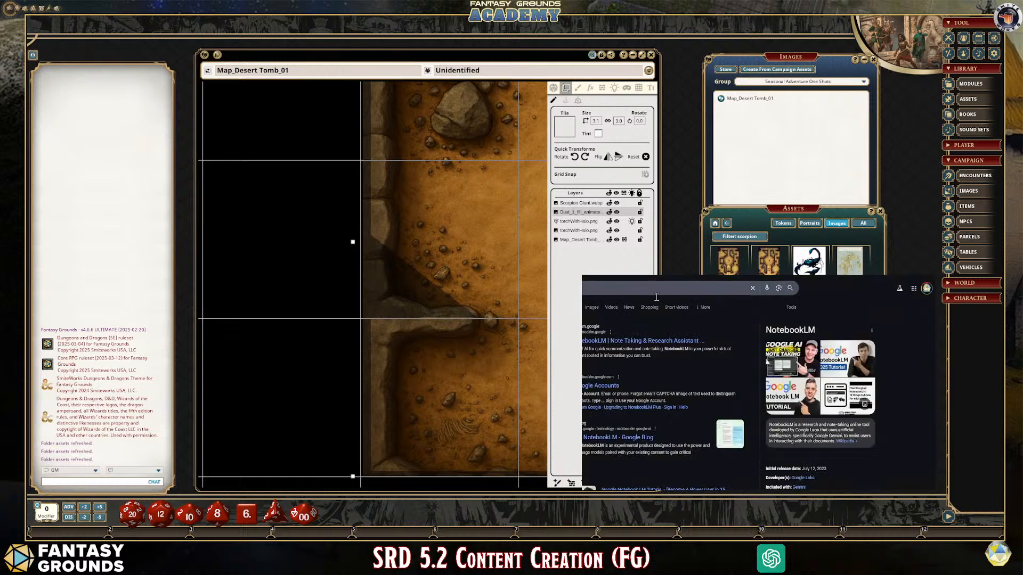
pyautogui.click(661, 343)
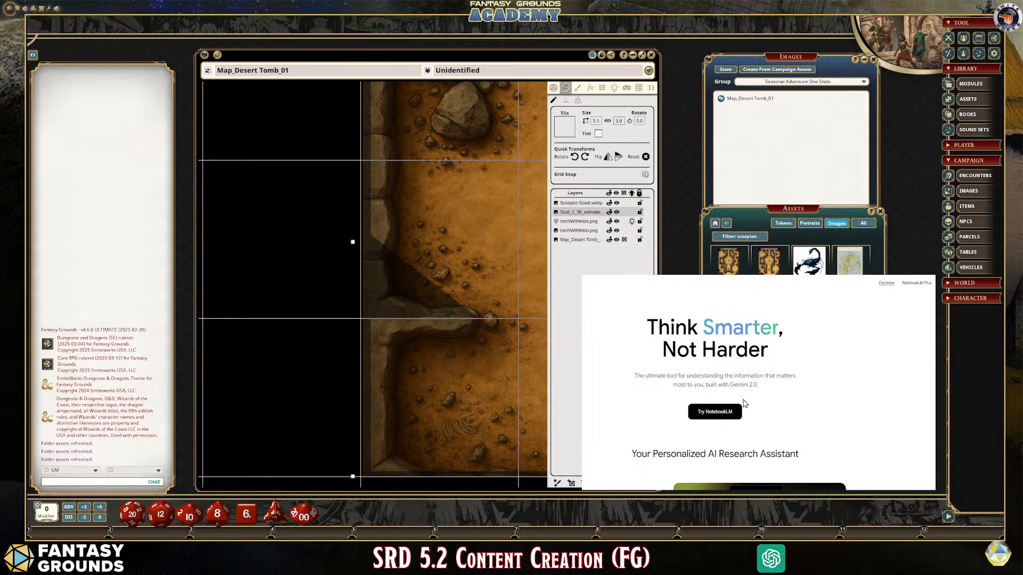
pyautogui.click(731, 411)
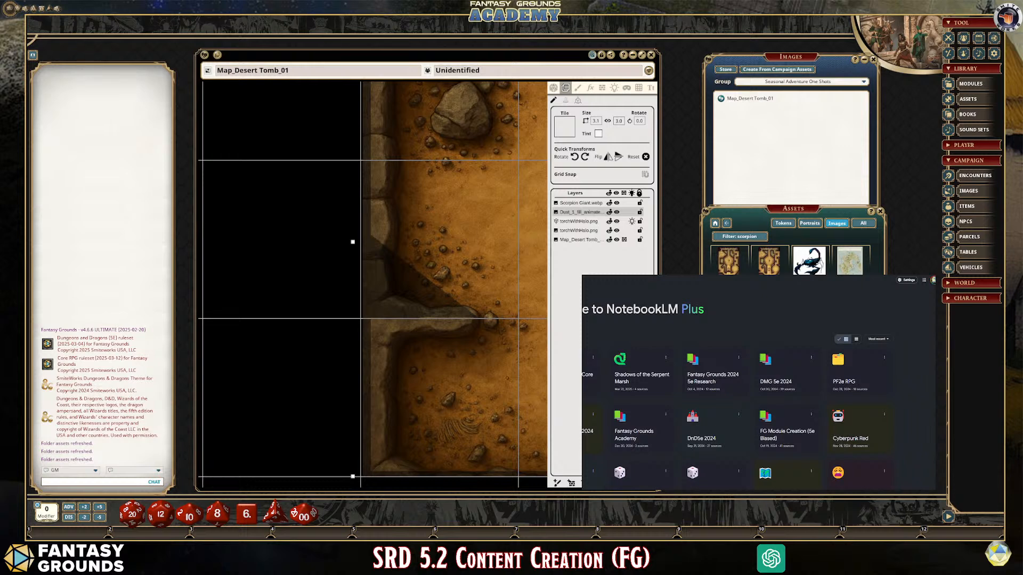
# Open the Fifth Edition SRD: Core Rules and Spells notebook and review its source's summary and key topics
pyautogui.click(573, 383)
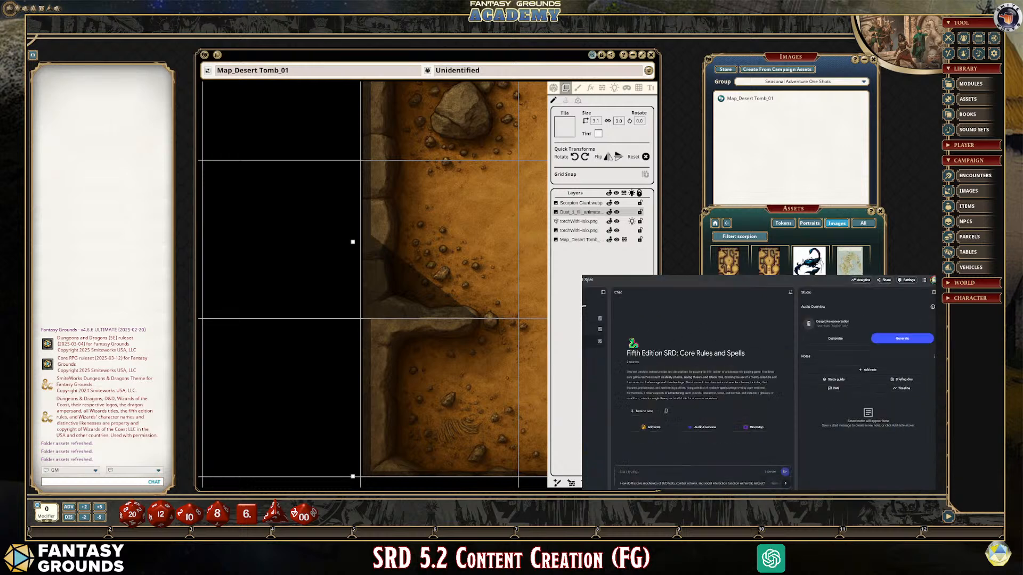
pyautogui.click(578, 330)
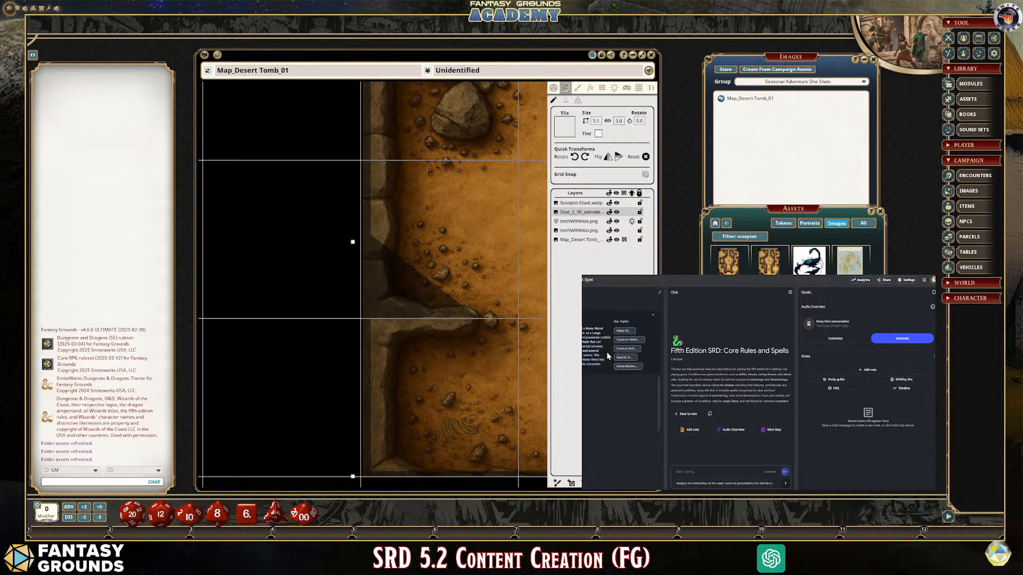
pyautogui.scroll(-5, 613, 415)
pyautogui.scroll(5, 621, 432)
# Ask the notebook how many spells are included in the new SRD 5.2 and read through the answer
pyautogui.click(718, 471)
pyautogui.write('ow many spell are included in the new SRD 5.2?')
pyautogui.click(676, 472)
pyautogui.write('H')
pyautogui.press('Return')
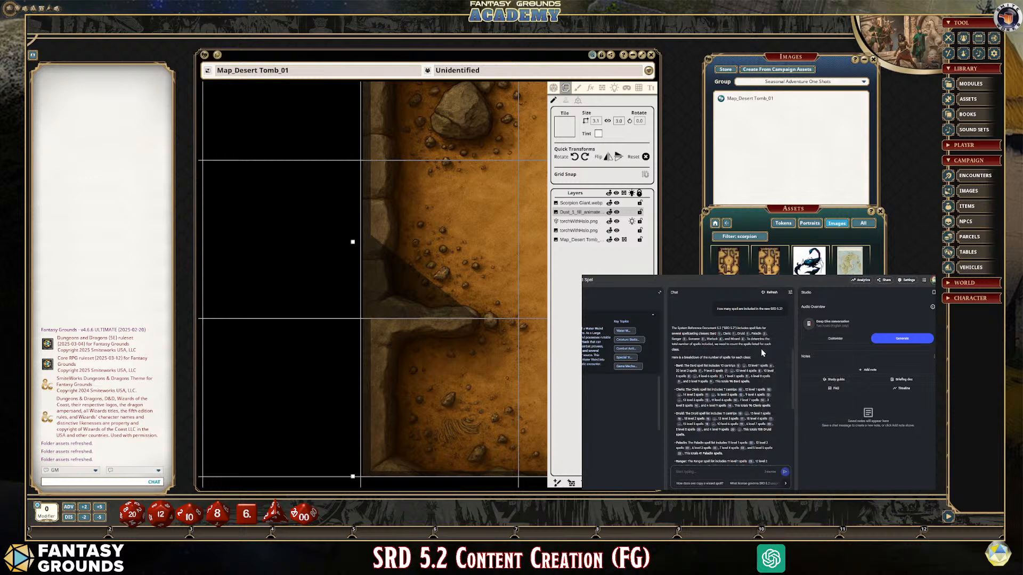
pyautogui.scroll(-5, 773, 390)
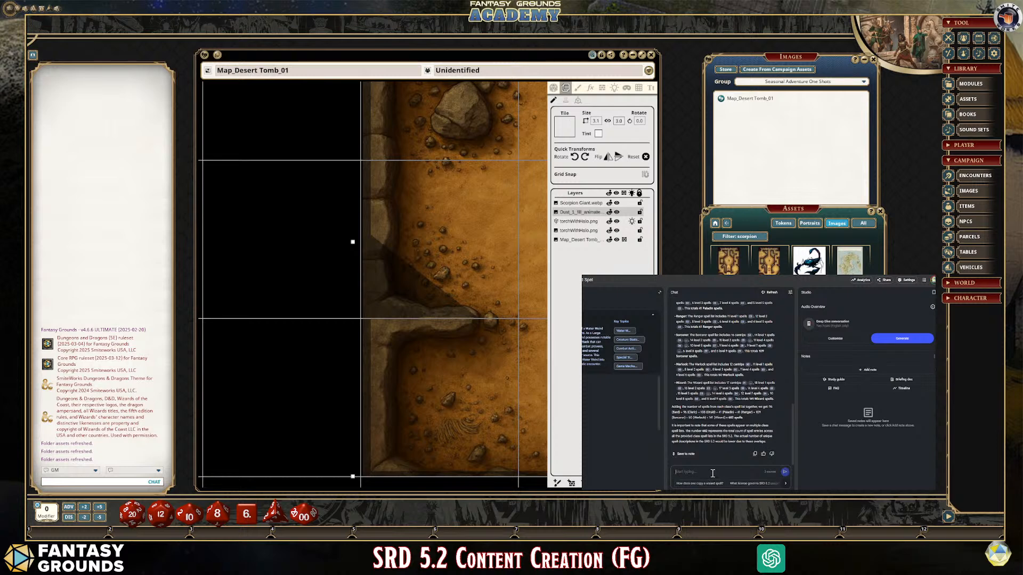
# Ask the notebook how many classes there are without repeats, and review the class list in the answer
pyautogui.write('H')
pyautogui.write('t repeated')
pyautogui.press('Return')
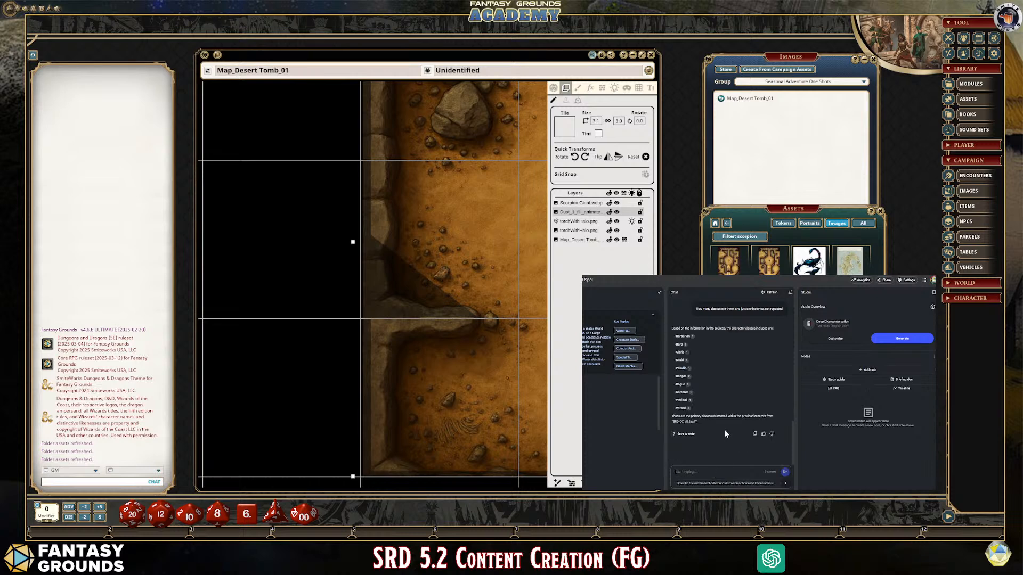
pyautogui.moveTo(674, 333); pyautogui.dragTo(728, 417)
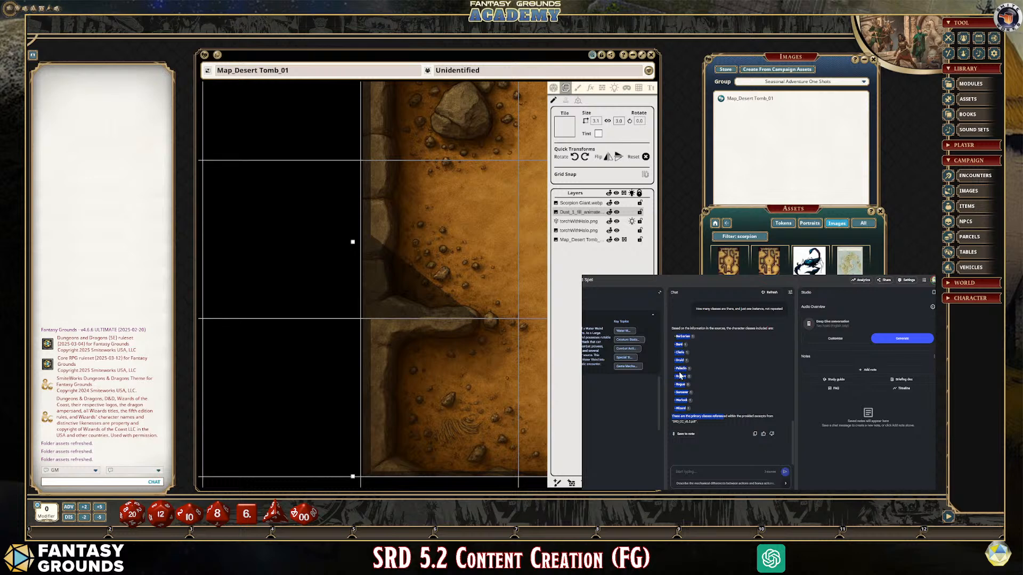
pyautogui.click(721, 401)
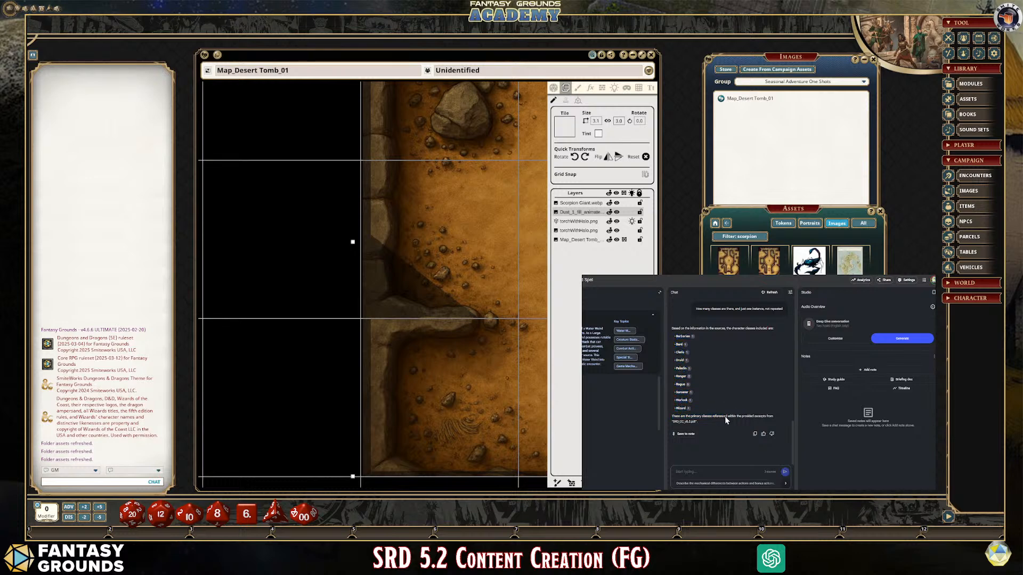